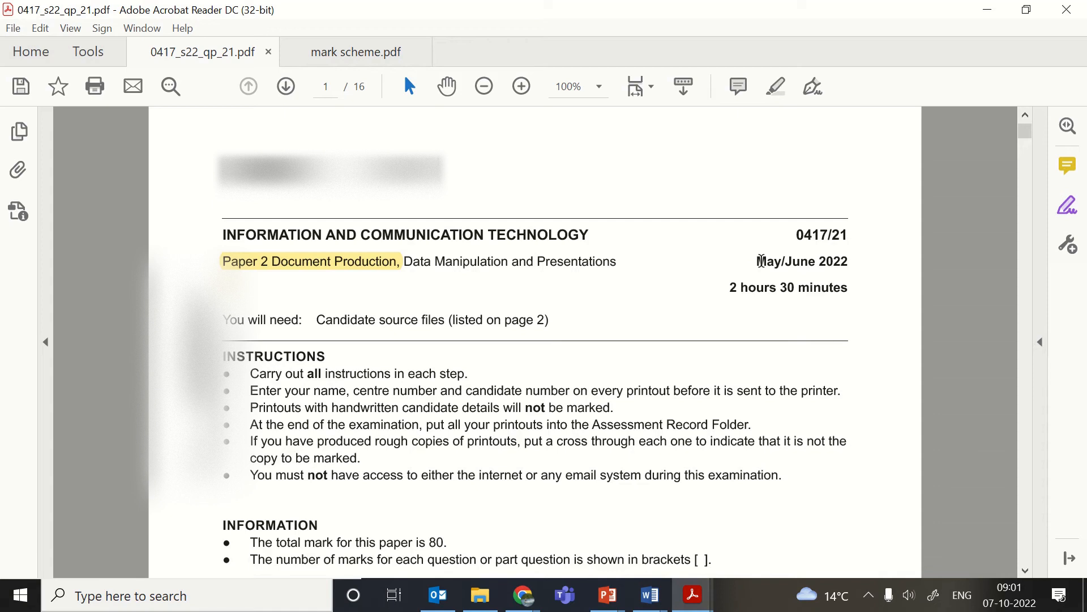
- Highlight the session date "May/June 2022" on the cover page of the question paper
{"action": "left_click_drag", "start_coordinate": [758, 261], "coordinate": [854, 259]}
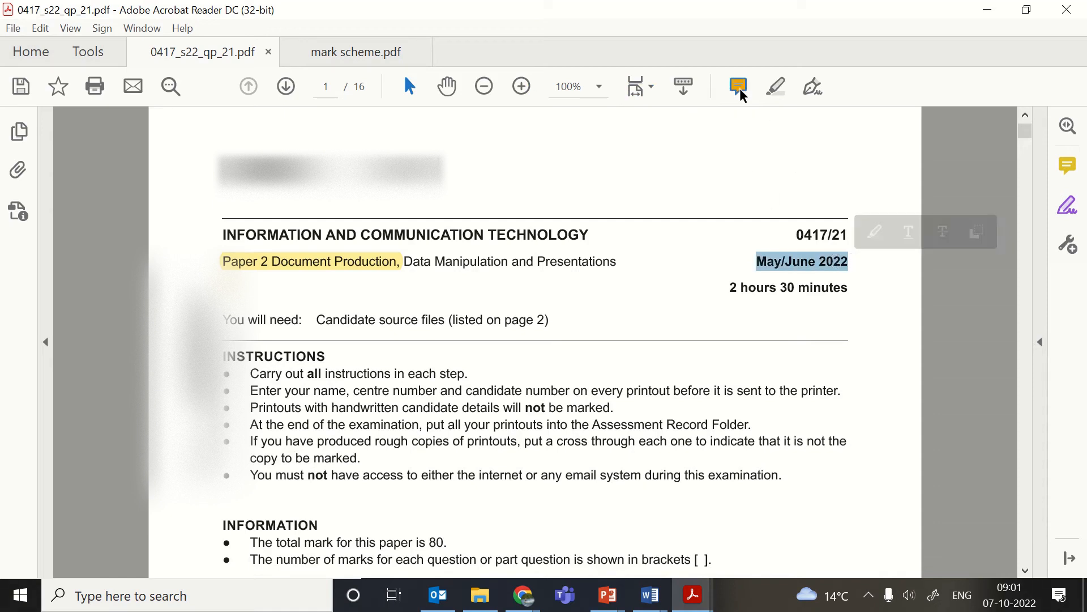
{"action": "left_click", "coordinate": [771, 84]}
{"action": "scroll", "coordinate": [691, 322], "scroll_direction": "down", "scroll_amount": 1}
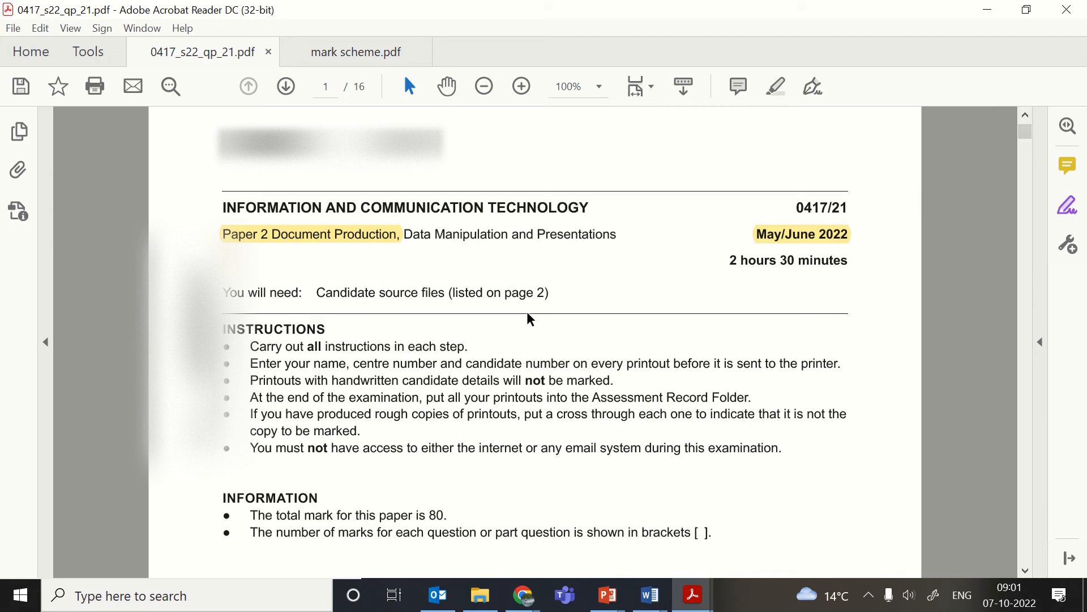
- On page 2, highlight the Task 1 instructions to open J2221EVIDENCE.rtf and to show name, centre number and candidate number on every page
{"action": "scroll", "coordinate": [527, 314], "scroll_direction": "down", "scroll_amount": 15}
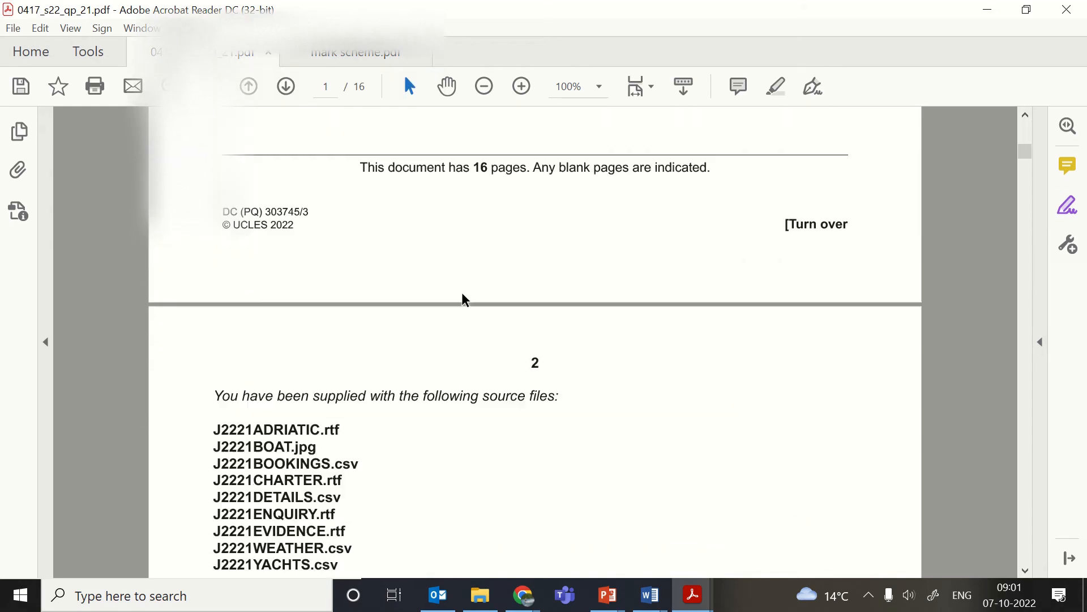
{"action": "scroll", "coordinate": [457, 299], "scroll_direction": "down", "scroll_amount": 7}
{"action": "scroll", "coordinate": [448, 295], "scroll_direction": "down", "scroll_amount": 1}
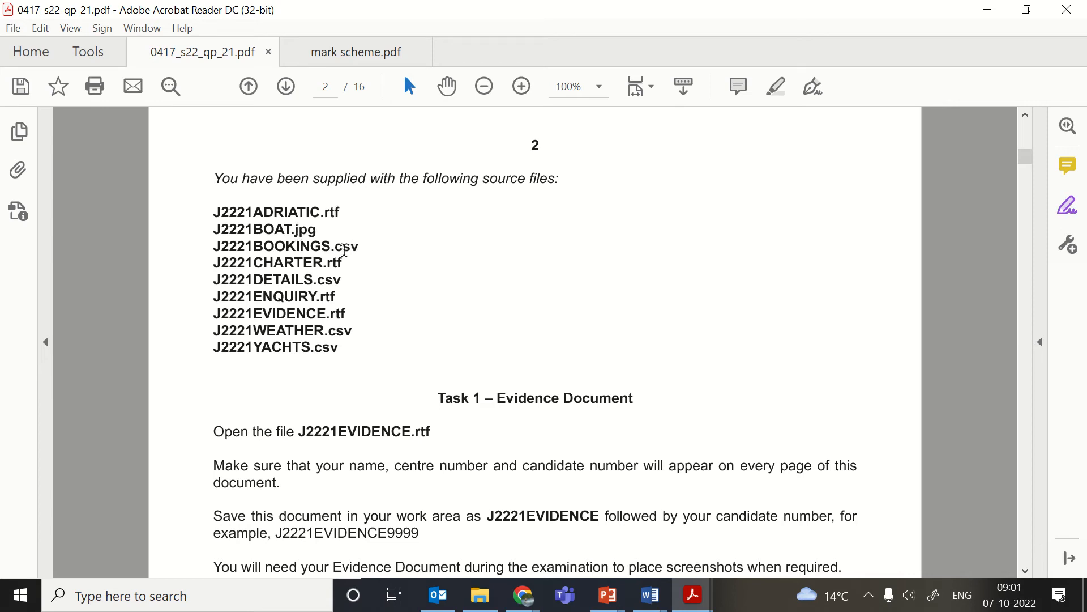
{"action": "scroll", "coordinate": [395, 247], "scroll_direction": "down", "scroll_amount": 7}
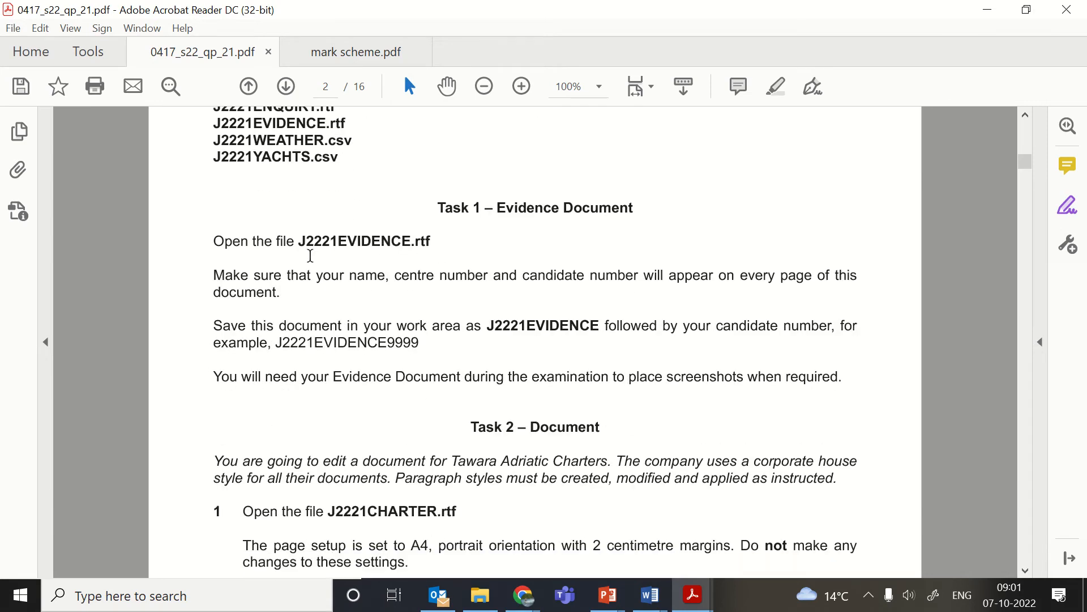
{"action": "left_click_drag", "start_coordinate": [441, 235], "coordinate": [213, 241]}
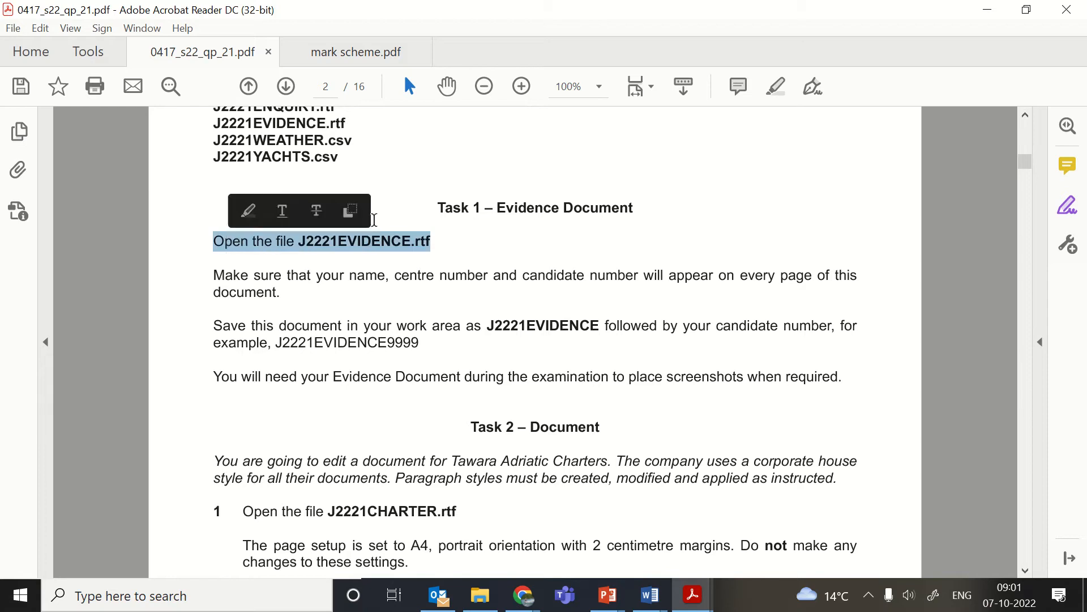
{"action": "left_click", "coordinate": [776, 86]}
{"action": "scroll", "coordinate": [714, 210], "scroll_direction": "down", "scroll_amount": 2}
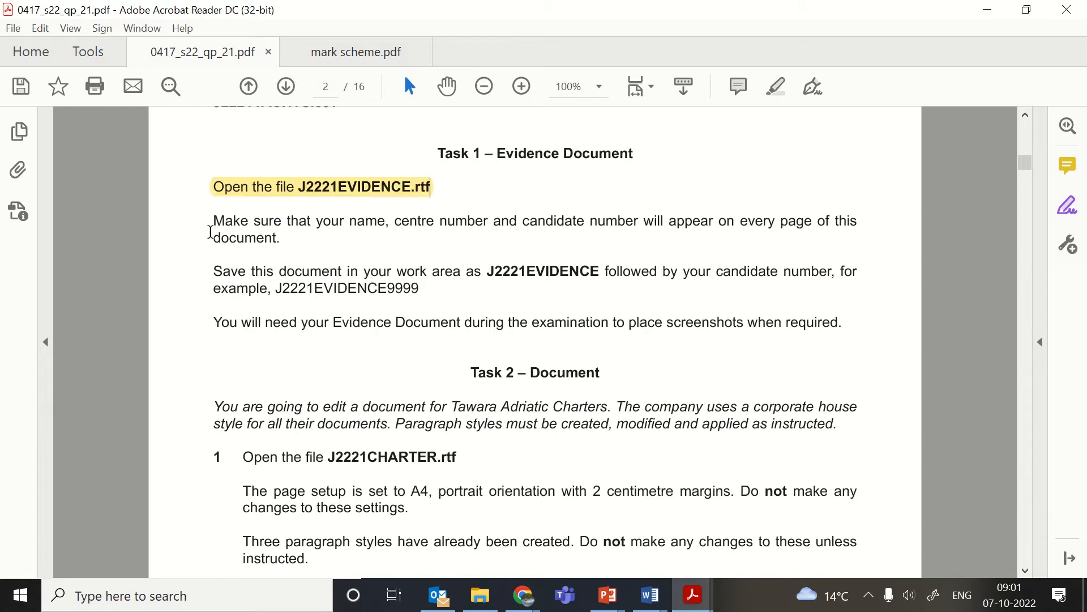
{"action": "left_click_drag", "start_coordinate": [209, 226], "coordinate": [281, 237]}
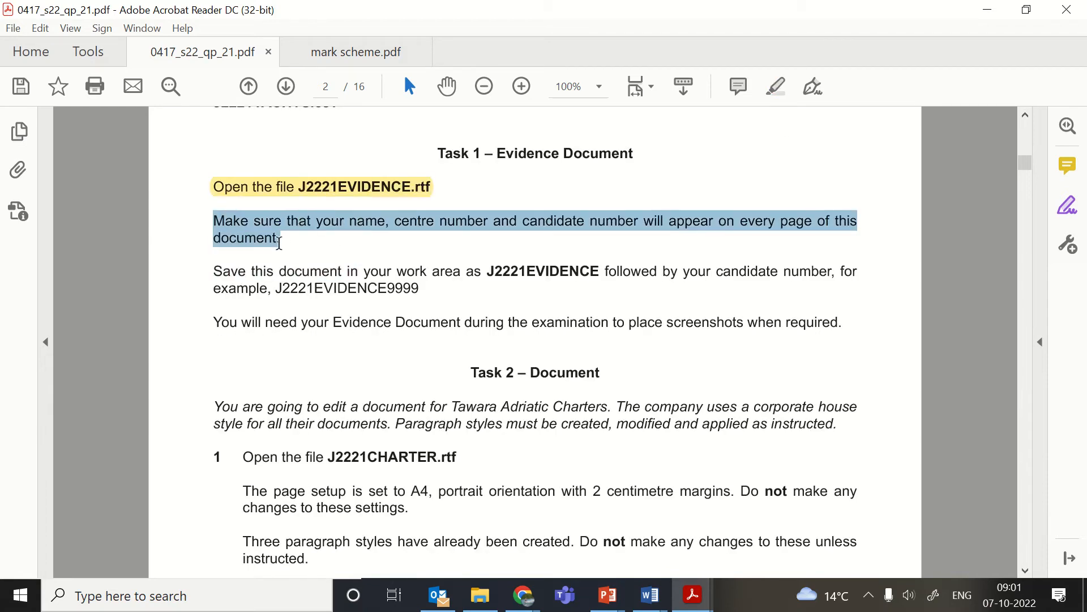
{"action": "left_click", "coordinate": [776, 87]}
{"action": "scroll", "coordinate": [472, 232], "scroll_direction": "down", "scroll_amount": 1}
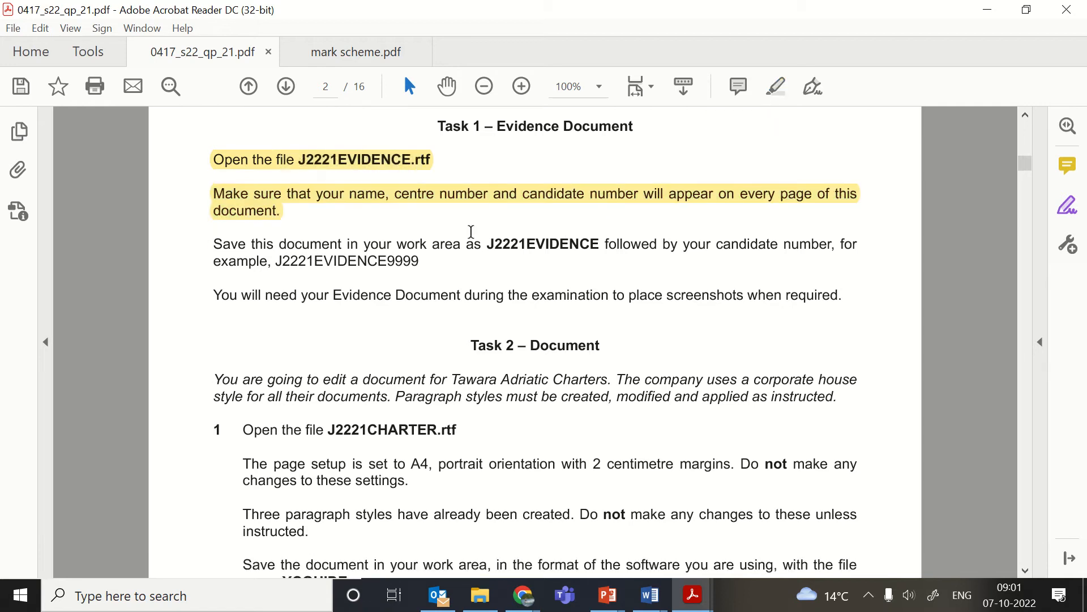
- Highlight the Task 1 instructions about saving the document as J2221EVIDENCE plus candidate number and using it for screenshots
{"action": "left_click_drag", "start_coordinate": [224, 241], "coordinate": [428, 268]}
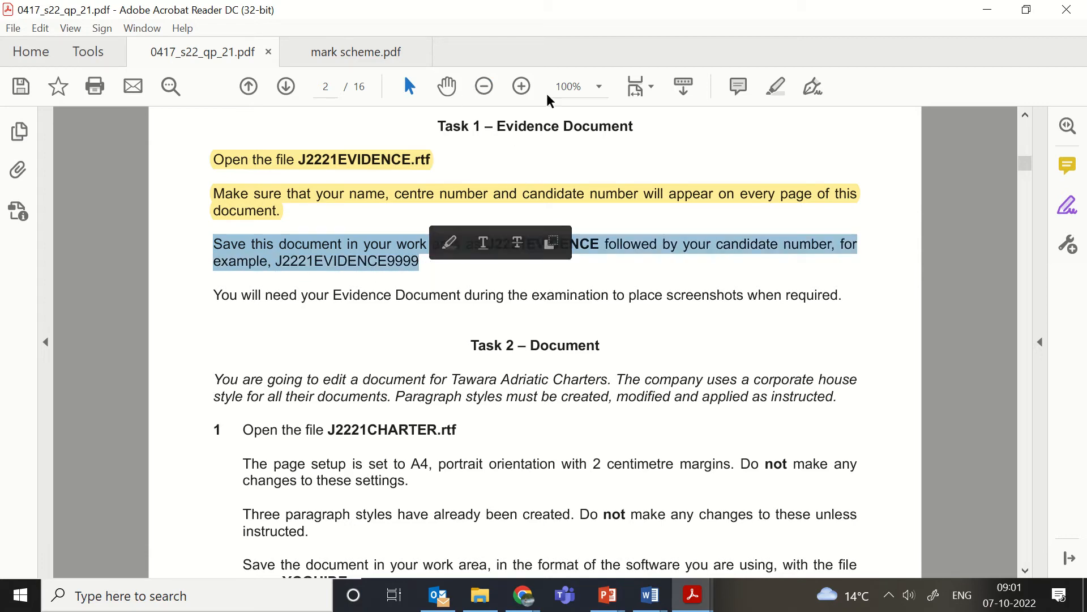
{"action": "left_click", "coordinate": [778, 90]}
{"action": "scroll", "coordinate": [647, 305], "scroll_direction": "down", "scroll_amount": 1}
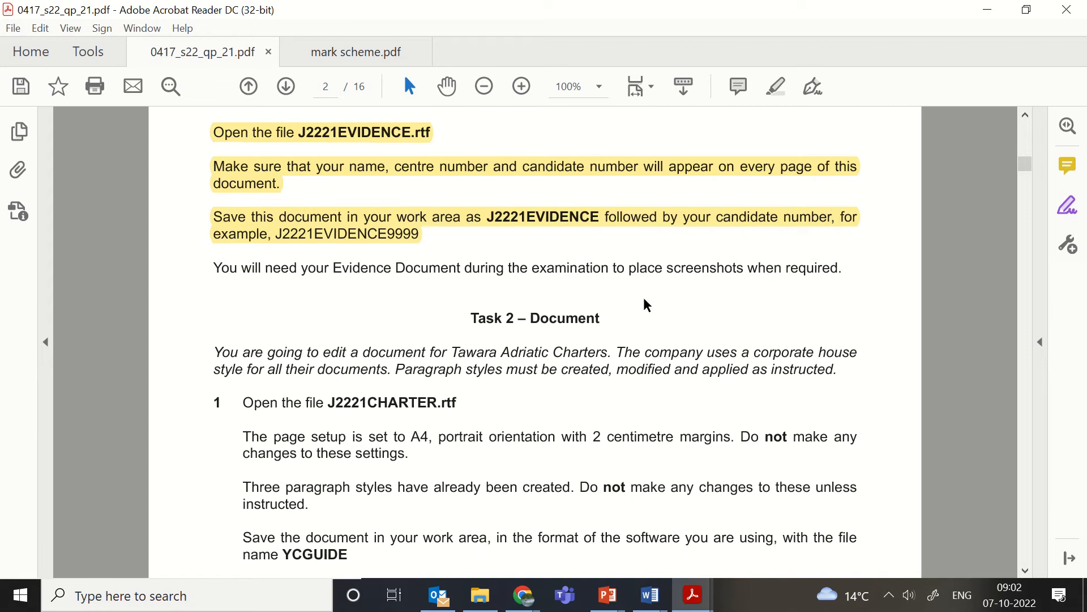
{"action": "left_click_drag", "start_coordinate": [209, 264], "coordinate": [849, 274]}
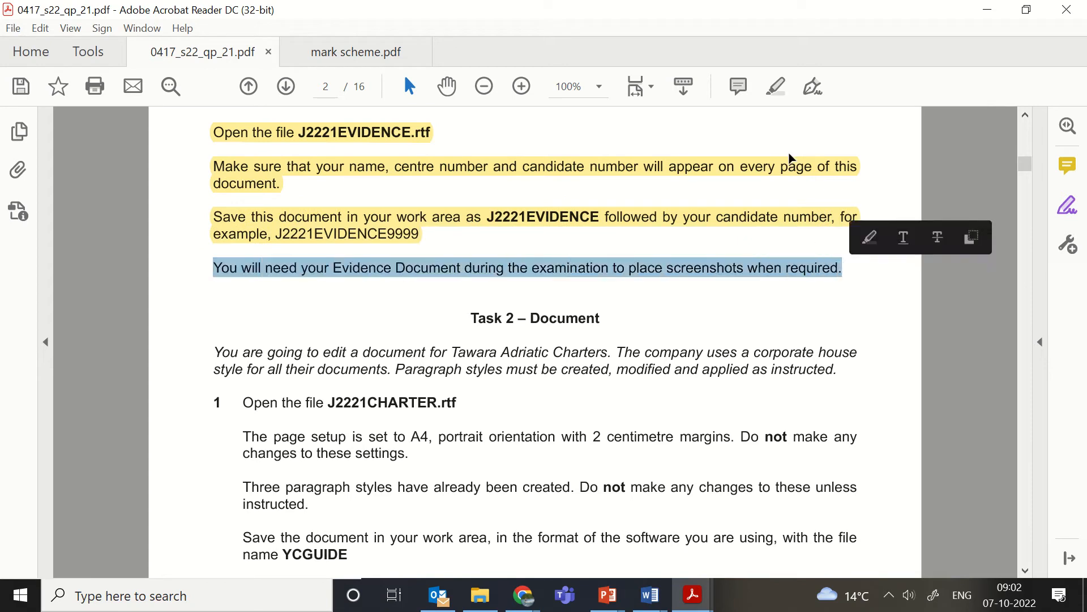
{"action": "left_click", "coordinate": [779, 86]}
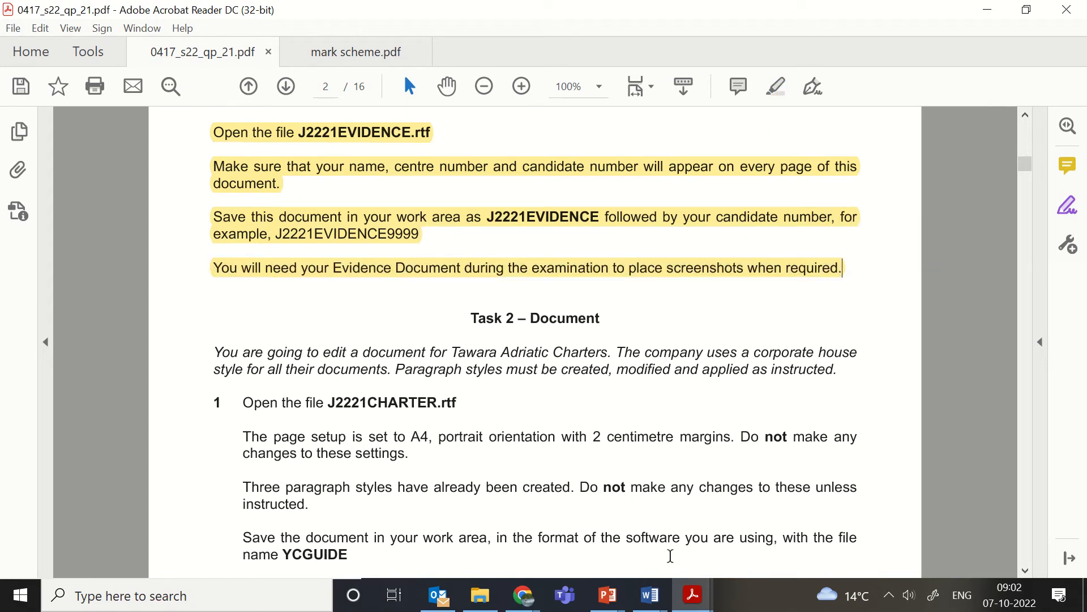
- Switch to J2221EVIDENCE.rtf in Word and add "Name, Candidate Number, Centre Number" to the page header
{"action": "mouse_move", "coordinate": [651, 595]}
{"action": "left_click", "coordinate": [919, 513]}
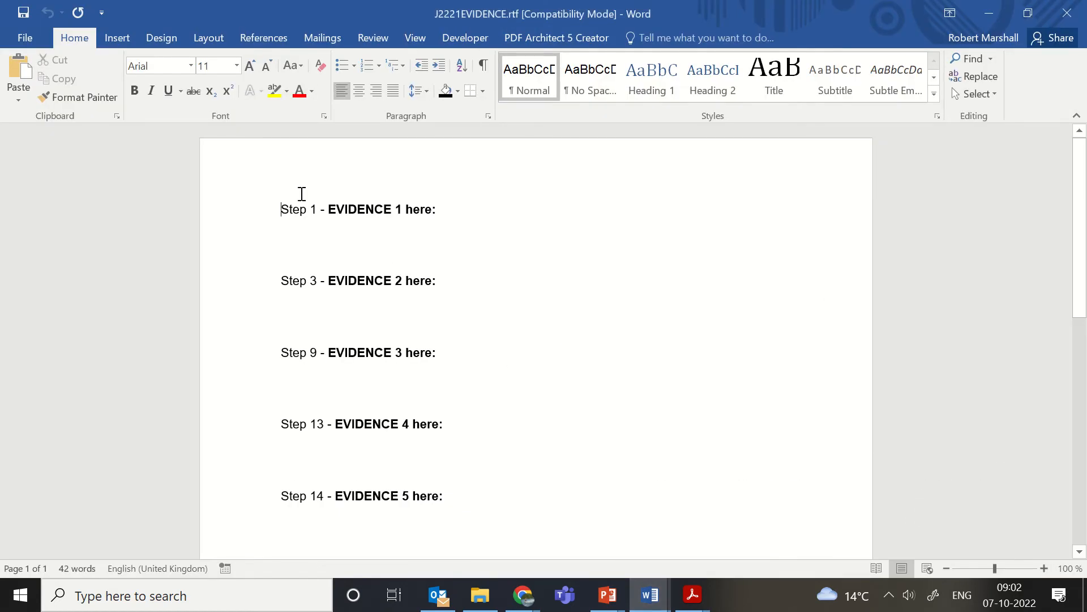
{"action": "double_click", "coordinate": [388, 153]}
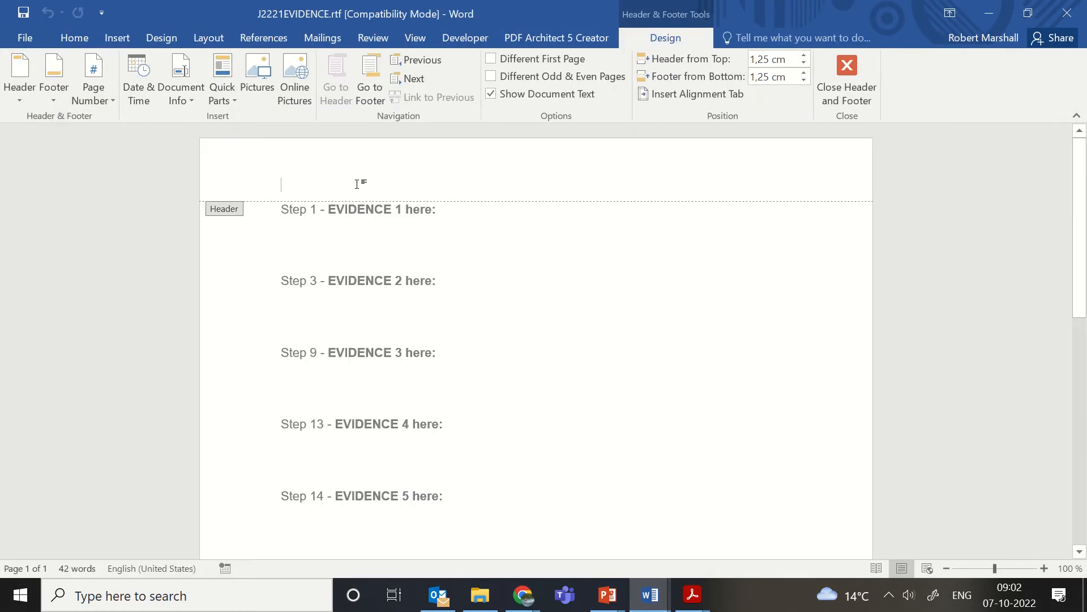
{"action": "mouse_move", "coordinate": [702, 600]}
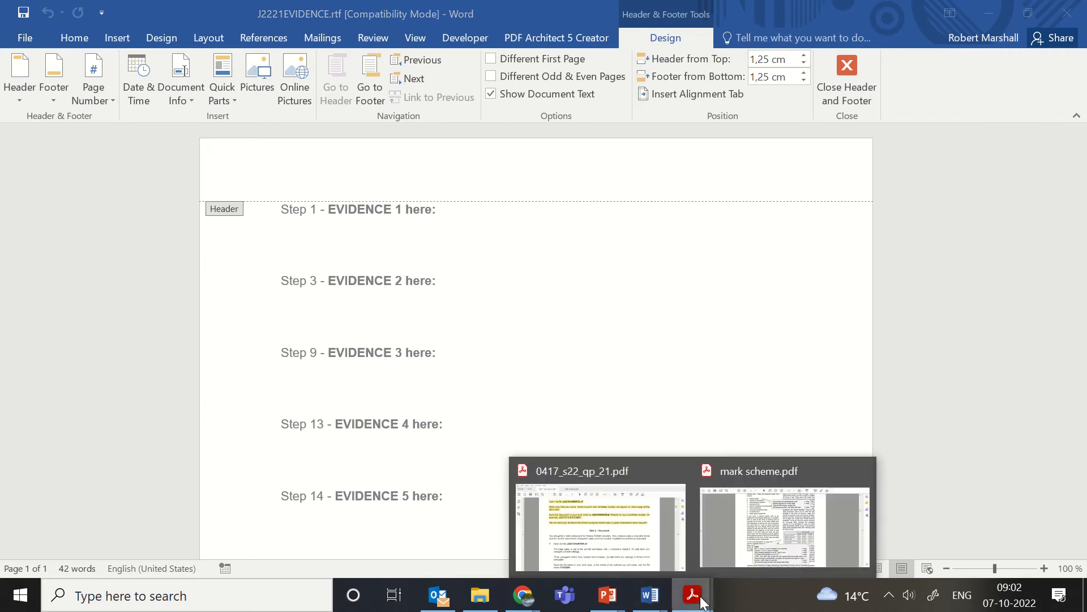
{"action": "left_click", "coordinate": [642, 527]}
{"action": "scroll", "coordinate": [600, 323], "scroll_direction": "up", "scroll_amount": 1}
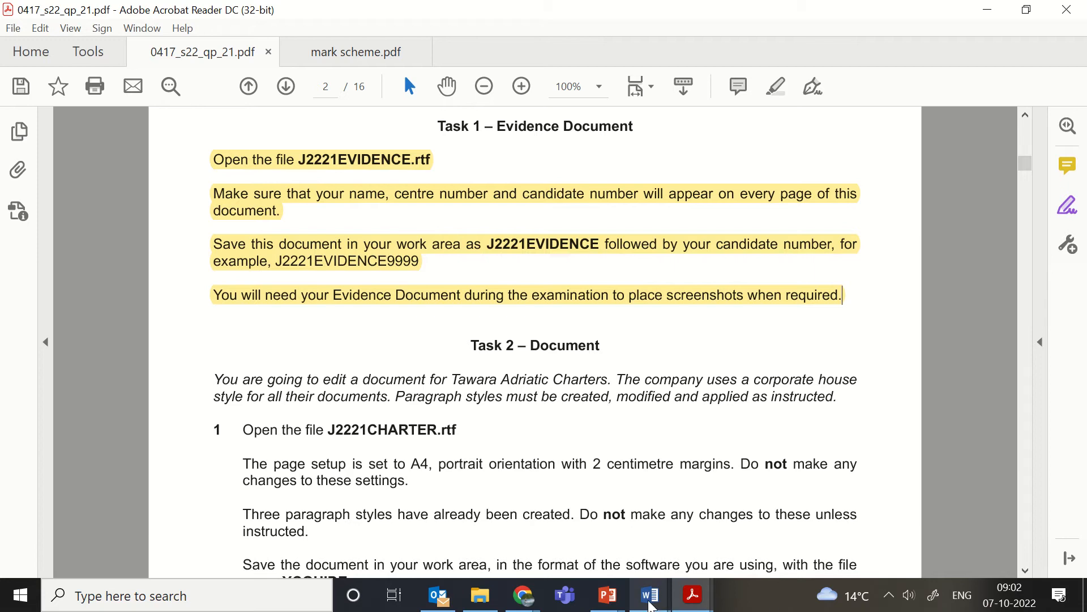
{"action": "mouse_move", "coordinate": [650, 596]}
{"action": "left_click", "coordinate": [933, 505]}
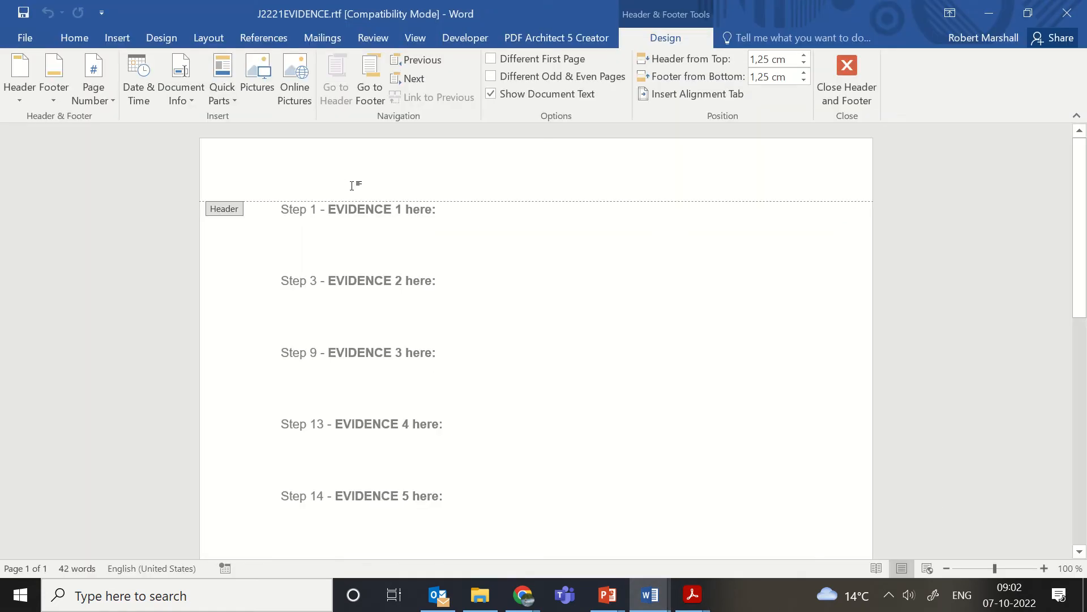
{"action": "type", "text": "Name, Candidate Number, Centre Number"}
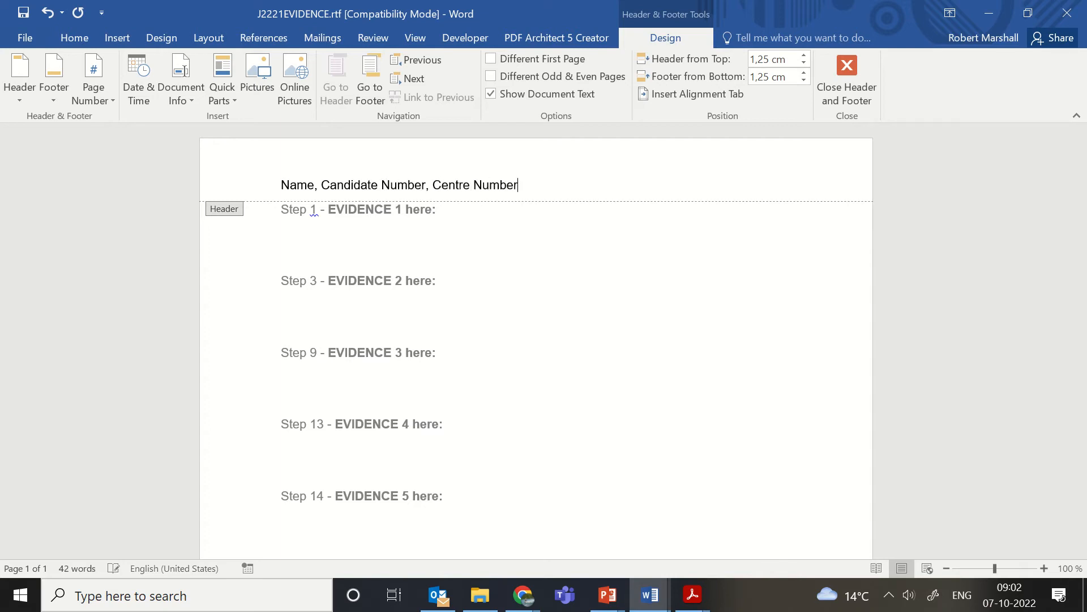
{"action": "double_click", "coordinate": [730, 348]}
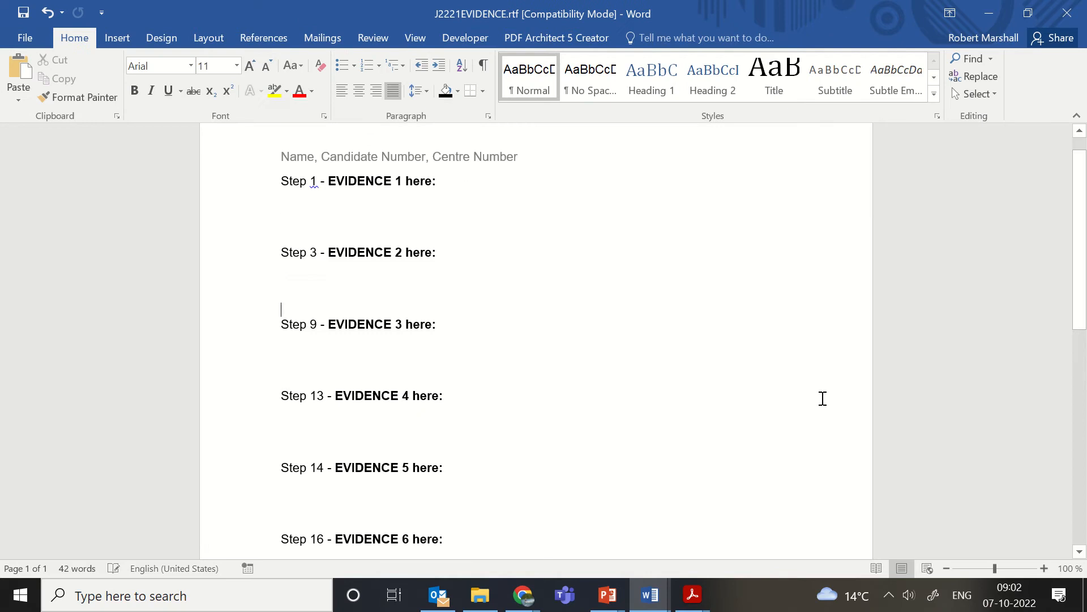
{"action": "scroll", "coordinate": [711, 403], "scroll_direction": "down", "scroll_amount": 10}
{"action": "scroll", "coordinate": [711, 403], "scroll_direction": "up", "scroll_amount": 10}
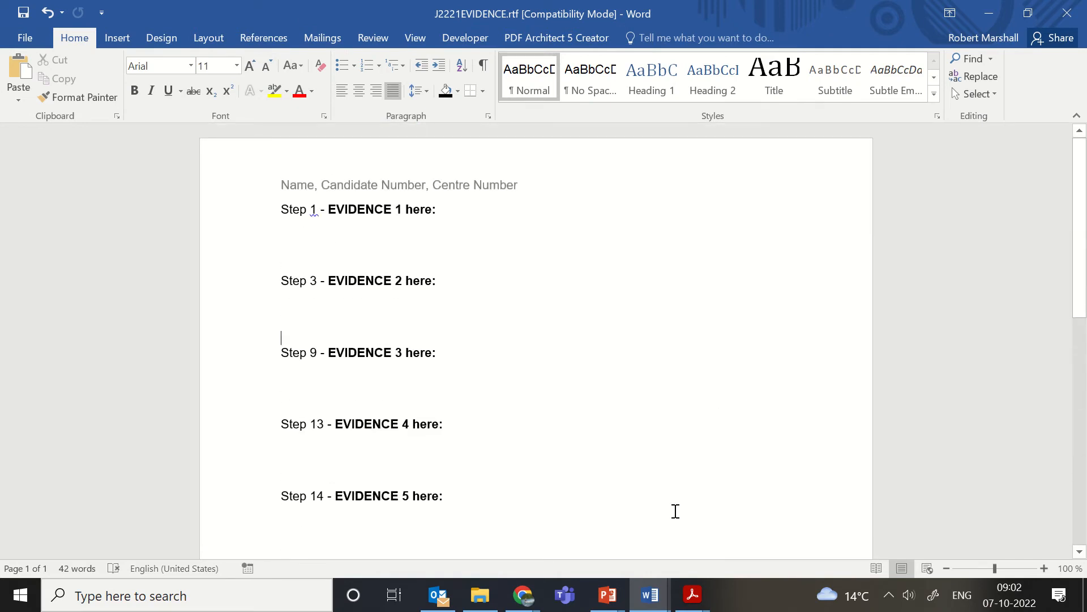
- Save a copy of the evidence document to the Desktop as J2221EVIDENCE0000 in Rich Text Format
{"action": "left_click", "coordinate": [25, 41]}
{"action": "left_click", "coordinate": [43, 177]}
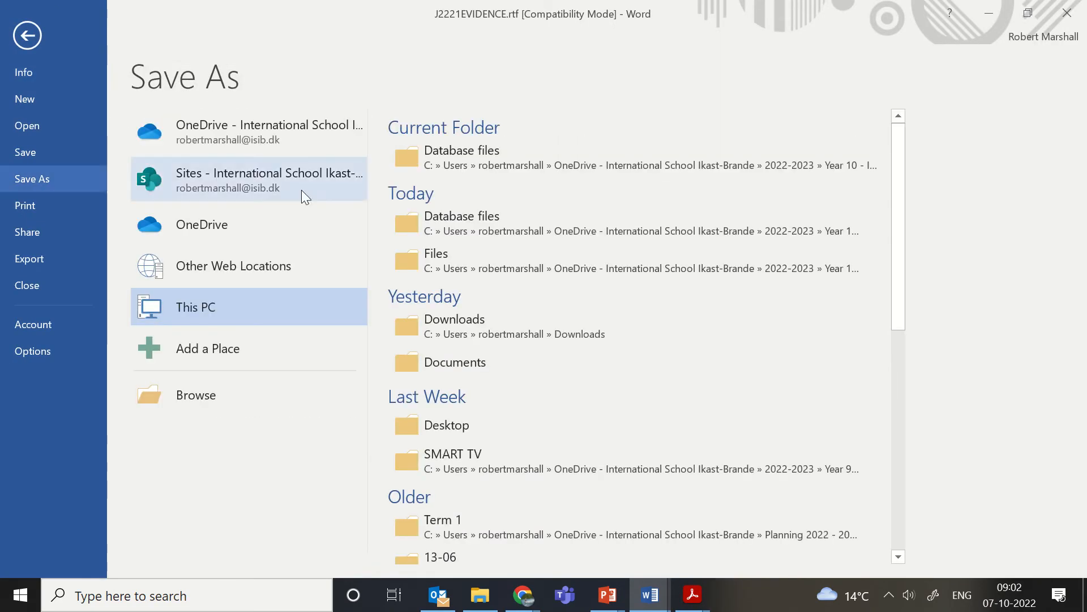
{"action": "left_click", "coordinate": [210, 391]}
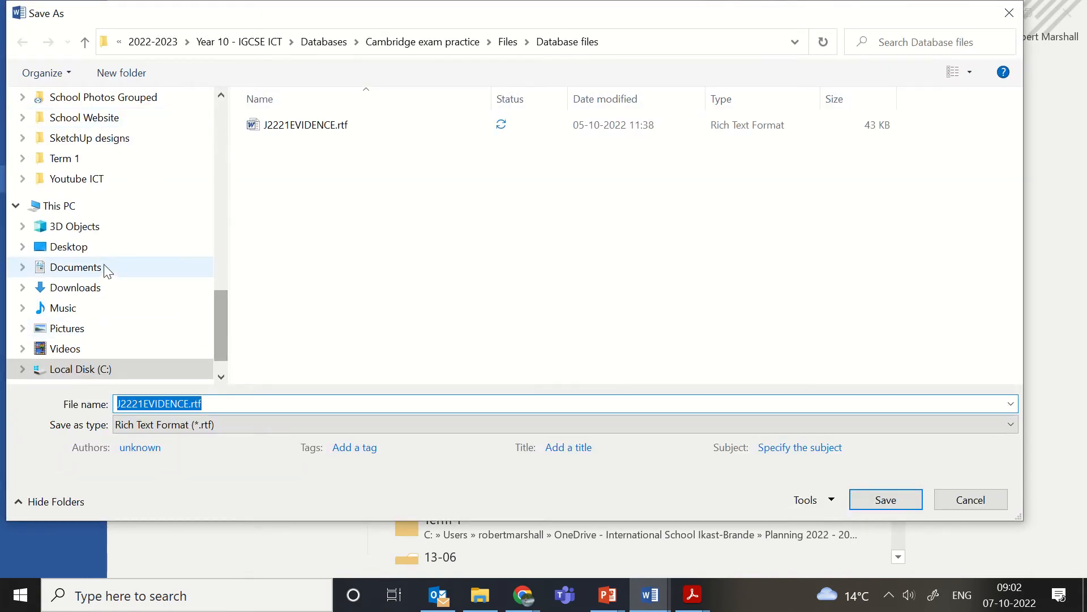
{"action": "left_click", "coordinate": [97, 246]}
{"action": "left_click", "coordinate": [219, 404]}
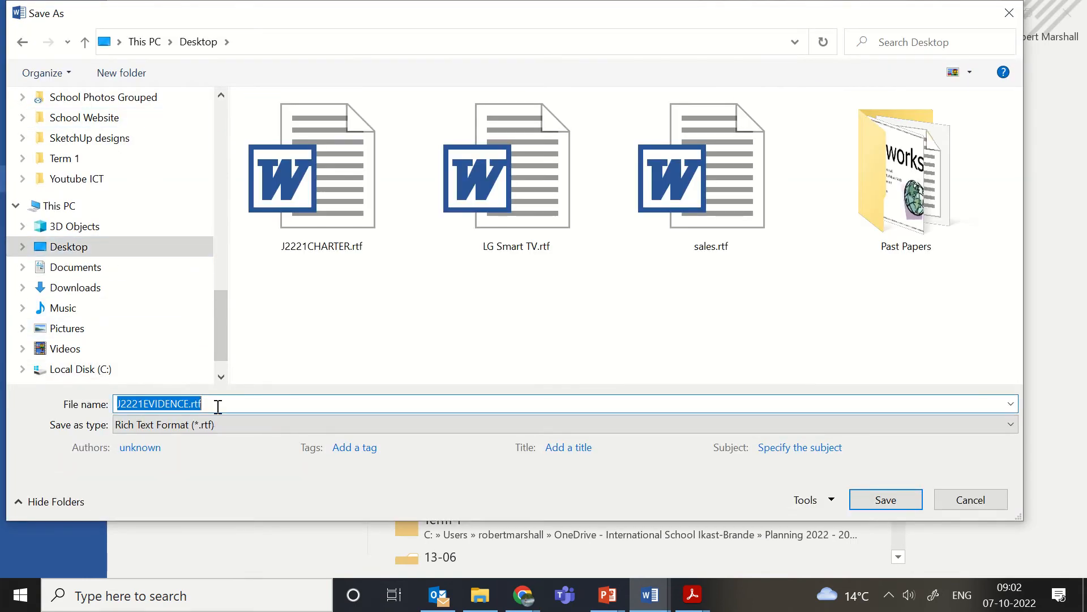
{"action": "left_click", "coordinate": [237, 403]}
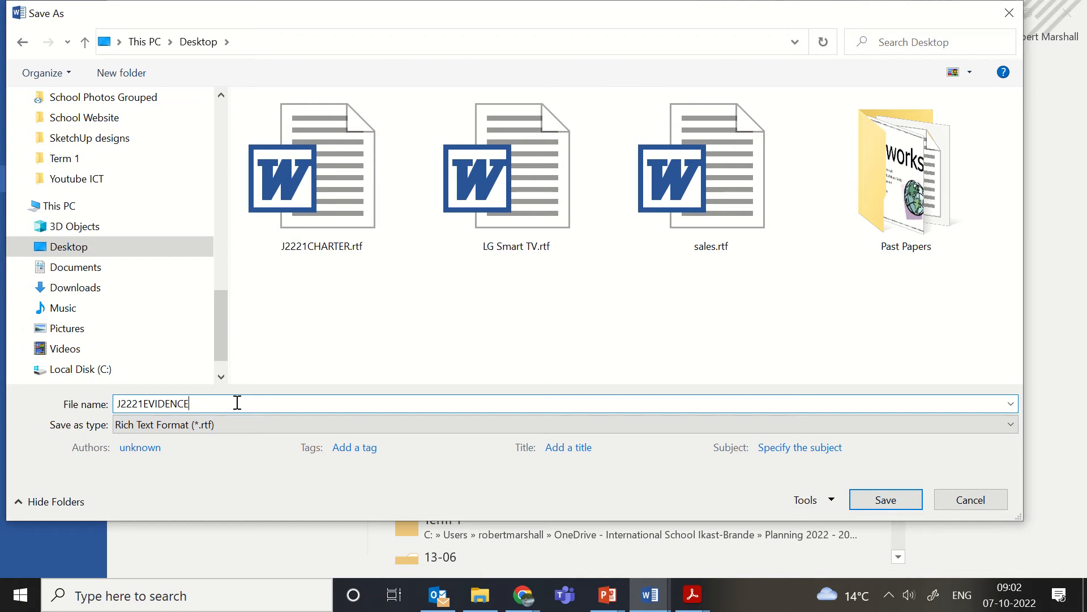
{"action": "key", "text": "Return"}
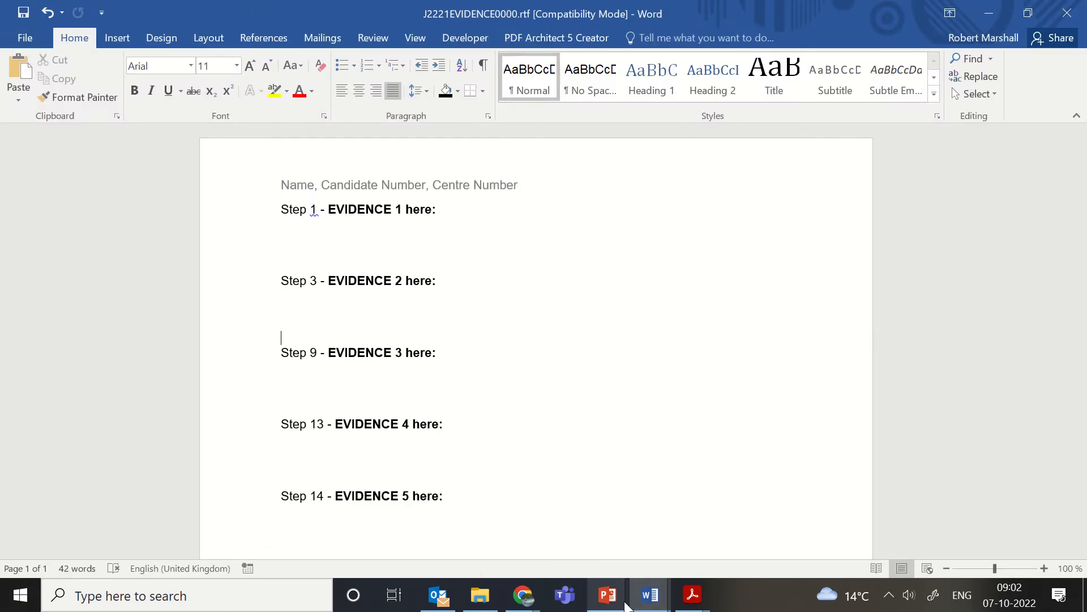
- Return to 0417_s22_qp_21.pdf in Acrobat Reader and highlight "Open the file J2221CHARTER.rtf" in Task 2, step 1
{"action": "left_click", "coordinate": [692, 593]}
{"action": "left_click", "coordinate": [784, 528]}
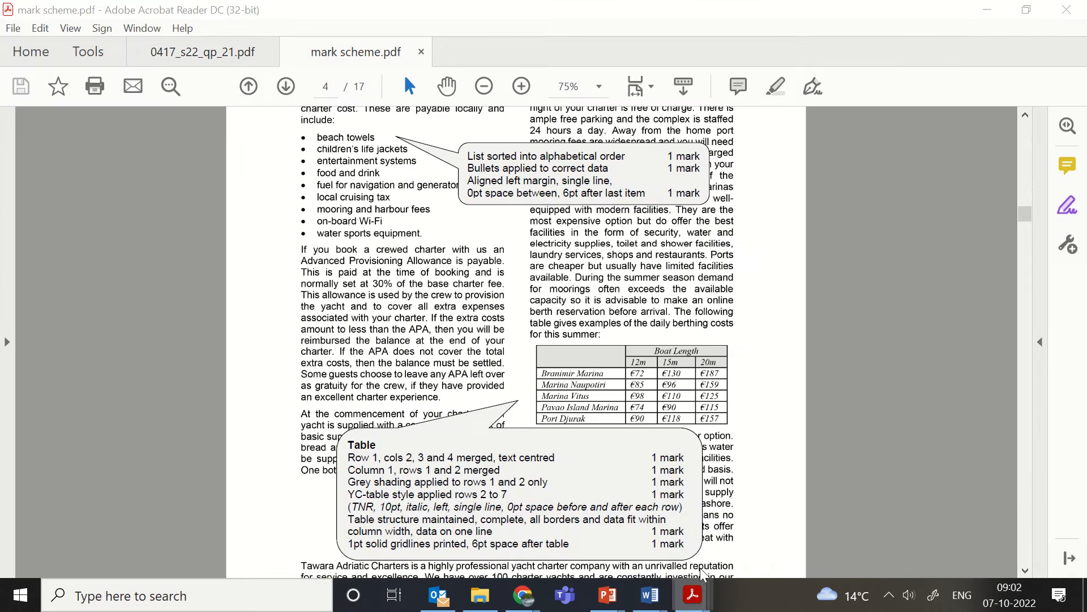
{"action": "mouse_move", "coordinate": [692, 594]}
{"action": "left_click", "coordinate": [645, 539]}
{"action": "scroll", "coordinate": [455, 308], "scroll_direction": "down", "scroll_amount": 3}
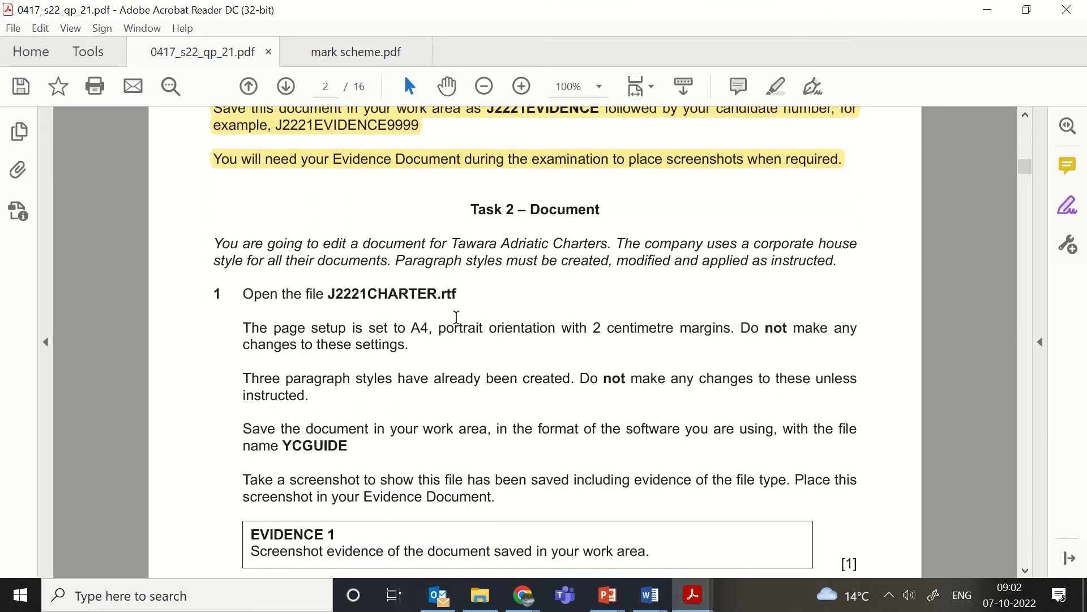
{"action": "scroll", "coordinate": [300, 246], "scroll_direction": "down", "scroll_amount": 1}
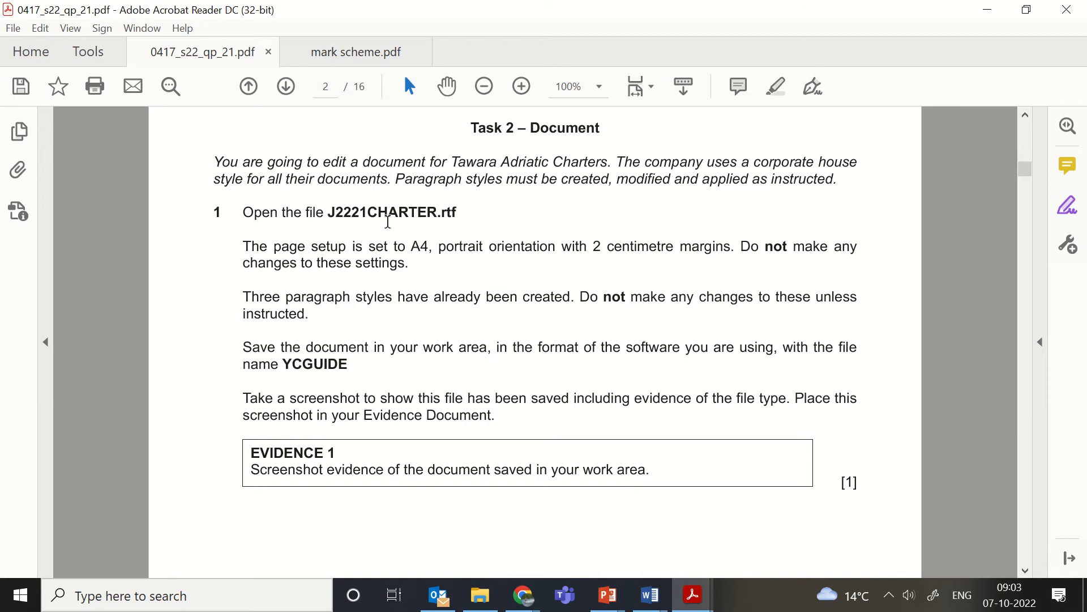
{"action": "scroll", "coordinate": [441, 229], "scroll_direction": "down", "scroll_amount": 1}
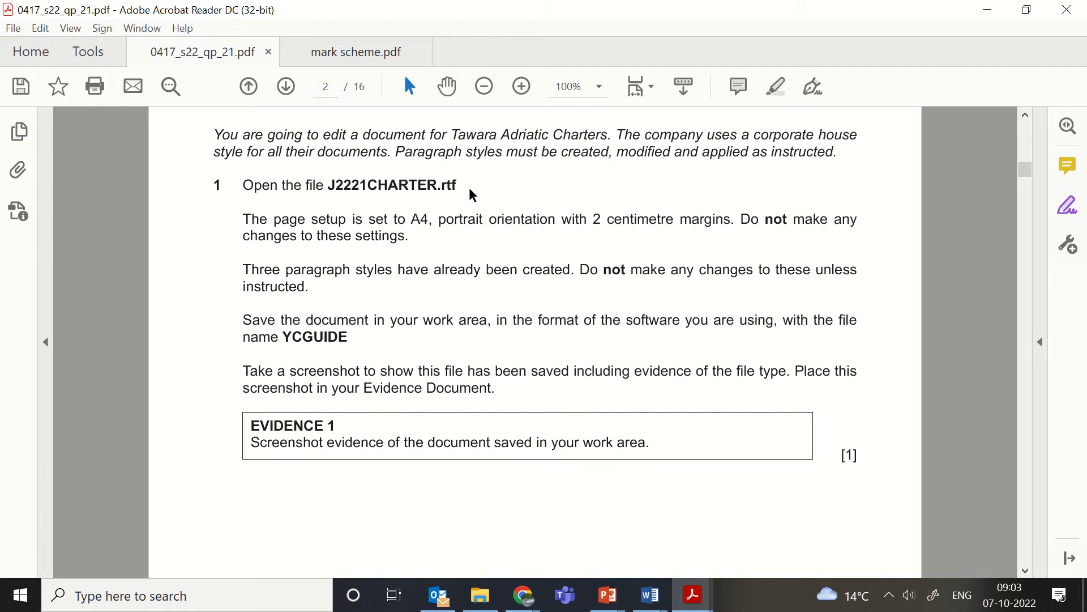
{"action": "left_click_drag", "start_coordinate": [248, 182], "coordinate": [457, 186]}
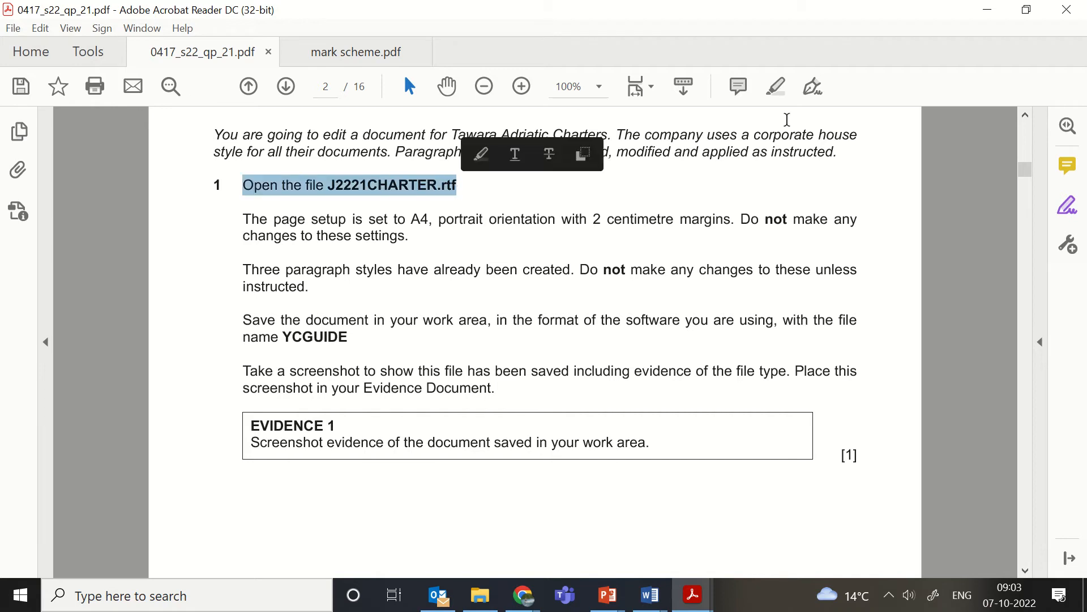
{"action": "left_click", "coordinate": [776, 86]}
- Switch to J2221CHARTER.rtf in Word and view the beginning of the document
{"action": "mouse_move", "coordinate": [651, 595]}
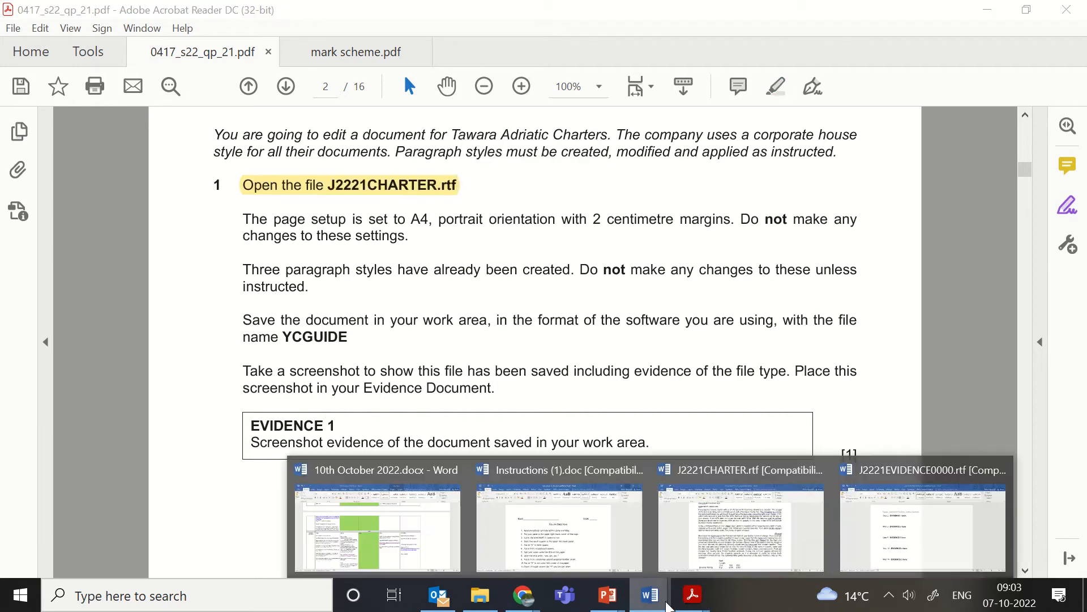
{"action": "left_click", "coordinate": [759, 544]}
{"action": "scroll", "coordinate": [645, 433], "scroll_direction": "up", "scroll_amount": 3}
{"action": "scroll", "coordinate": [646, 433], "scroll_direction": "up", "scroll_amount": 20}
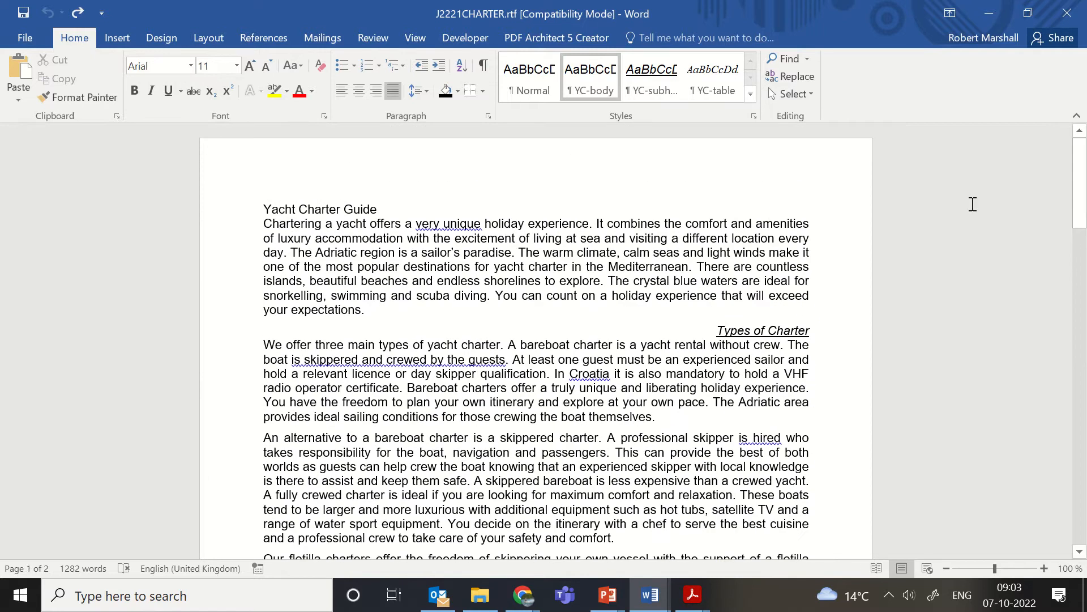
- Return to the question paper in Acrobat Reader and highlight "Do not make any changes to these settings." in the page setup instruction
{"action": "left_click", "coordinate": [989, 12]}
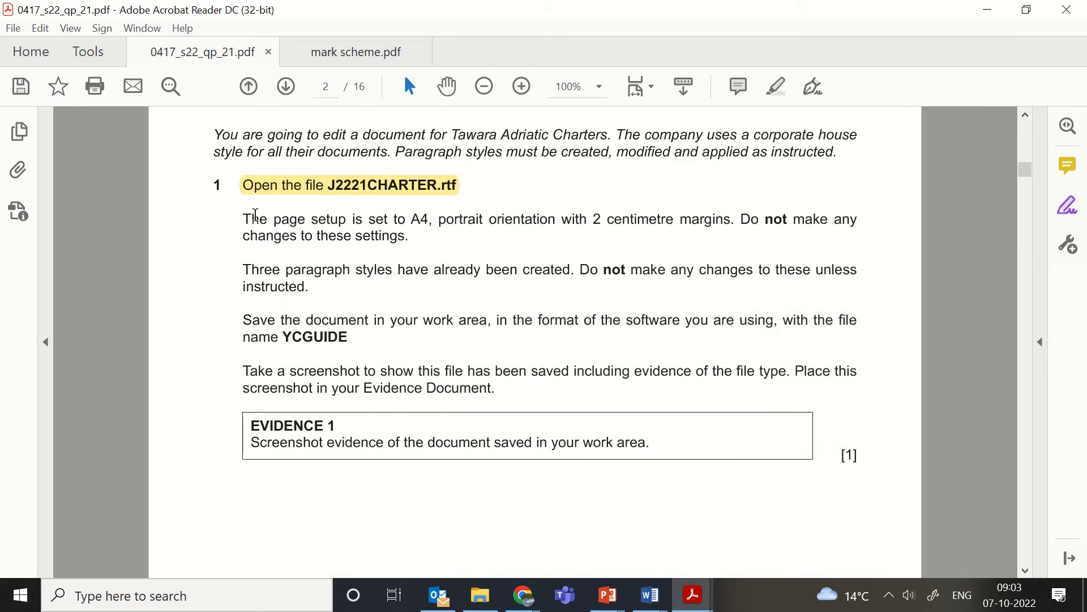
{"action": "mouse_move", "coordinate": [245, 218]}
{"action": "left_mouse_down"}
{"action": "mouse_move", "coordinate": [741, 220]}
{"action": "mouse_move", "coordinate": [726, 250]}
{"action": "mouse_move", "coordinate": [393, 236]}
{"action": "mouse_move", "coordinate": [420, 242]}
{"action": "left_mouse_up"}
{"action": "left_click", "coordinate": [780, 88]}
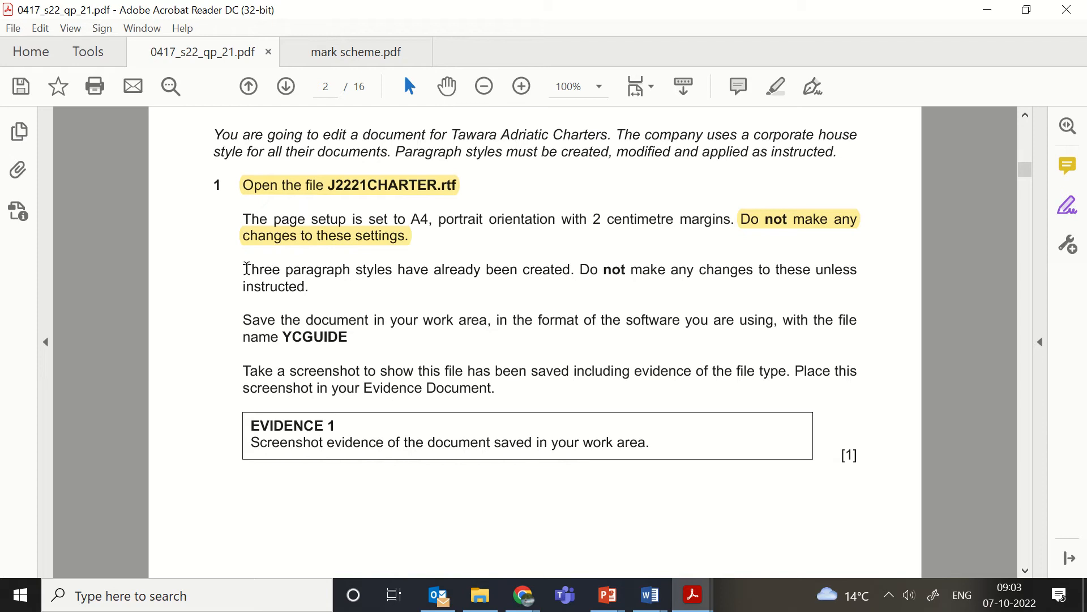
- Highlight the instruction "Three paragraph styles have already been created. Do not make any changes to these unless instructed."
{"action": "mouse_move", "coordinate": [247, 268]}
{"action": "left_mouse_down"}
{"action": "mouse_move", "coordinate": [478, 284]}
{"action": "mouse_move", "coordinate": [376, 297]}
{"action": "mouse_move", "coordinate": [324, 290]}
{"action": "mouse_move", "coordinate": [620, 270]}
{"action": "mouse_move", "coordinate": [318, 291]}
{"action": "left_mouse_up"}
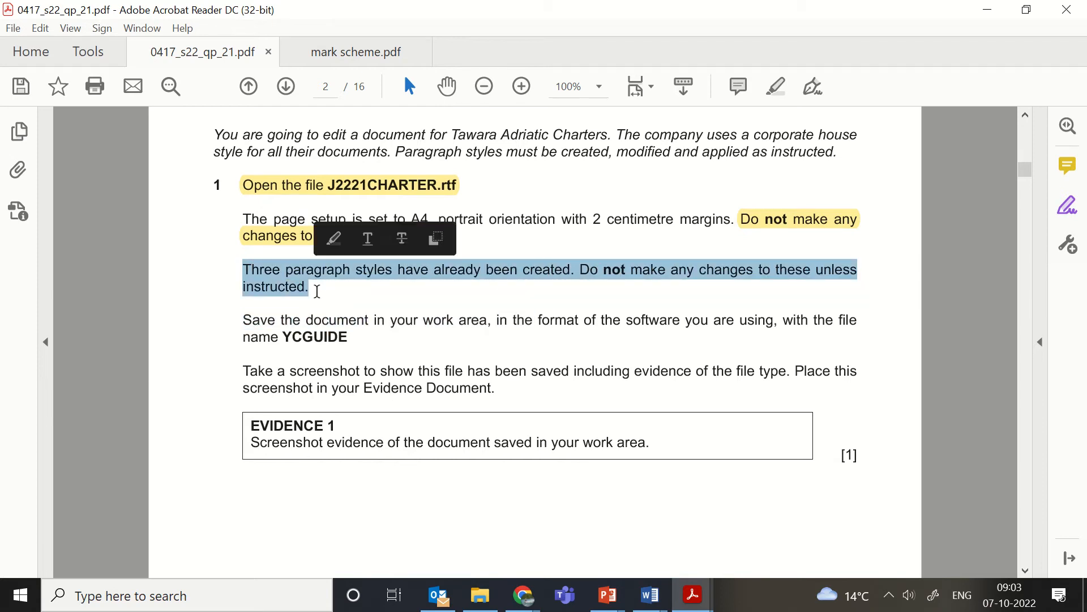
{"action": "left_click", "coordinate": [777, 88]}
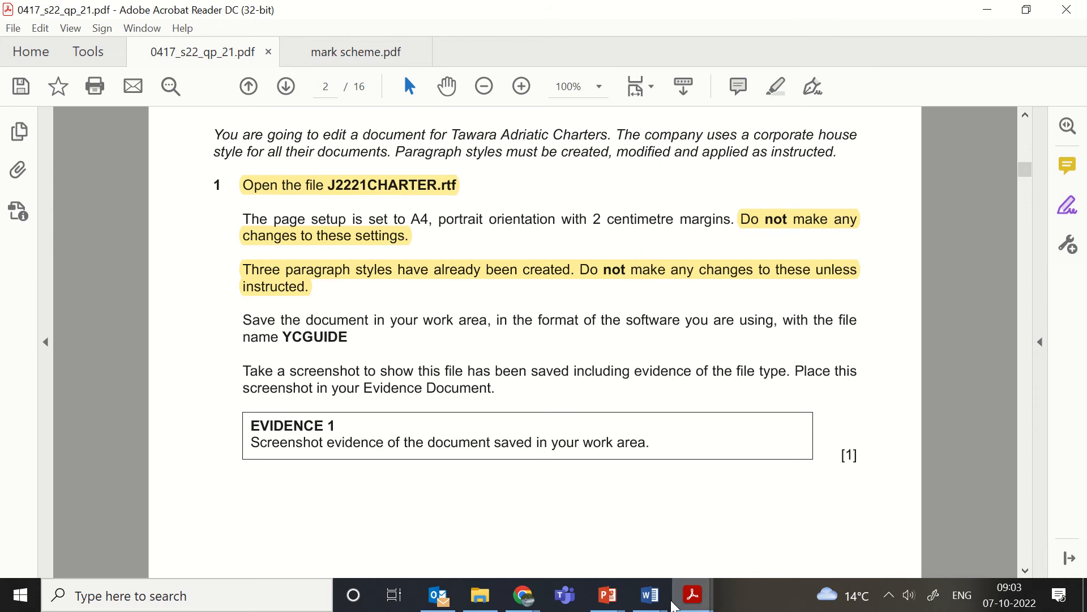
- Switch to J2221CHARTER.rtf in Word and check the existing YC paragraph styles, including the one on the "Types of Charter" subheading
{"action": "mouse_move", "coordinate": [652, 594]}
{"action": "left_click", "coordinate": [756, 526]}
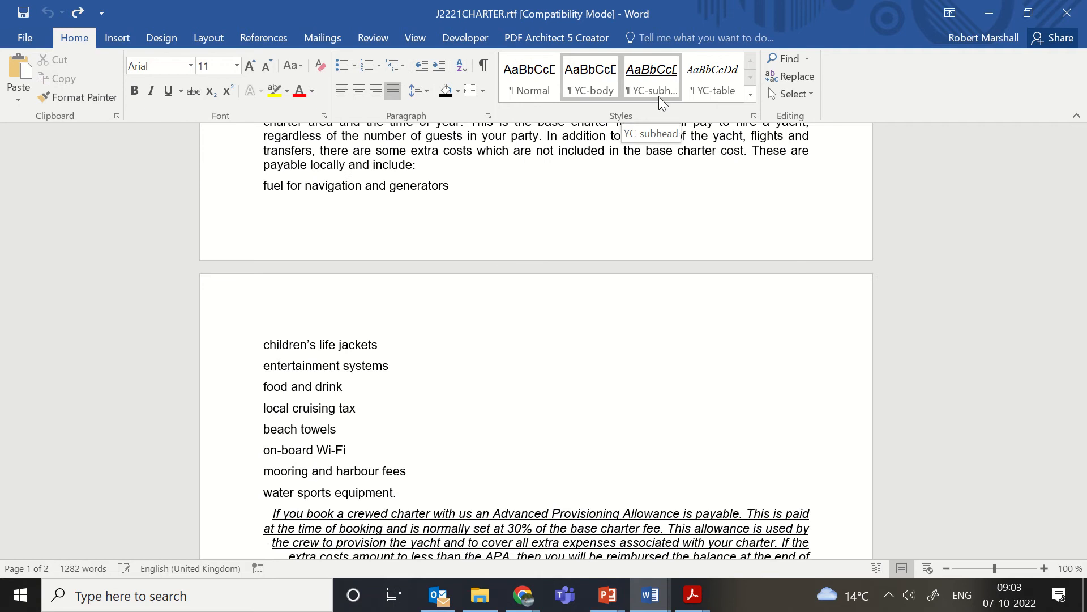
{"action": "left_click", "coordinate": [703, 330]}
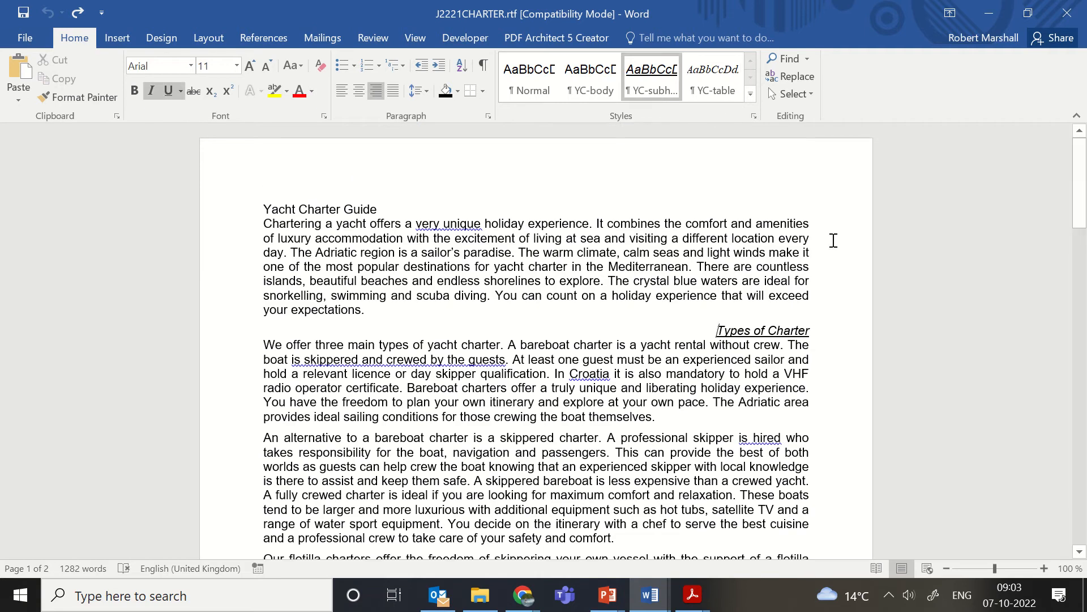
{"action": "left_click", "coordinate": [989, 12]}
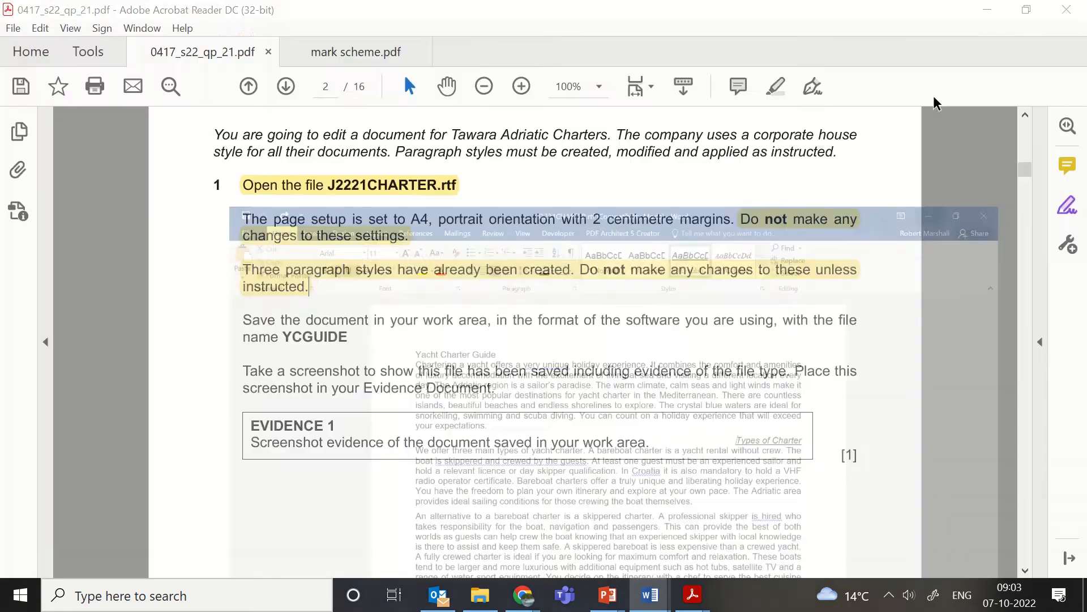
- In the question paper in Acrobat Reader, highlight the file name "YCGUIDE" and the phrase "evidence of the file type."
{"action": "scroll", "coordinate": [340, 317], "scroll_direction": "down", "scroll_amount": 2}
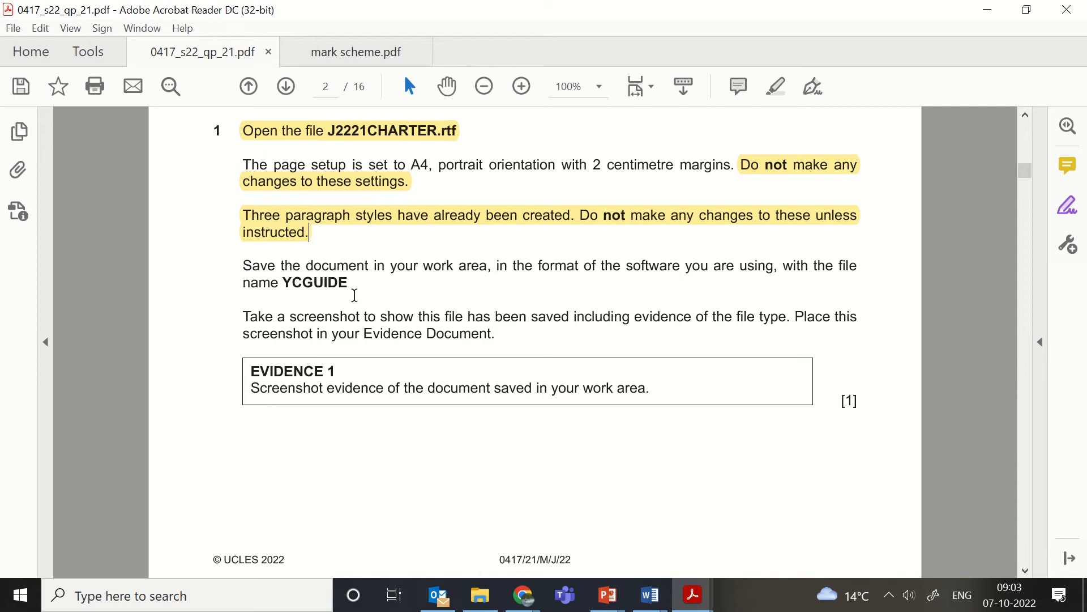
{"action": "left_click_drag", "start_coordinate": [354, 292], "coordinate": [282, 285]}
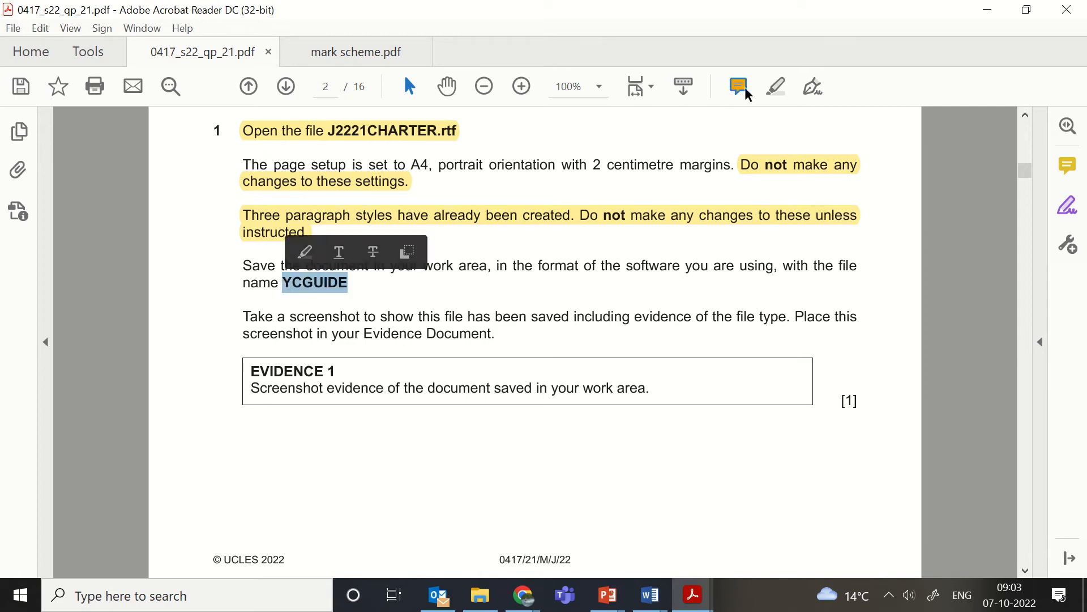
{"action": "left_click", "coordinate": [776, 88]}
{"action": "scroll", "coordinate": [709, 215], "scroll_direction": "down", "scroll_amount": 2}
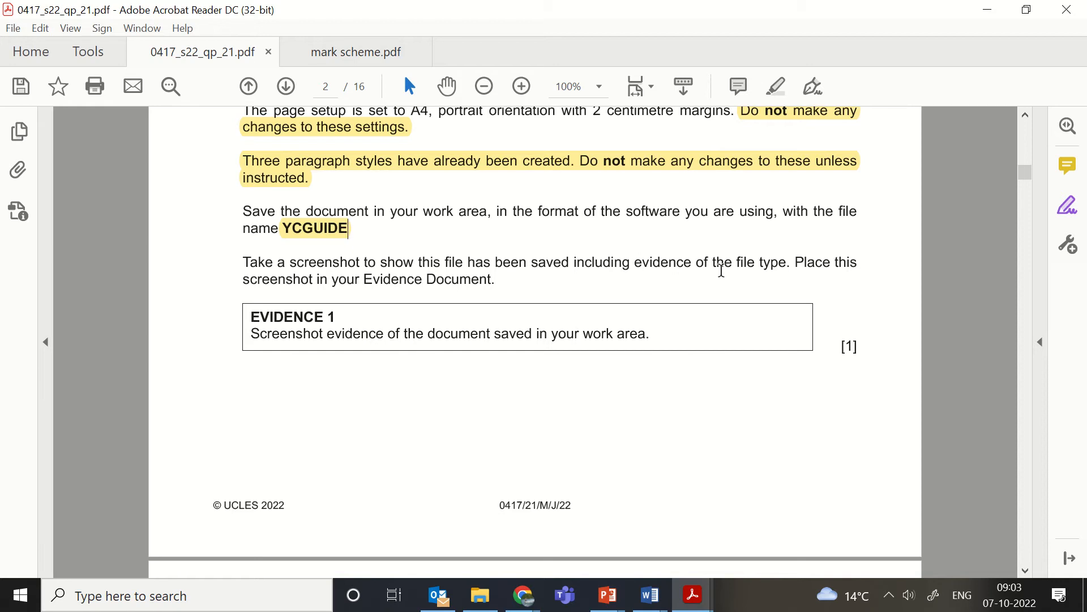
{"action": "left_click_drag", "start_coordinate": [791, 269], "coordinate": [635, 268]}
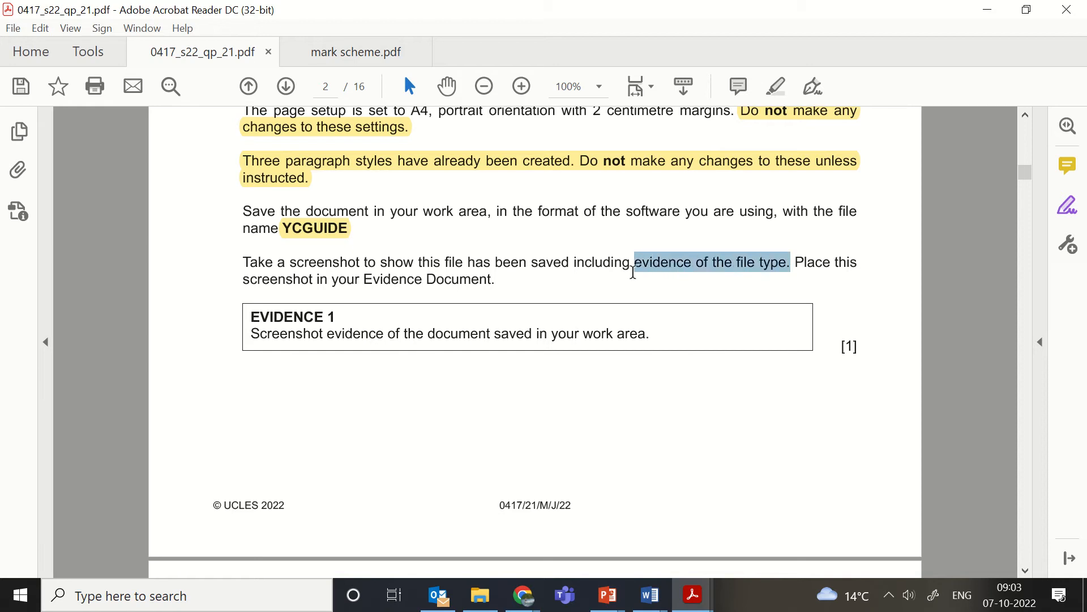
{"action": "left_click", "coordinate": [775, 89]}
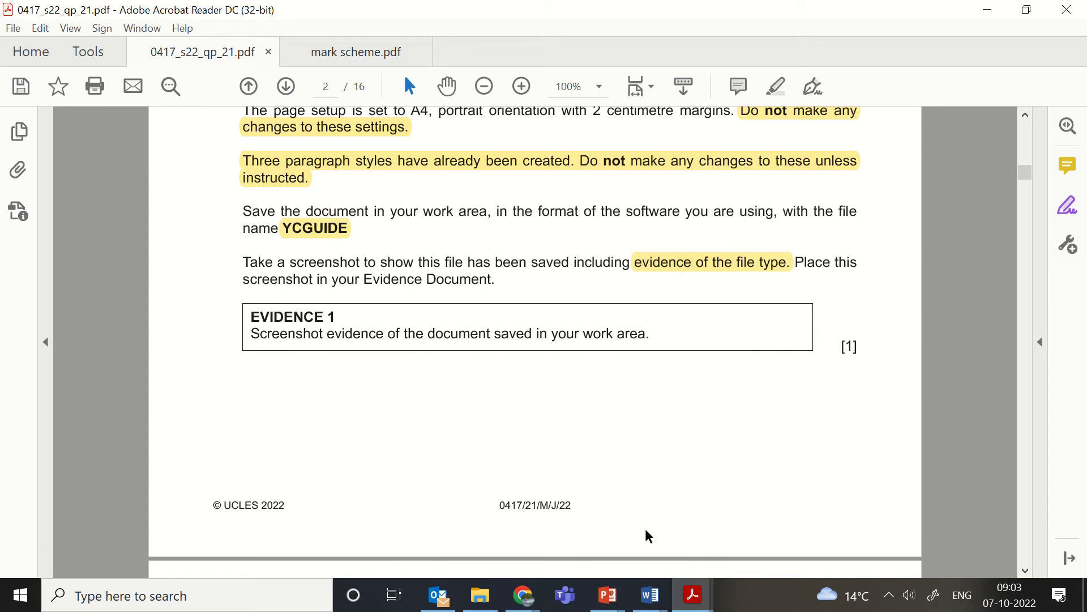
- Switch to J2221CHARTER.rtf in Word and save a copy to the Desktop as YCGUIDE in Rich Text Format, matching the question paper's capitalisation
{"action": "left_click", "coordinate": [651, 595]}
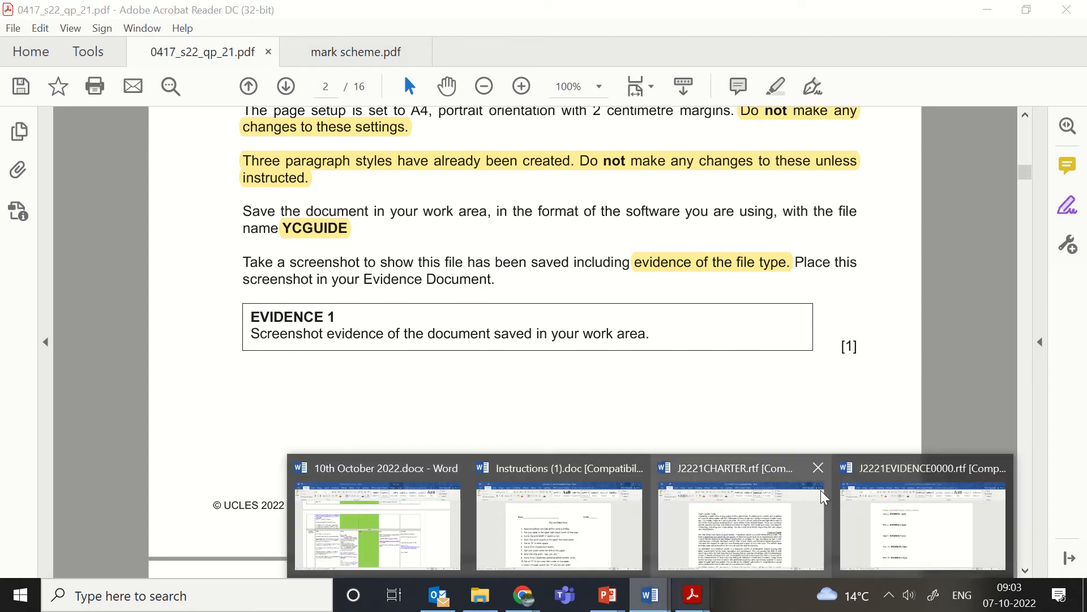
{"action": "left_click", "coordinate": [692, 537]}
{"action": "left_click", "coordinate": [20, 37]}
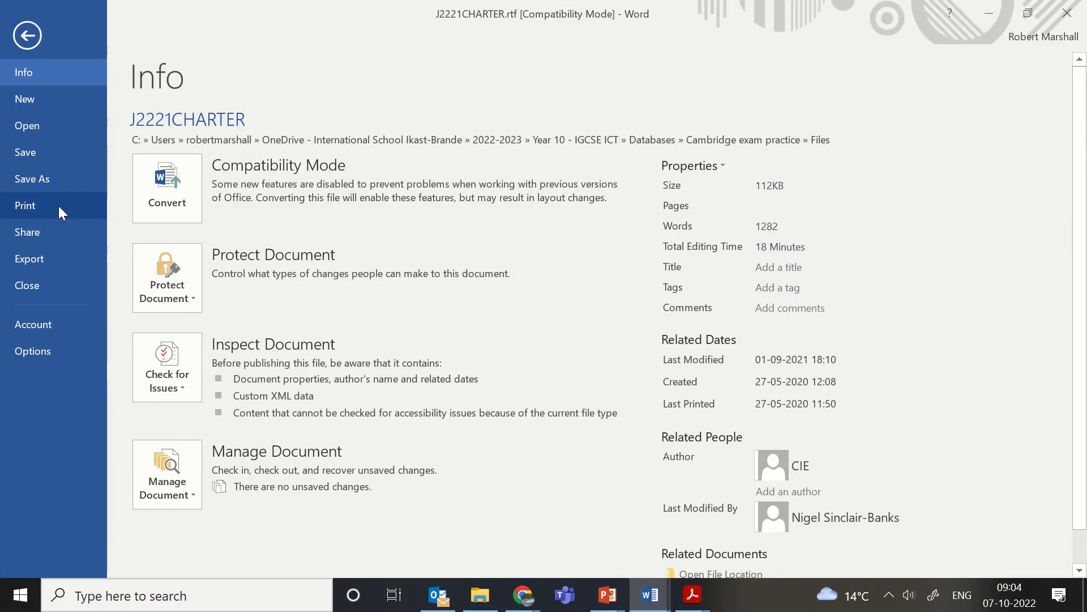
{"action": "left_click", "coordinate": [59, 186]}
{"action": "left_click", "coordinate": [207, 394]}
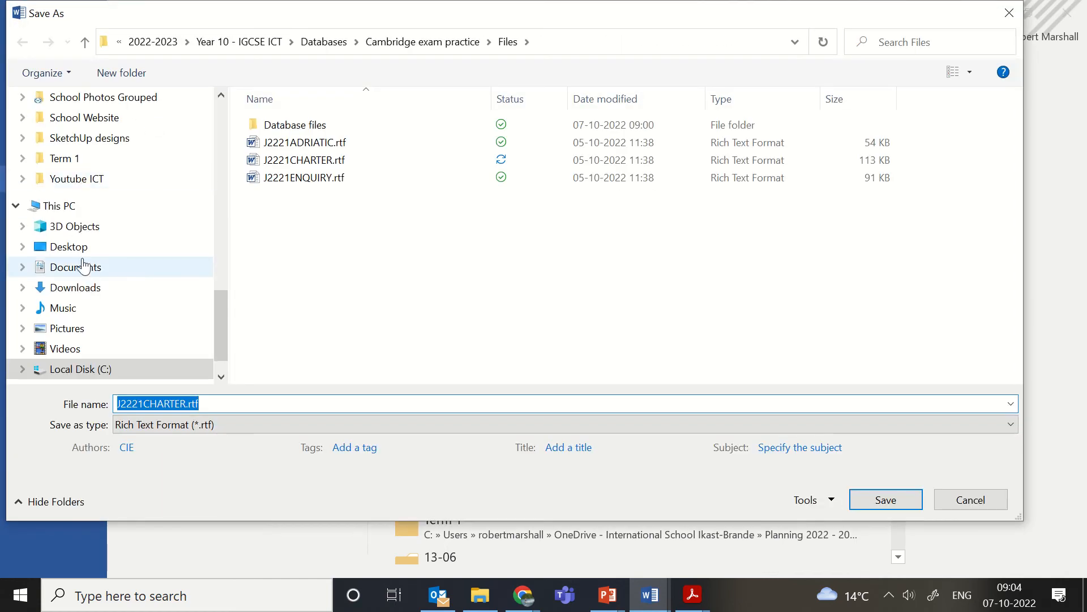
{"action": "left_click", "coordinate": [71, 248]}
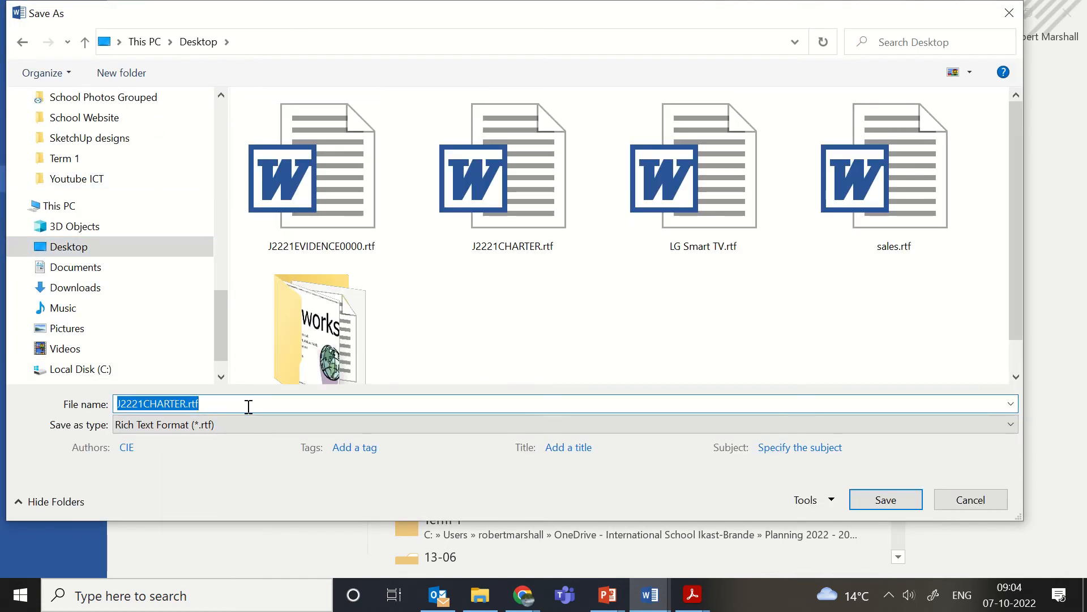
{"action": "type", "text": "YC"}
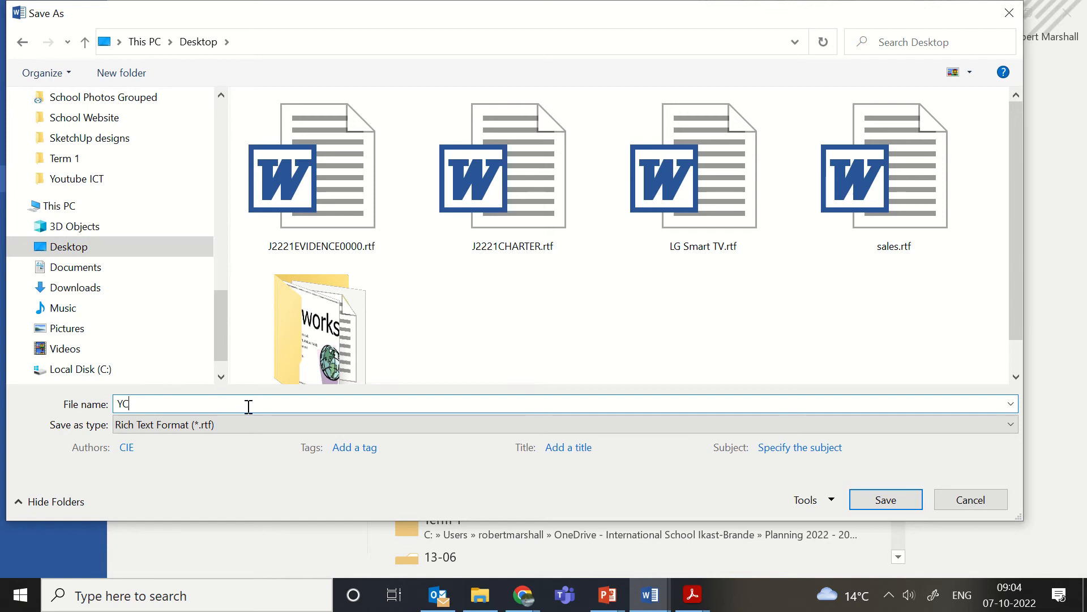
{"action": "type", "text": "Guide"}
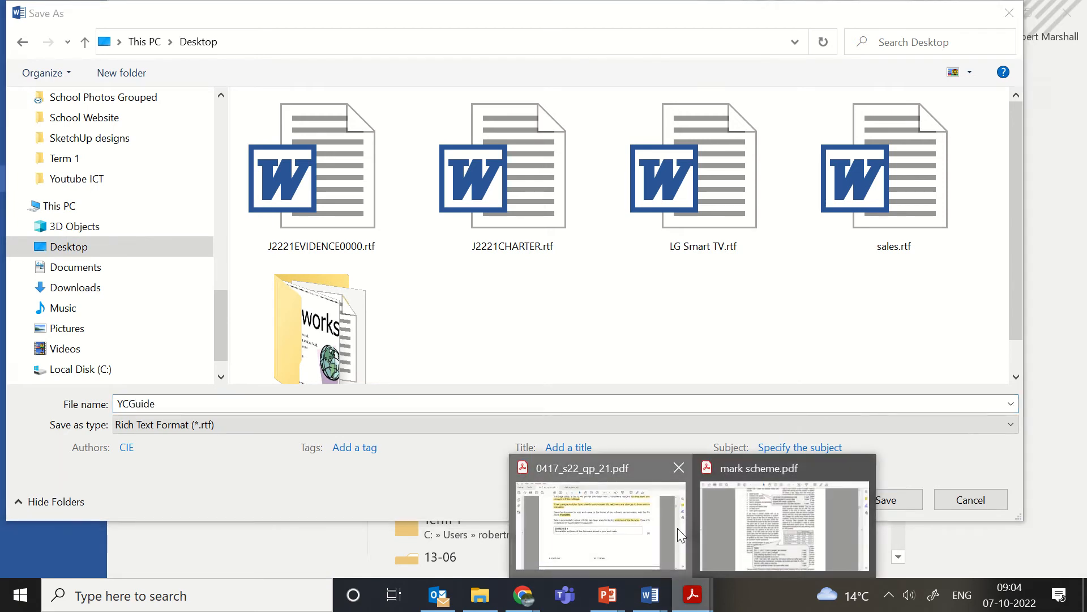
{"action": "left_click", "coordinate": [677, 498]}
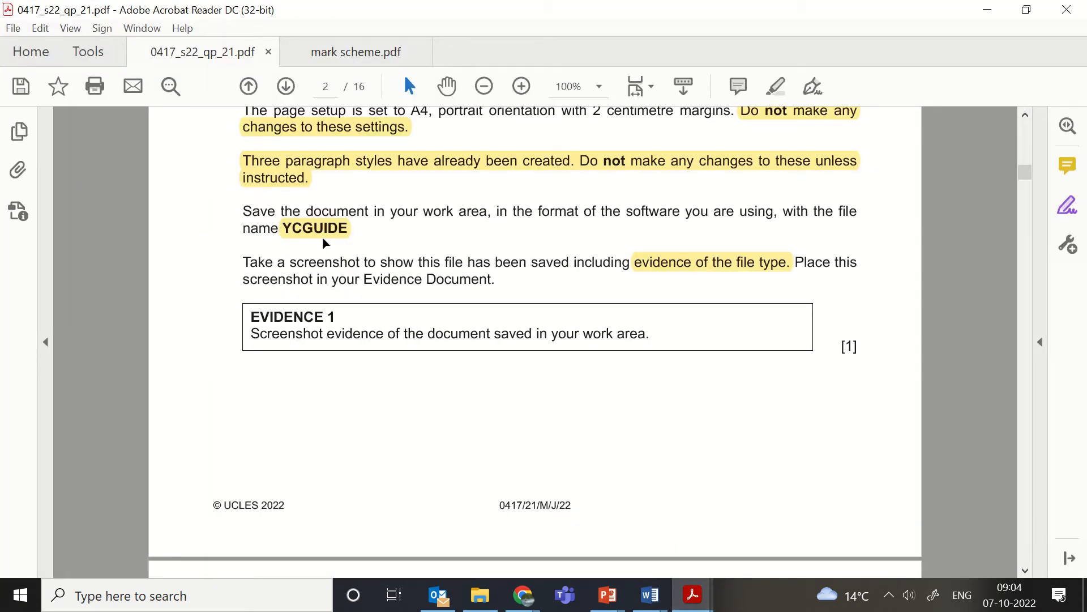
{"action": "left_click", "coordinate": [991, 14]}
{"action": "left_click", "coordinate": [275, 404]}
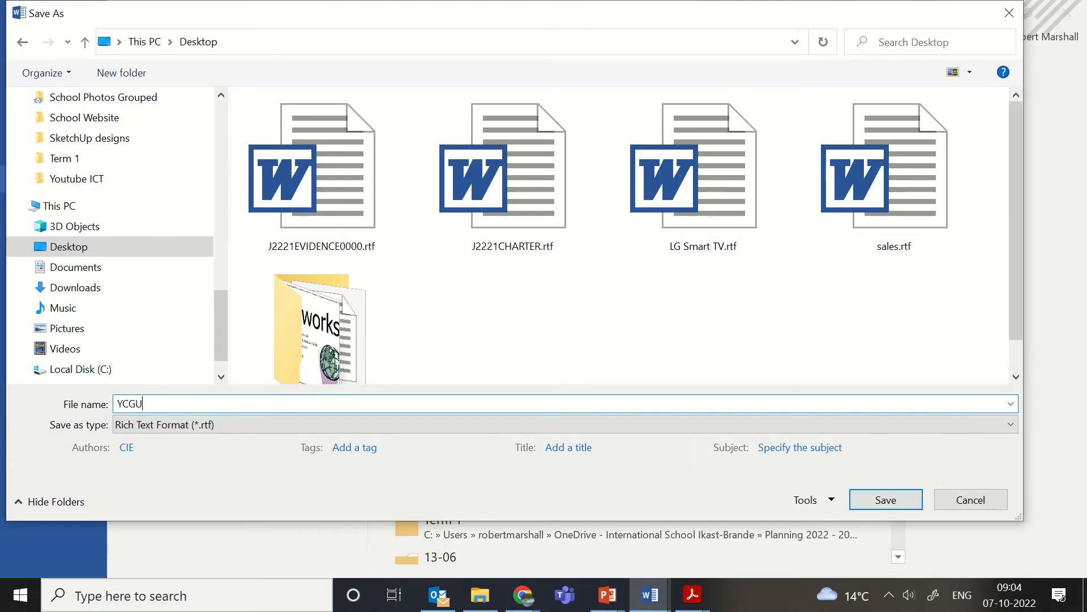
{"action": "left_click", "coordinate": [884, 501]}
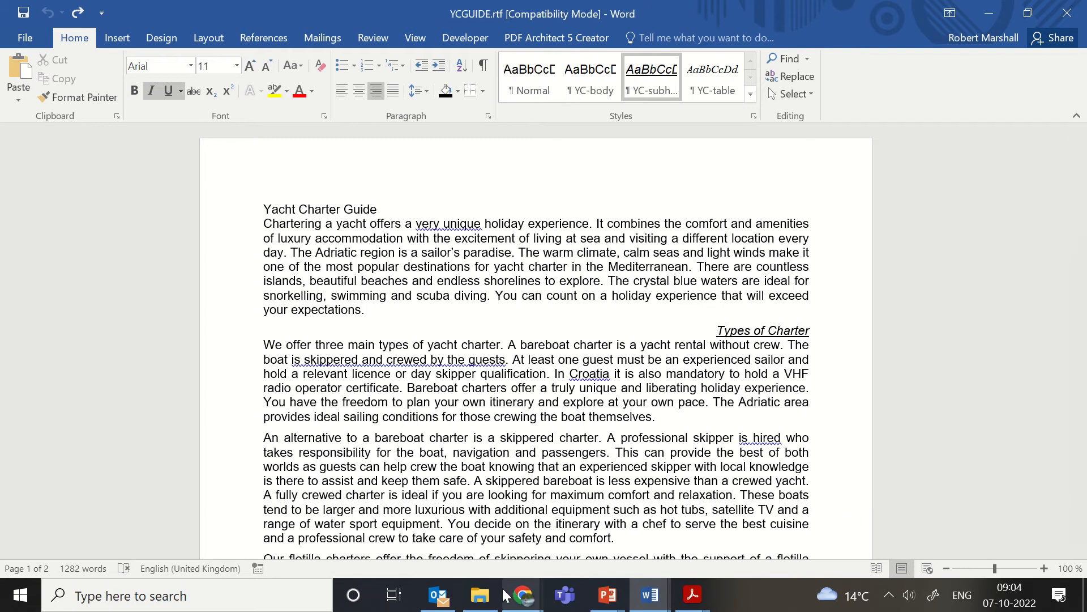
- Switch to File Explorer and show the Desktop folder sorted by date modified, newest first
{"action": "left_click", "coordinate": [492, 603]}
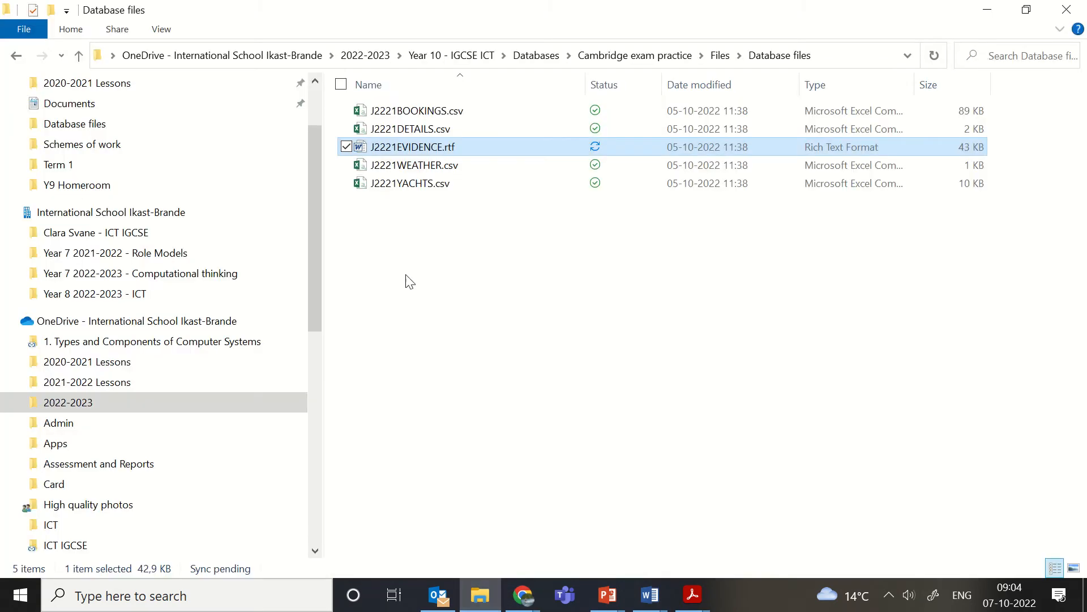
{"action": "scroll", "coordinate": [315, 290], "scroll_direction": "up", "scroll_amount": 2}
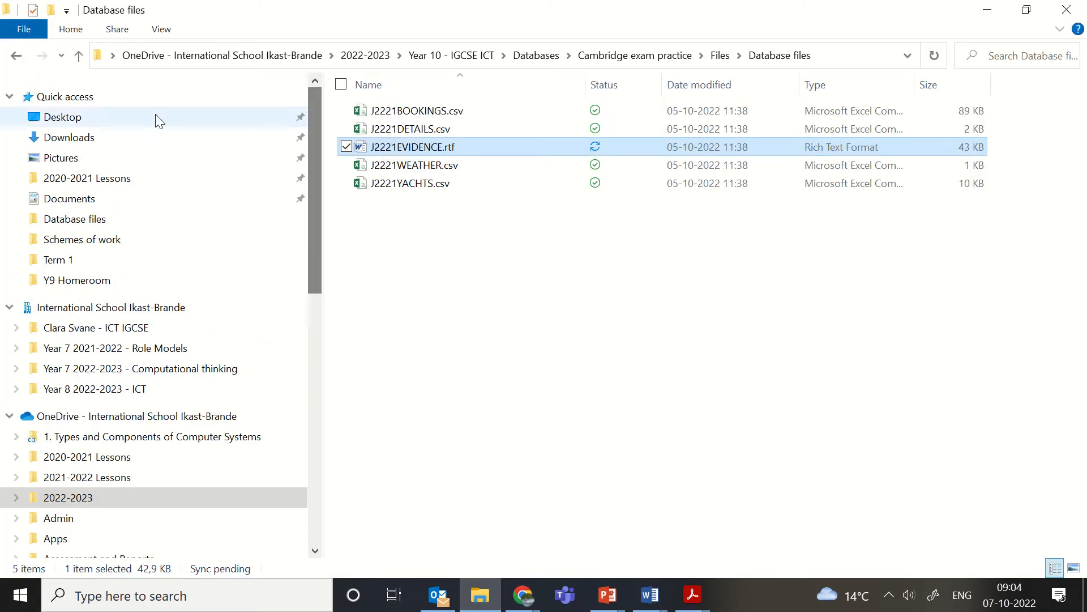
{"action": "left_click", "coordinate": [155, 117]}
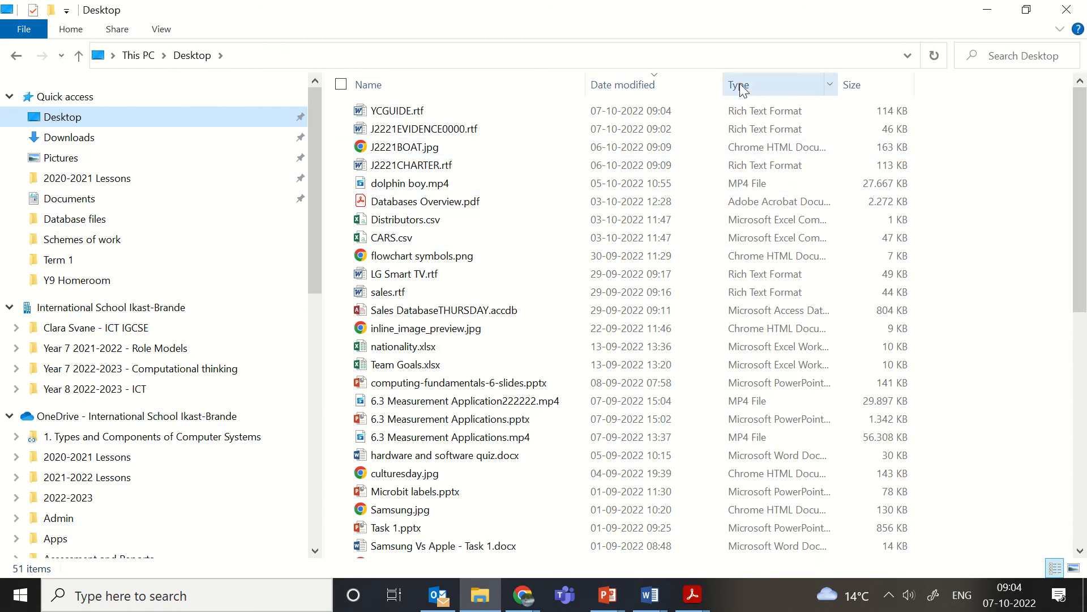
{"action": "left_click", "coordinate": [656, 90]}
{"action": "left_click", "coordinate": [656, 90]}
{"action": "right_click", "coordinate": [952, 127]}
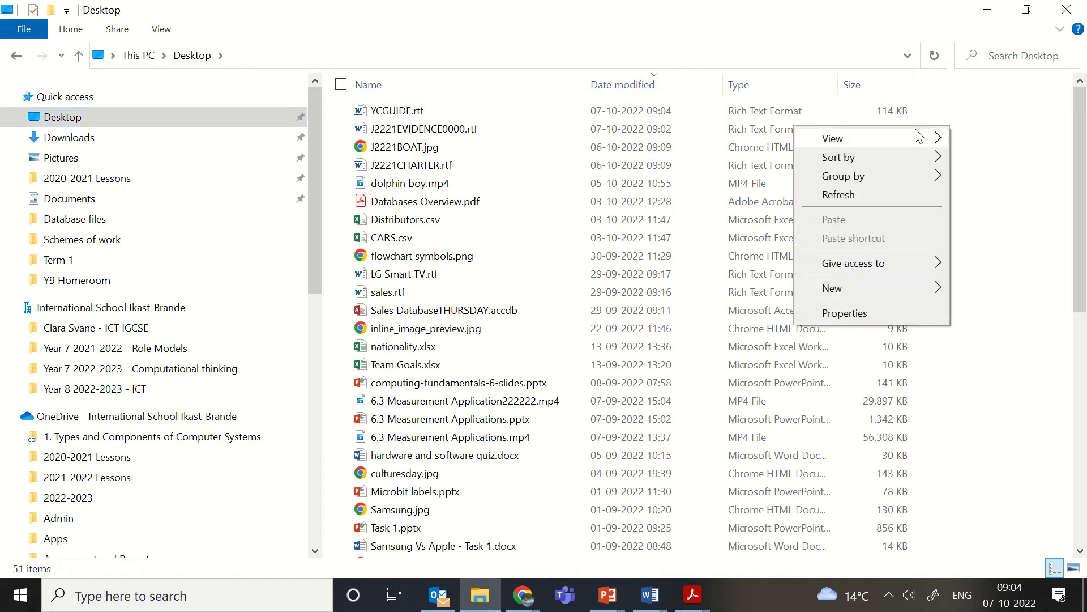
{"action": "mouse_move", "coordinate": [906, 139]}
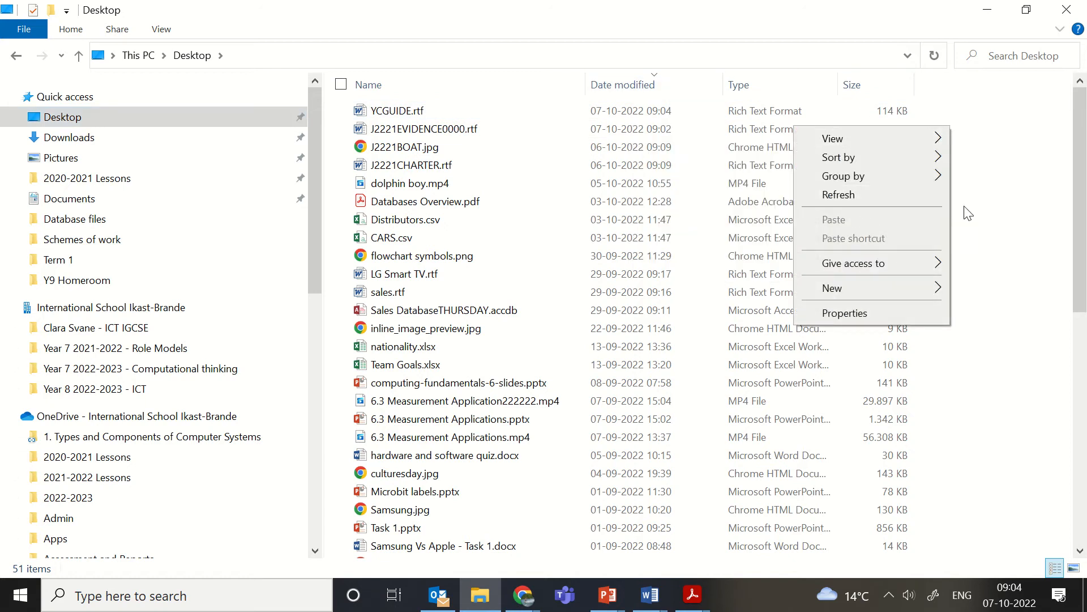
{"action": "key", "text": "Escape"}
{"action": "right_click", "coordinate": [627, 91]}
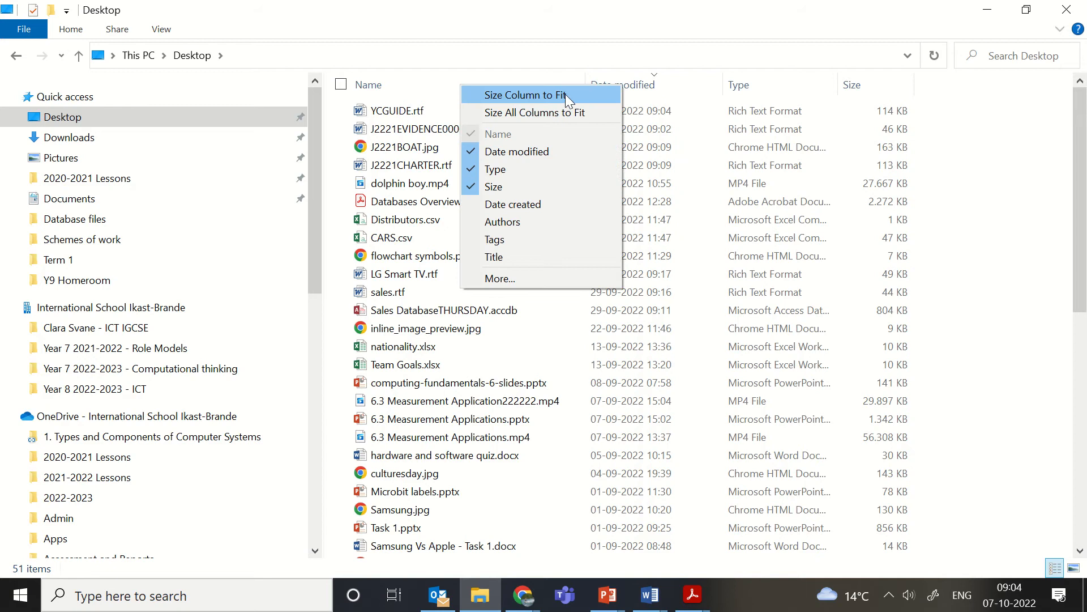
{"action": "left_click", "coordinate": [1005, 280]}
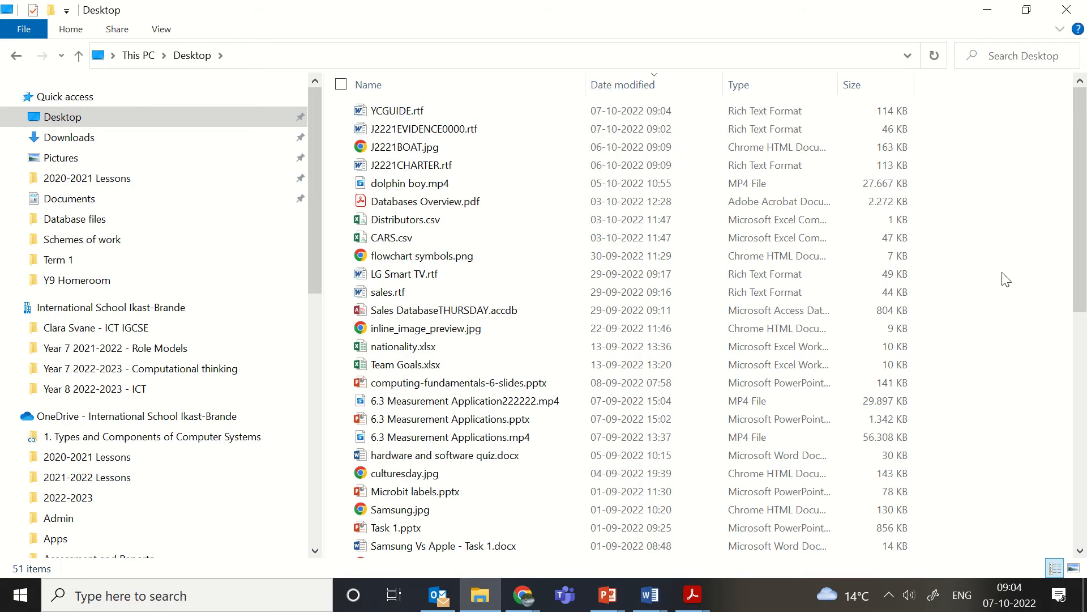
- Capture a rectangular screen snip of the column headings and the YCGUIDE.rtf row, including its file type
{"action": "key", "text": "super"}
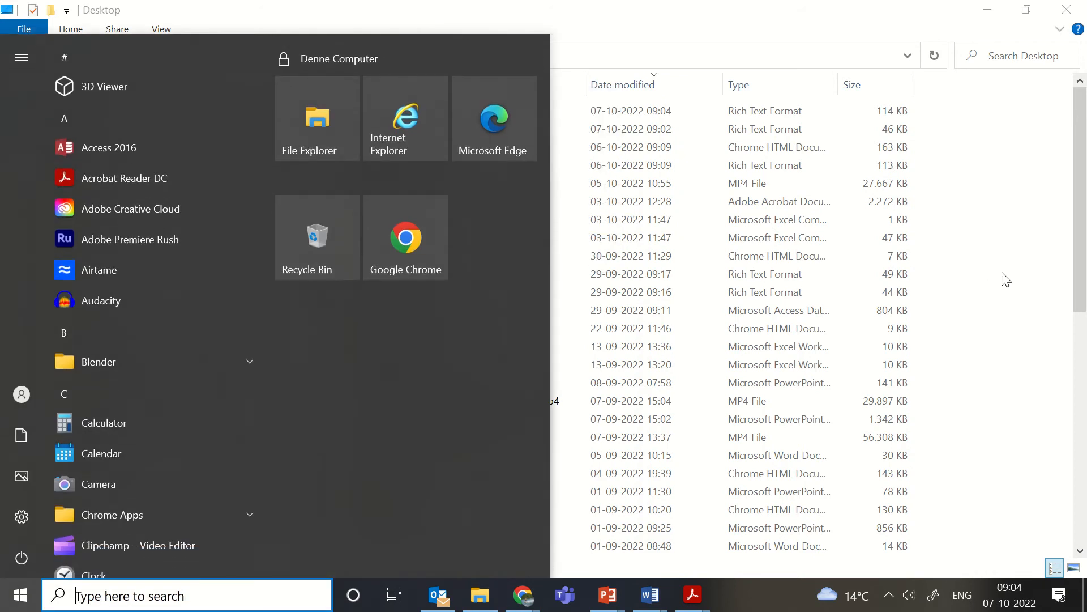
{"action": "key", "text": "super"}
{"action": "key", "text": "super+shift+s"}
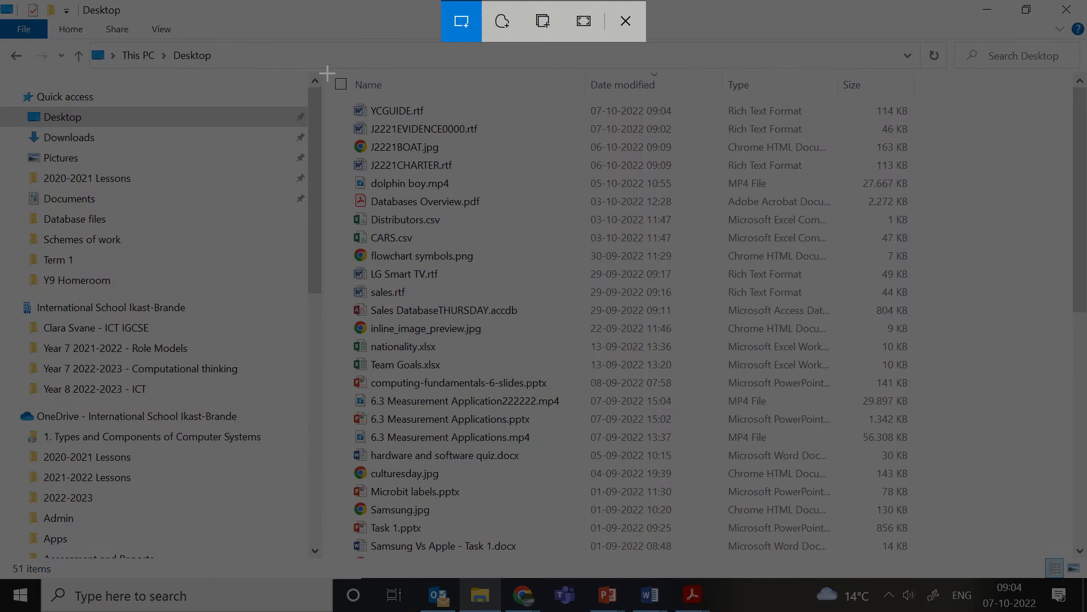
{"action": "left_click_drag", "start_coordinate": [328, 73], "coordinate": [929, 120]}
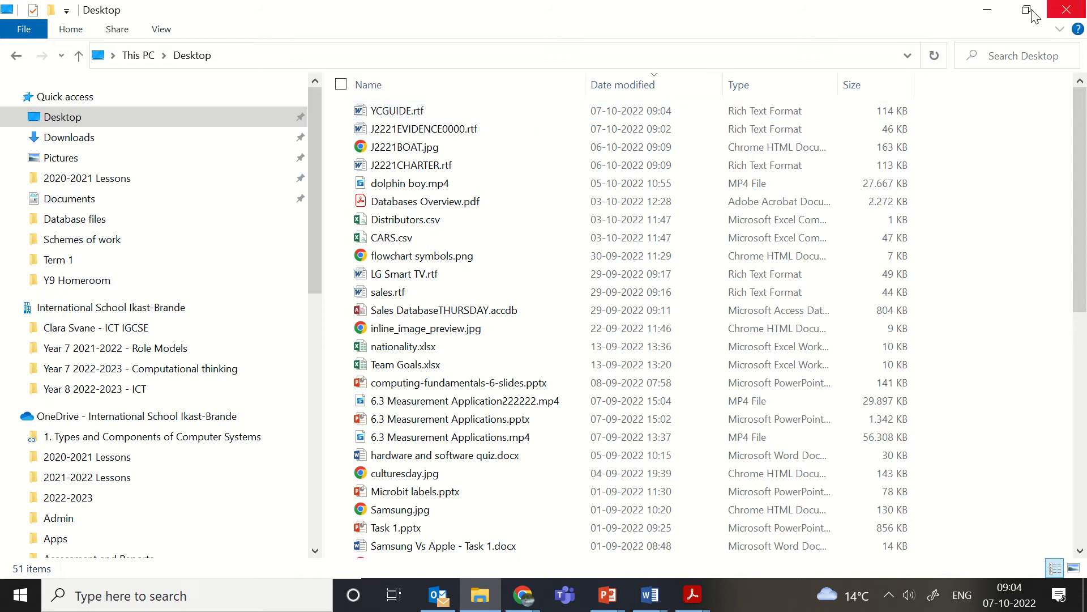
{"action": "left_click", "coordinate": [988, 9]}
- Switch to J2221EVIDENCE0000.rtf in Word and paste the file listing screenshot under "Step 1 - EVIDENCE 1 here:"
{"action": "mouse_move", "coordinate": [671, 603]}
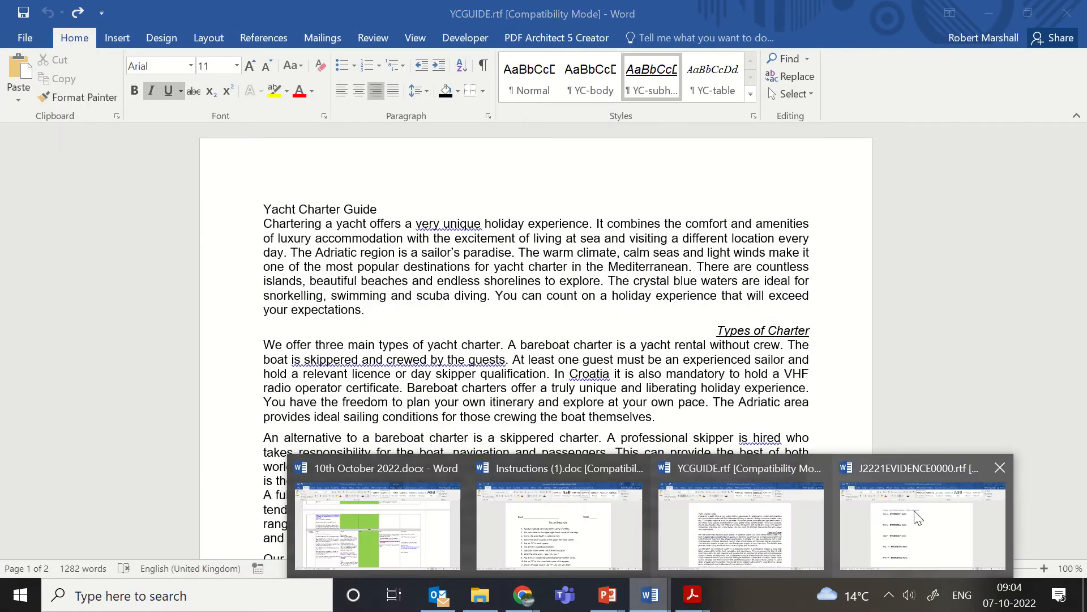
{"action": "left_click", "coordinate": [919, 516]}
{"action": "left_click", "coordinate": [384, 245]}
{"action": "key", "text": "ctrl+v"}
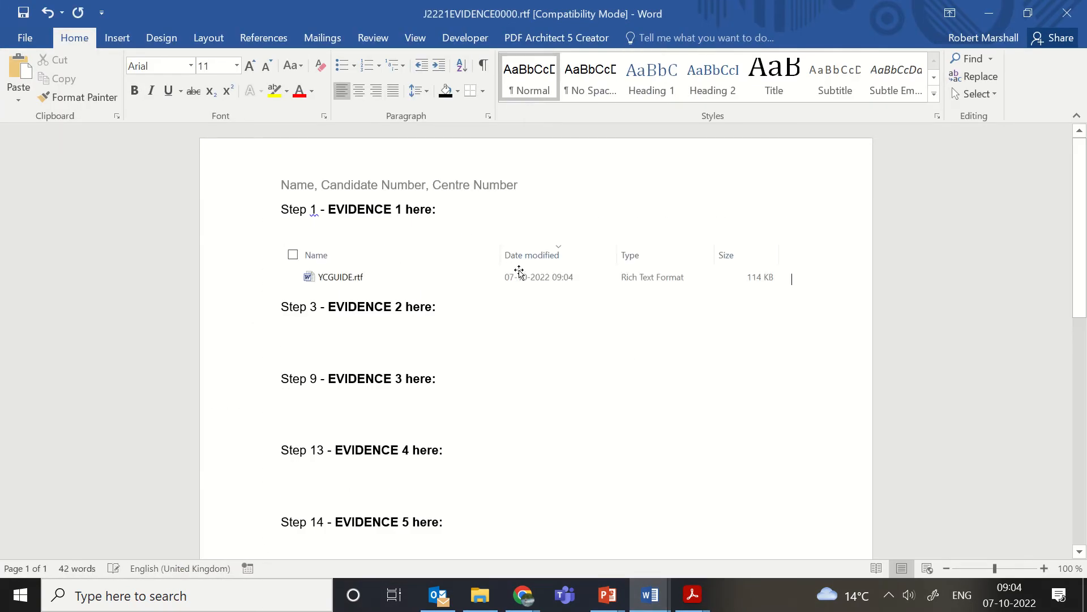
{"action": "left_click", "coordinate": [370, 342]}
{"action": "key", "text": "super+shift+s"}
{"action": "left_click", "coordinate": [625, 12]}
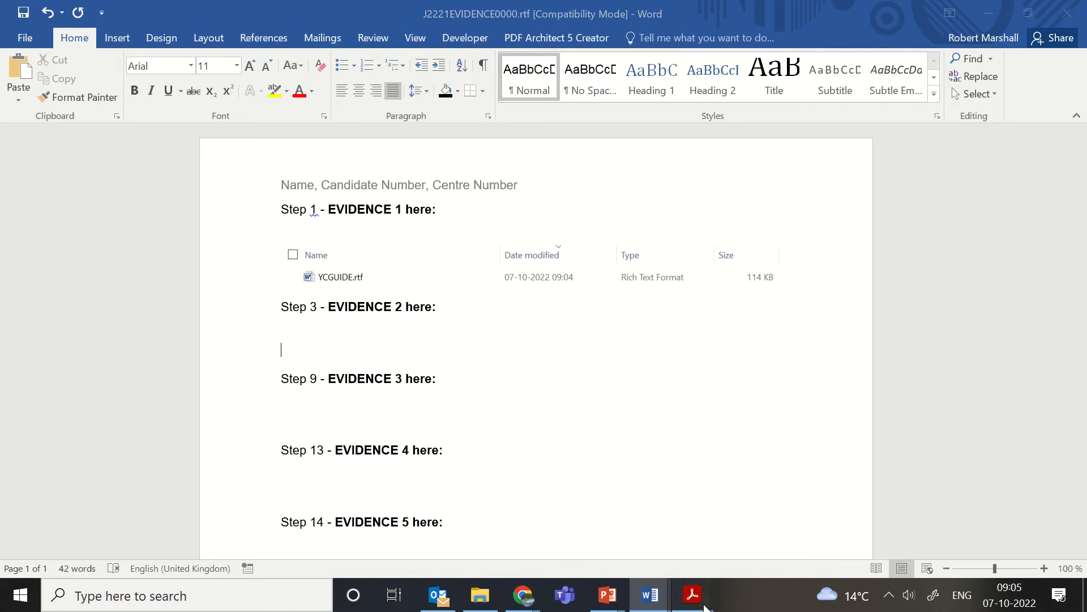
- Return to 0417_s22_qp_21.pdf in Acrobat Reader and read the header and footer requirements in step 2 on page 3
{"action": "mouse_move", "coordinate": [692, 594]}
{"action": "left_click", "coordinate": [783, 540]}
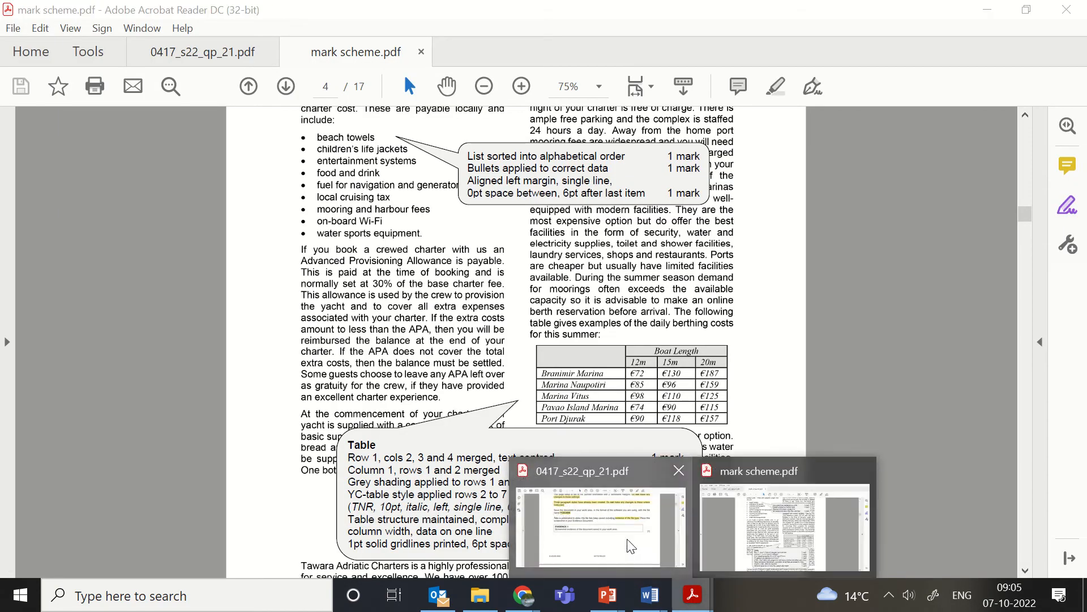
{"action": "left_click", "coordinate": [600, 527]}
{"action": "scroll", "coordinate": [425, 272], "scroll_direction": "down", "scroll_amount": 8}
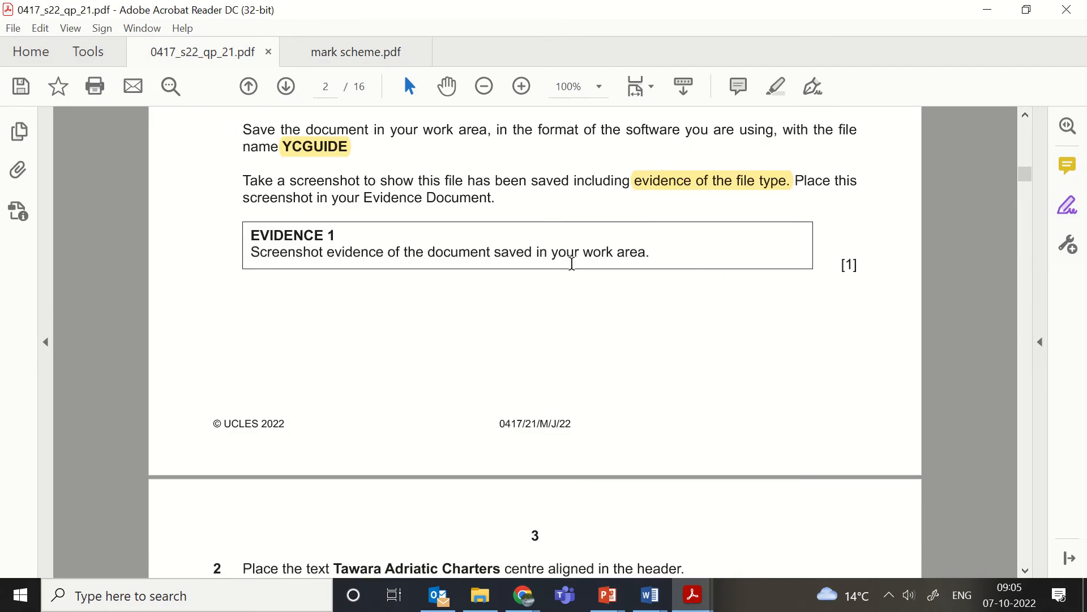
{"action": "scroll", "coordinate": [540, 275], "scroll_direction": "down", "scroll_amount": 2}
{"action": "scroll", "coordinate": [391, 170], "scroll_direction": "up", "scroll_amount": 4}
{"action": "scroll", "coordinate": [393, 219], "scroll_direction": "down", "scroll_amount": 10}
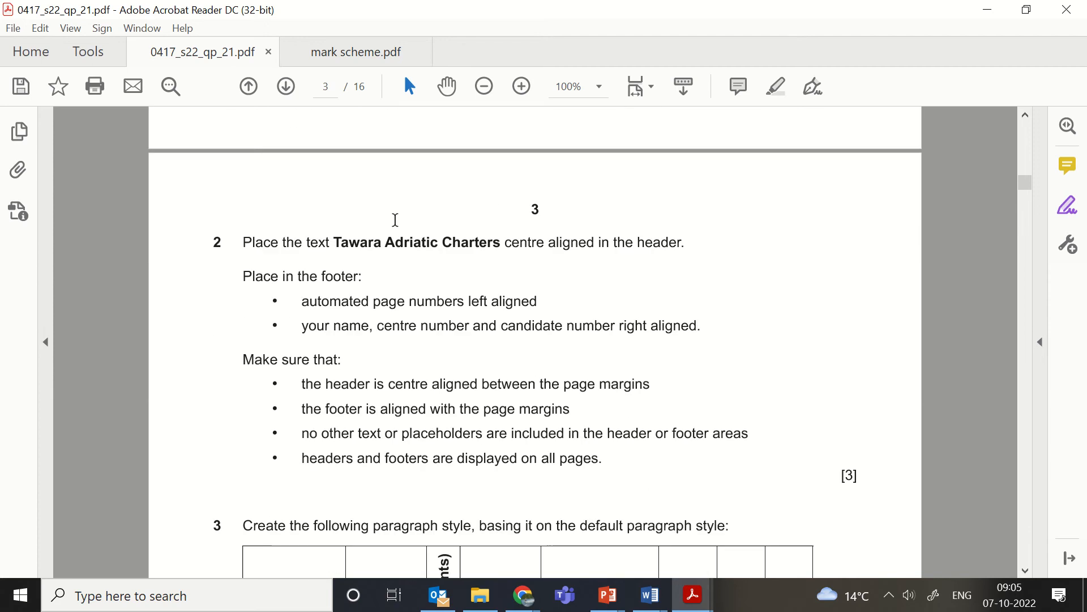
- Copy the text "Tawara Adriatic Charters" from step 2 and highlight the sentence about centre aligning it in the header
{"action": "left_click_drag", "start_coordinate": [334, 188], "coordinate": [471, 184]}
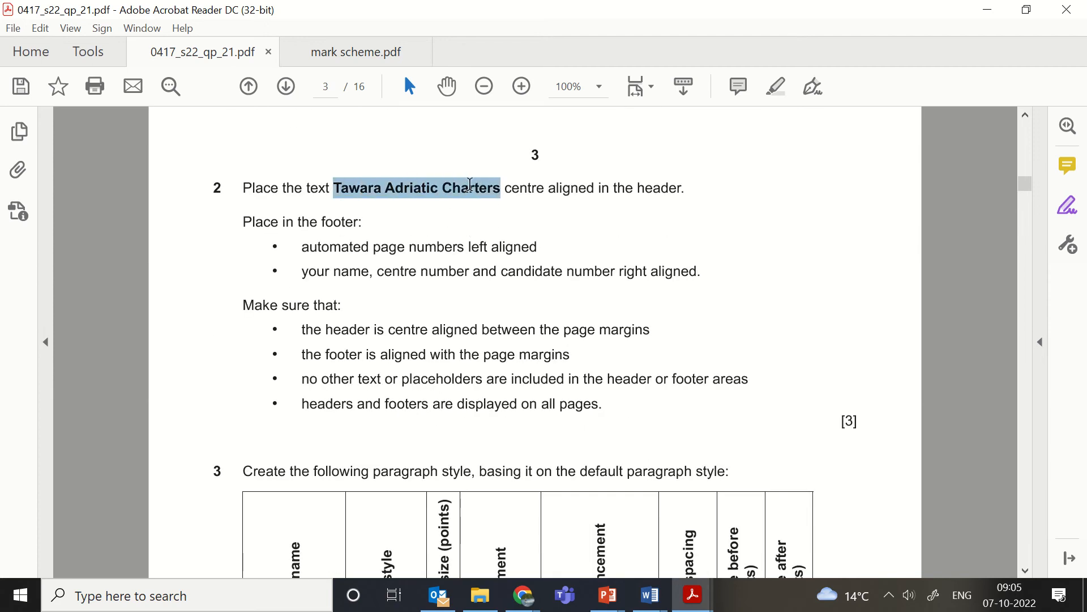
{"action": "left_click", "coordinate": [621, 232]}
{"action": "left_click_drag", "start_coordinate": [686, 189], "coordinate": [244, 189]}
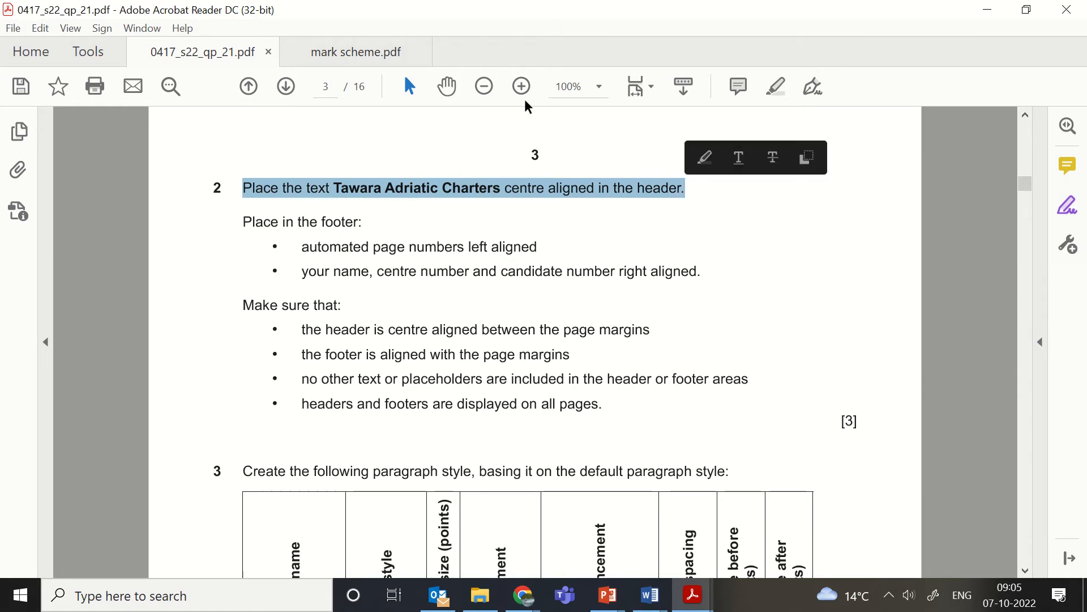
{"action": "left_click", "coordinate": [705, 157]}
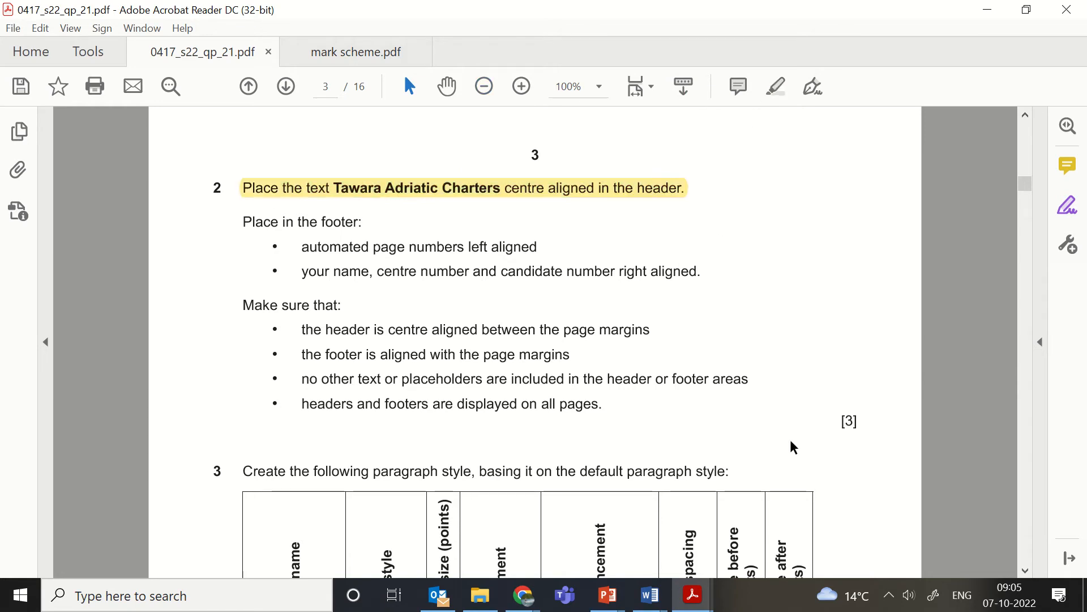
- Switch to YCGUIDE.rtf in Word and paste "Tawara Adriatic Charters" centre aligned in the page header
{"action": "mouse_move", "coordinate": [649, 592]}
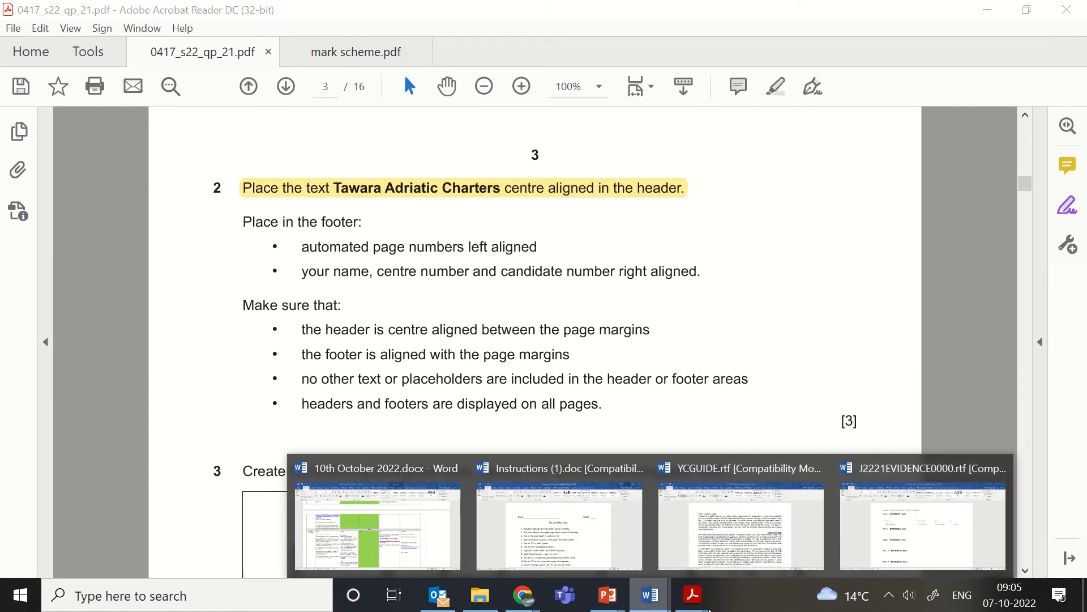
{"action": "left_click", "coordinate": [731, 538]}
{"action": "left_click", "coordinate": [268, 205]}
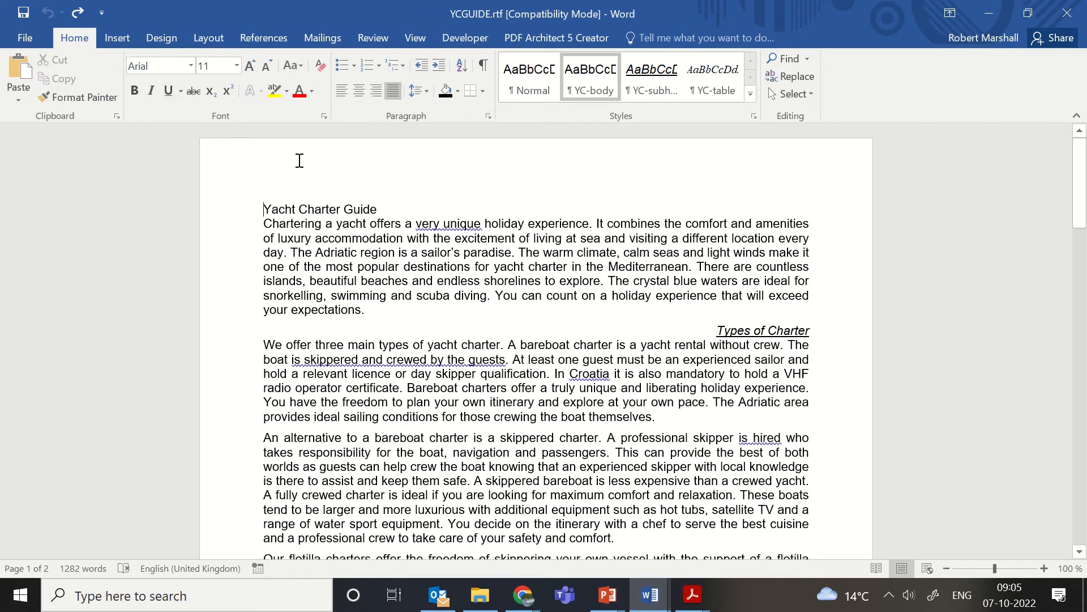
{"action": "double_click", "coordinate": [304, 154]}
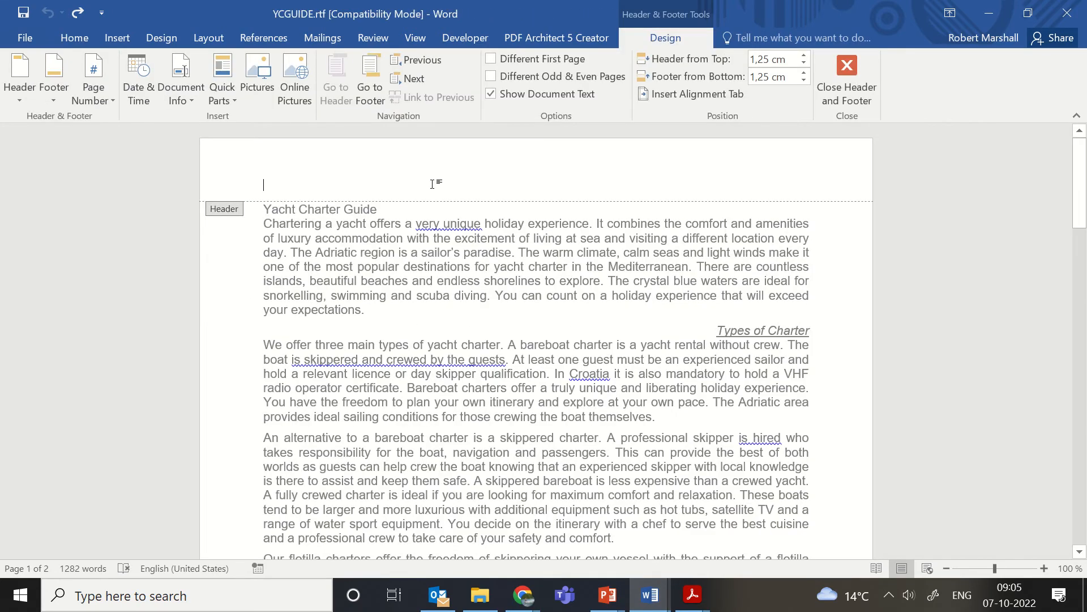
{"action": "left_click", "coordinate": [78, 38]}
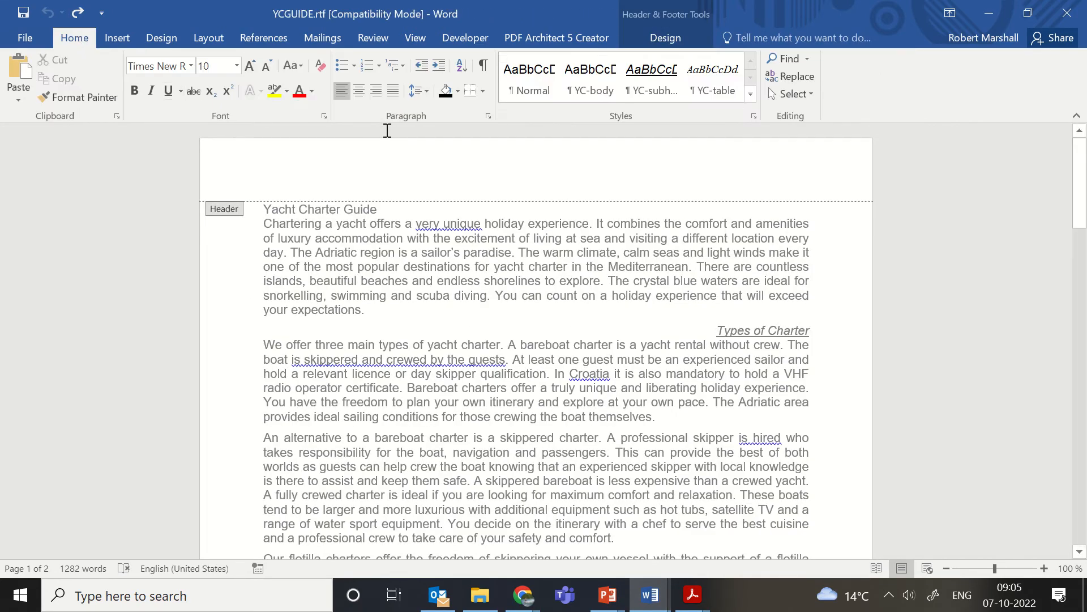
{"action": "left_click", "coordinate": [360, 91]}
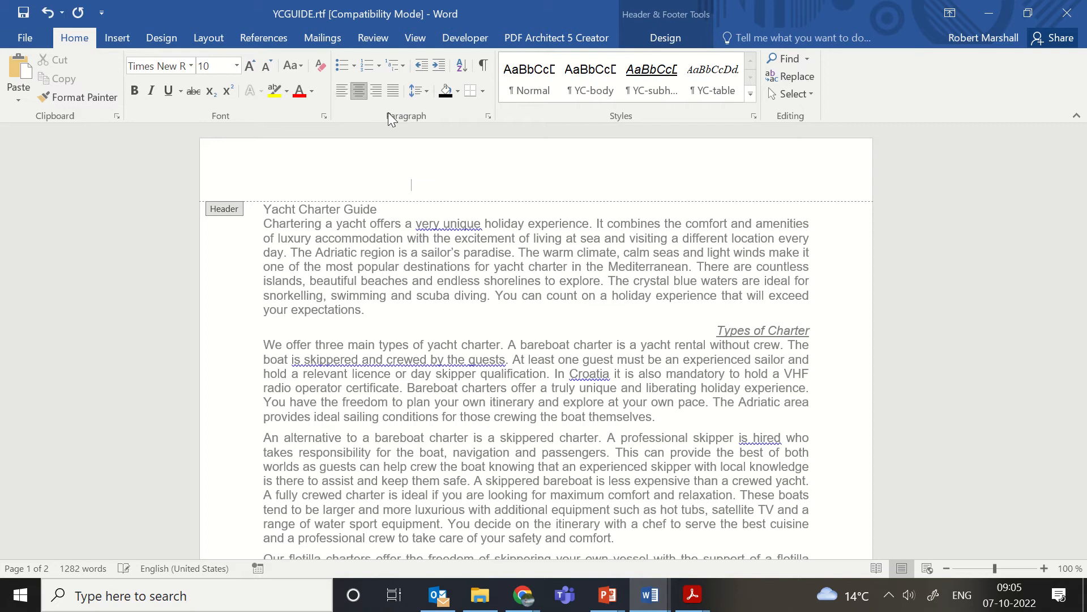
{"action": "right_click", "coordinate": [548, 170]}
{"action": "left_click", "coordinate": [630, 243]}
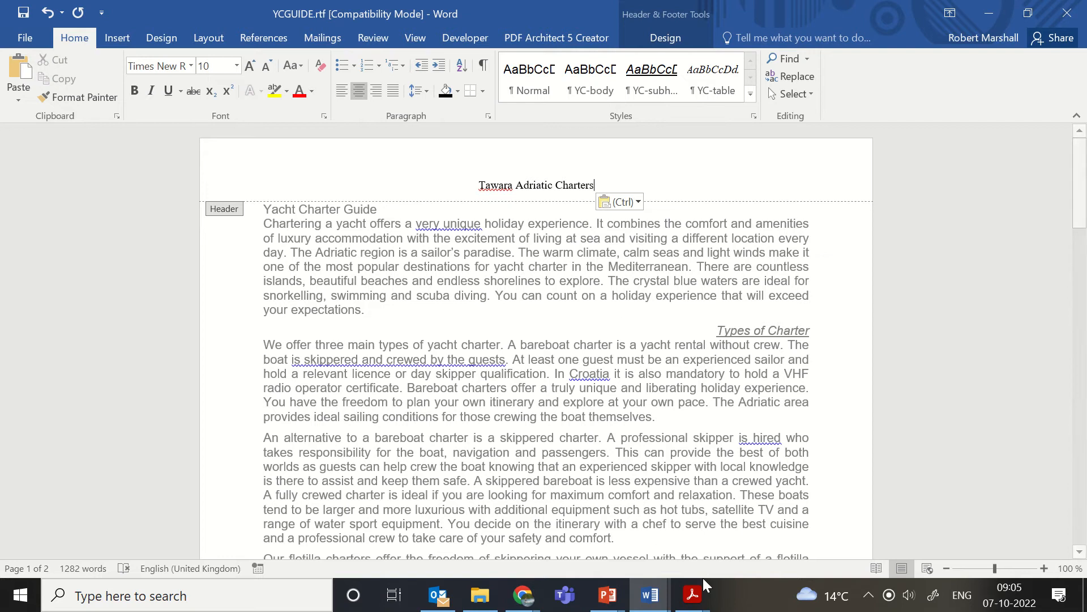
- Return to 0417_s22_qp_21.pdf in Acrobat Reader and highlight the two footer bullet points in step 2
{"action": "mouse_move", "coordinate": [692, 595]}
{"action": "left_click", "coordinate": [776, 521]}
{"action": "scroll", "coordinate": [433, 267], "scroll_direction": "down", "scroll_amount": 1}
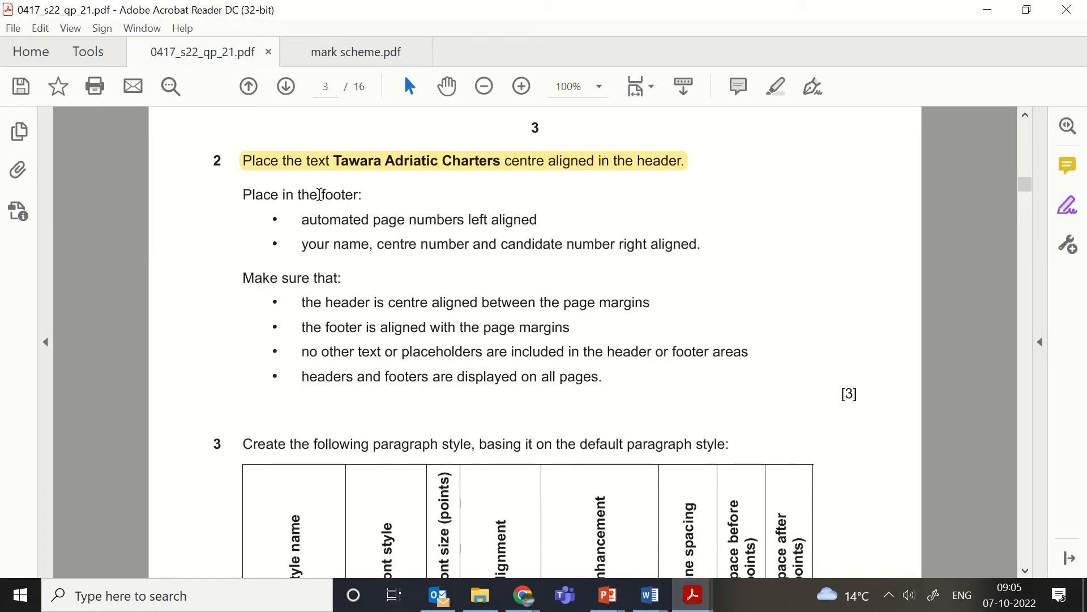
{"action": "left_click_drag", "start_coordinate": [301, 219], "coordinate": [702, 244]}
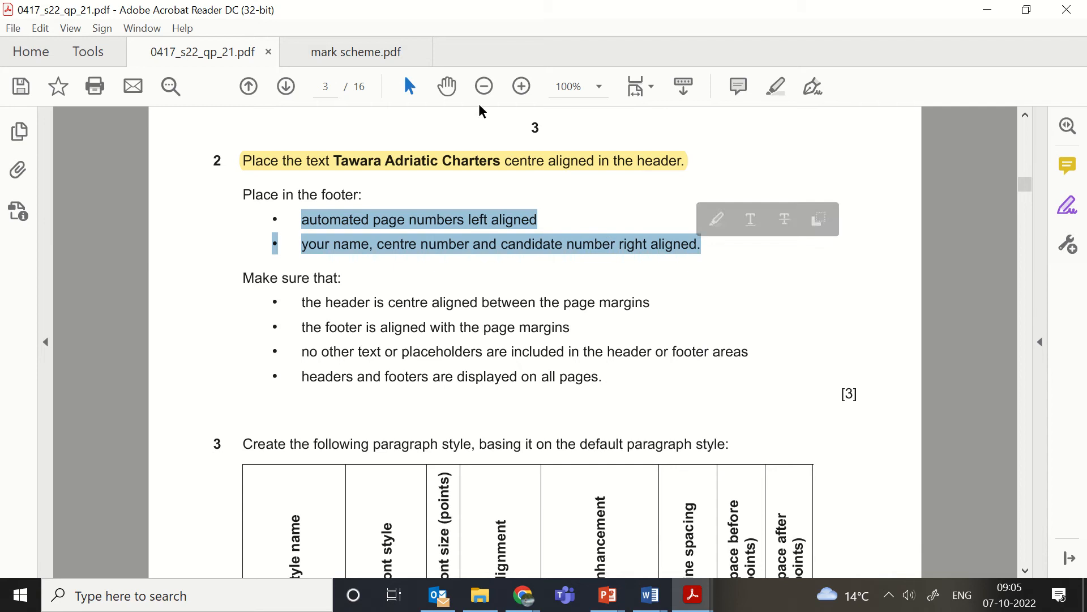
{"action": "left_click", "coordinate": [775, 86]}
- Switch to YCGUIDE.rtf in Word and insert a left-aligned automatic page number in the footer using the Almindeligt tal 1 design
{"action": "left_click", "coordinate": [660, 607]}
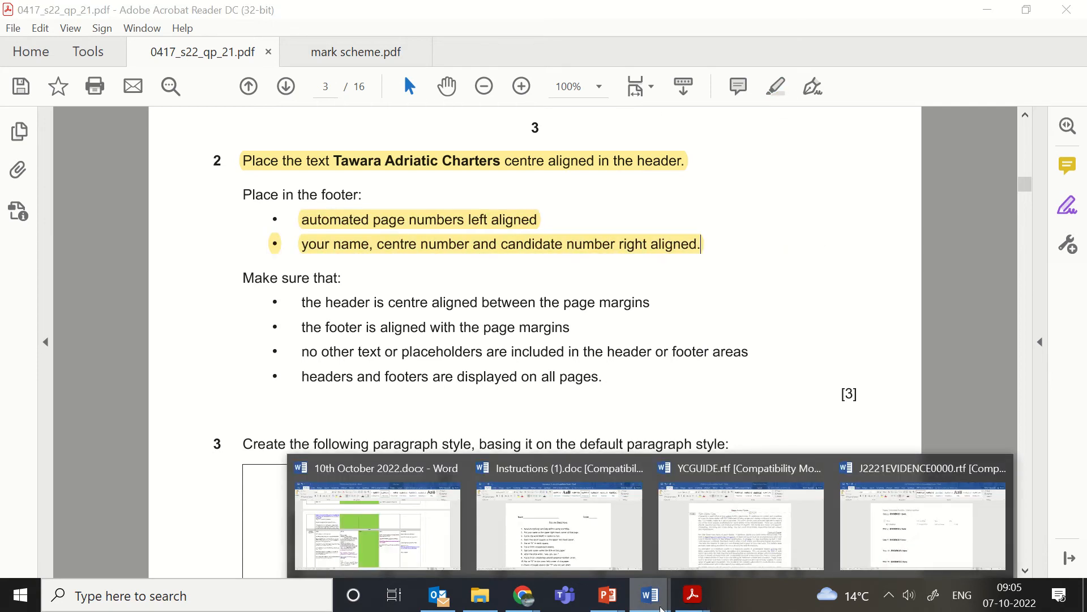
{"action": "left_click", "coordinate": [737, 536]}
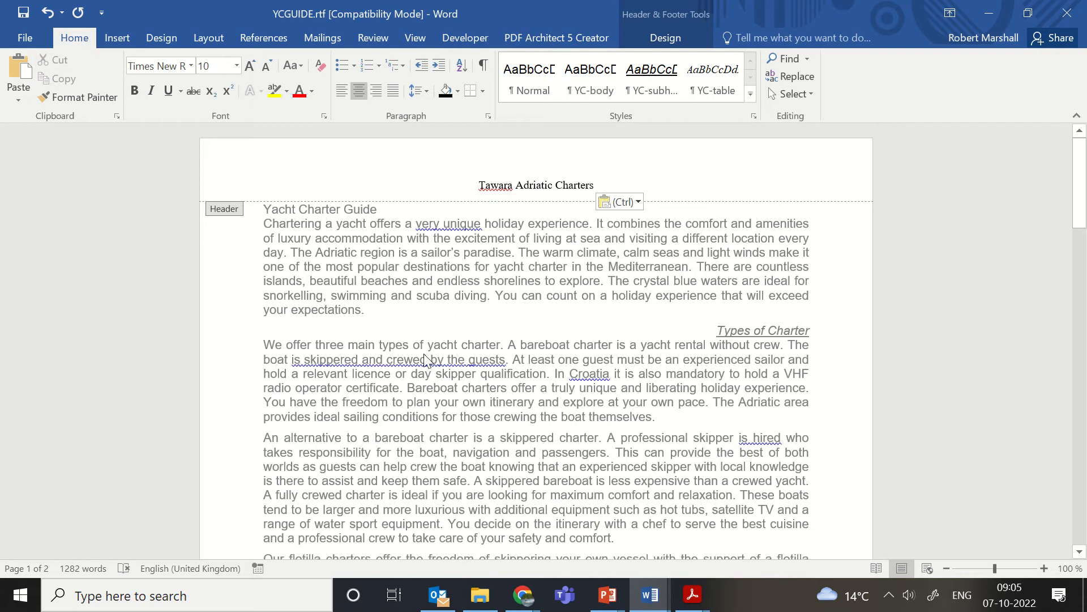
{"action": "scroll", "coordinate": [468, 371], "scroll_direction": "down", "scroll_amount": 10}
{"action": "scroll", "coordinate": [271, 352], "scroll_direction": "up", "scroll_amount": 2}
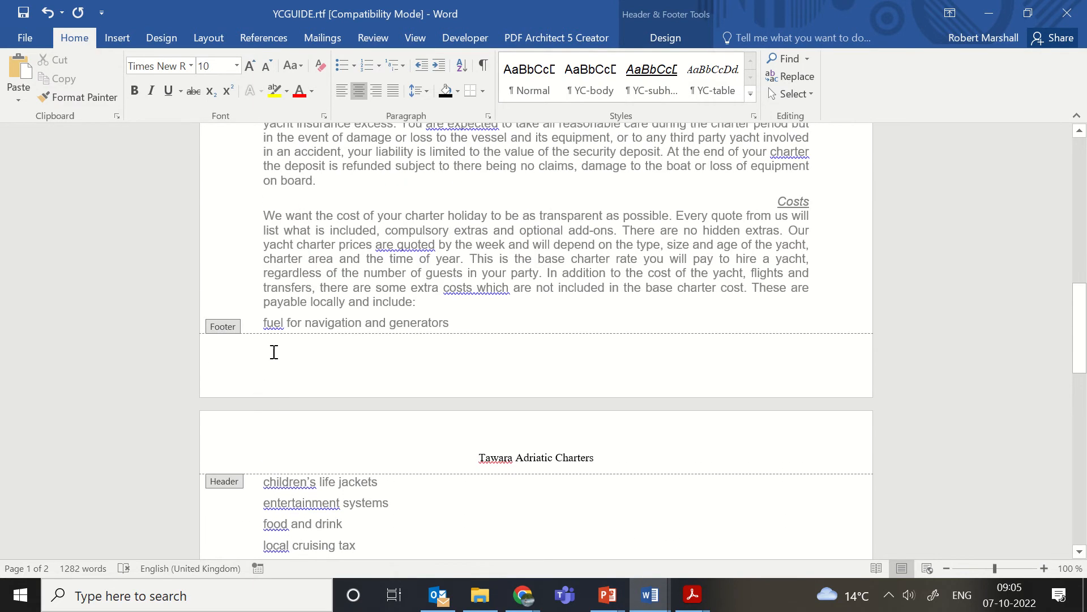
{"action": "left_click", "coordinate": [272, 351]}
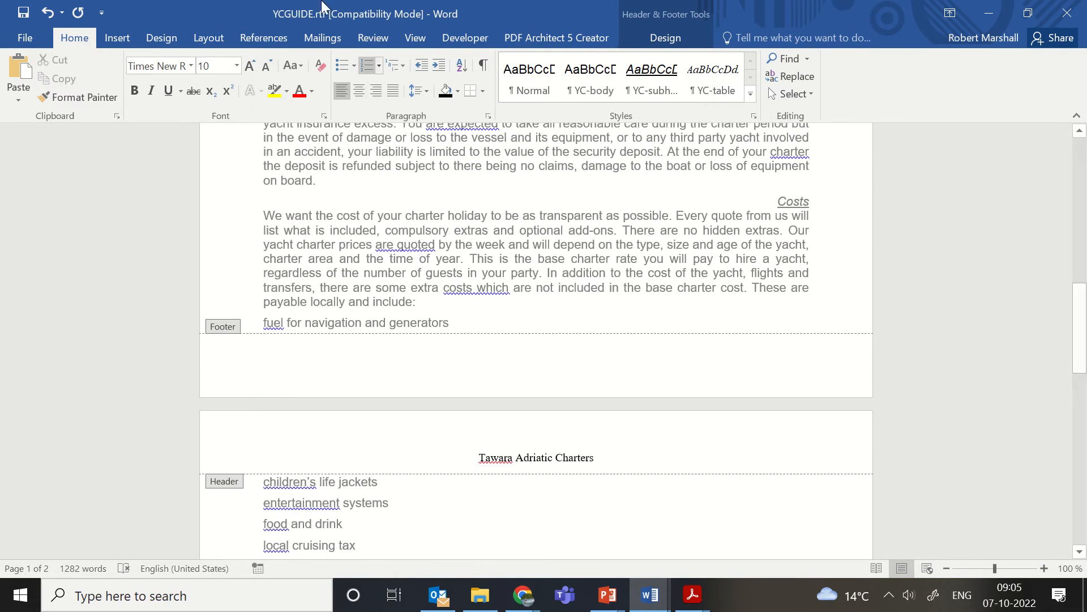
{"action": "left_click", "coordinate": [130, 38]}
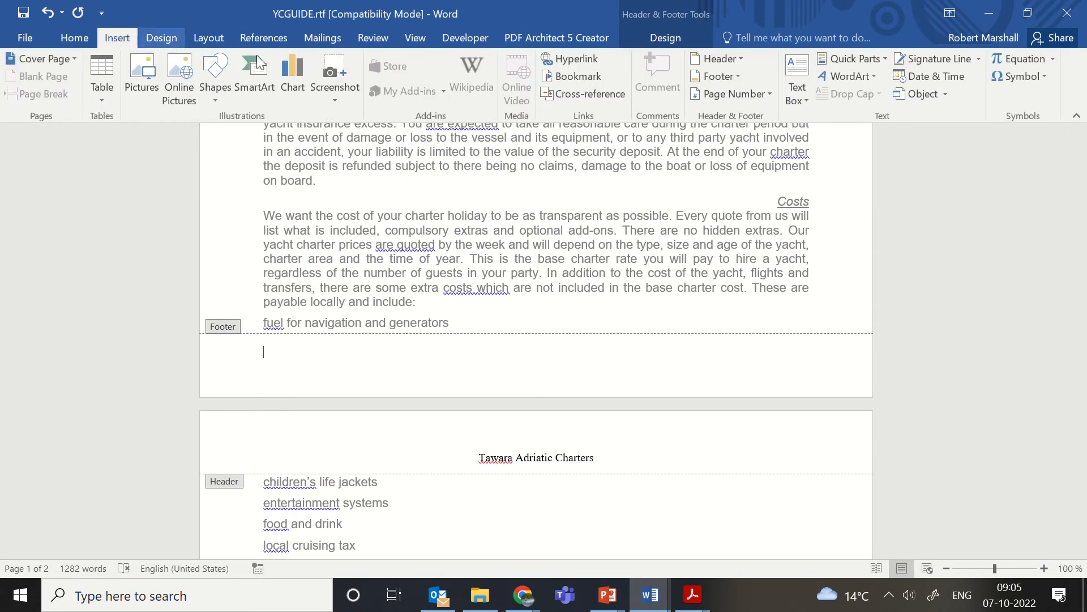
{"action": "left_click", "coordinate": [669, 39]}
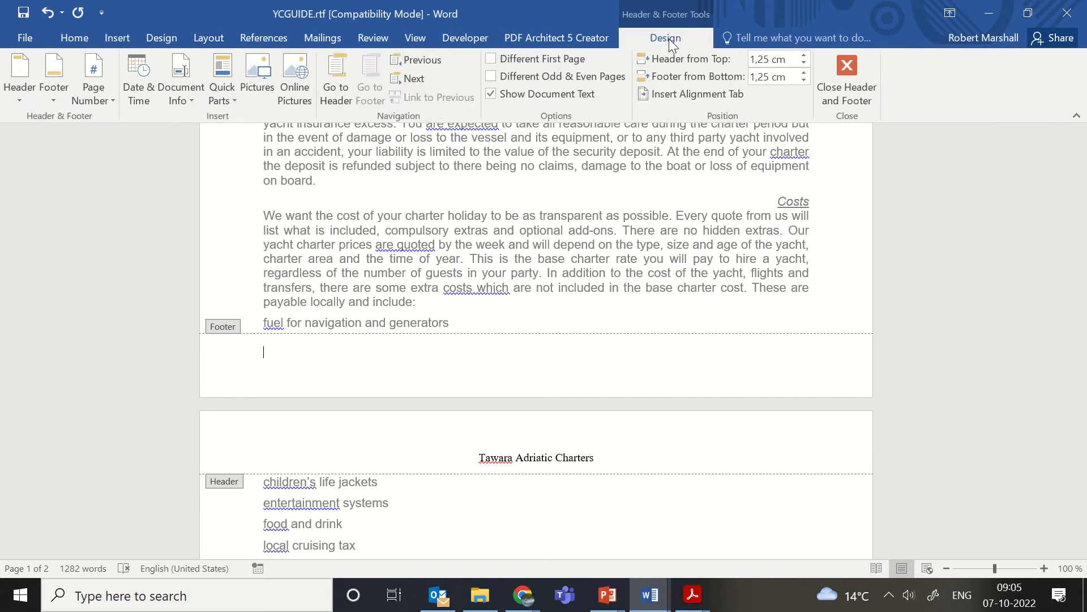
{"action": "left_click", "coordinate": [106, 99]}
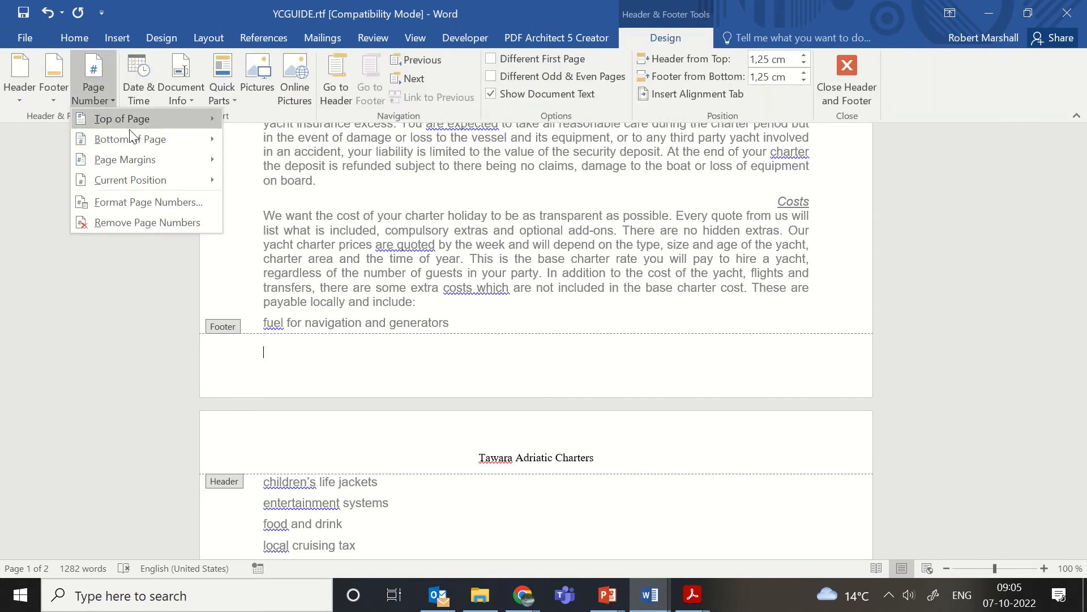
{"action": "mouse_move", "coordinate": [130, 138]}
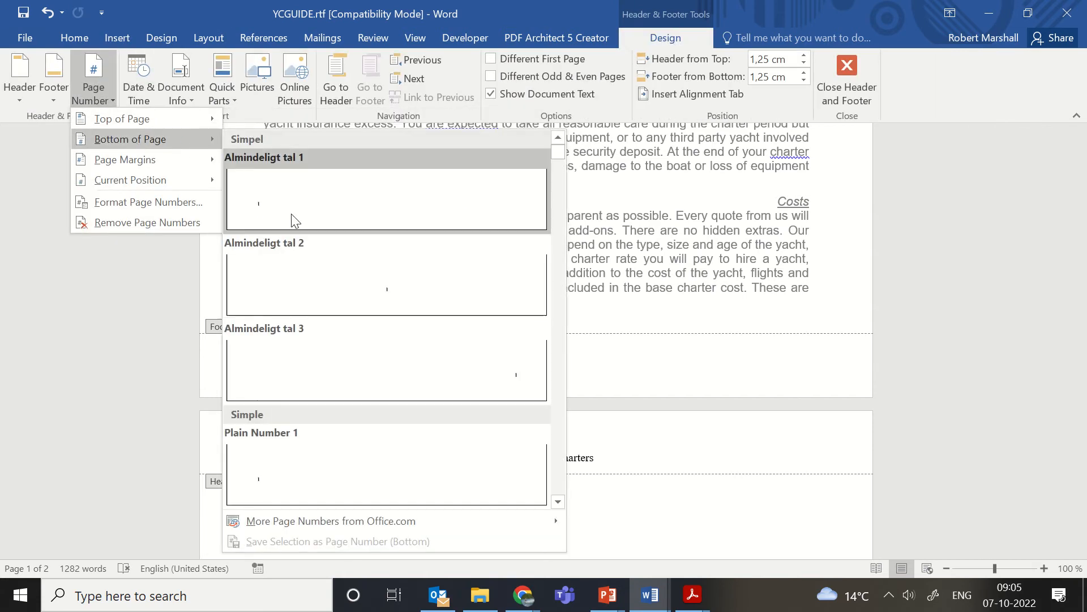
{"action": "left_click", "coordinate": [294, 221]}
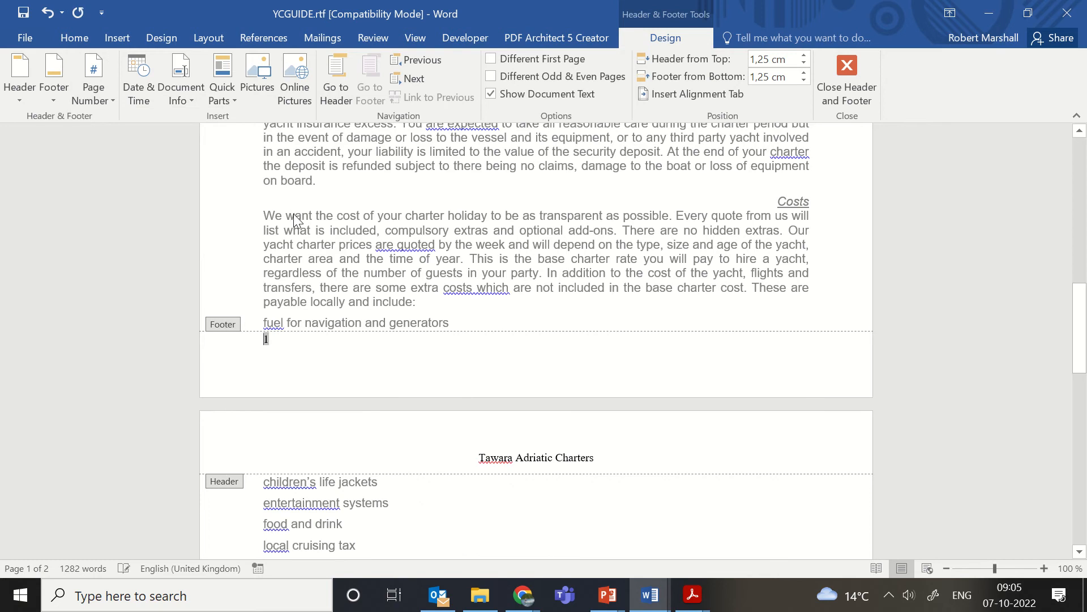
{"action": "double_click", "coordinate": [801, 365]}
{"action": "left_click", "coordinate": [74, 38]}
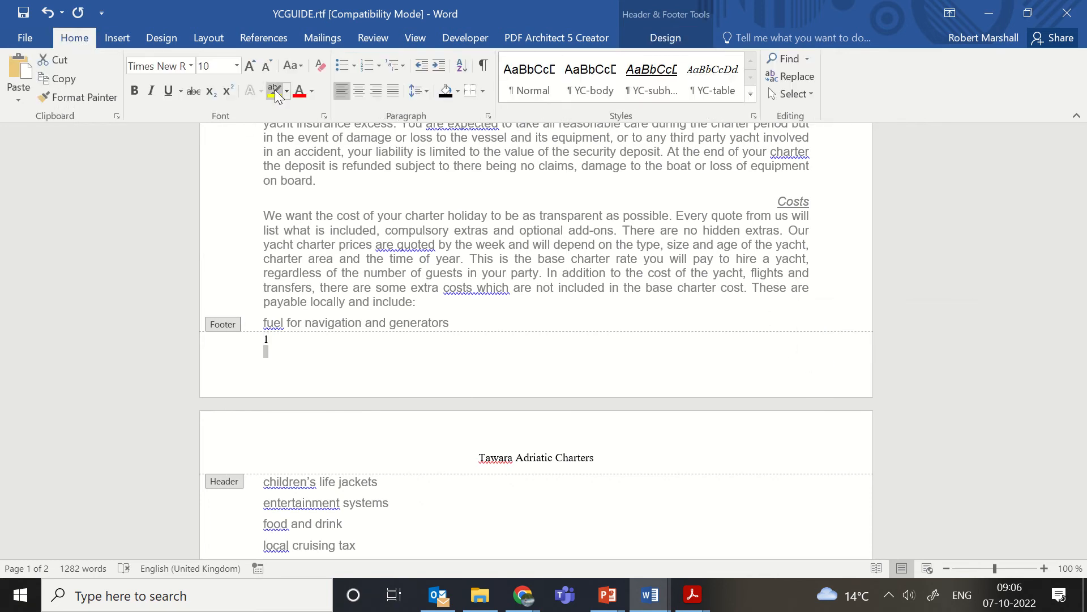
{"action": "left_click", "coordinate": [376, 91]}
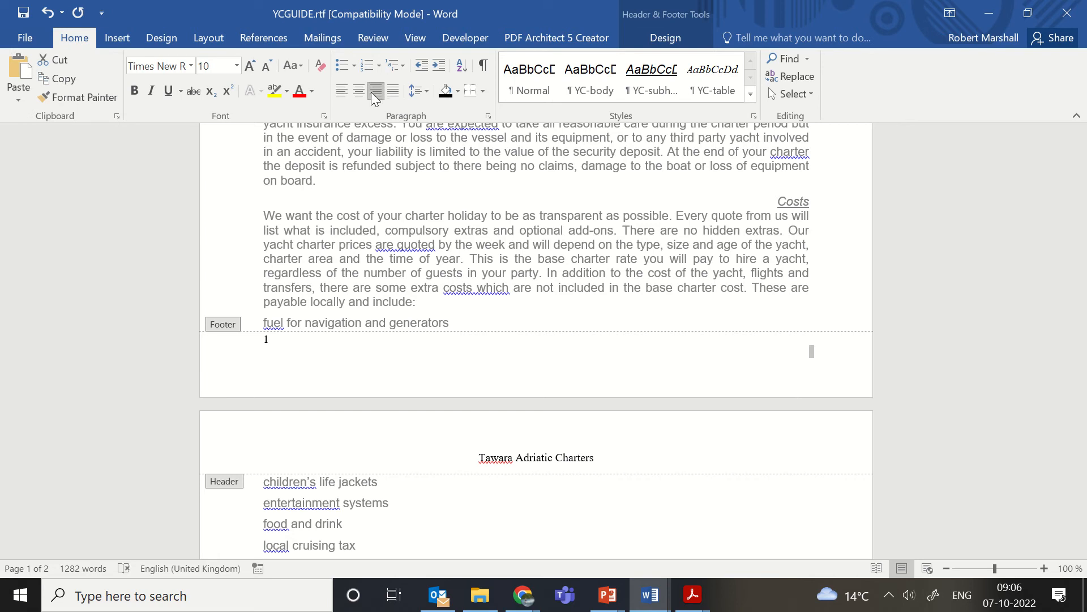
{"action": "left_click", "coordinate": [342, 91]}
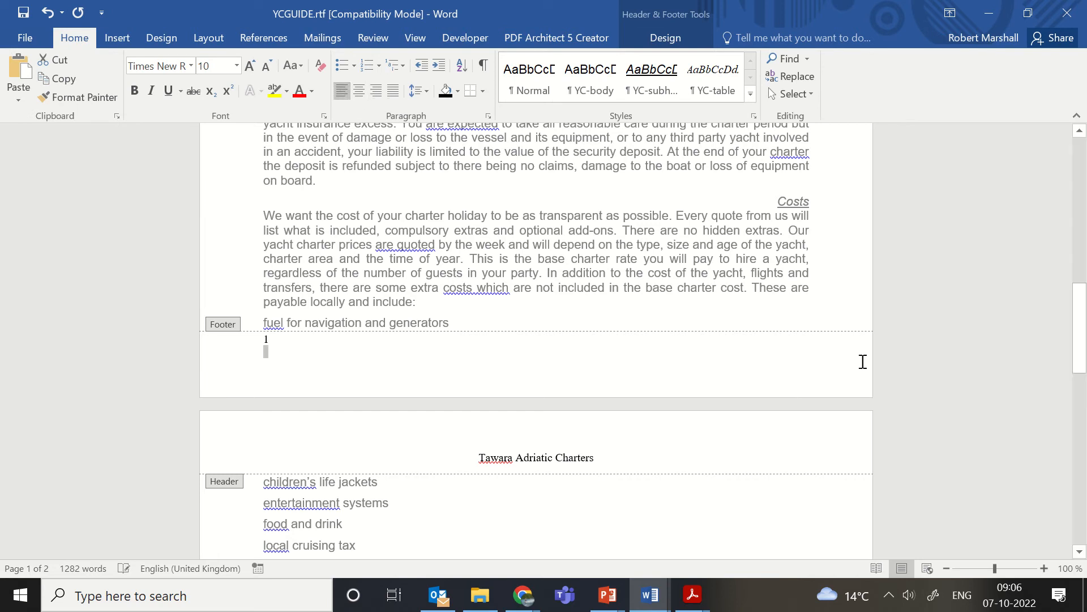
- Remove the empty footer line, add "Name, CN, CN" right aligned on the page number's line, and close the footer
{"action": "key", "text": "BackSpace"}
{"action": "key", "text": "Tab"}
{"action": "key", "text": "Tab"}
{"action": "type", "text": "Nam"}
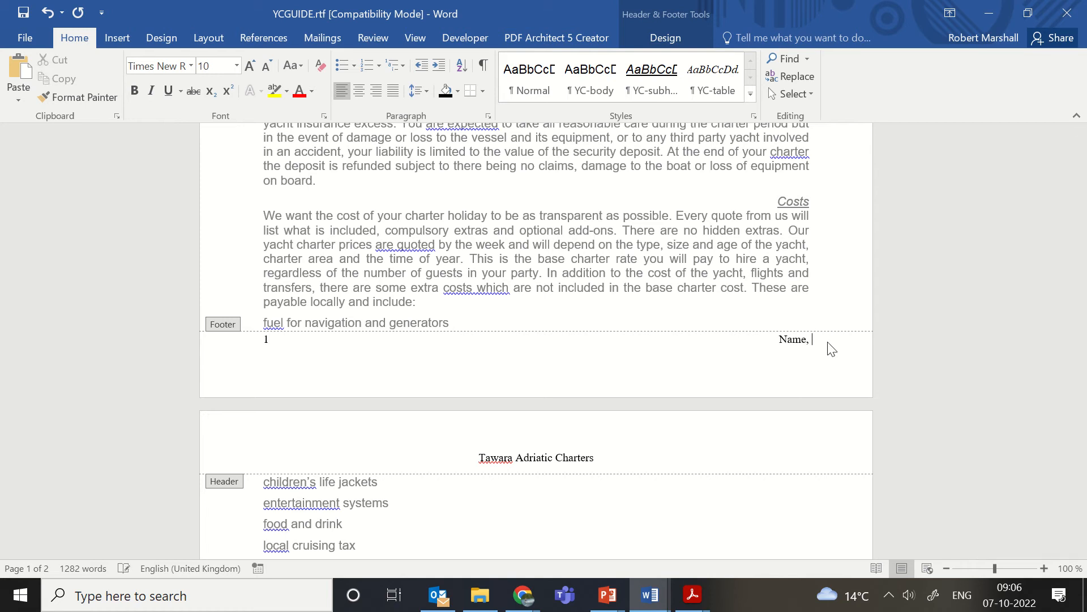
{"action": "type", "text": "e, CN, CN"}
{"action": "double_click", "coordinate": [814, 277]}
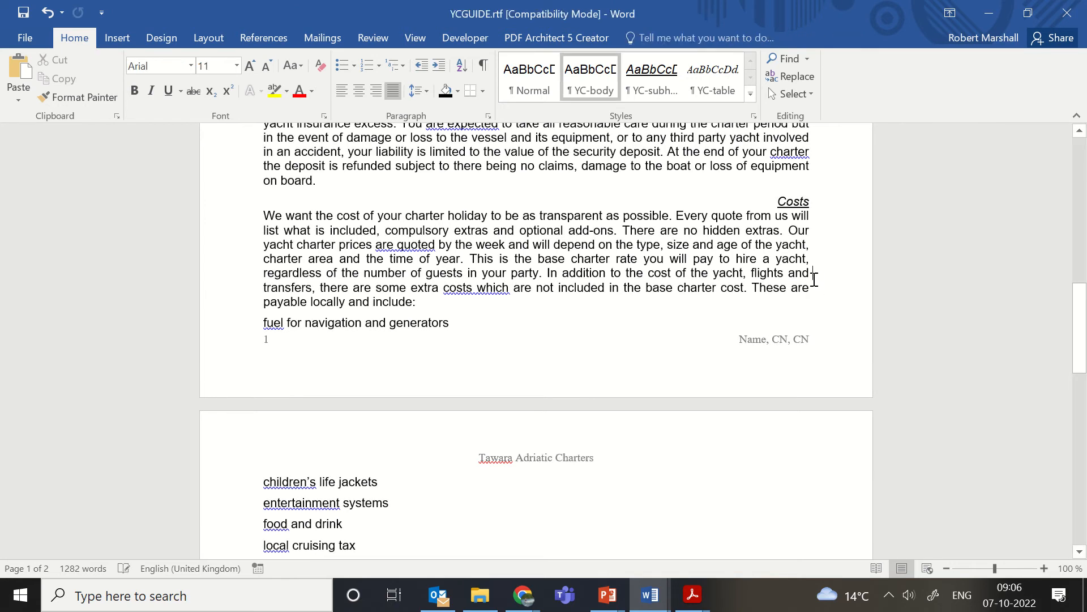
- Return to 0417_s22_qp_21.pdf in Acrobat Reader and highlight all four bullet points under "Make sure that:" in step 2
{"action": "left_click", "coordinate": [692, 595]}
{"action": "left_click", "coordinate": [620, 558]}
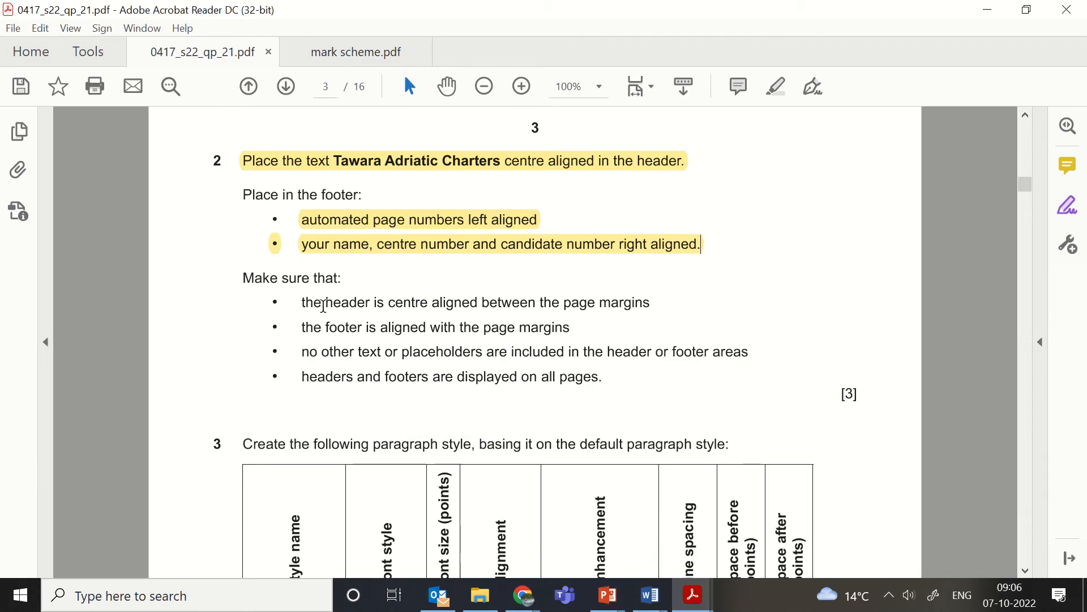
{"action": "left_click_drag", "start_coordinate": [302, 303], "coordinate": [571, 329]}
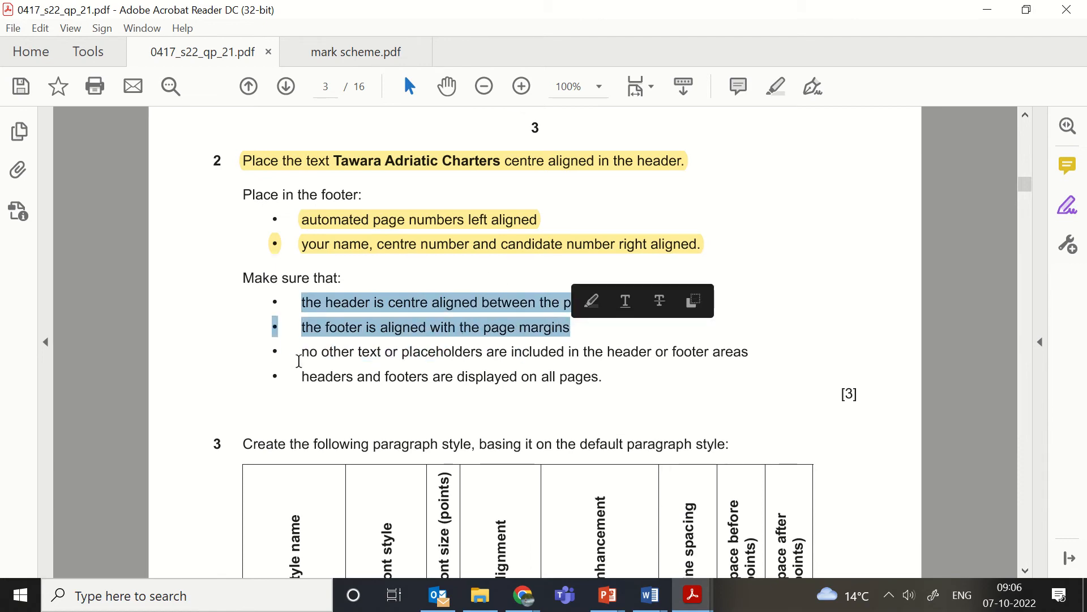
{"action": "left_click_drag", "start_coordinate": [299, 361], "coordinate": [301, 303]}
{"action": "left_click", "coordinate": [621, 393]}
{"action": "left_click", "coordinate": [782, 85]}
- Highlight the style name "YC-title" in the step 3 table and the words "default paragraph" in its instruction
{"action": "scroll", "coordinate": [772, 315], "scroll_direction": "down", "scroll_amount": 5}
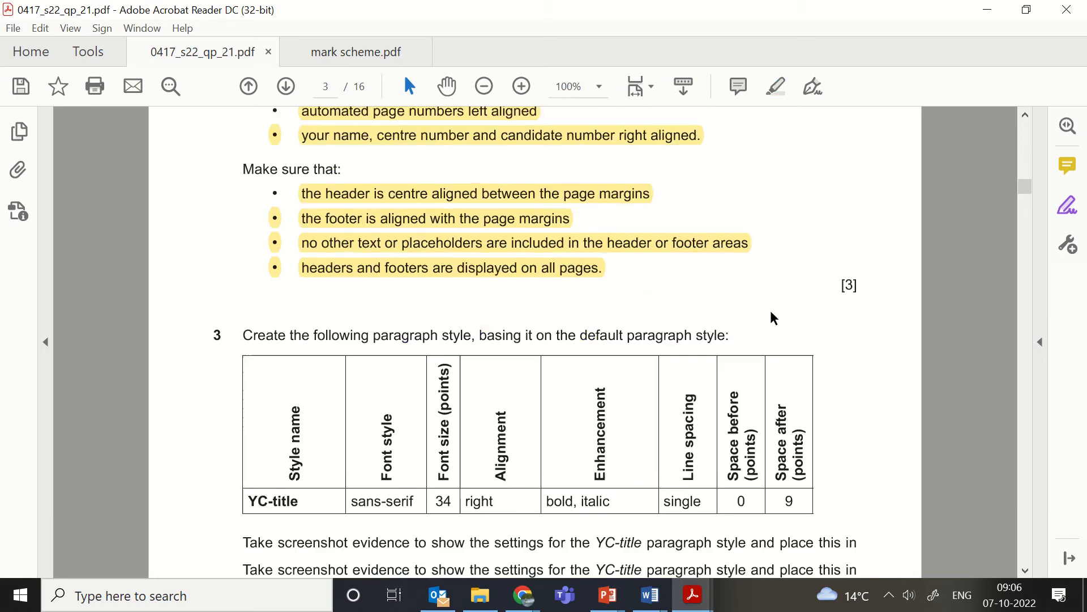
{"action": "scroll", "coordinate": [800, 251], "scroll_direction": "down", "scroll_amount": 4}
{"action": "scroll", "coordinate": [800, 251], "scroll_direction": "down", "scroll_amount": 2}
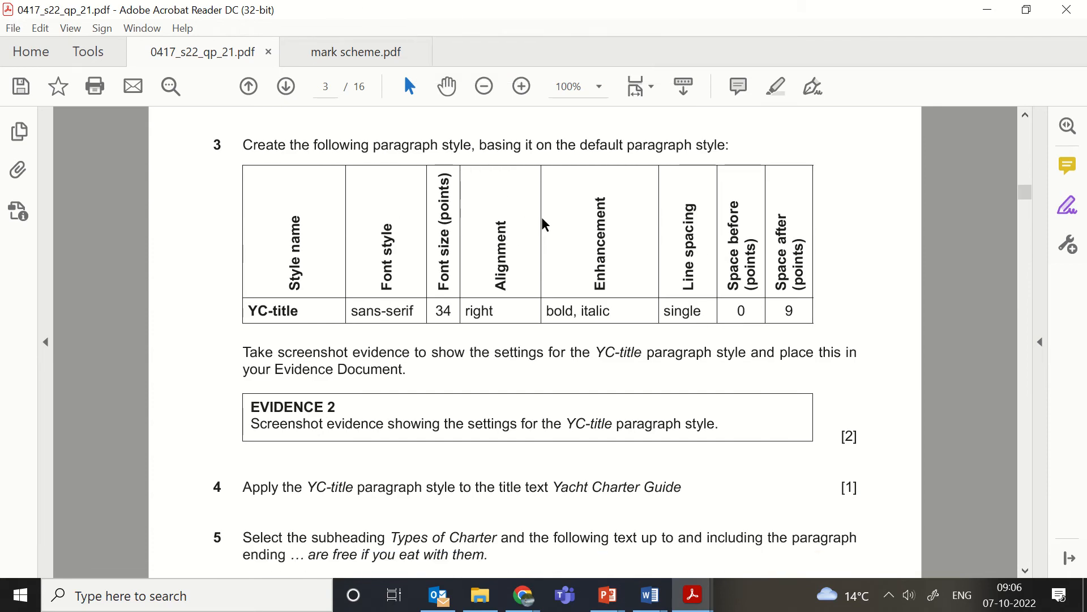
{"action": "scroll", "coordinate": [541, 221], "scroll_direction": "down", "scroll_amount": 1}
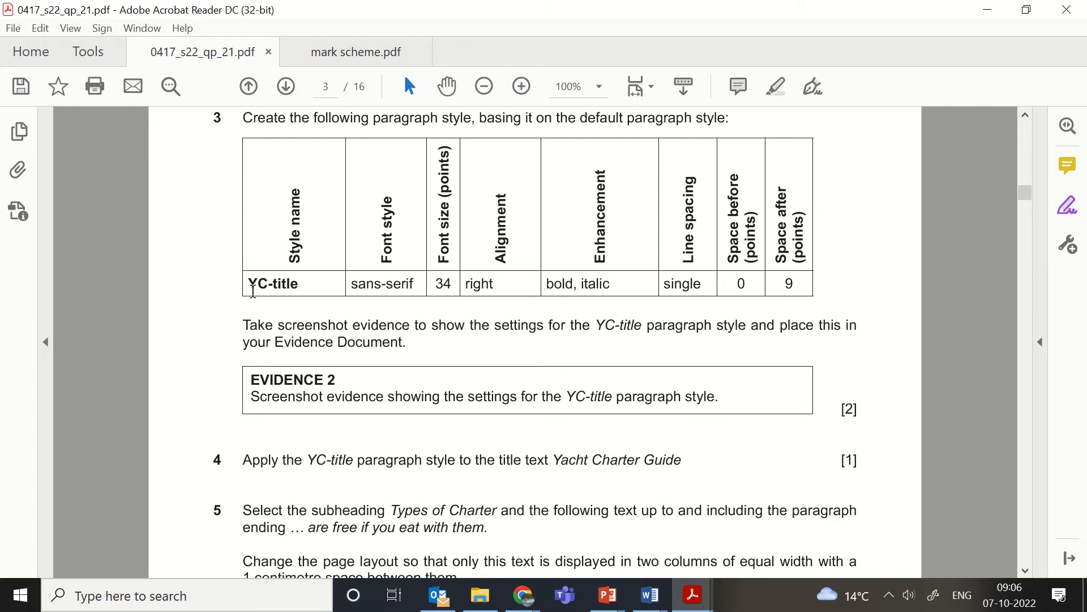
{"action": "left_click_drag", "start_coordinate": [253, 284], "coordinate": [299, 283]}
{"action": "left_click", "coordinate": [776, 87]}
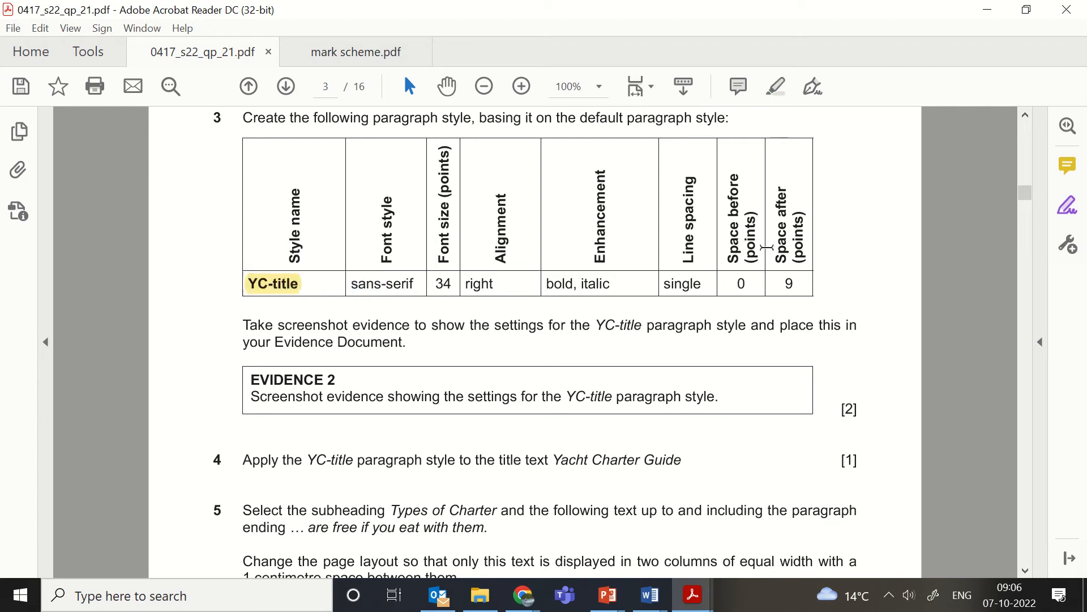
{"action": "scroll", "coordinate": [627, 355], "scroll_direction": "up", "scroll_amount": 1}
{"action": "left_click_drag", "start_coordinate": [580, 145], "coordinate": [692, 145]}
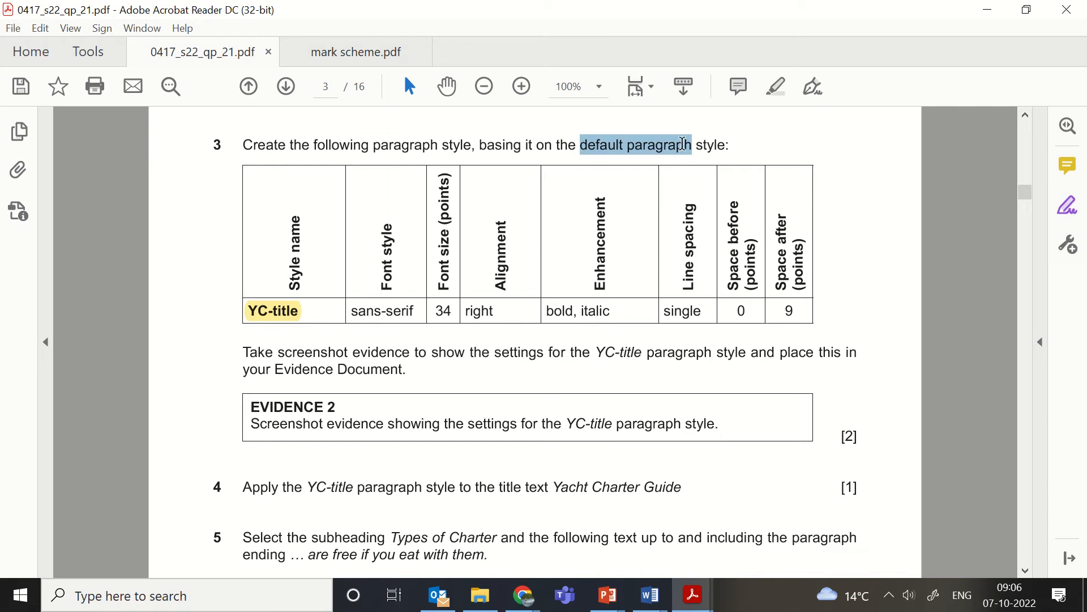
{"action": "left_click", "coordinate": [776, 87]}
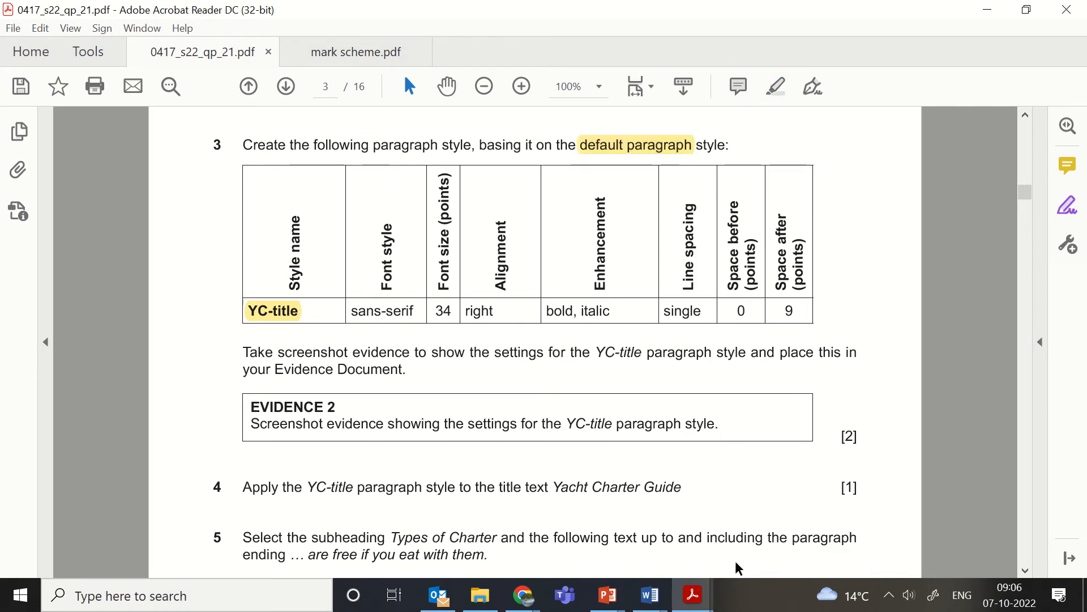
- Switch to YCGUIDE.rtf in Word, create a new style named "YC-Guide" from the title Yacht Charter Guide, and open its full formatting settings
{"action": "left_click", "coordinate": [650, 595]}
{"action": "left_click", "coordinate": [777, 553]}
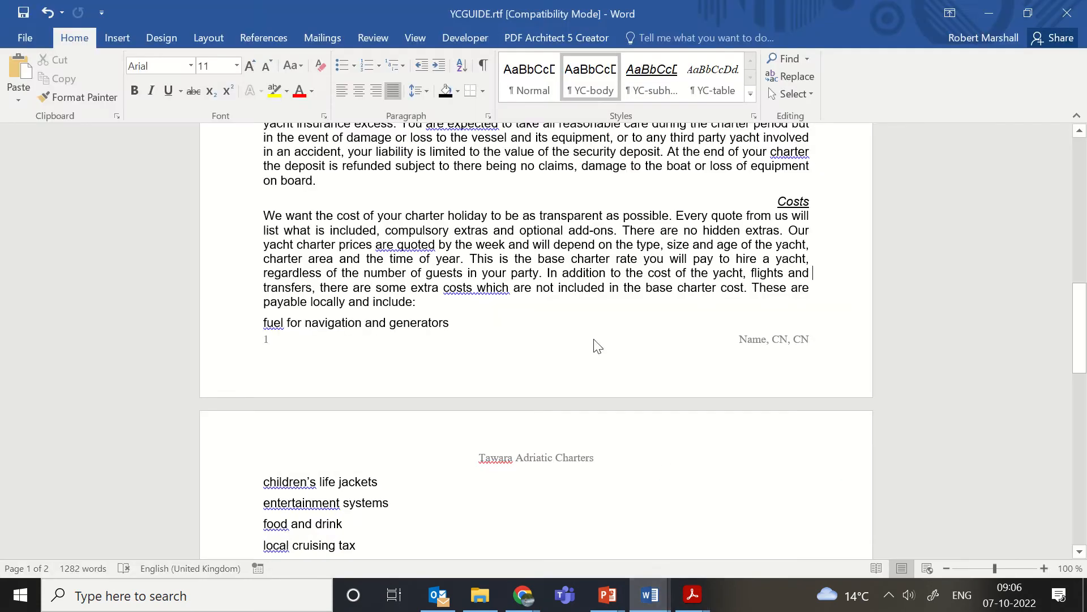
{"action": "scroll", "coordinate": [595, 342], "scroll_direction": "up", "scroll_amount": 15}
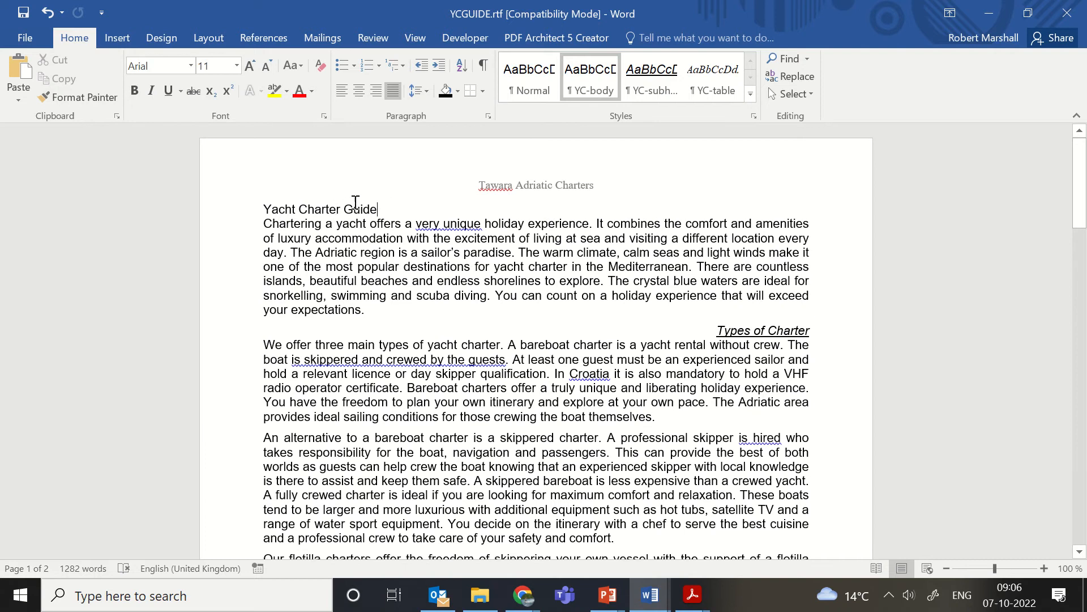
{"action": "left_click", "coordinate": [751, 94]}
{"action": "left_click", "coordinate": [612, 114]}
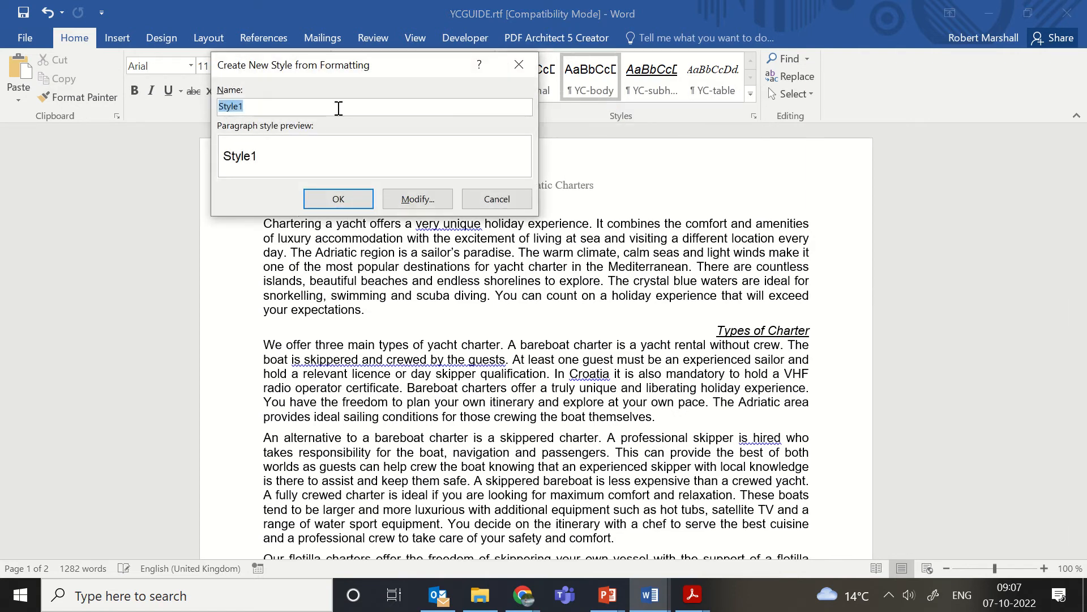
{"action": "type", "text": "YC-Guide"}
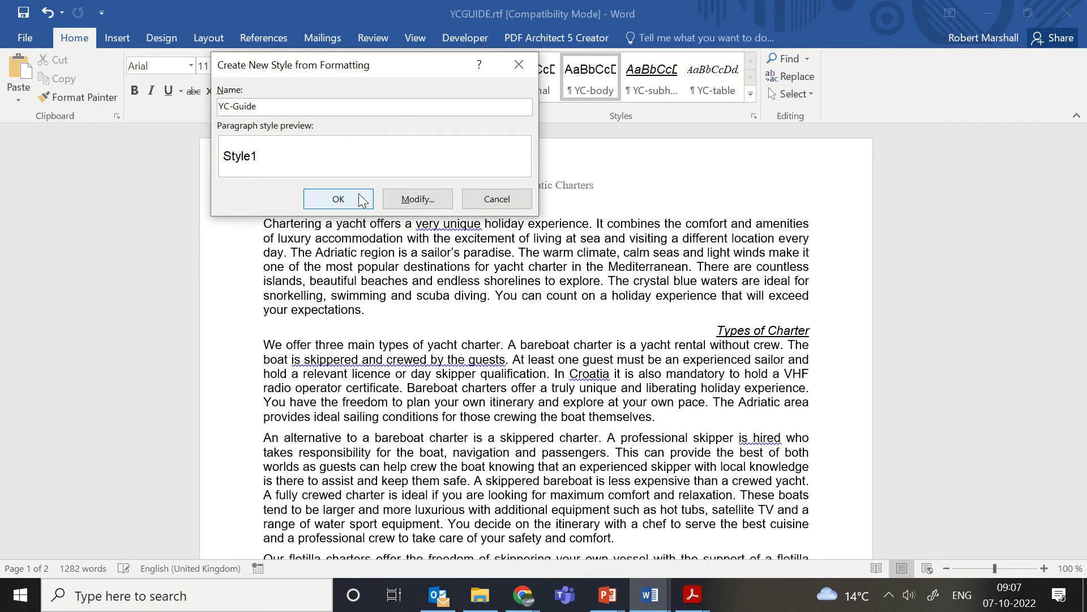
{"action": "left_click", "coordinate": [422, 200]}
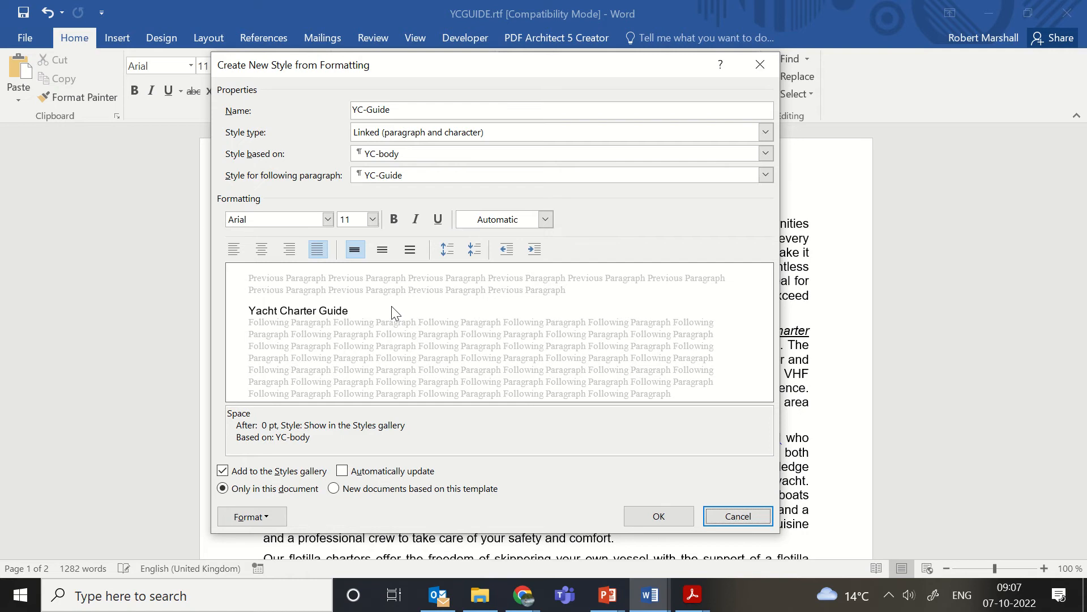
- Return to 0417_s22_qp_21.pdf in Acrobat Reader and highlight "sans-serif", "34" and "right" in the step 3 style table
{"action": "left_click", "coordinate": [692, 595]}
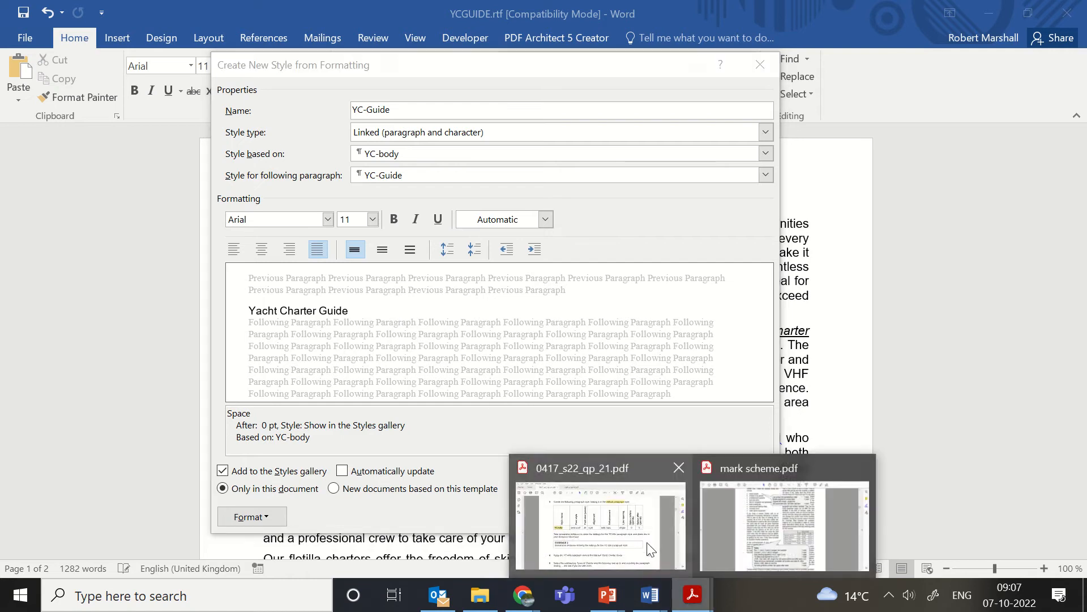
{"action": "left_click", "coordinate": [649, 549]}
{"action": "left_click_drag", "start_coordinate": [350, 311], "coordinate": [425, 313]}
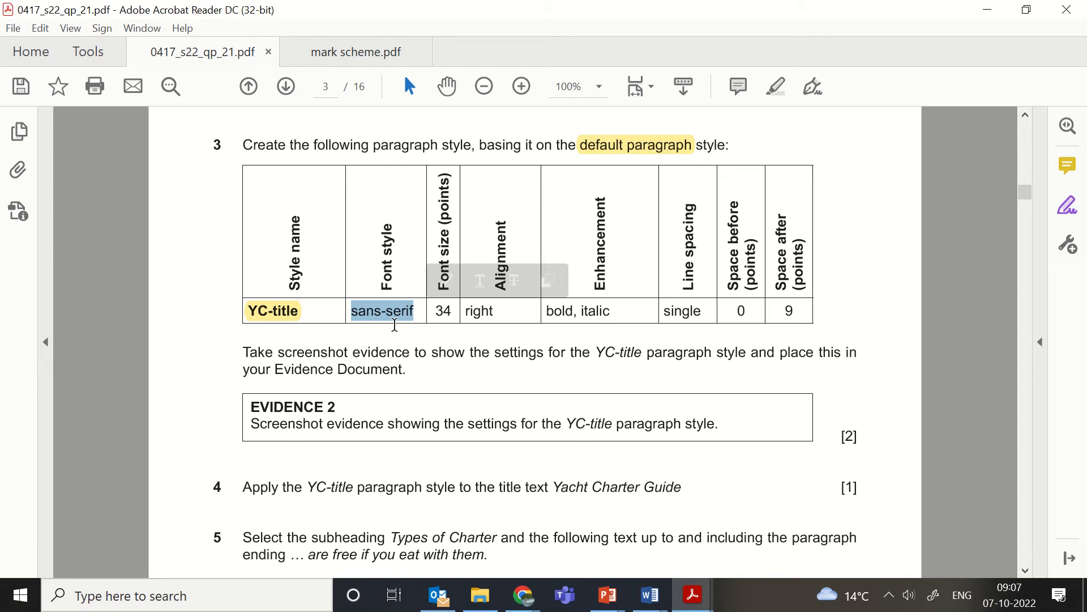
{"action": "left_click", "coordinate": [773, 88]}
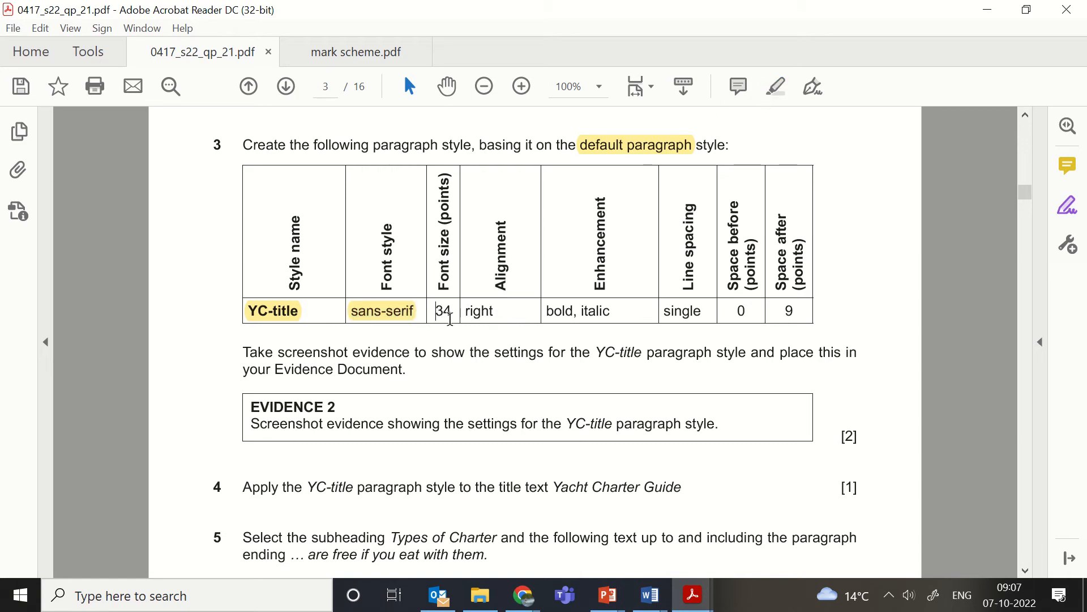
{"action": "left_click_drag", "start_coordinate": [440, 312], "coordinate": [494, 312]}
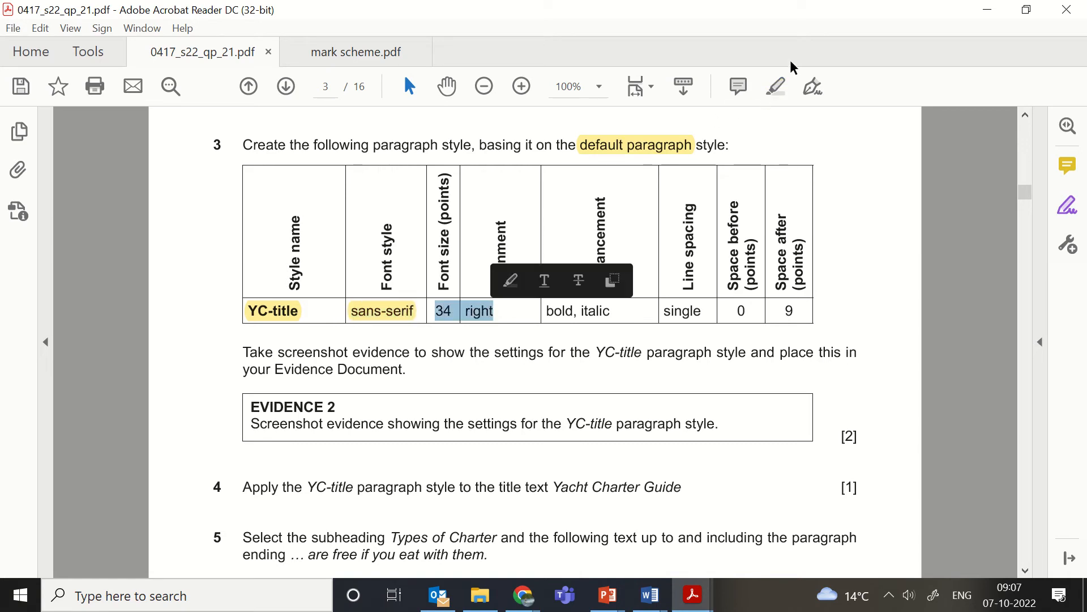
{"action": "left_click", "coordinate": [785, 94]}
- Back in Word, set the new style's font size to 34 and its alignment to right
{"action": "key", "text": "alt+Tab"}
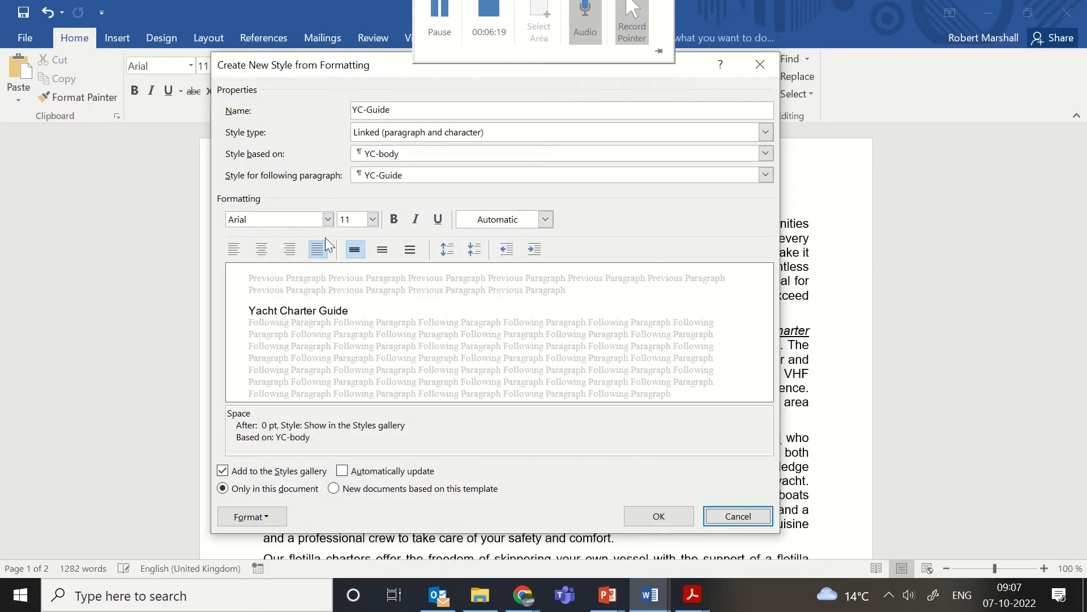
{"action": "left_click", "coordinate": [374, 219]}
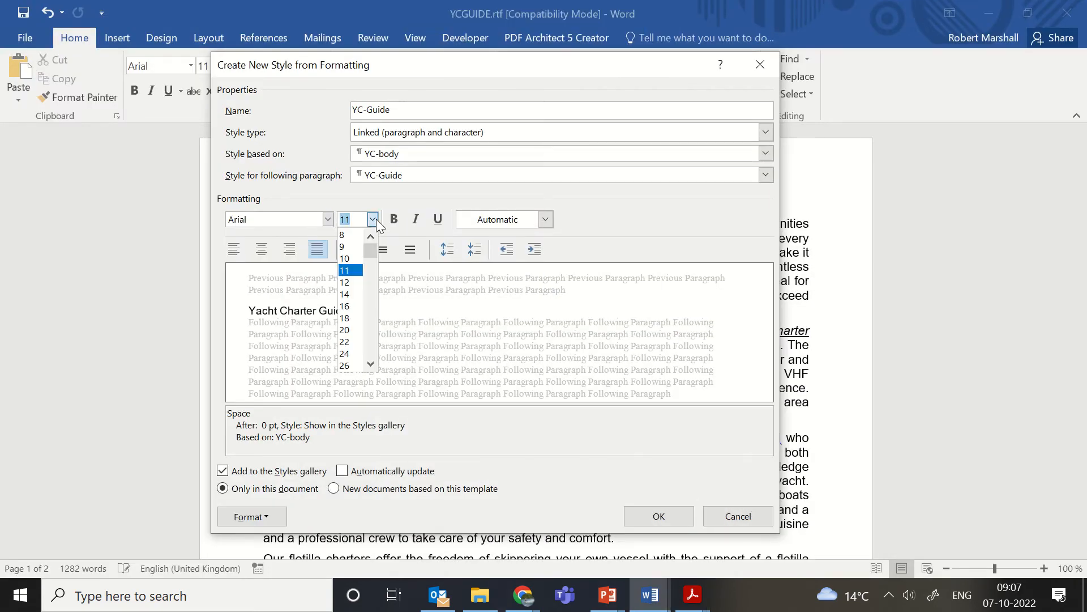
{"action": "scroll", "coordinate": [348, 358], "scroll_direction": "down", "scroll_amount": 1}
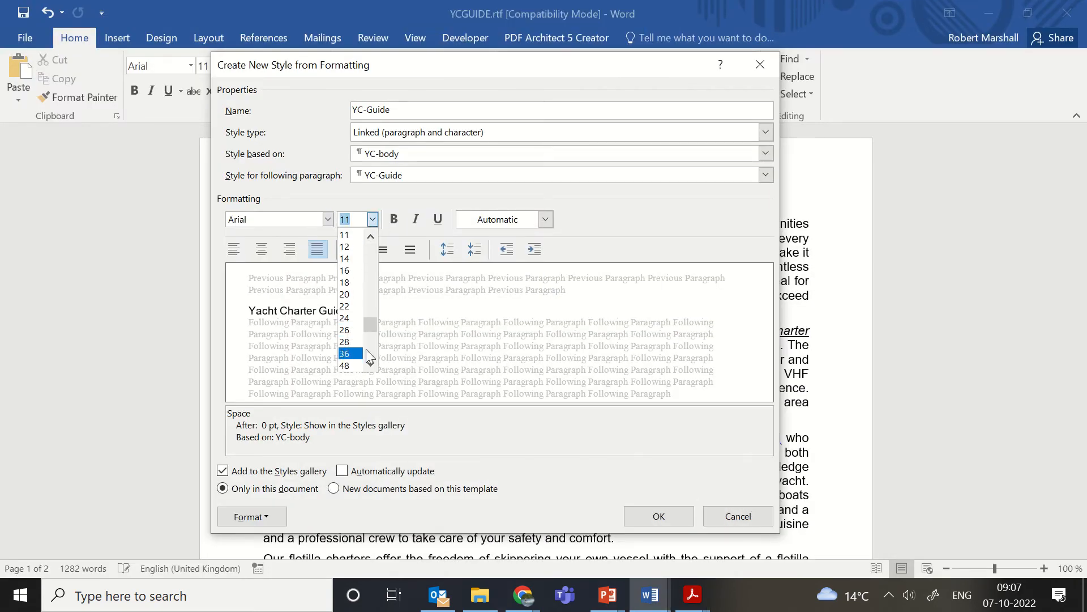
{"action": "type", "text": "34"}
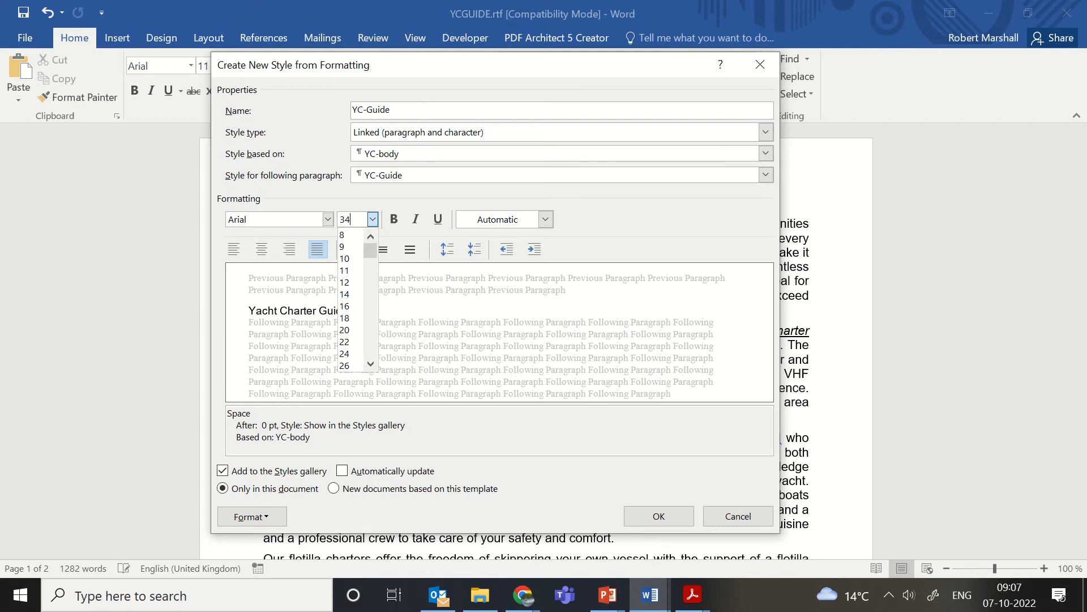
{"action": "key", "text": "Return"}
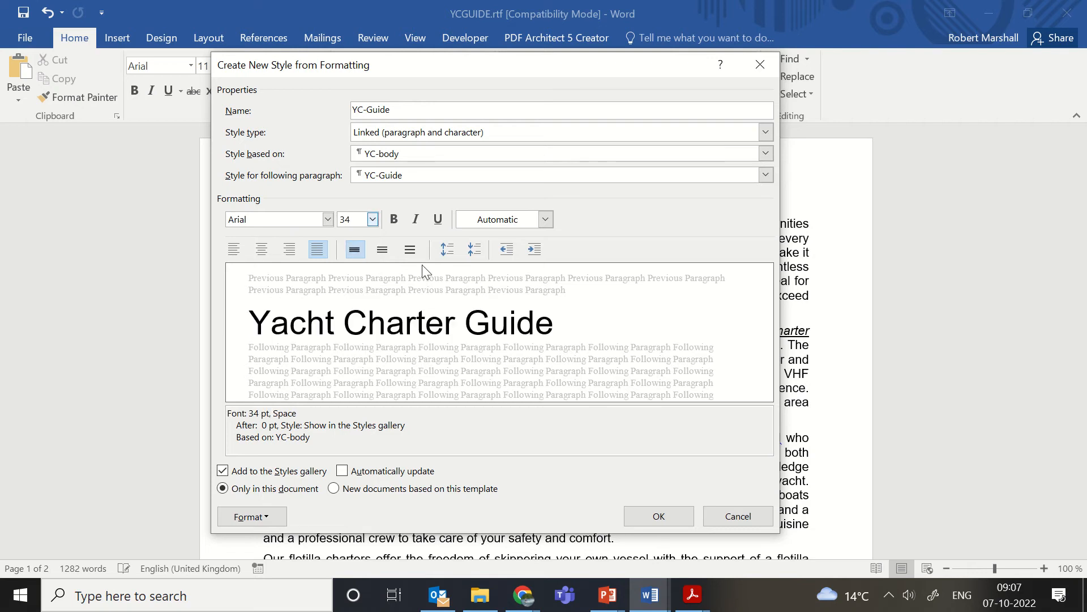
{"action": "left_click", "coordinate": [290, 250]}
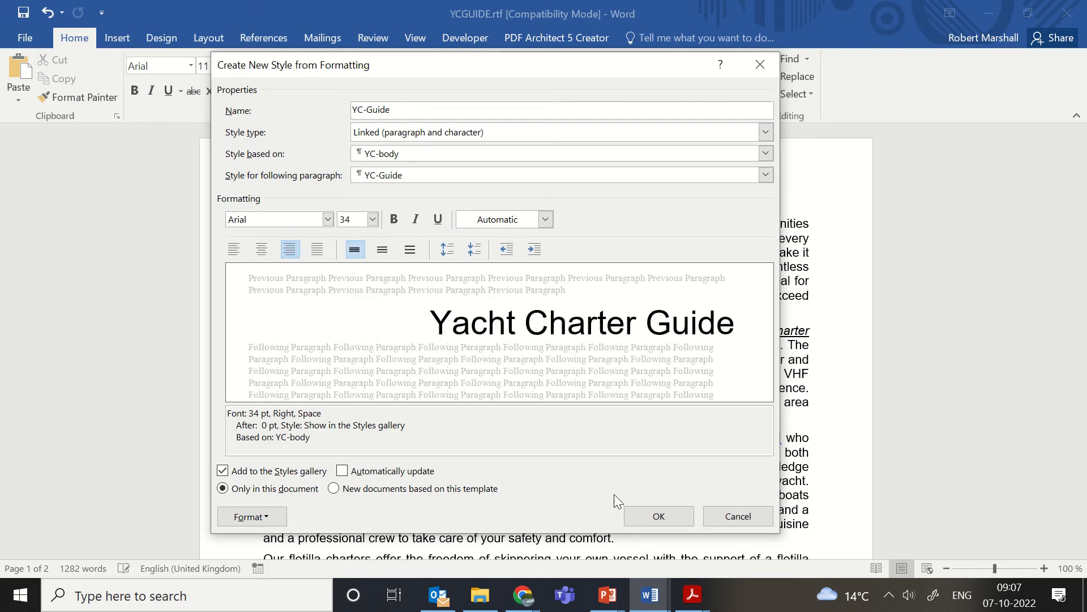
- Switch to the question paper in Acrobat Reader and highlight "bold, italic" in the step 3 style table
{"action": "mouse_move", "coordinate": [692, 595]}
{"action": "left_click", "coordinate": [611, 532]}
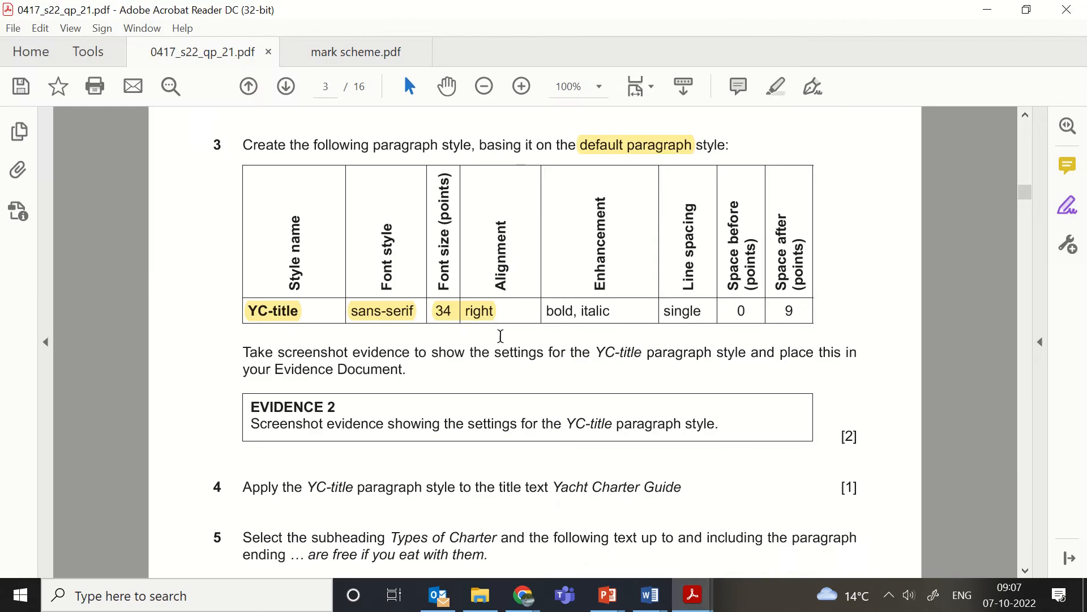
{"action": "left_click_drag", "start_coordinate": [544, 313], "coordinate": [617, 312]}
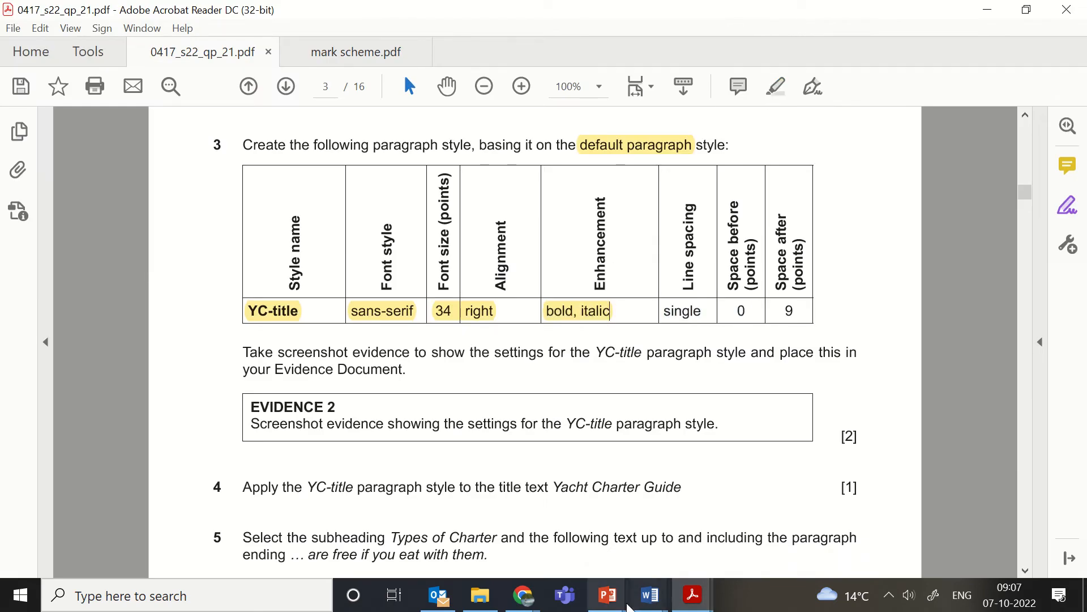
- Return to YCGUIDE.rtf in Word and make the new style bold and italic
{"action": "left_click", "coordinate": [640, 604]}
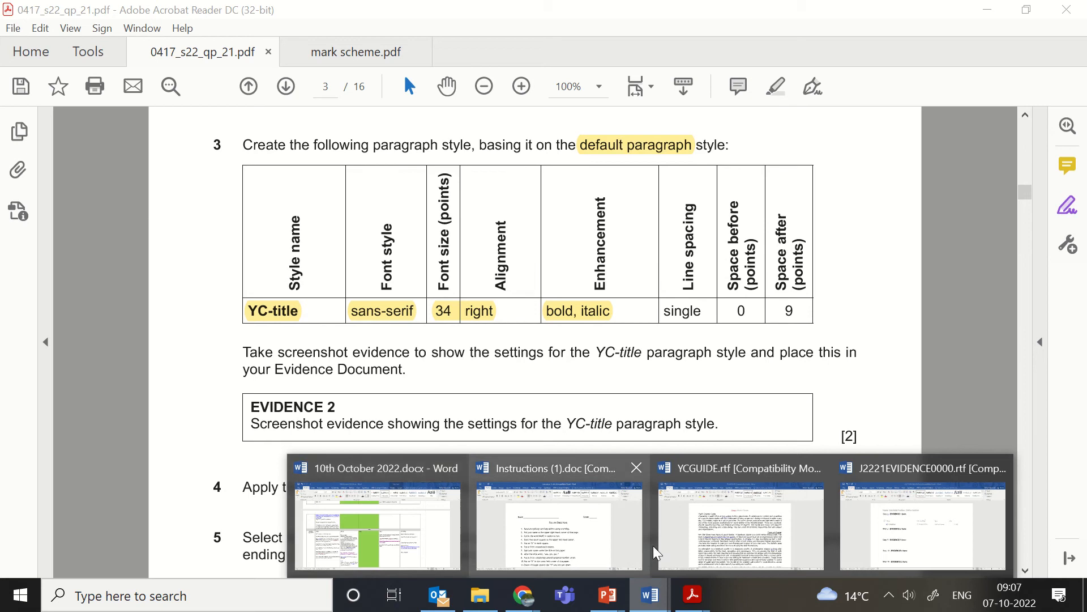
{"action": "left_click", "coordinate": [704, 541]}
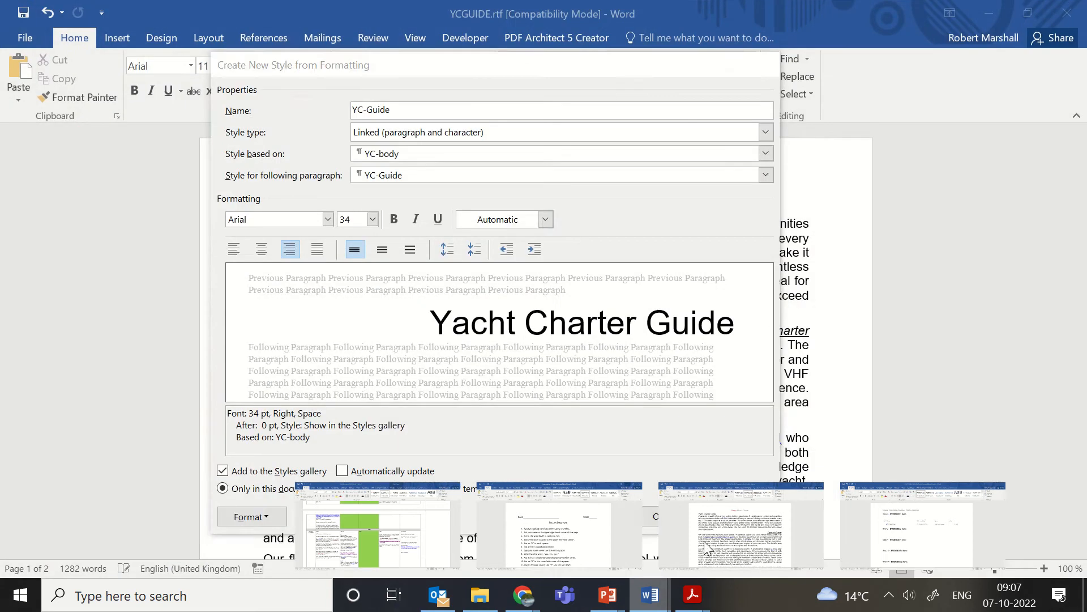
{"action": "left_click", "coordinate": [394, 219]}
{"action": "left_click", "coordinate": [416, 219]}
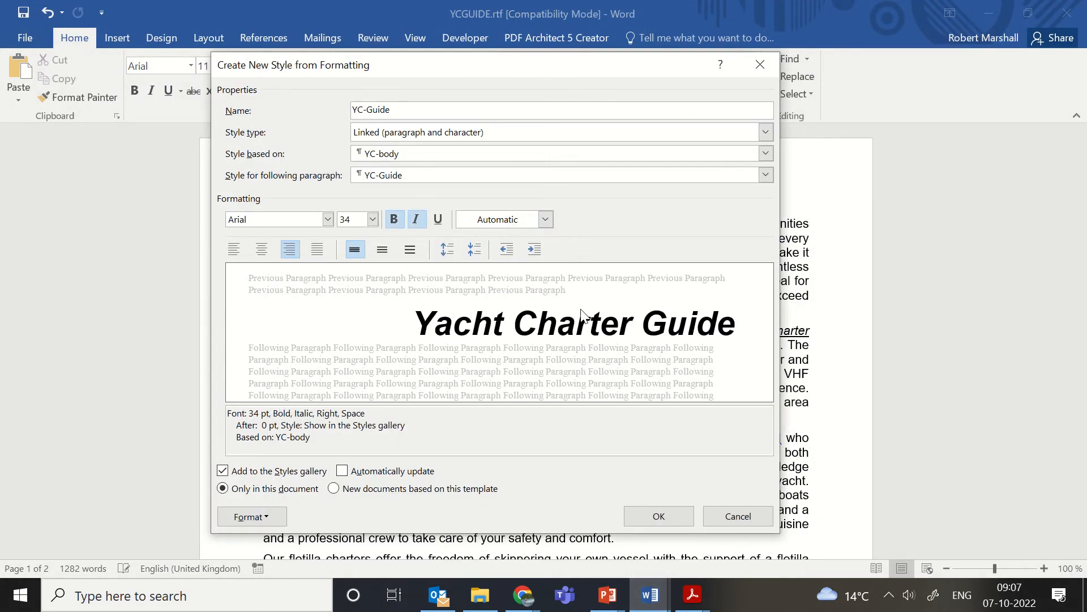
- Switch to the question paper in Acrobat Reader and highlight the line spacing "single" and the spacing values "0" and "9" in the table
{"action": "mouse_move", "coordinate": [692, 595]}
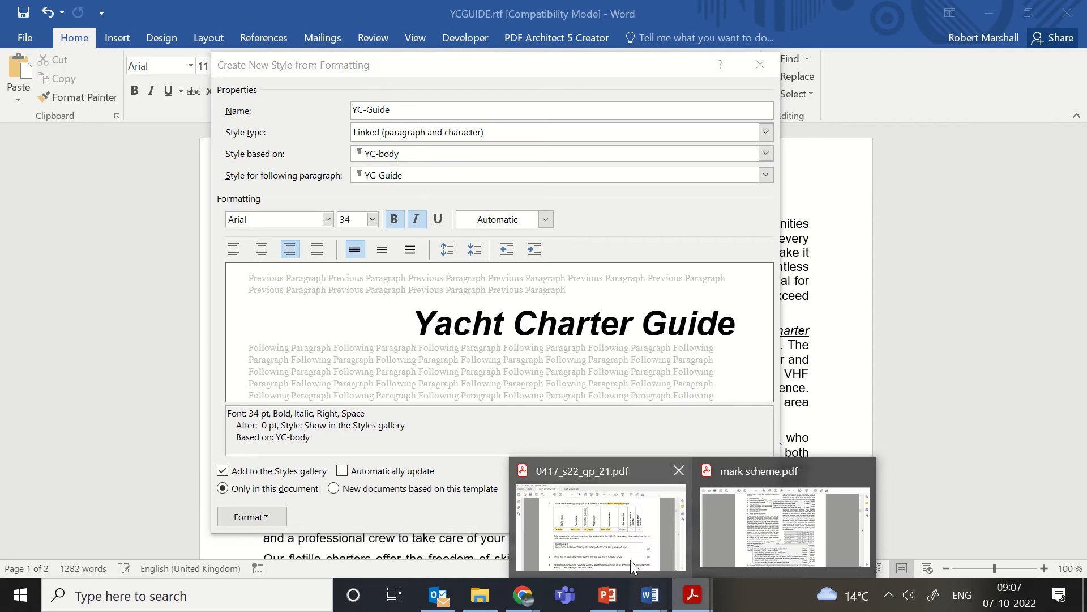
{"action": "left_click", "coordinate": [630, 560]}
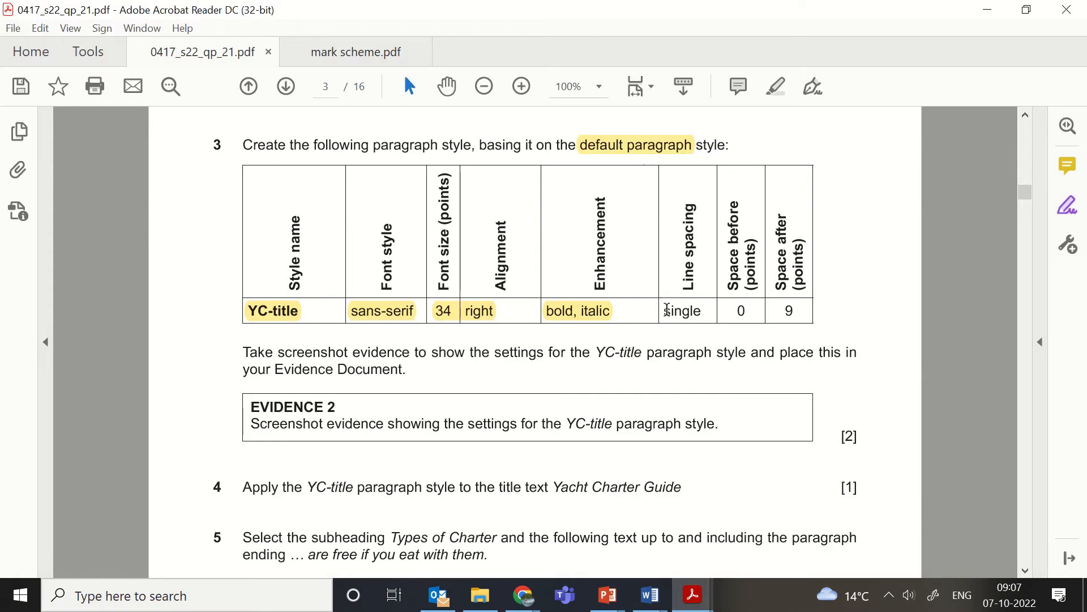
{"action": "left_click_drag", "start_coordinate": [667, 310], "coordinate": [797, 311]}
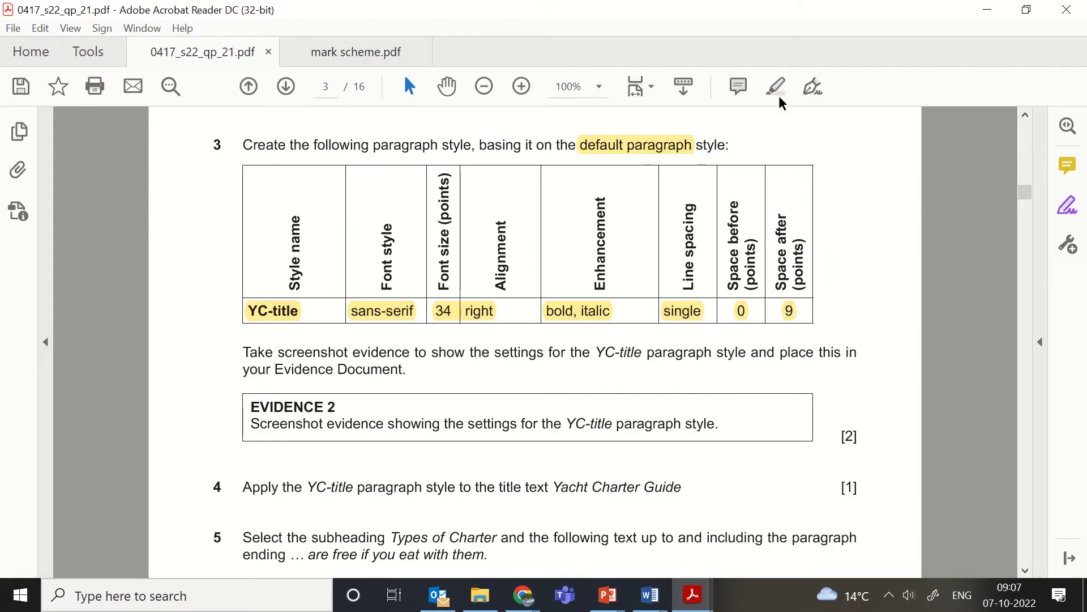
- Back in Word, set the new style's paragraph format to 9 pt spacing after and single line spacing
{"action": "left_click", "coordinate": [987, 10]}
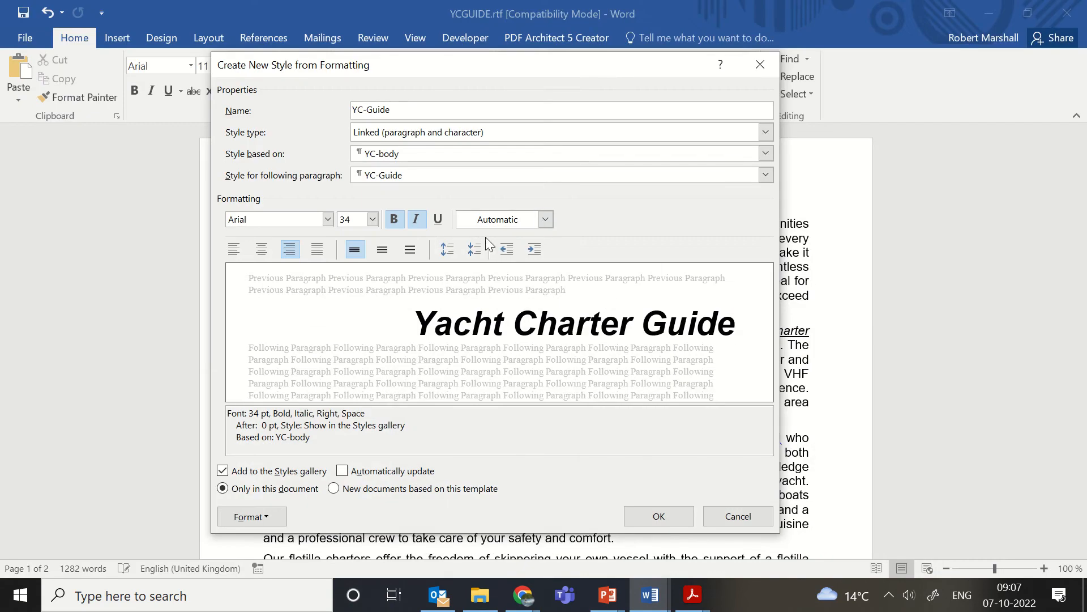
{"action": "left_click", "coordinate": [271, 517]}
{"action": "left_click", "coordinate": [221, 361]}
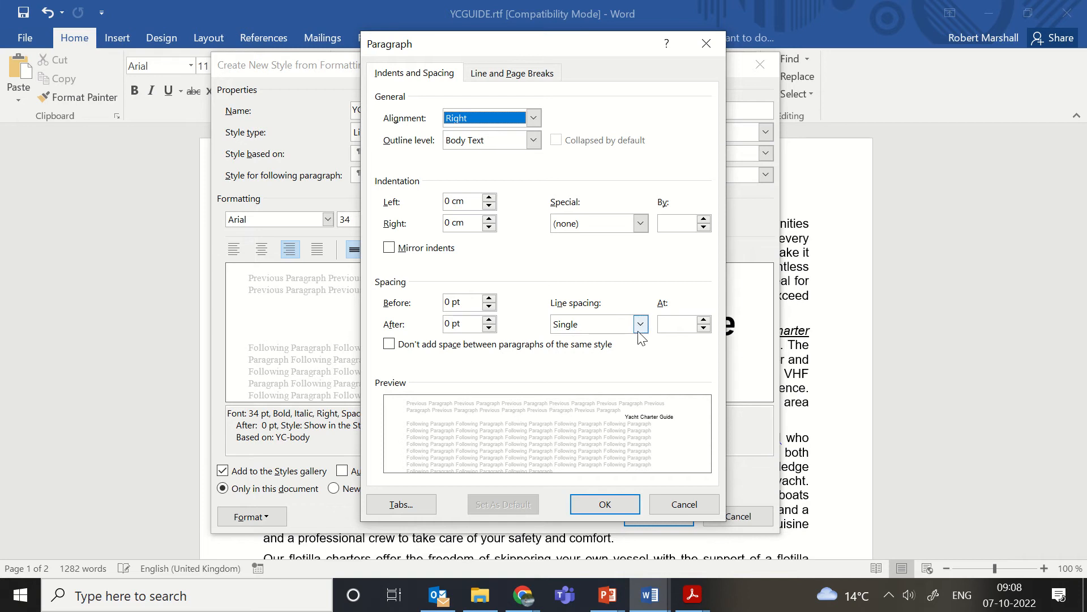
{"action": "left_click", "coordinate": [489, 319]}
{"action": "left_click", "coordinate": [489, 319]}
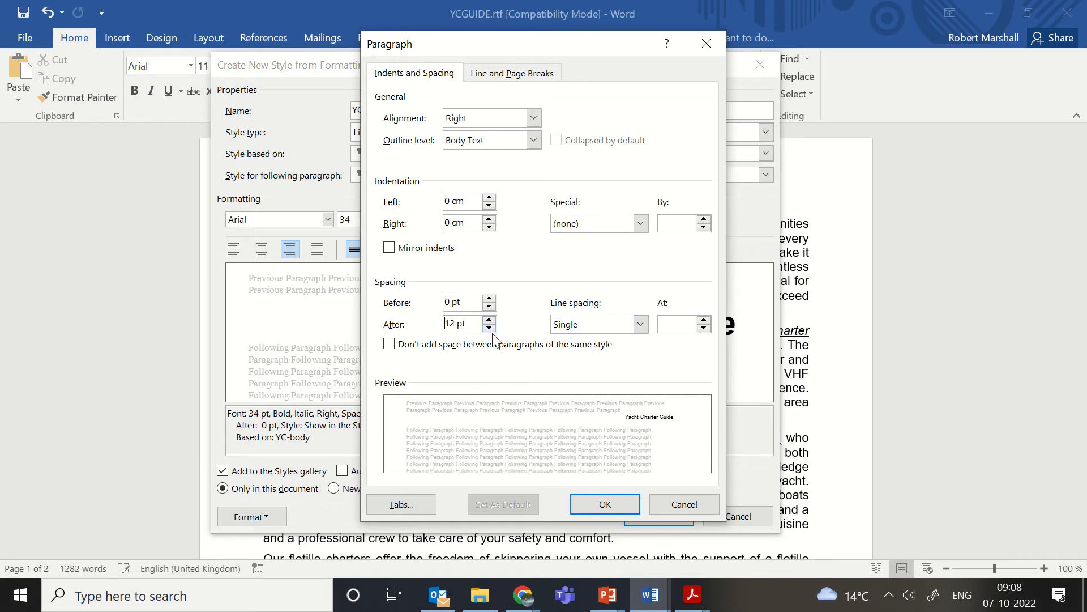
{"action": "double_click", "coordinate": [458, 321]}
{"action": "type", "text": "9"}
{"action": "left_click", "coordinate": [640, 324]}
{"action": "left_click", "coordinate": [576, 342]}
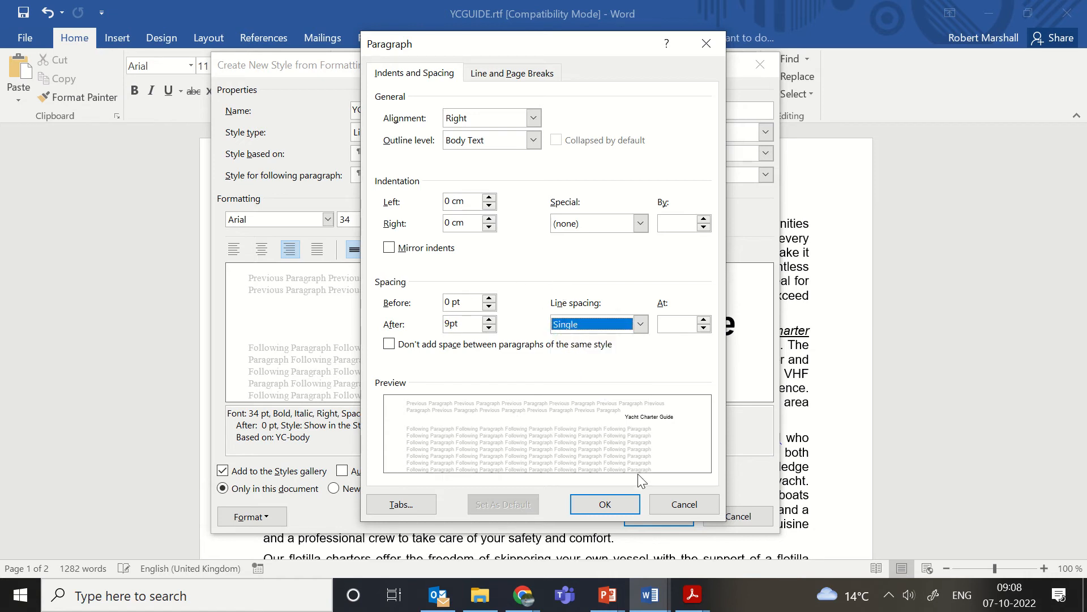
{"action": "left_click", "coordinate": [606, 510]}
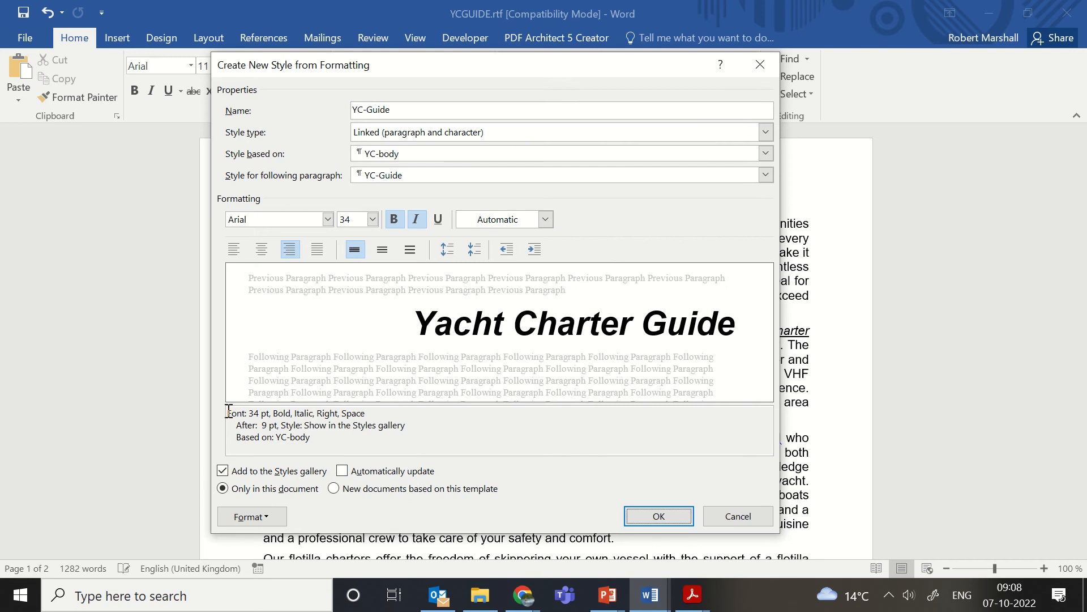
- Check the style's formatting summary and capture a screenshot of the whole Create New Style from Formatting dialog
{"action": "left_click_drag", "start_coordinate": [229, 410], "coordinate": [342, 436]}
{"action": "left_click", "coordinate": [538, 451]}
{"action": "key", "text": "super+shift+s"}
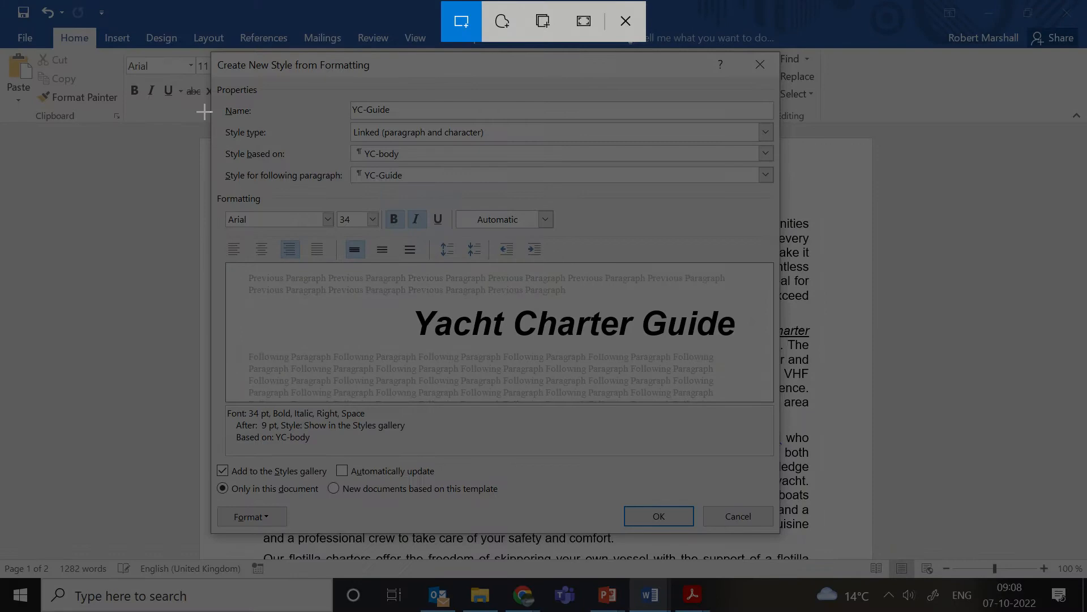
{"action": "left_click_drag", "start_coordinate": [213, 53], "coordinate": [780, 535]}
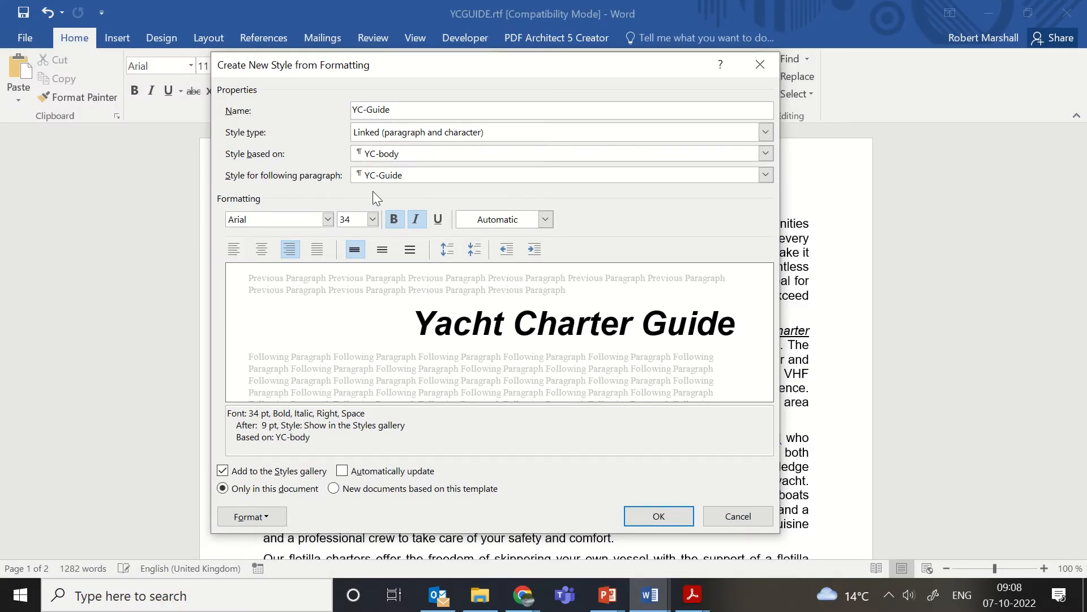
- Select YC-body as the base of the YC-Guide style and create the style on the title
{"action": "left_click", "coordinate": [395, 154]}
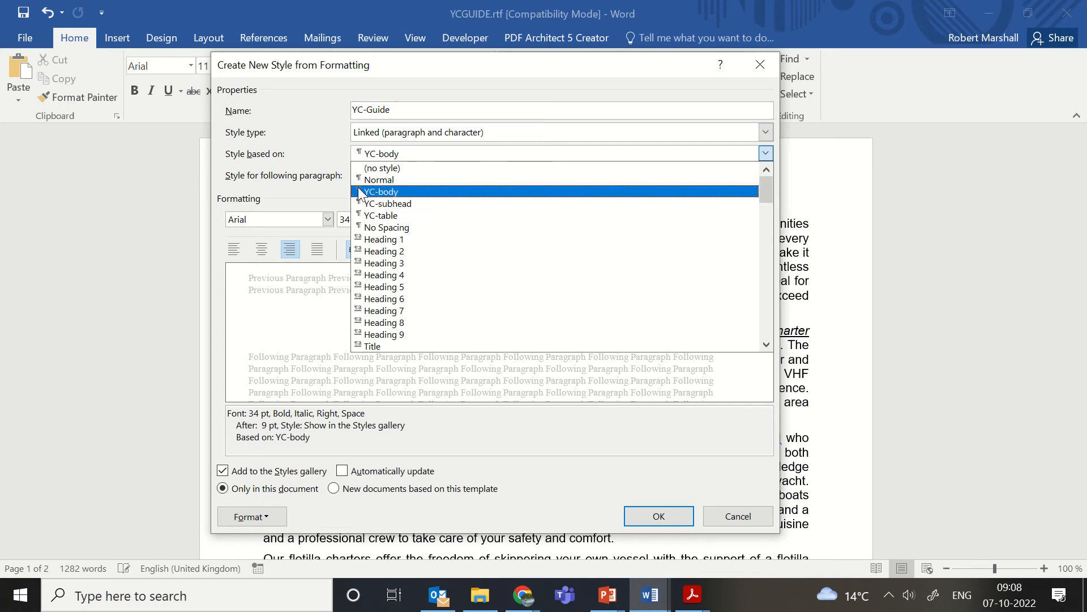
{"action": "left_click", "coordinate": [391, 191]}
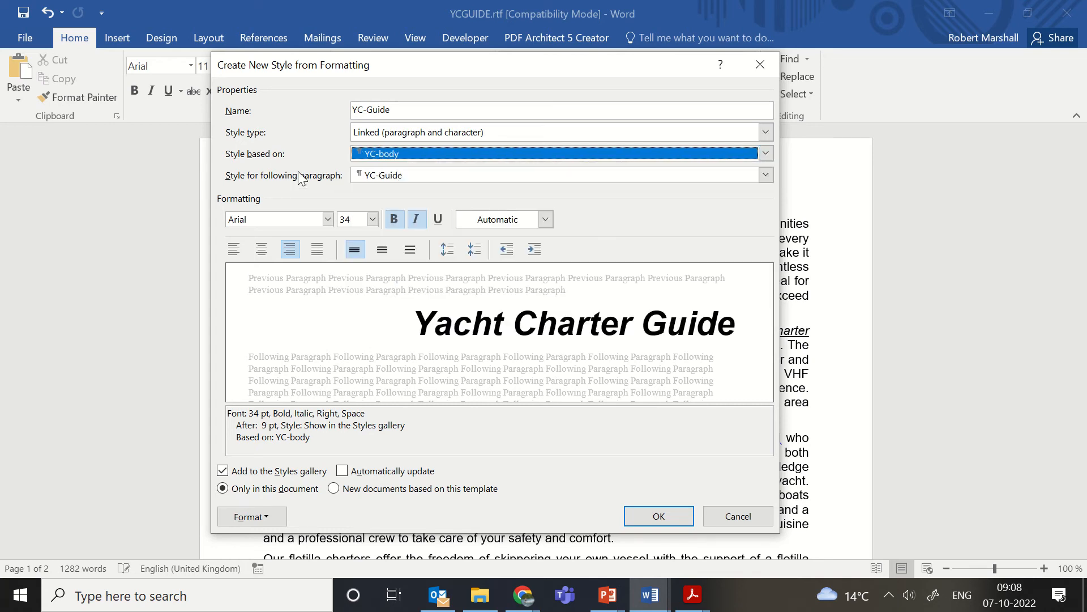
{"action": "left_click", "coordinate": [678, 514]}
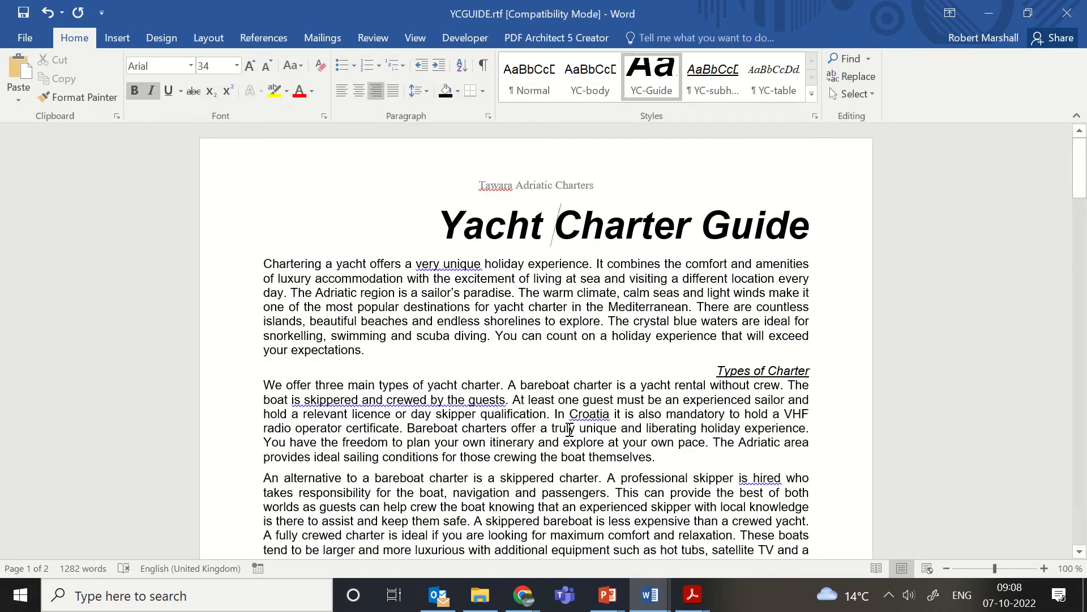
- Switch to J2221EVIDENCE0000.rtf and paste the style settings screenshot for EVIDENCE 2
{"action": "left_click", "coordinate": [891, 522]}
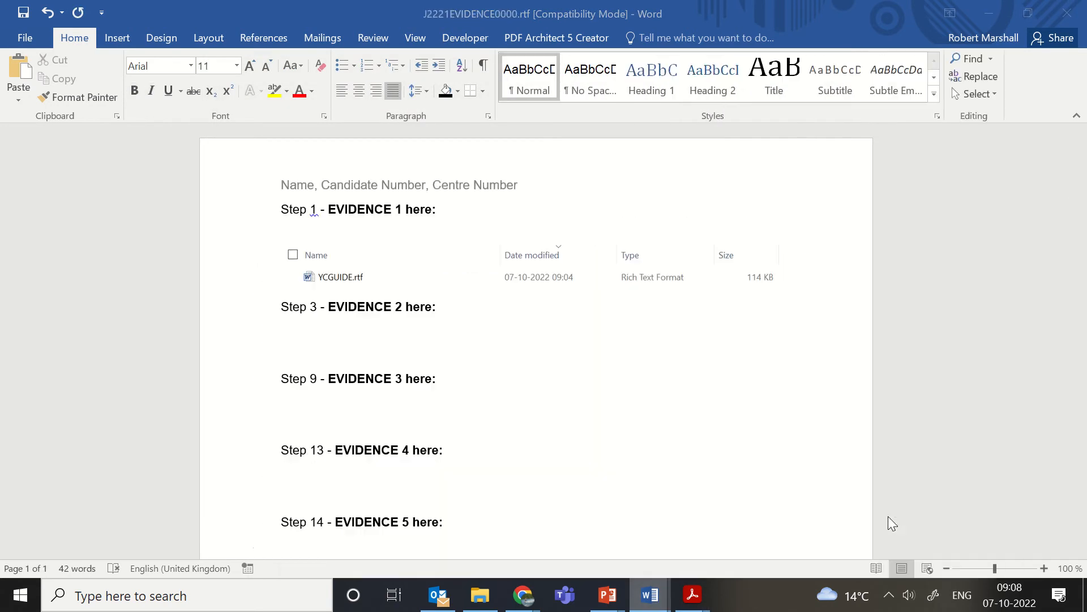
{"action": "key", "text": "ctrl+v"}
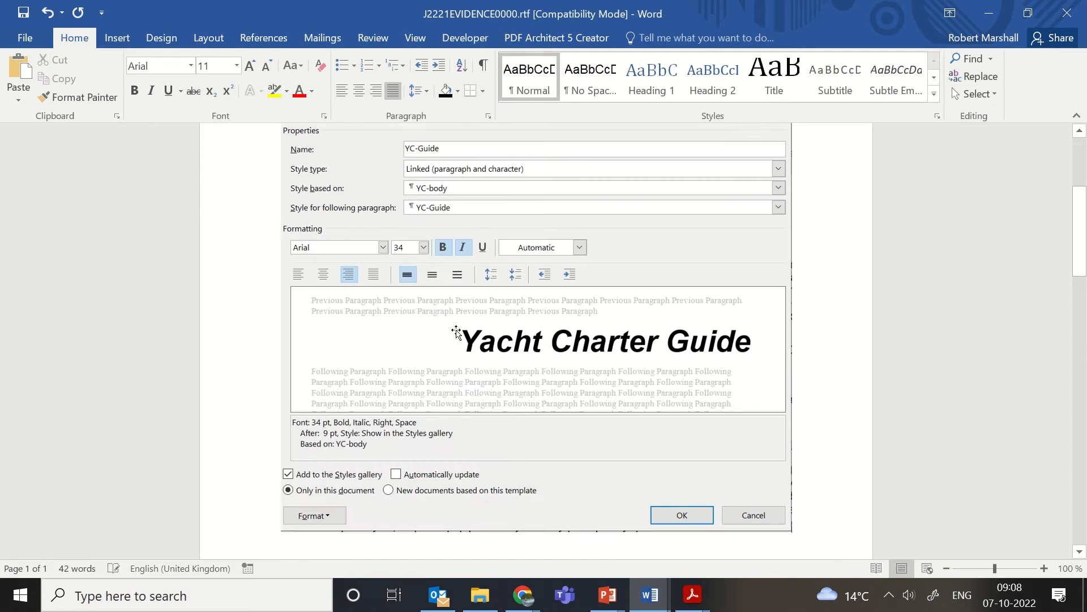
- Review the pasted style screenshot in the evidence document and place the cursor below the Step 9 EVIDENCE 3 heading
{"action": "scroll", "coordinate": [505, 296], "scroll_direction": "up", "scroll_amount": 3}
{"action": "scroll", "coordinate": [472, 363], "scroll_direction": "down", "scroll_amount": 3}
{"action": "scroll", "coordinate": [472, 363], "scroll_direction": "down", "scroll_amount": 6}
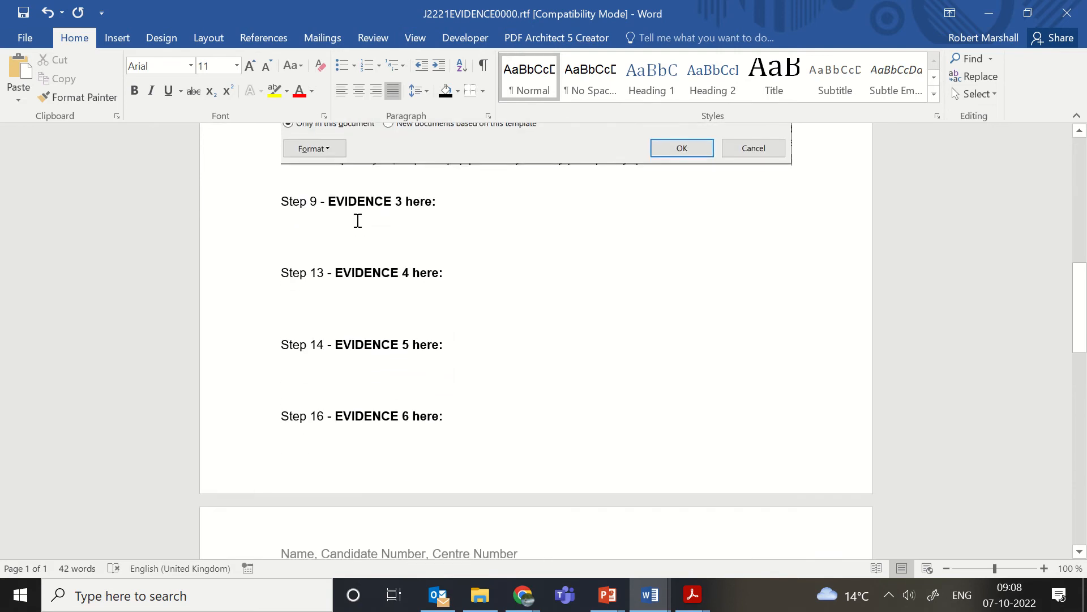
{"action": "left_click", "coordinate": [357, 221]}
- Switch to 0417_s22_qp_21.pdf in Acrobat Reader and highlight "EVIDENCE 2 Screenshot evidence" under task 3
{"action": "mouse_move", "coordinate": [692, 594]}
{"action": "left_click", "coordinate": [680, 544]}
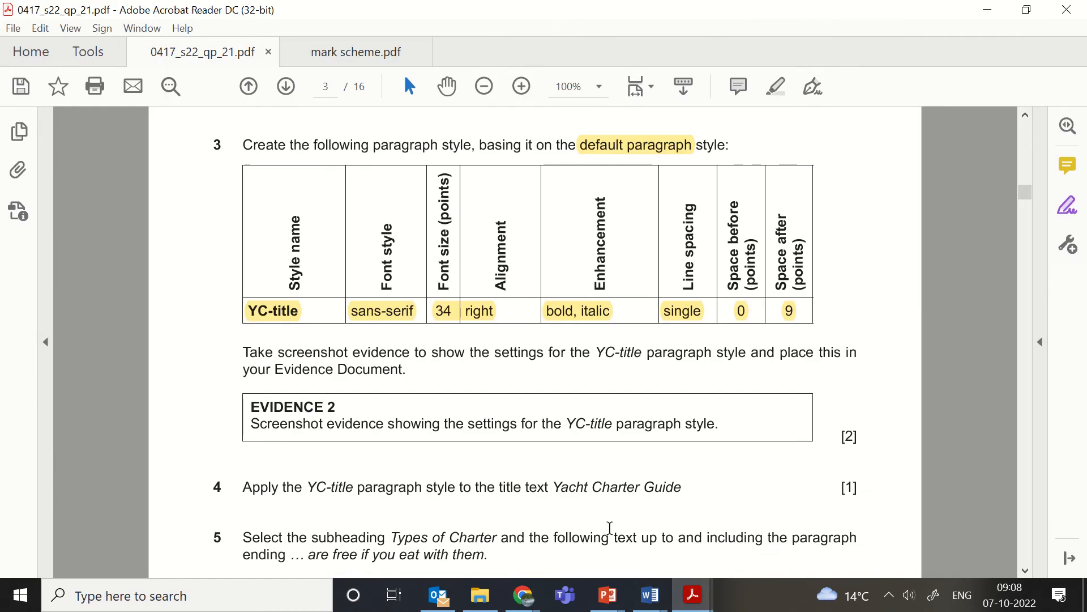
{"action": "scroll", "coordinate": [555, 362], "scroll_direction": "down", "scroll_amount": 4}
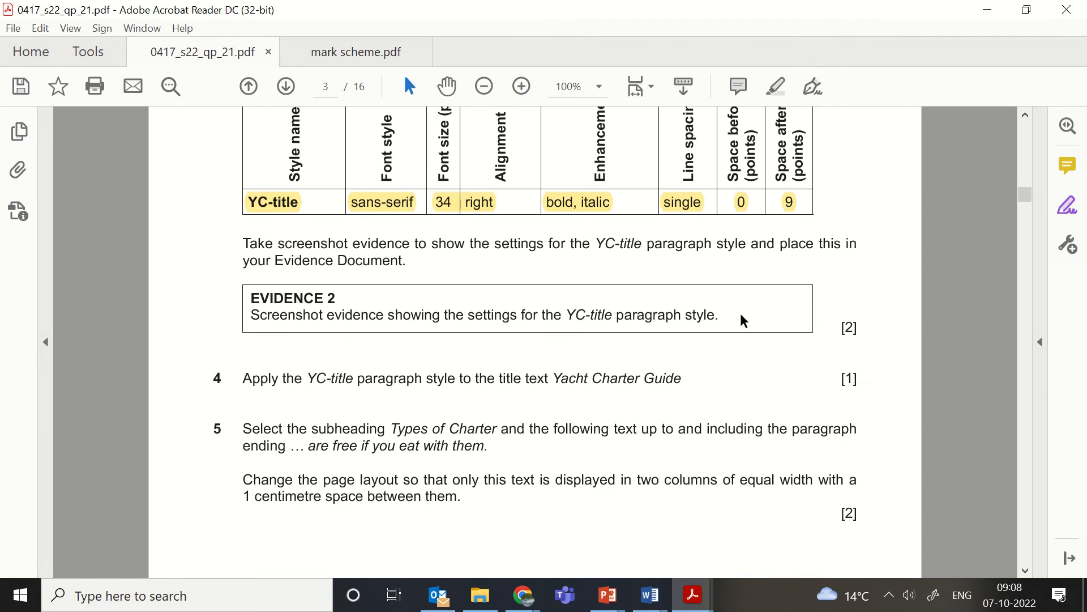
{"action": "left_click_drag", "start_coordinate": [247, 296], "coordinate": [382, 313]}
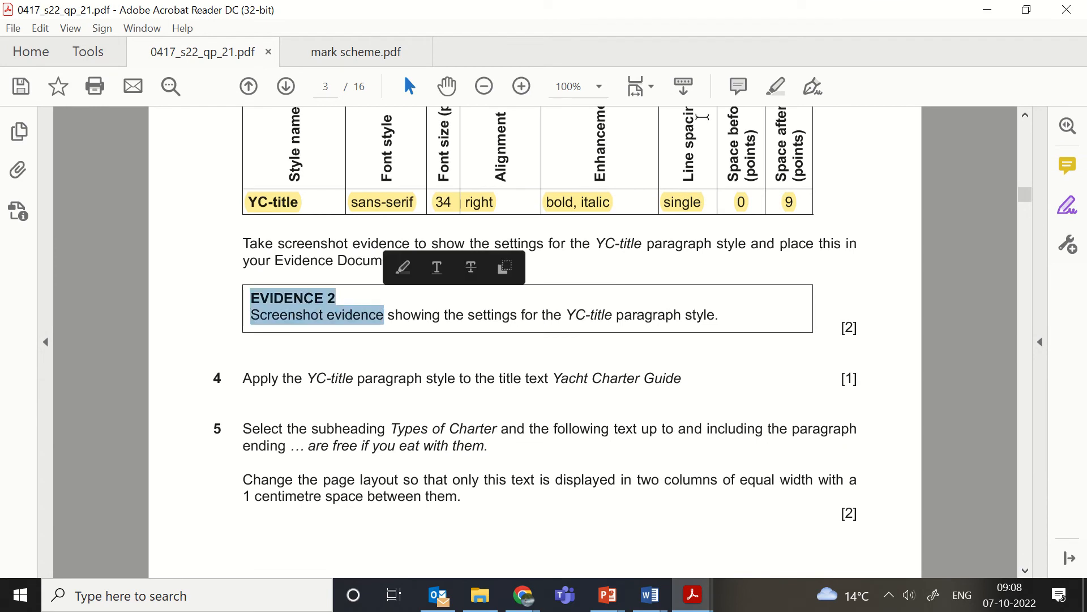
{"action": "left_click", "coordinate": [776, 86]}
- Highlight the task 4 instruction to apply the YC-title paragraph style to the title text Yacht Charter Guide
{"action": "scroll", "coordinate": [775, 171], "scroll_direction": "down", "scroll_amount": 5}
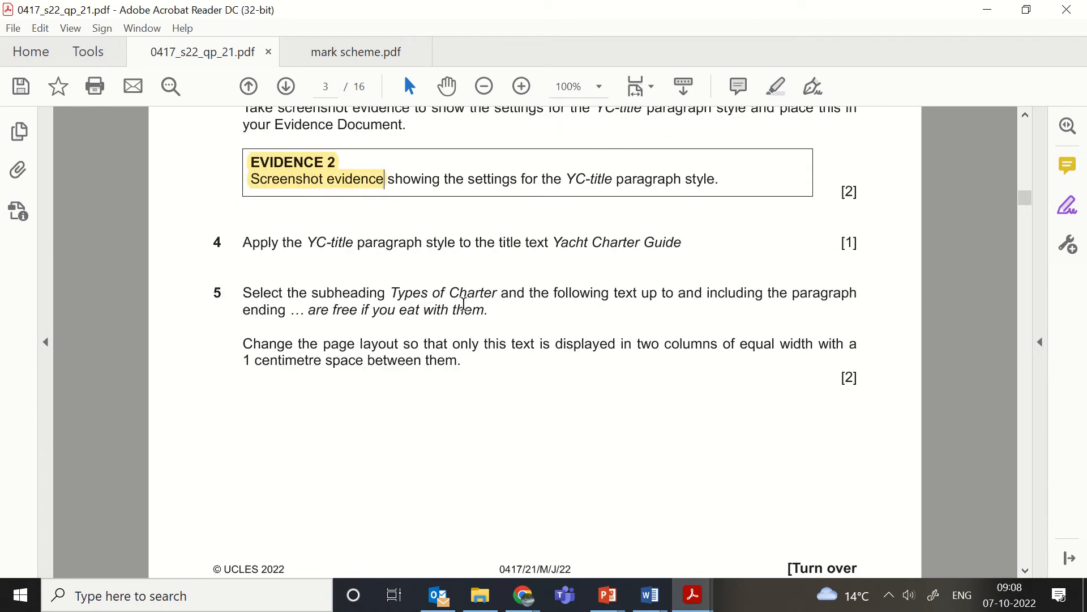
{"action": "scroll", "coordinate": [265, 244], "scroll_direction": "down", "scroll_amount": 1}
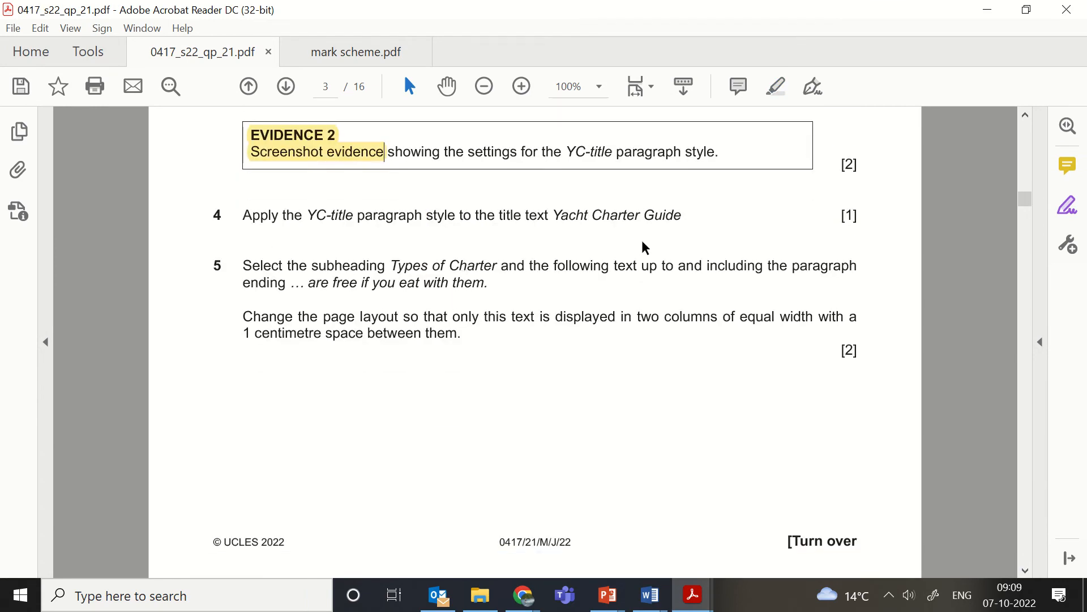
{"action": "left_click_drag", "start_coordinate": [244, 214], "coordinate": [723, 211]}
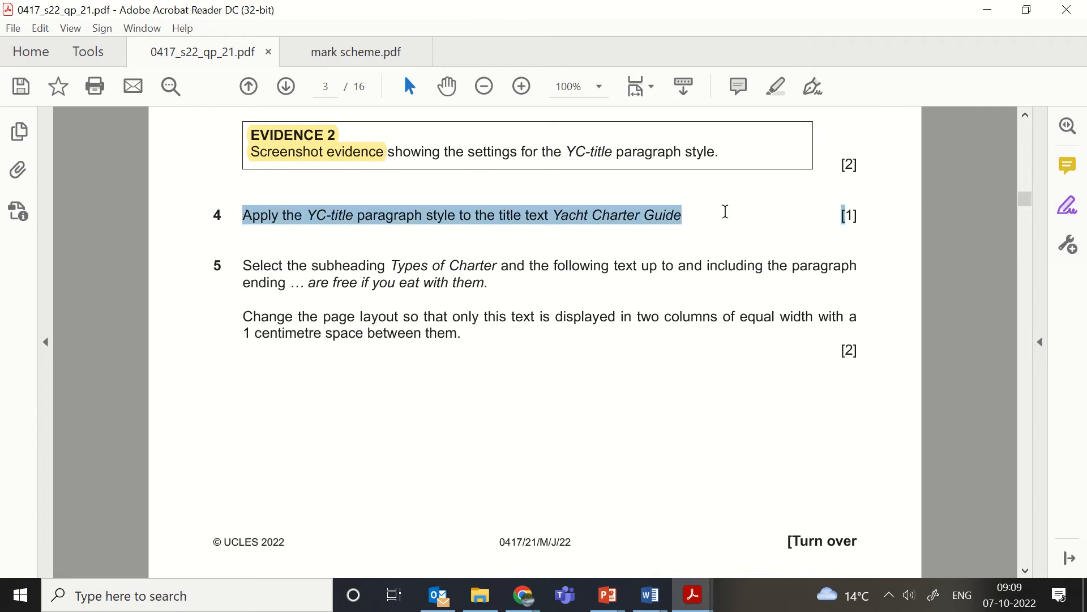
{"action": "left_click", "coordinate": [777, 82]}
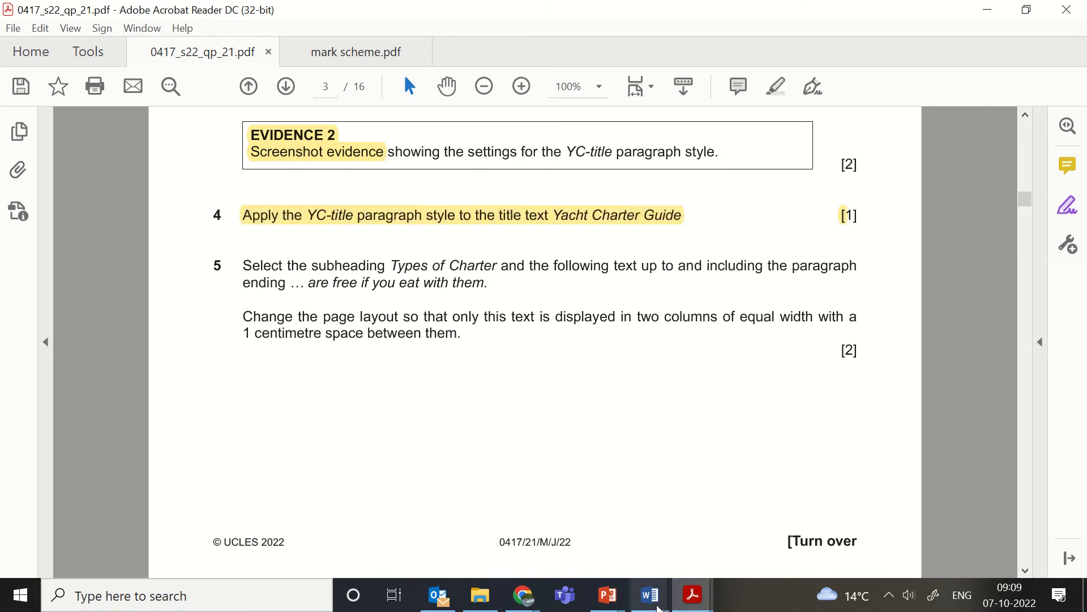
- Switch to YCGUIDE.rtf in Word and select the Yacht Charter Guide title to check which style it uses
{"action": "mouse_move", "coordinate": [651, 595]}
{"action": "left_click", "coordinate": [725, 555]}
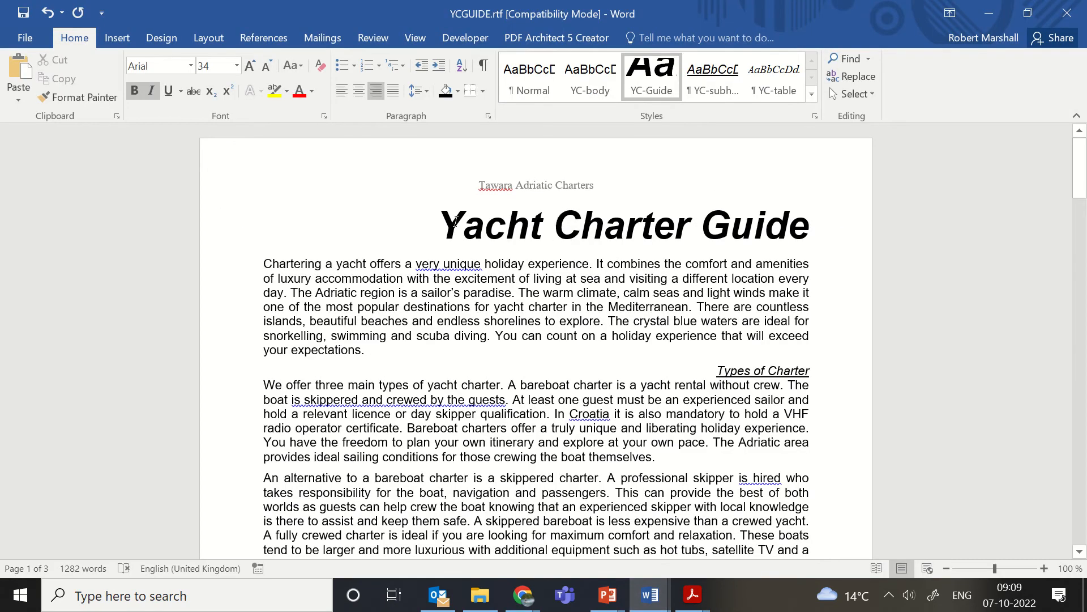
{"action": "left_click_drag", "start_coordinate": [443, 222], "coordinate": [816, 226]}
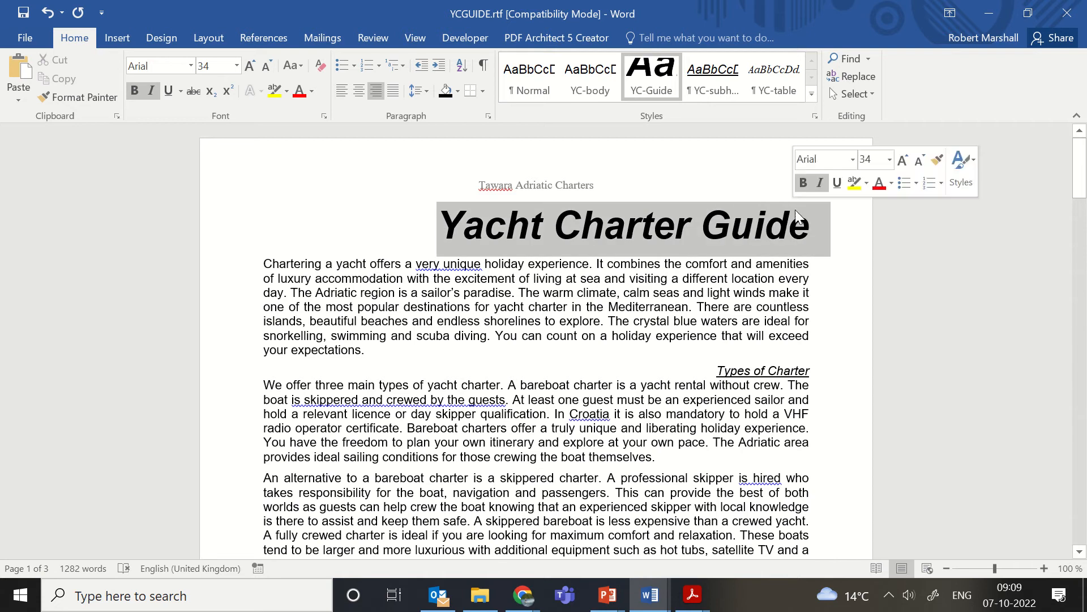
{"action": "left_click", "coordinate": [676, 268]}
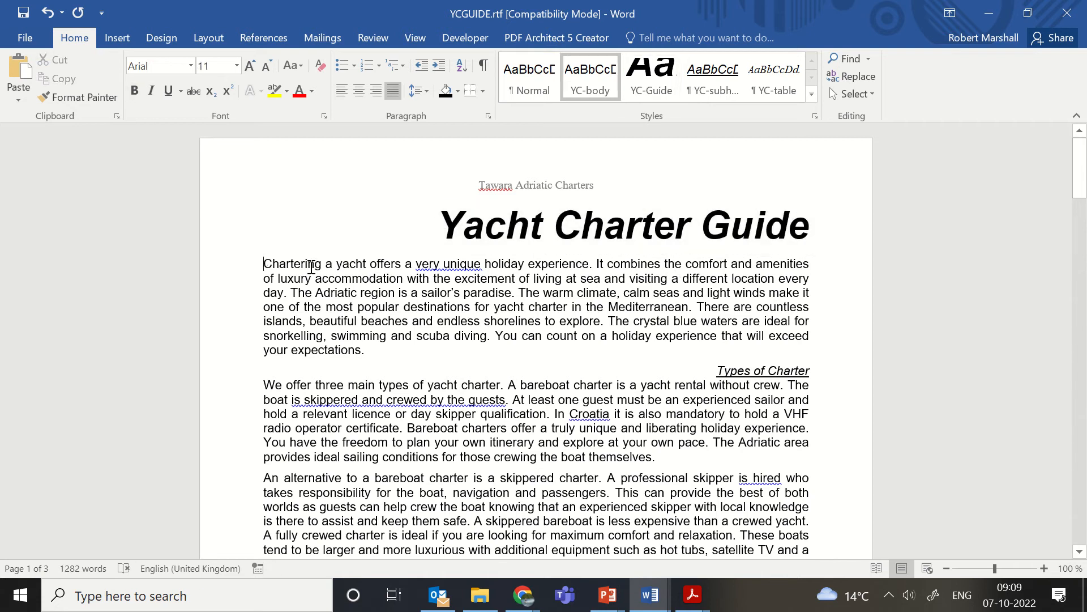
- Try the YC-Guide style on the opening paragraph and restore that paragraph to YC-body
{"action": "left_click_drag", "start_coordinate": [311, 267], "coordinate": [396, 349]}
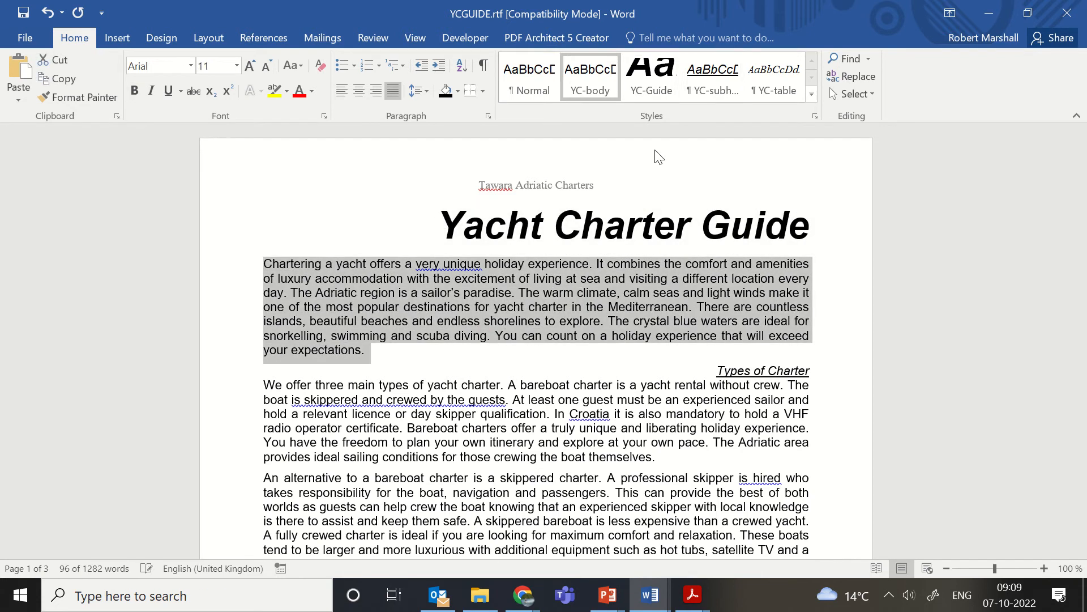
{"action": "left_click", "coordinate": [660, 80]}
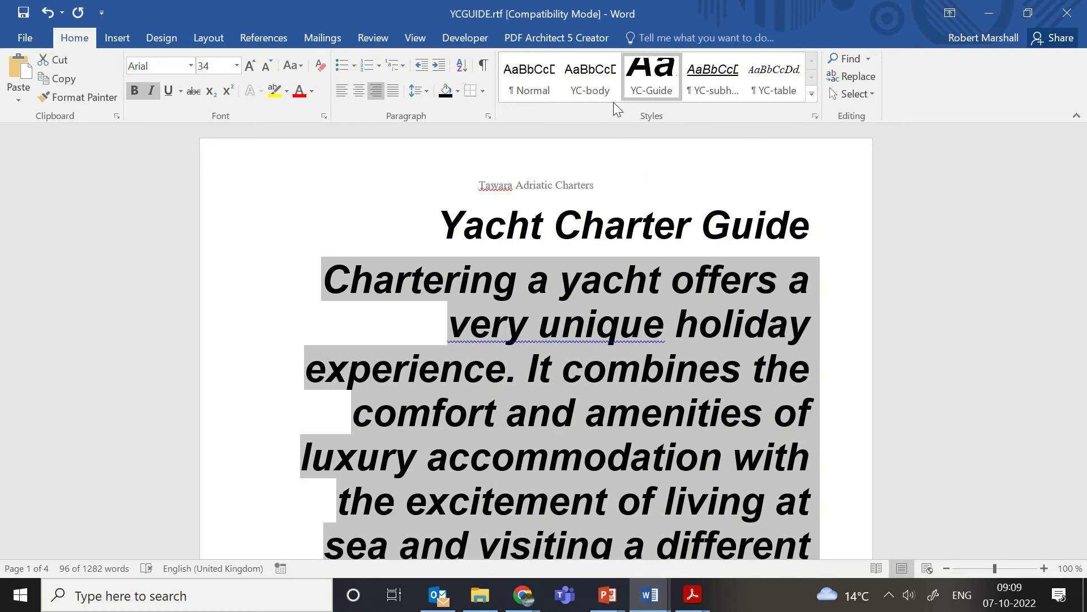
{"action": "left_click", "coordinate": [602, 85]}
{"action": "left_click", "coordinate": [629, 356]}
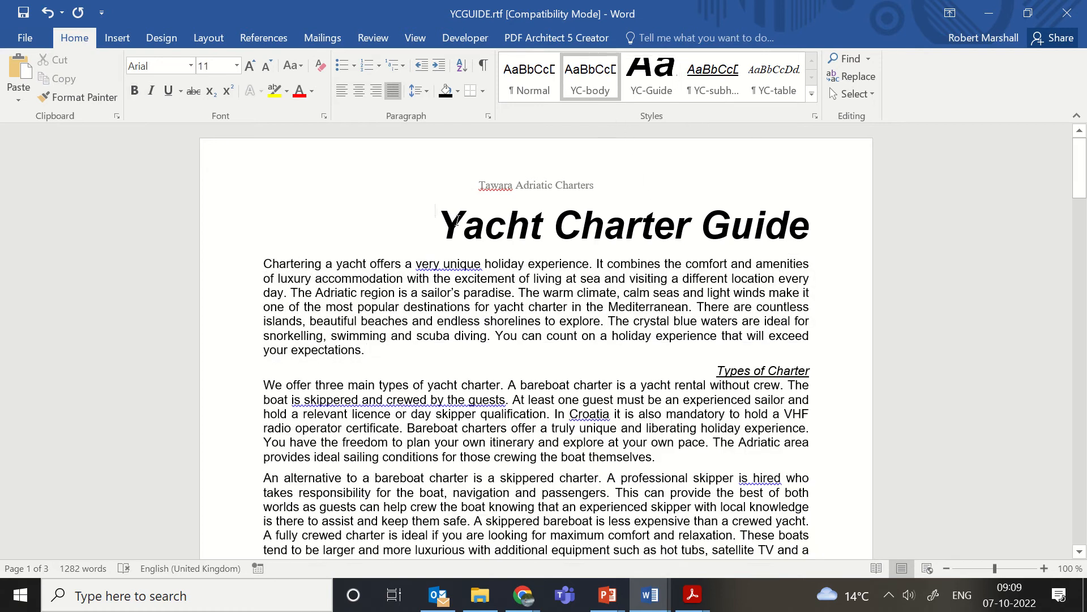
- Select the Yacht Charter Guide title again and check it against the YC-Guide style
{"action": "left_click_drag", "start_coordinate": [458, 220], "coordinate": [800, 225]}
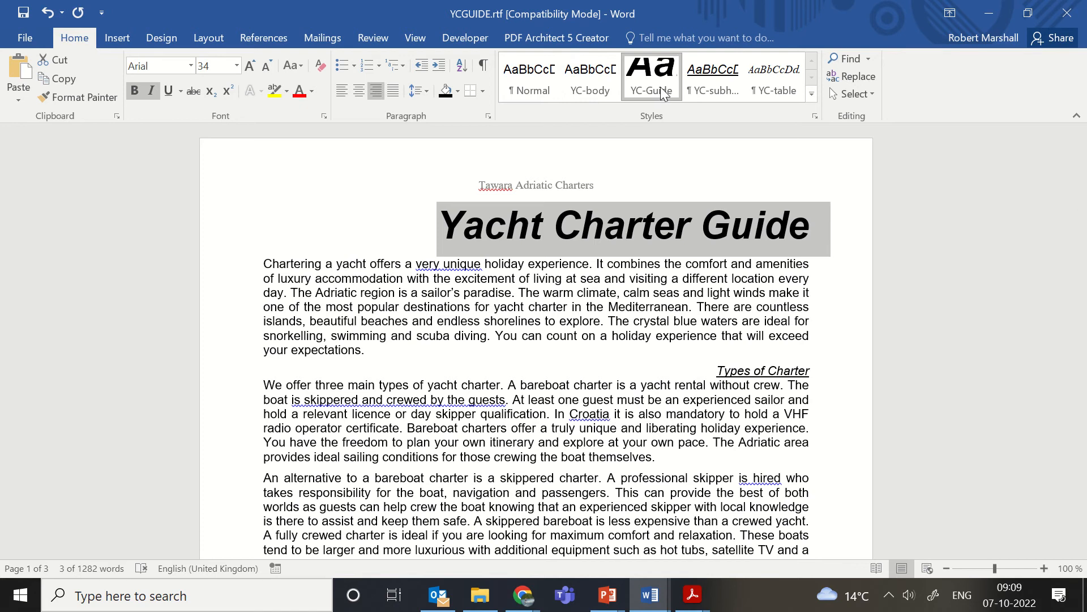
{"action": "left_click", "coordinate": [640, 398]}
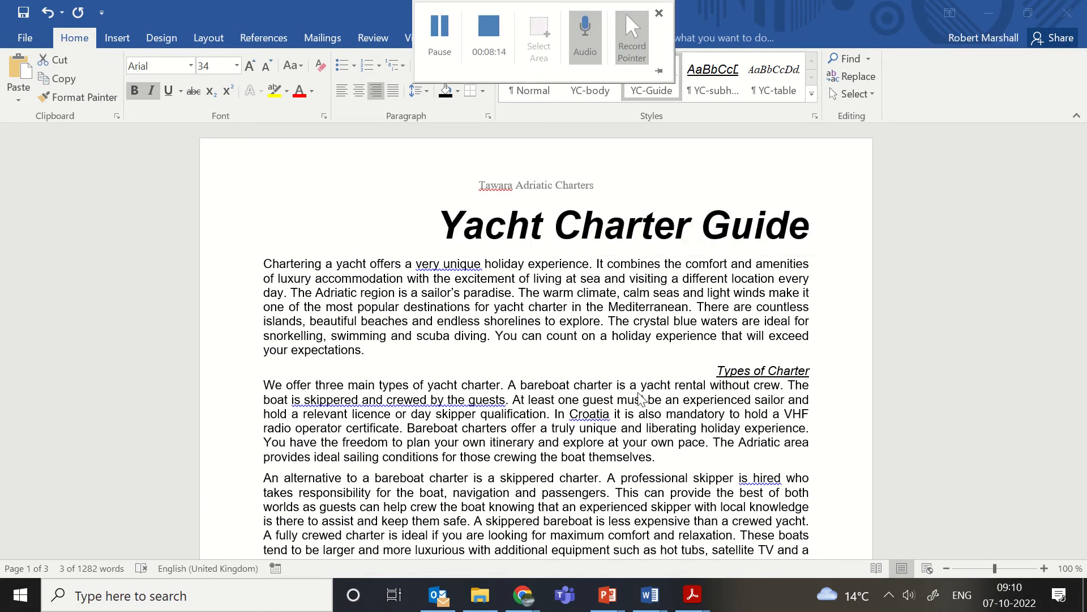
- Switch back to the question paper PDF and highlight the subheading name "Types of Charter" in task 5
{"action": "mouse_move", "coordinate": [692, 595]}
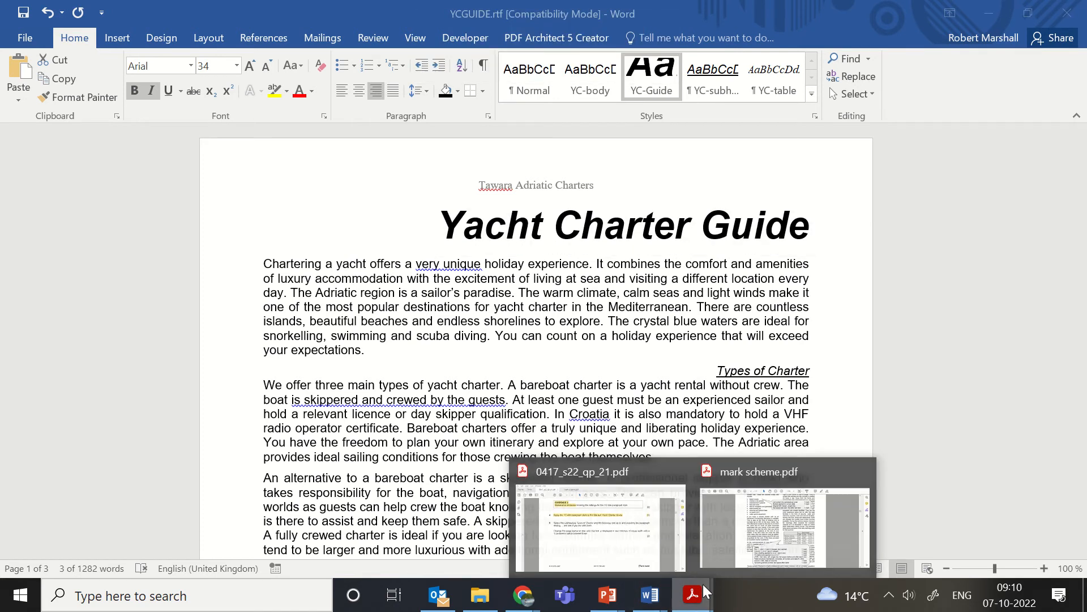
{"action": "left_click", "coordinate": [641, 544]}
{"action": "scroll", "coordinate": [422, 312], "scroll_direction": "down", "scroll_amount": 2}
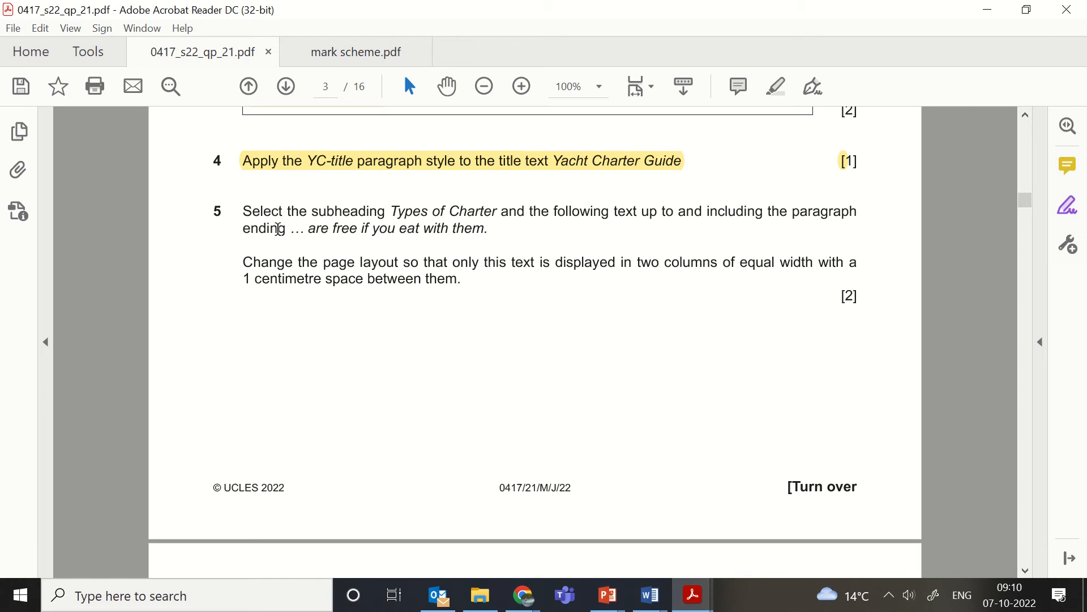
{"action": "left_click_drag", "start_coordinate": [237, 209], "coordinate": [390, 214]}
{"action": "left_click", "coordinate": [504, 218]}
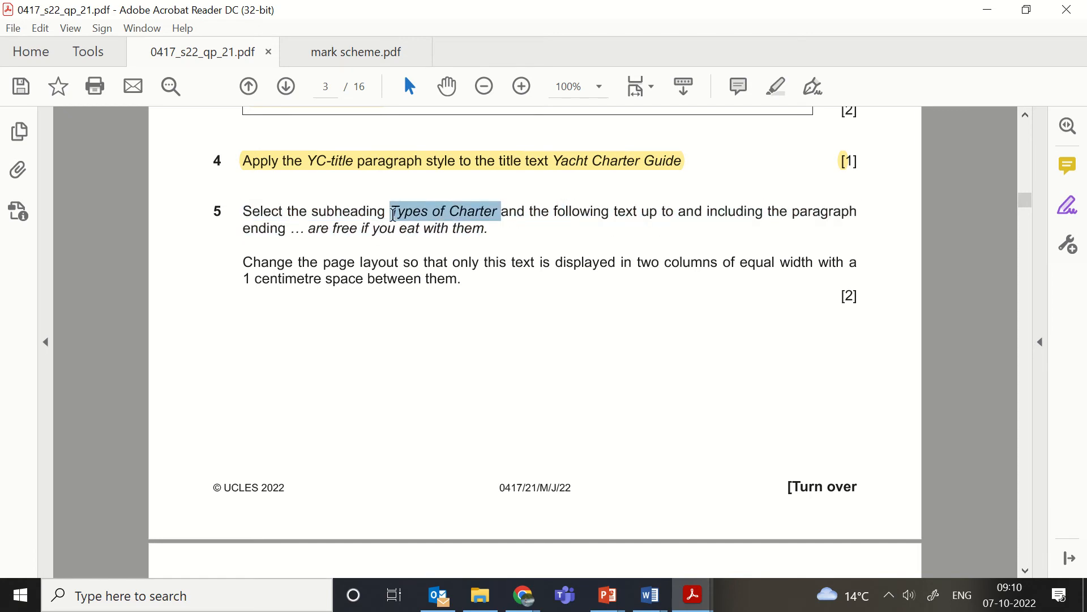
{"action": "left_click", "coordinate": [778, 87]}
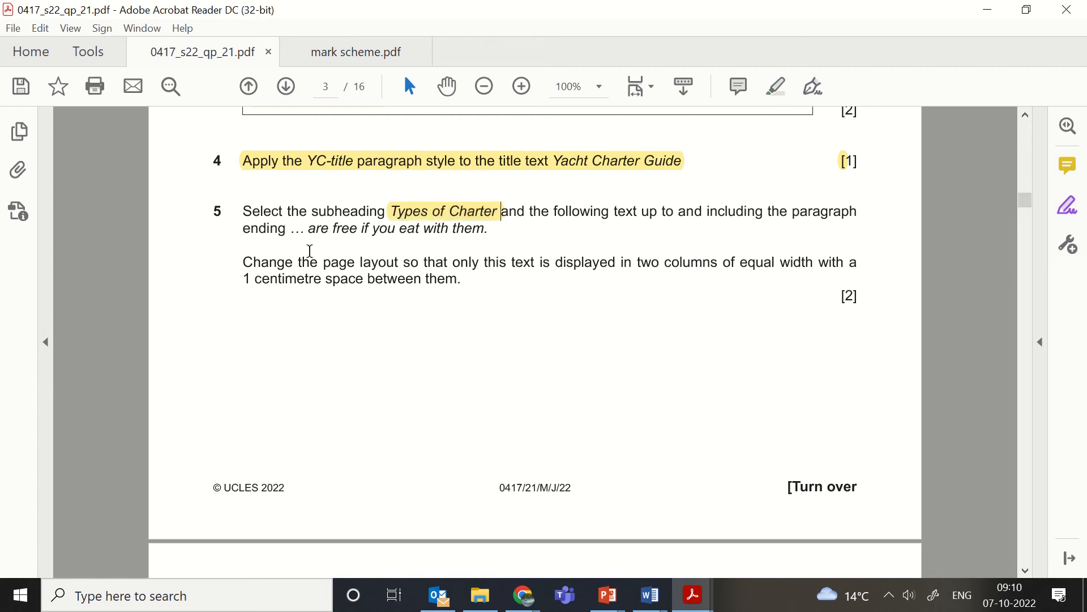
- Highlight the phrases "are free if you eat with them." and "centimetre space" in task 5
{"action": "left_click_drag", "start_coordinate": [305, 231], "coordinate": [489, 229]}
{"action": "left_click", "coordinate": [782, 89]}
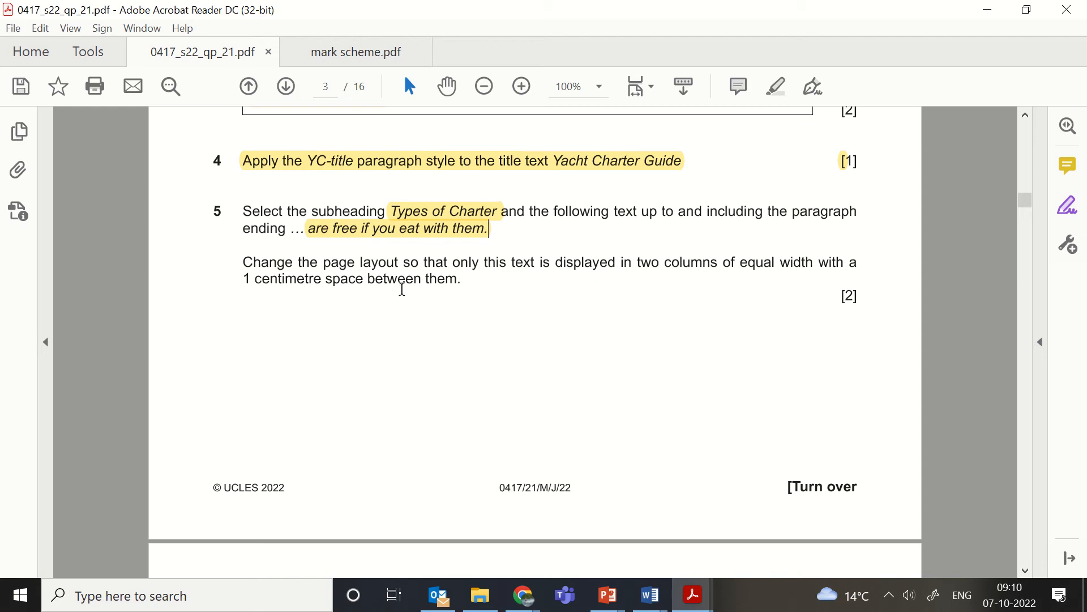
{"action": "left_click_drag", "start_coordinate": [247, 279], "coordinate": [357, 284]}
{"action": "left_click", "coordinate": [774, 89]}
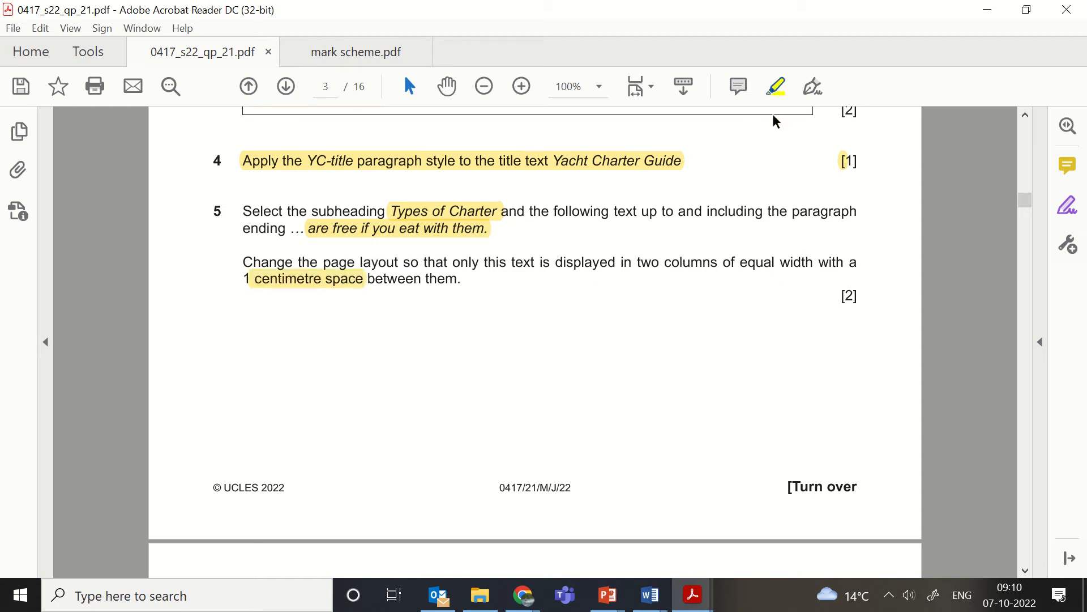
- Switch to YCGUIDE.rtf in Word and search for "are free if you" to locate the end of the text for task 5
{"action": "mouse_move", "coordinate": [666, 597]}
{"action": "left_click", "coordinate": [723, 539]}
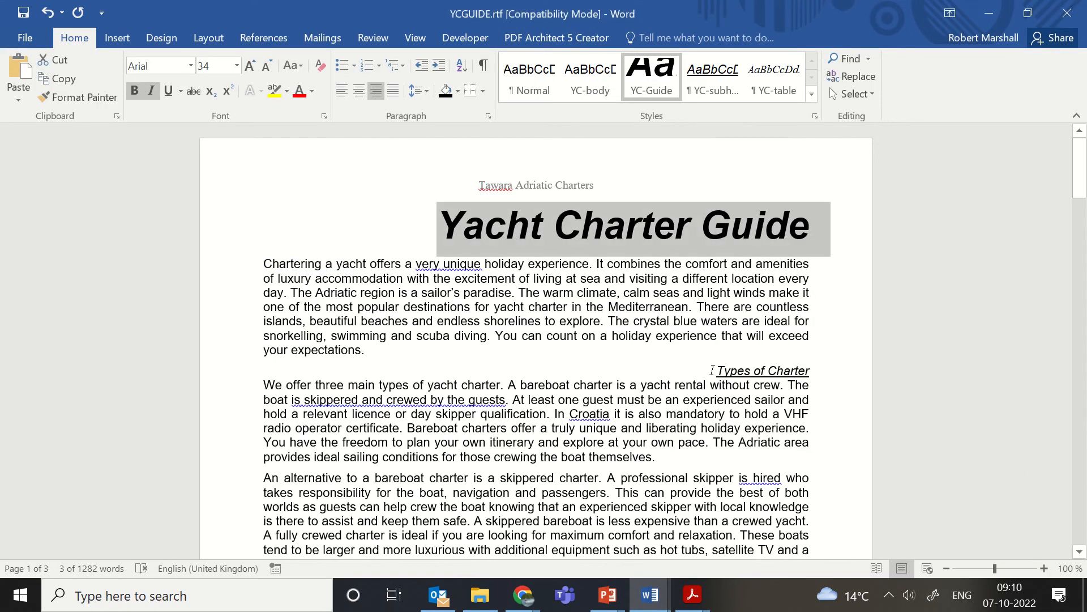
{"action": "key", "text": "ctrl+f"}
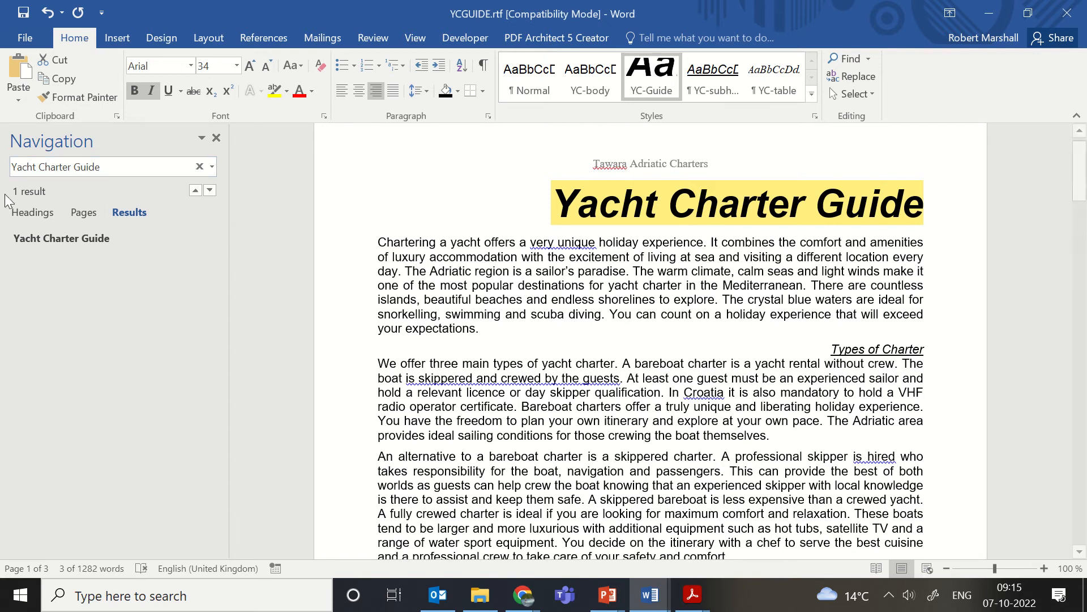
{"action": "left_click", "coordinate": [138, 166]}
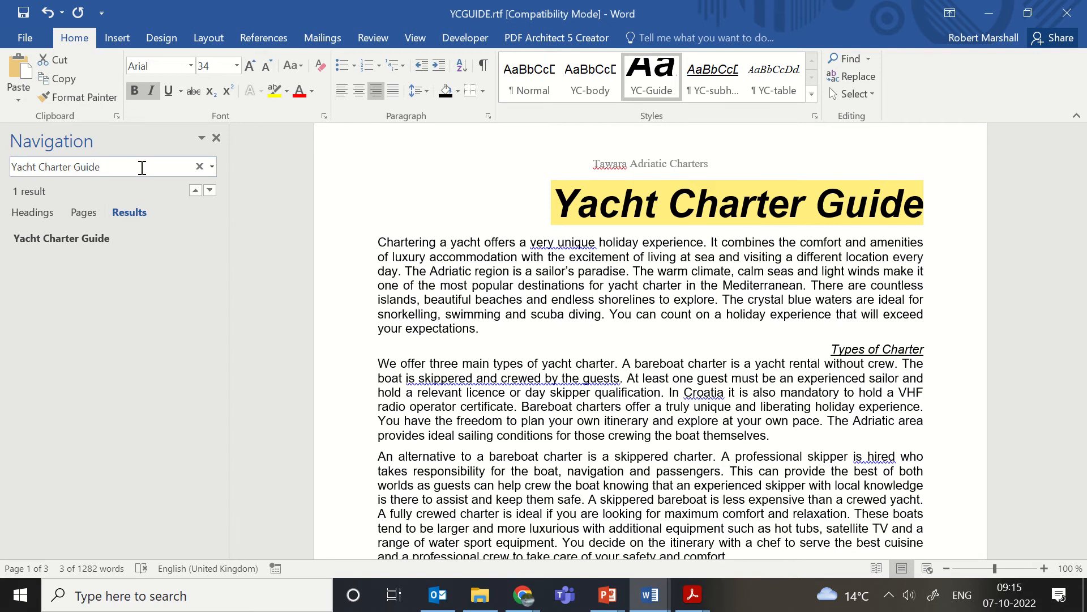
{"action": "left_click_drag", "start_coordinate": [142, 168], "coordinate": [7, 166]}
{"action": "type", "text": "are free if you"}
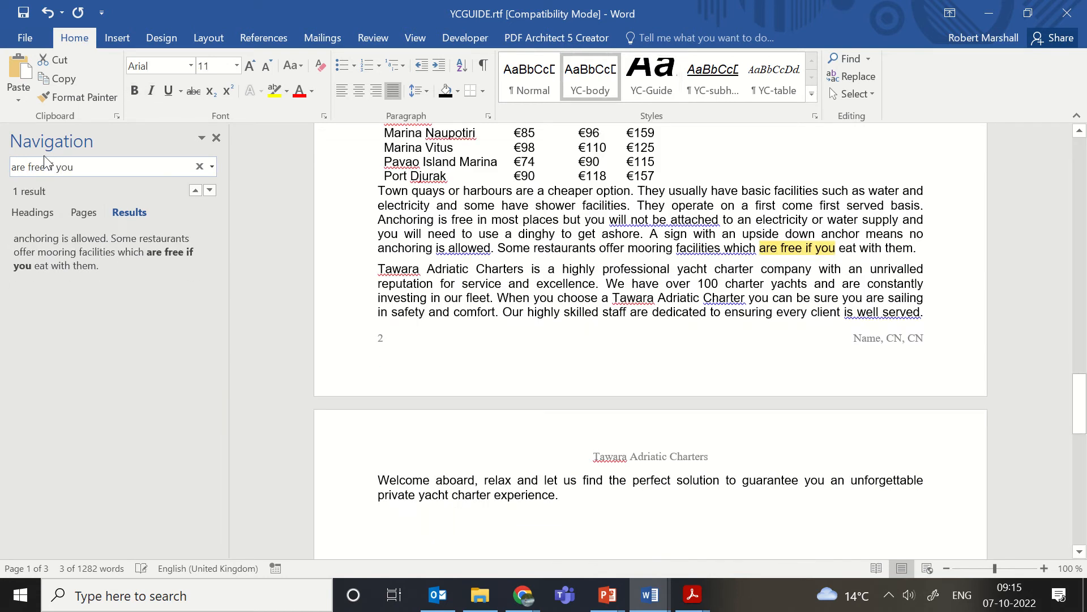
{"action": "scroll", "coordinate": [935, 311], "scroll_direction": "up", "scroll_amount": 4}
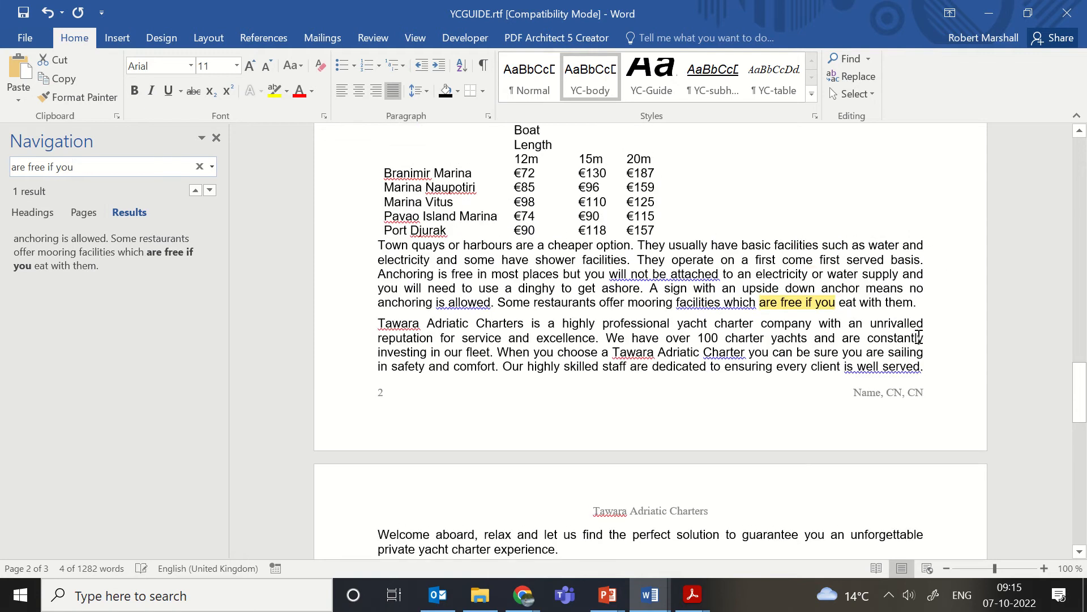
{"action": "left_click", "coordinate": [215, 138]}
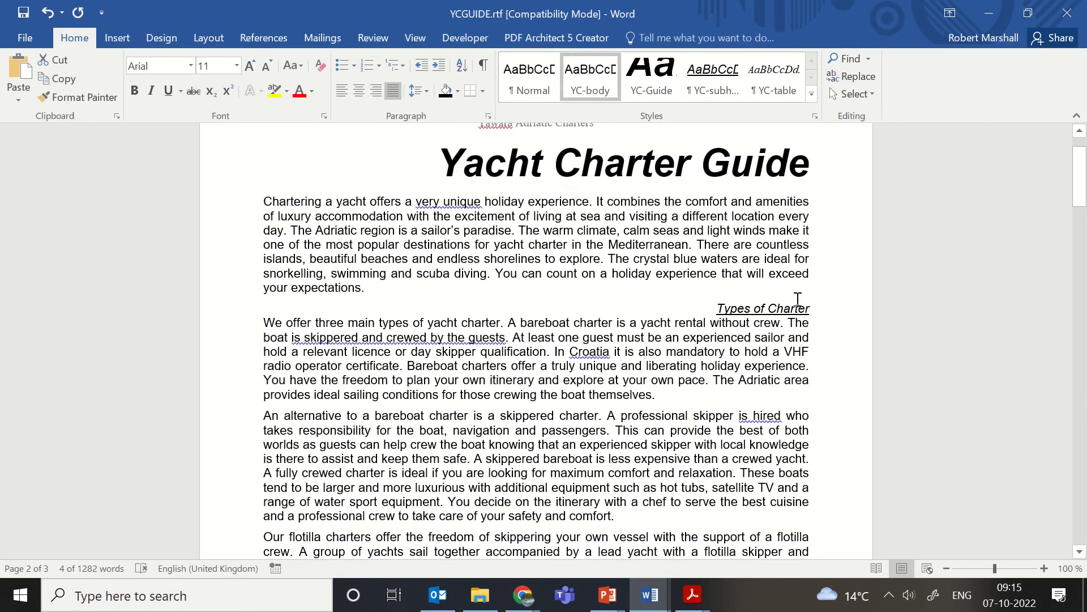
- Lay out the text from the Types of Charter subheading through "are free if you eat with them." in two equal columns with 1 cm spacing
{"action": "left_click", "coordinate": [702, 303]}
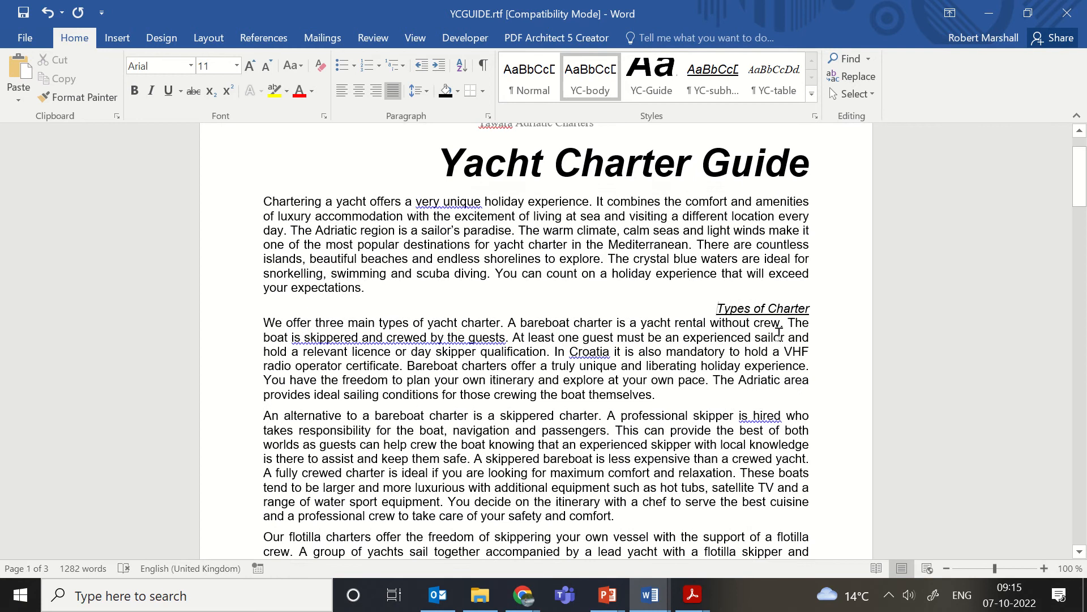
{"action": "left_click_drag", "start_coordinate": [779, 334], "coordinate": [814, 359]}
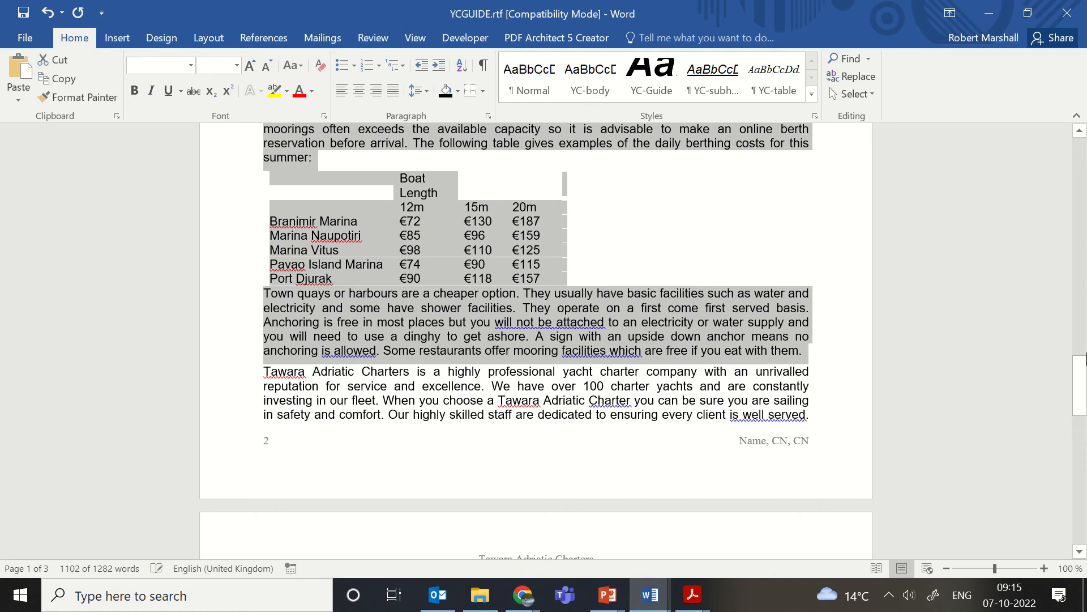
{"action": "left_click_drag", "start_coordinate": [1080, 366], "coordinate": [1076, 142]}
{"action": "left_click", "coordinate": [220, 36]}
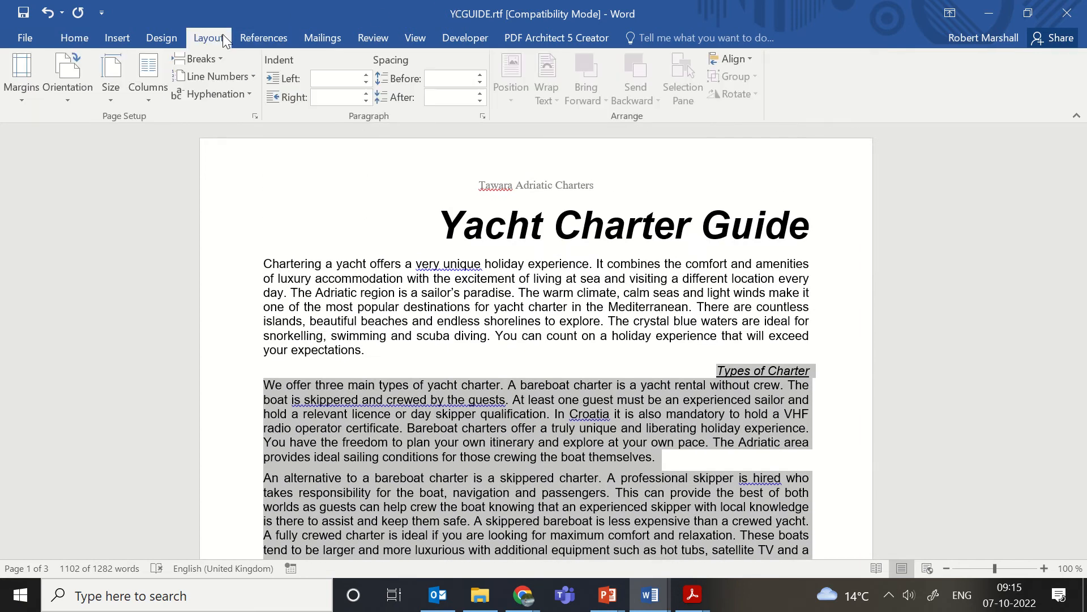
{"action": "left_click", "coordinate": [146, 79]}
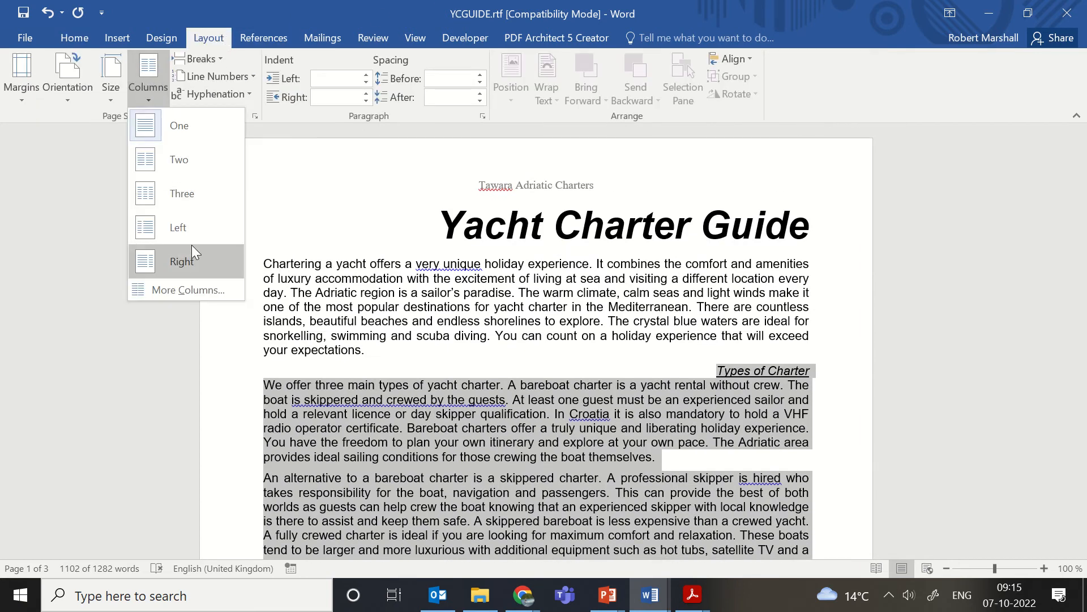
{"action": "left_click", "coordinate": [189, 290]}
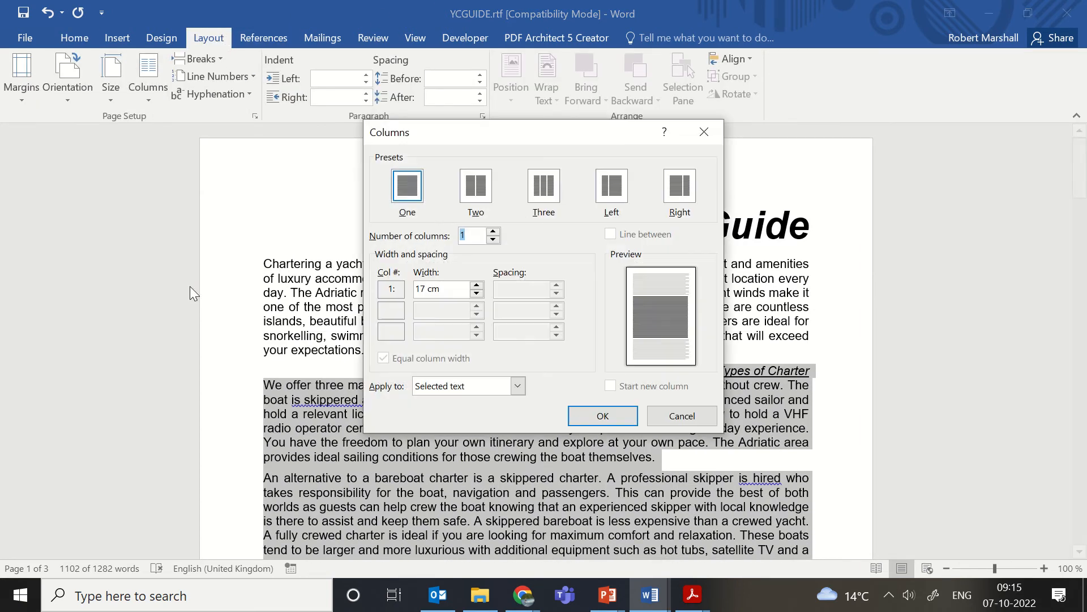
{"action": "left_click", "coordinate": [482, 190]}
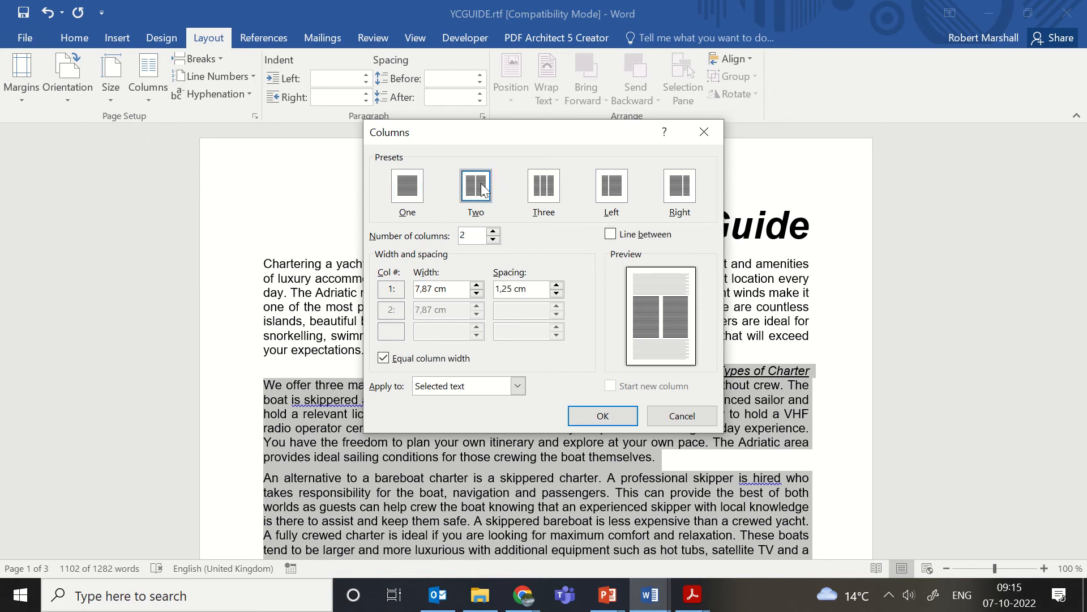
{"action": "left_click", "coordinate": [558, 294]}
{"action": "left_click", "coordinate": [557, 295]}
{"action": "left_click", "coordinate": [557, 295]}
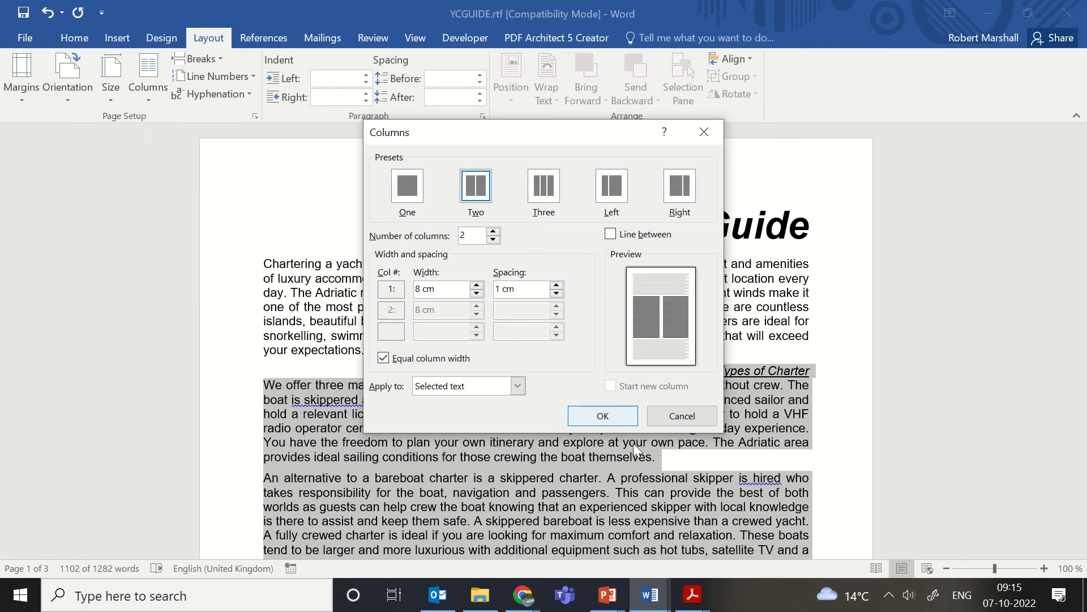
{"action": "left_click", "coordinate": [605, 415]}
{"action": "scroll", "coordinate": [618, 414], "scroll_direction": "down", "scroll_amount": 8}
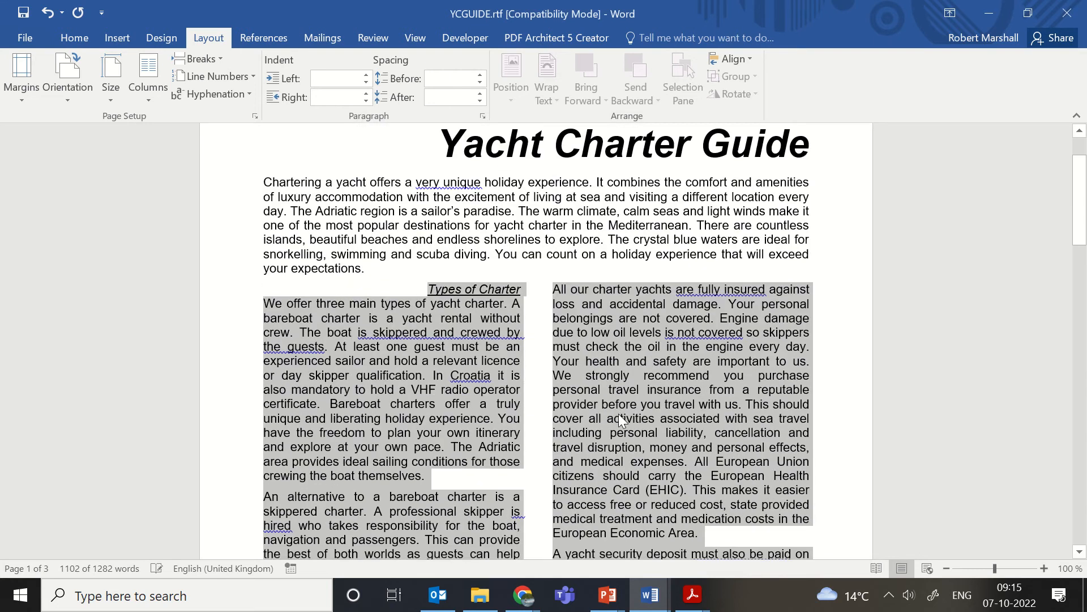
{"action": "left_click_drag", "start_coordinate": [1079, 260], "coordinate": [1043, 482]}
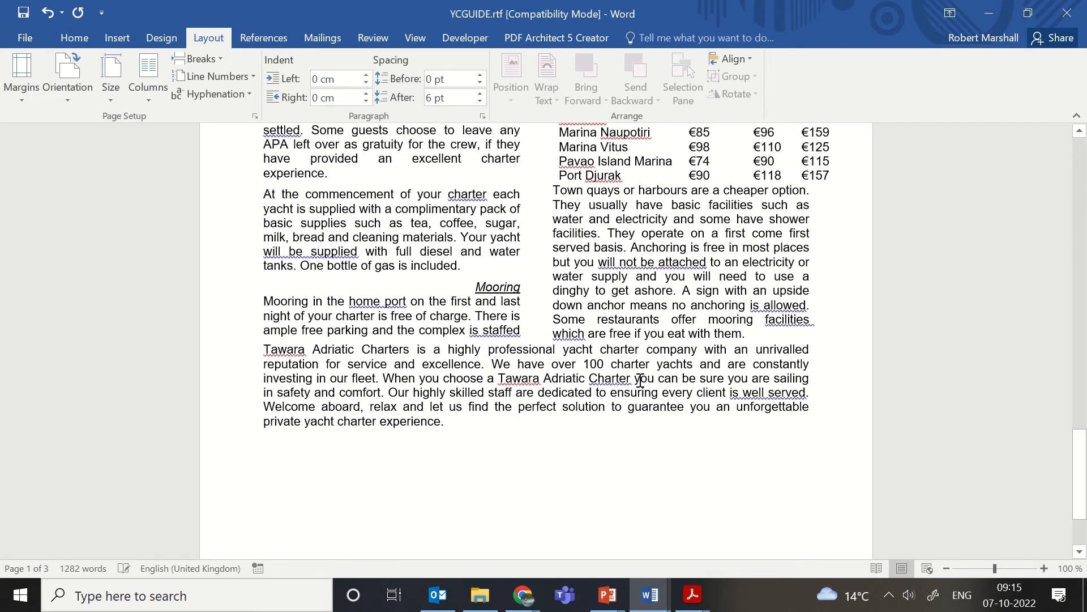
- Switch to the question paper PDF and highlight "Rotate the image 180 degrees." and "width of 4 centimetres with the aspect ratio maintained" in task 6
{"action": "left_click", "coordinate": [692, 595]}
{"action": "left_click", "coordinate": [643, 562]}
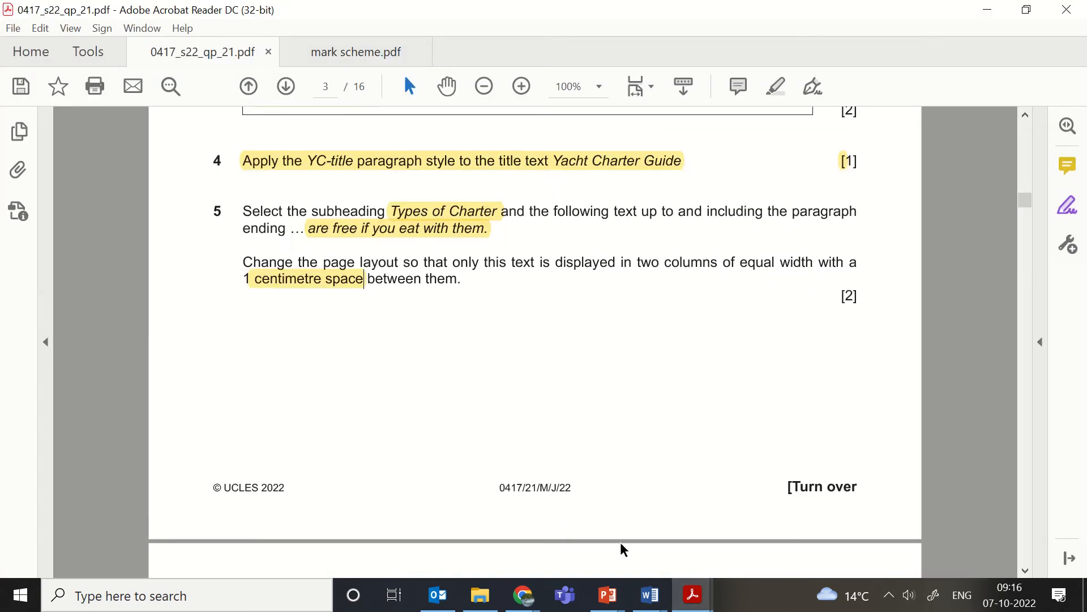
{"action": "scroll", "coordinate": [420, 270], "scroll_direction": "down", "scroll_amount": 10}
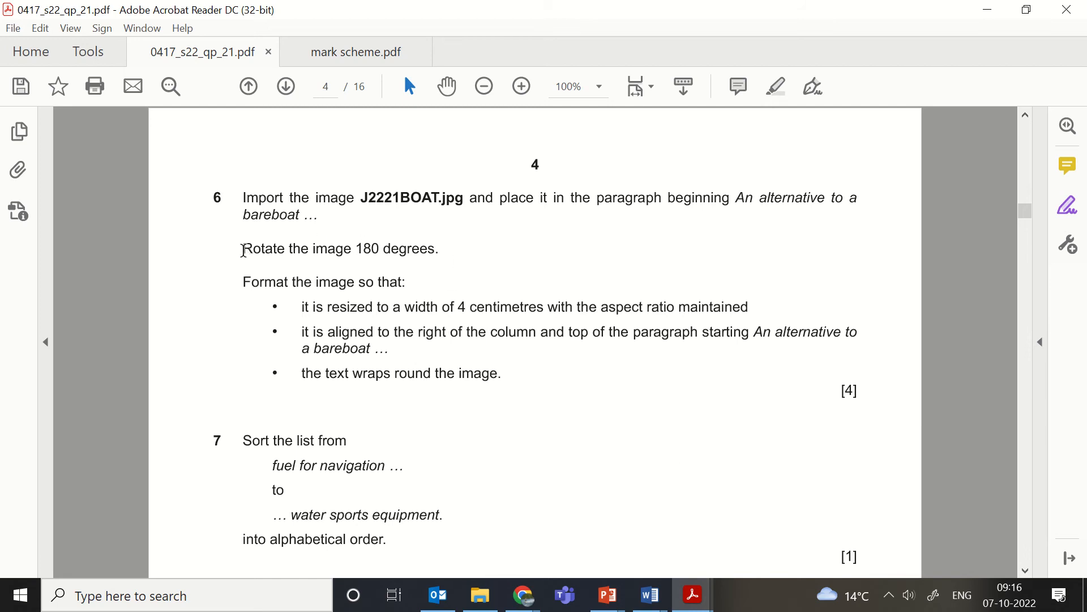
{"action": "mouse_move", "coordinate": [244, 249]}
{"action": "left_mouse_down"}
{"action": "mouse_move", "coordinate": [466, 257]}
{"action": "mouse_move", "coordinate": [442, 247]}
{"action": "left_mouse_up"}
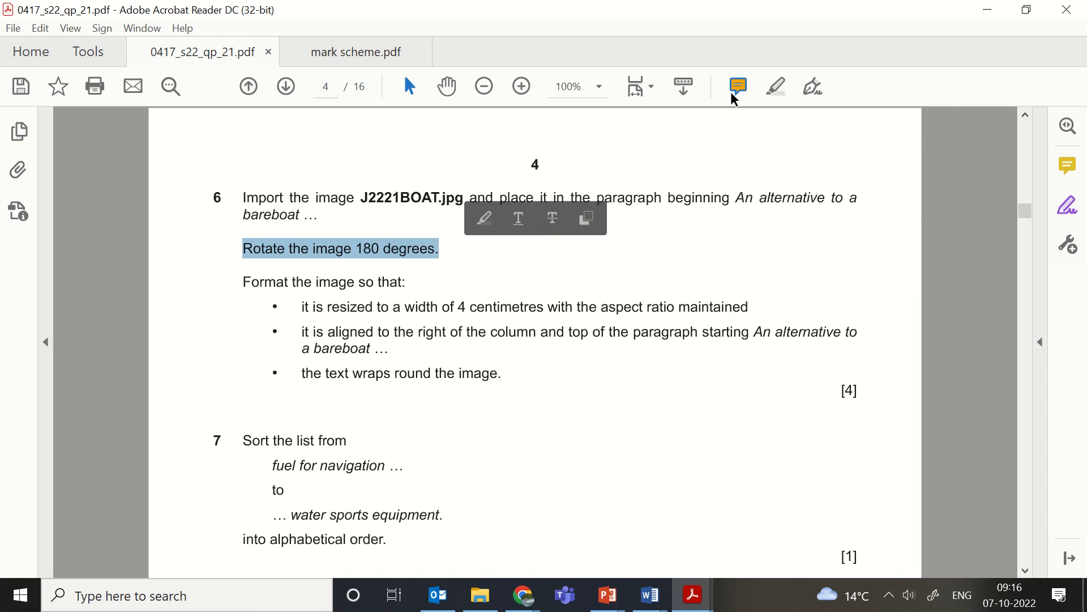
{"action": "left_click", "coordinate": [772, 90]}
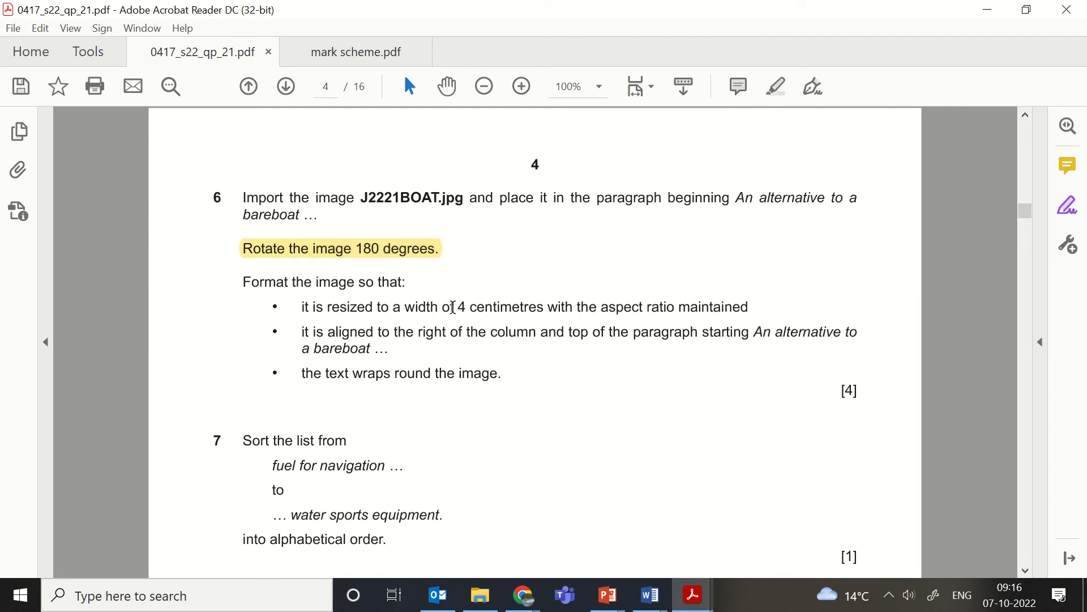
{"action": "mouse_move", "coordinate": [454, 308]}
{"action": "left_mouse_down"}
{"action": "mouse_move", "coordinate": [529, 333]}
{"action": "mouse_move", "coordinate": [432, 310]}
{"action": "mouse_move", "coordinate": [746, 309]}
{"action": "left_mouse_up"}
{"action": "left_click", "coordinate": [771, 98]}
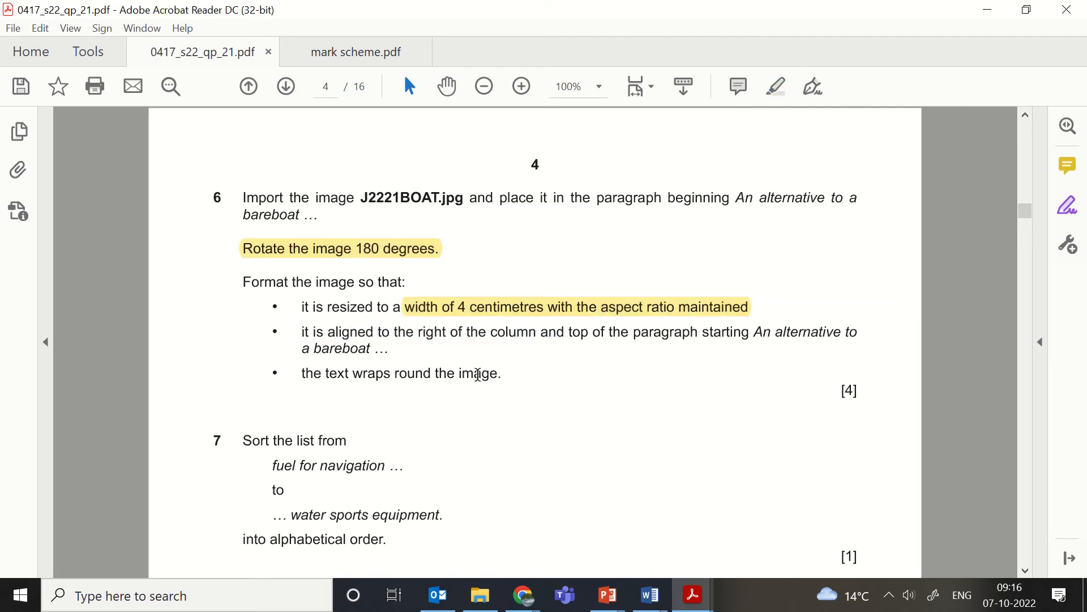
- Highlight "right of the column and", "An alternative to a bareboat …" and "the text wraps round the image." in task 6
{"action": "scroll", "coordinate": [478, 371], "scroll_direction": "down", "scroll_amount": 1}
{"action": "left_click_drag", "start_coordinate": [419, 278], "coordinate": [566, 278]}
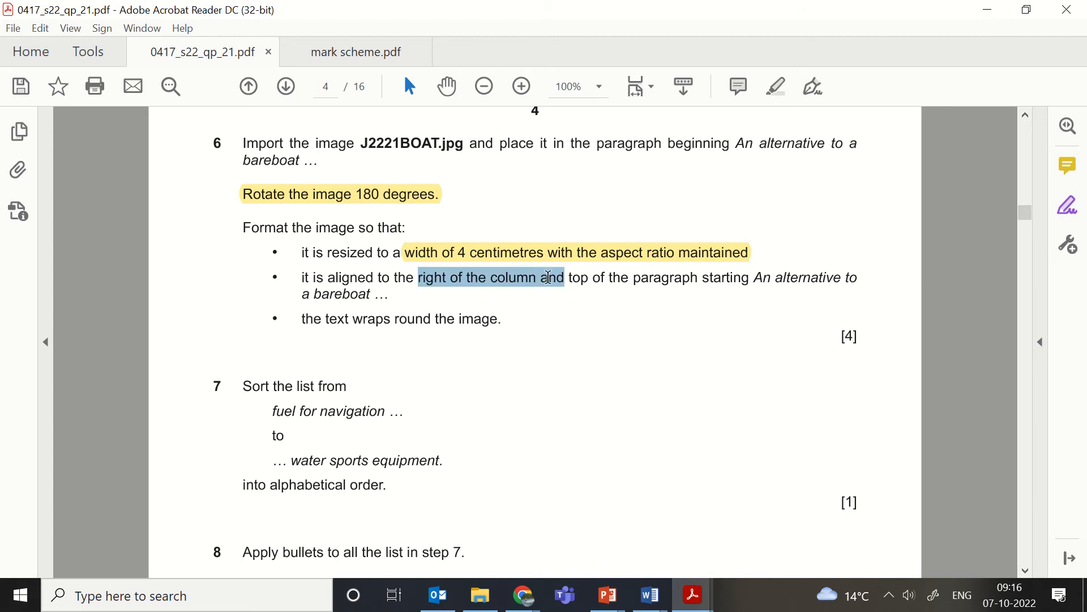
{"action": "left_click", "coordinate": [776, 88]}
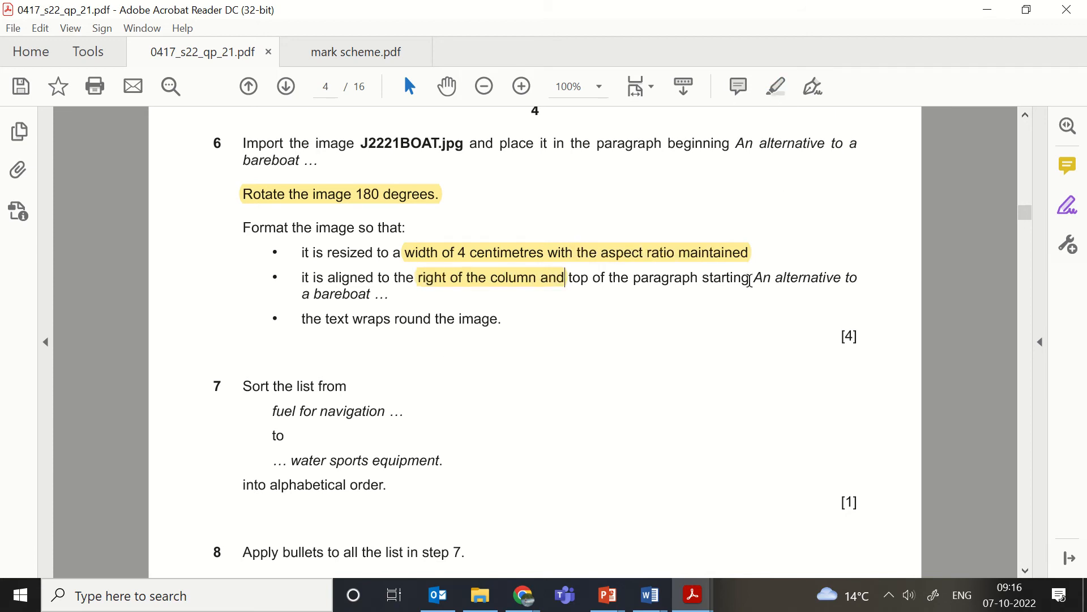
{"action": "mouse_move", "coordinate": [760, 277]}
{"action": "left_mouse_down"}
{"action": "mouse_move", "coordinate": [796, 296]}
{"action": "mouse_move", "coordinate": [519, 311]}
{"action": "mouse_move", "coordinate": [422, 297]}
{"action": "mouse_move", "coordinate": [445, 304]}
{"action": "mouse_move", "coordinate": [447, 318]}
{"action": "mouse_move", "coordinate": [502, 319]}
{"action": "left_mouse_up"}
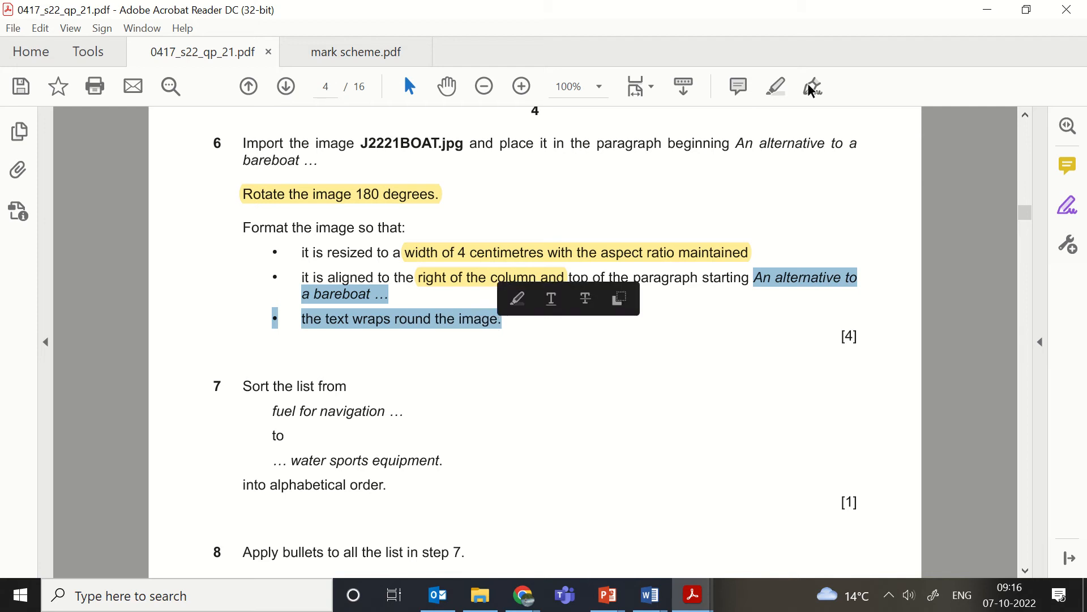
{"action": "left_click", "coordinate": [777, 87]}
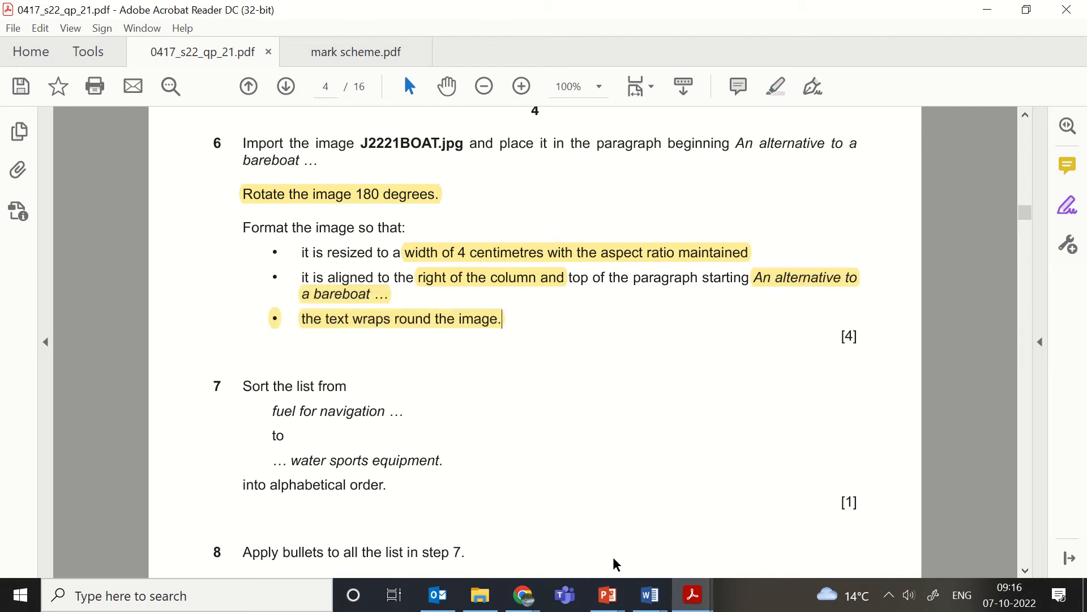
- Switch to YCGUIDE.rtf in Word and insert J2221BOAT.jpg at the start of the paragraph beginning "An alternative to a bareboat"
{"action": "left_click", "coordinate": [648, 609]}
{"action": "left_click", "coordinate": [677, 563]}
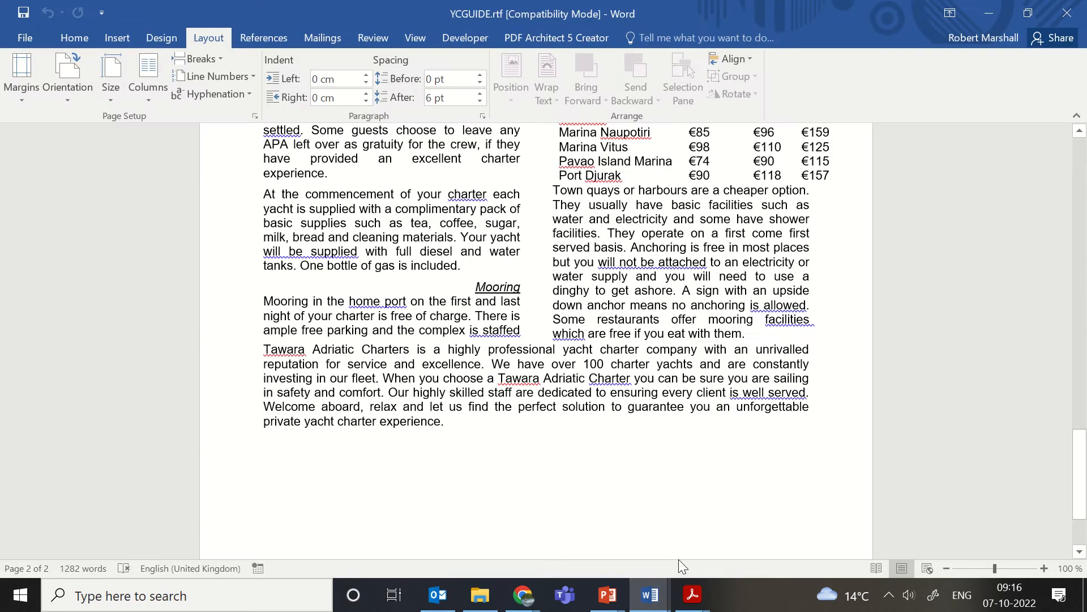
{"action": "scroll", "coordinate": [1086, 372], "scroll_direction": "up", "scroll_amount": 15}
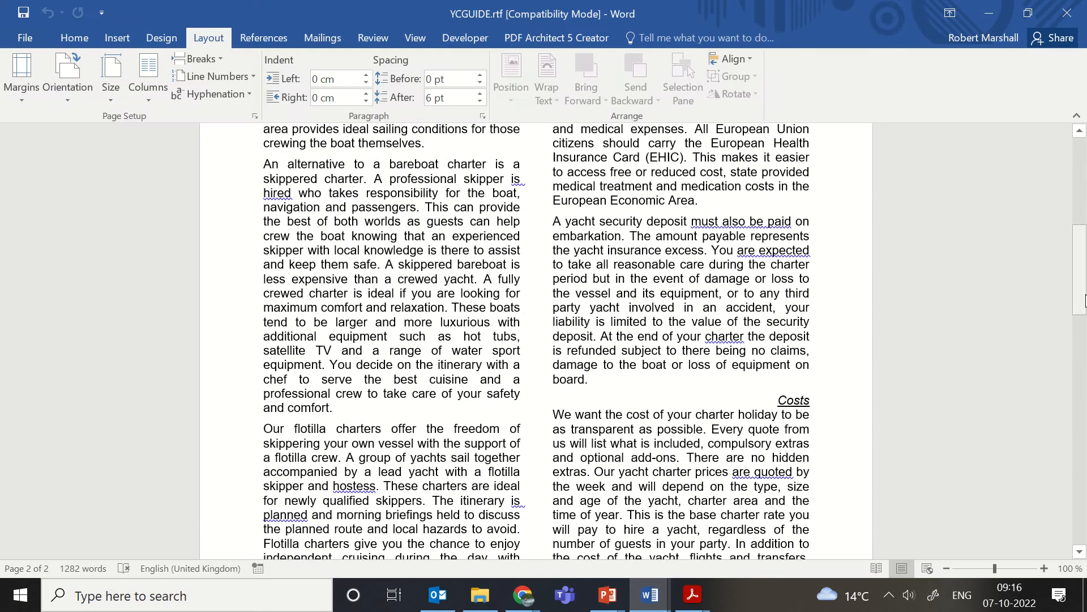
{"action": "scroll", "coordinate": [270, 415], "scroll_direction": "up", "scroll_amount": 5}
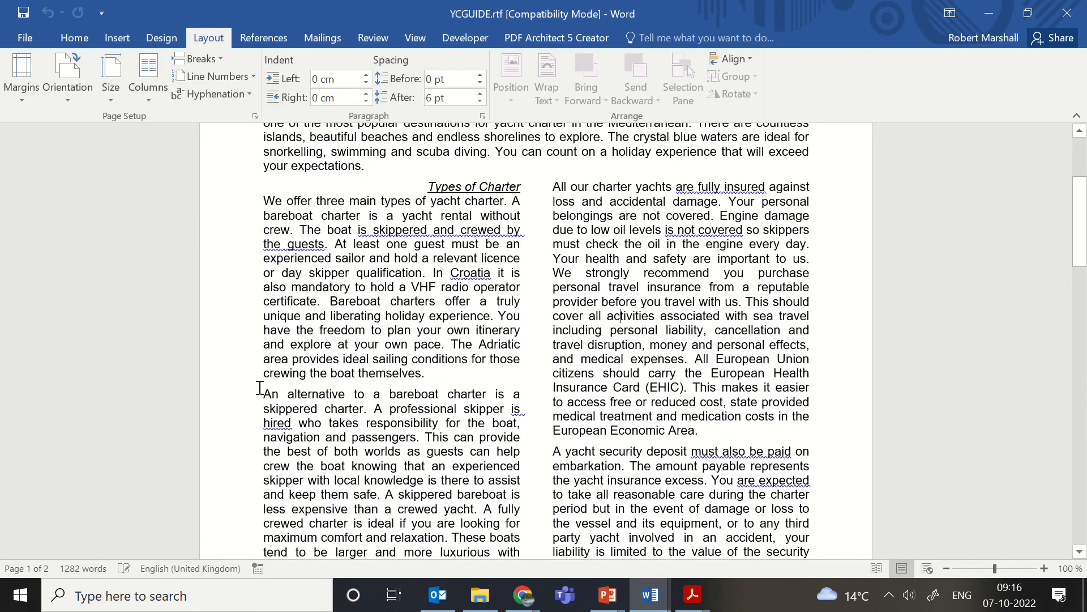
{"action": "scroll", "coordinate": [264, 266], "scroll_direction": "down", "scroll_amount": 3}
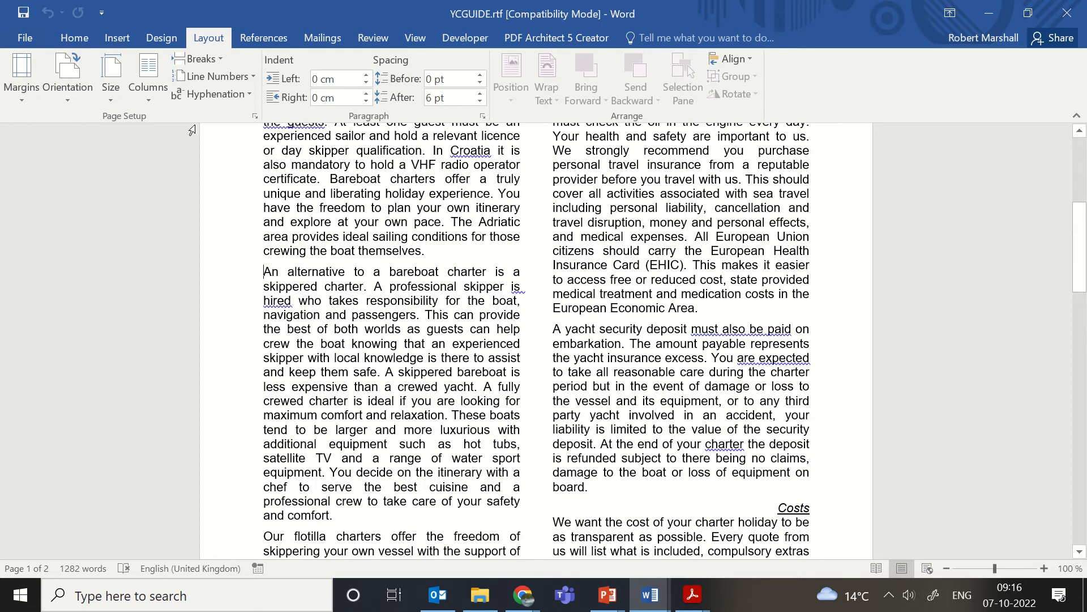
{"action": "left_click", "coordinate": [125, 40]}
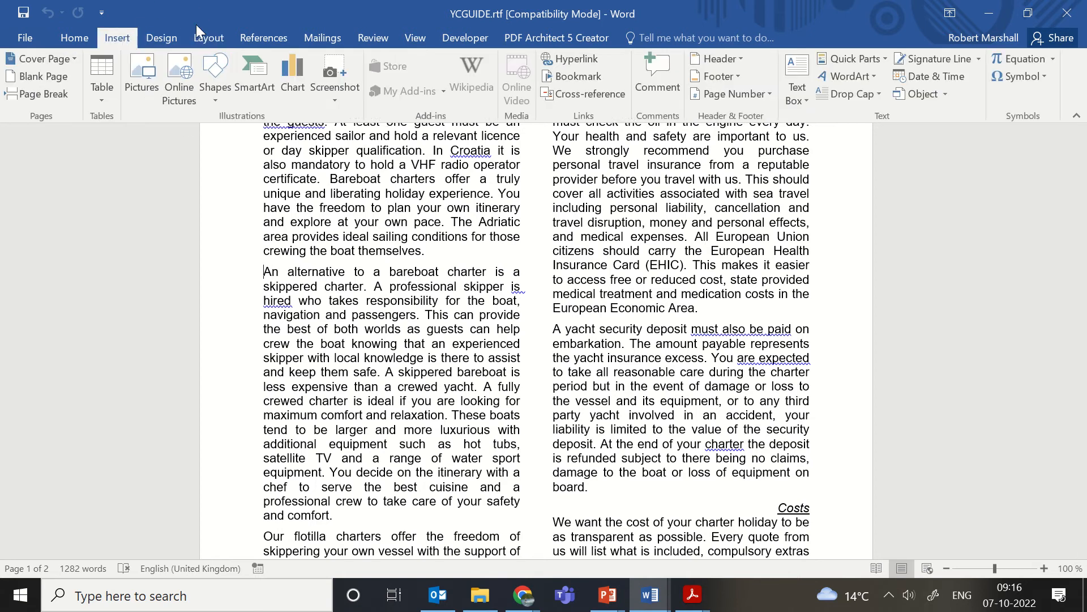
{"action": "left_click", "coordinate": [136, 76]}
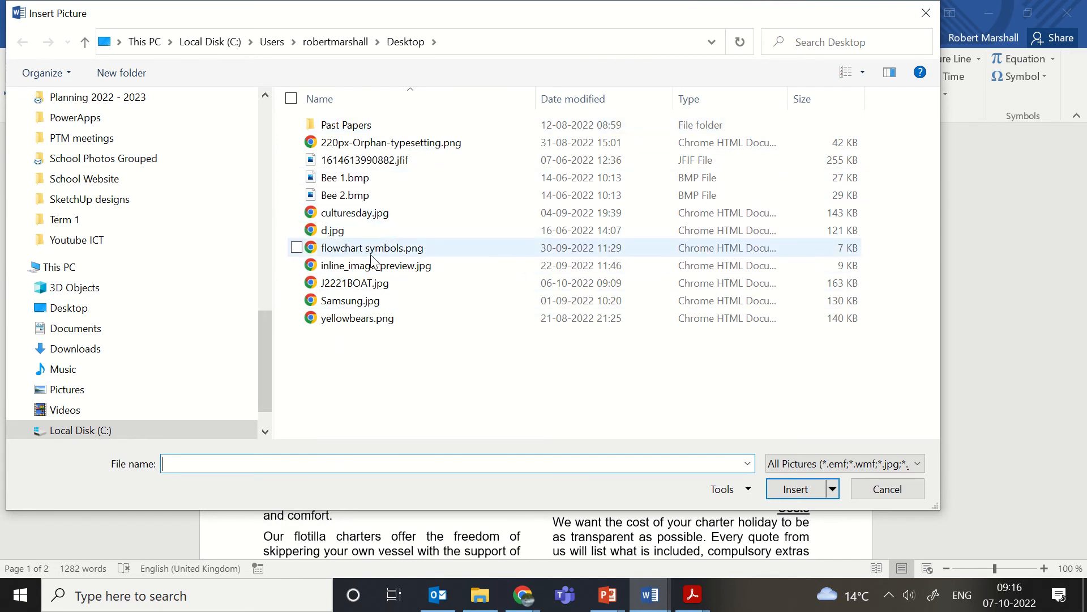
{"action": "left_click", "coordinate": [378, 284]}
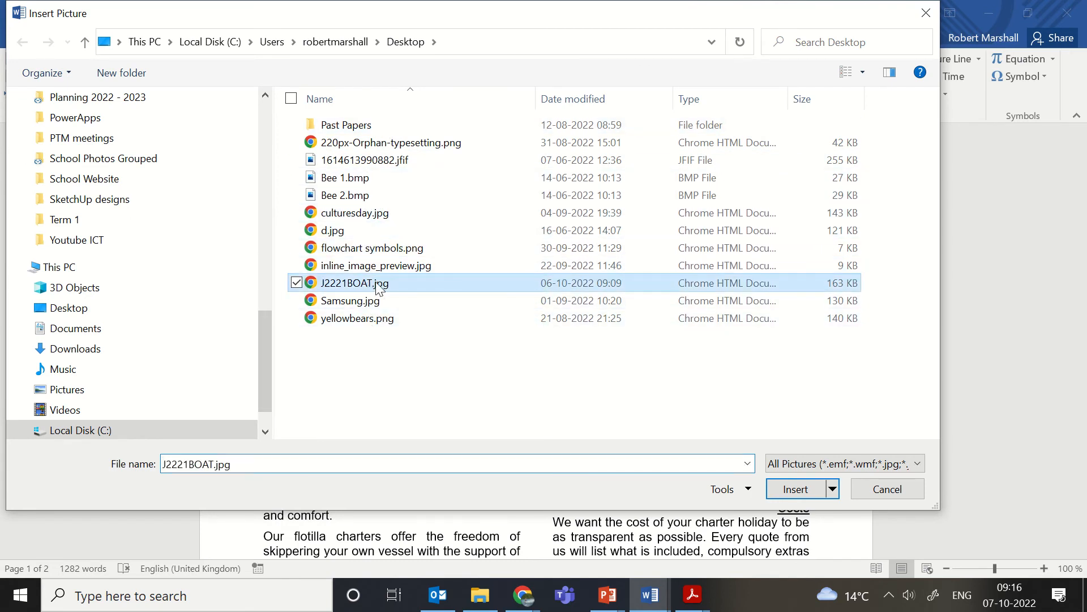
{"action": "left_click", "coordinate": [802, 491]}
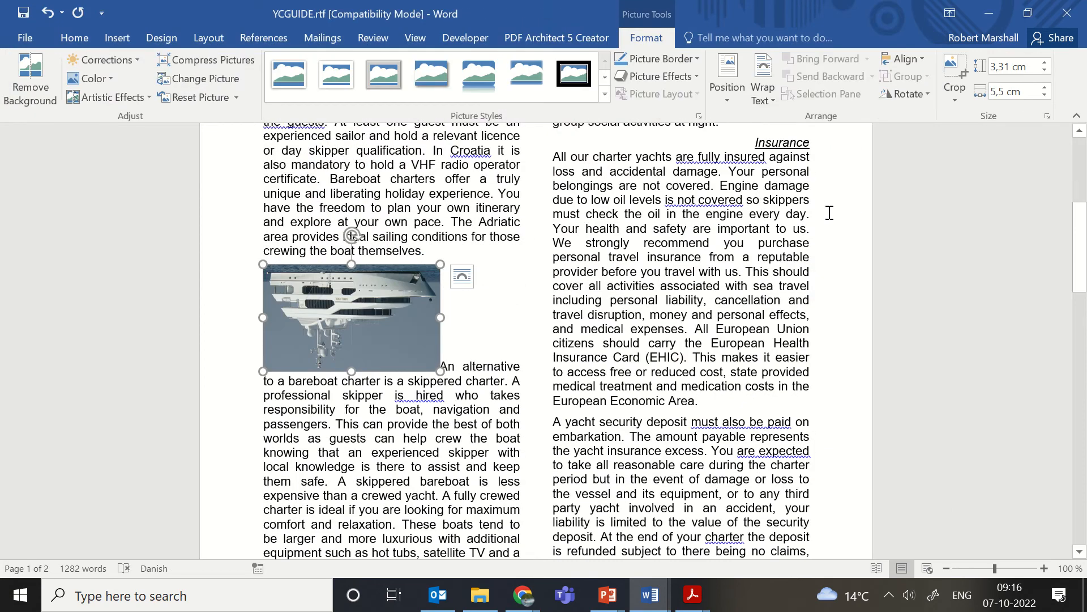
- Flip the inserted boat image vertically to turn it upright
{"action": "mouse_move", "coordinate": [622, 2]}
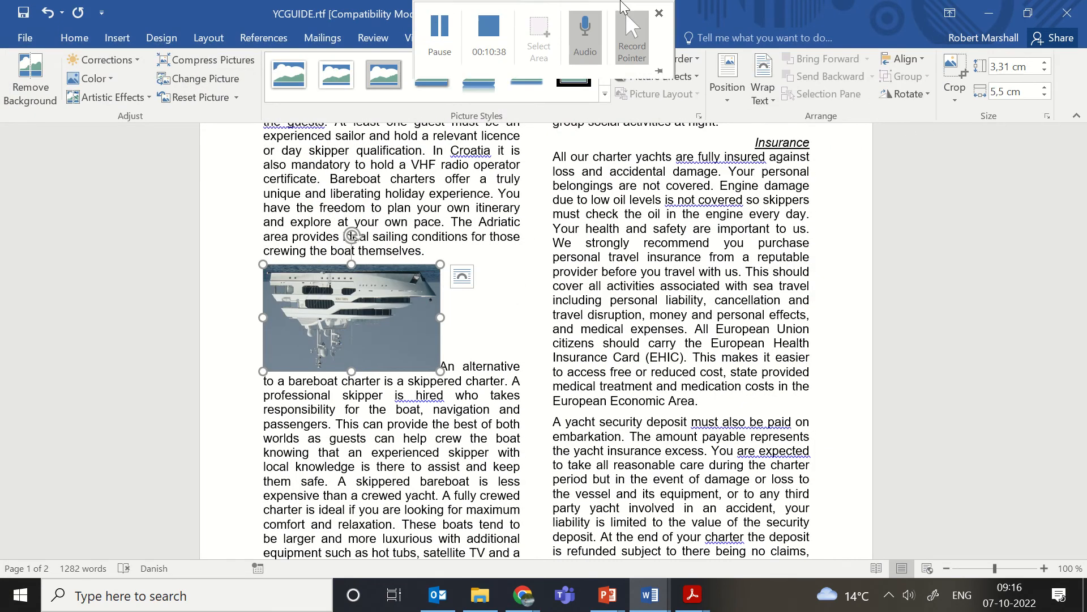
{"action": "left_click", "coordinate": [918, 94]}
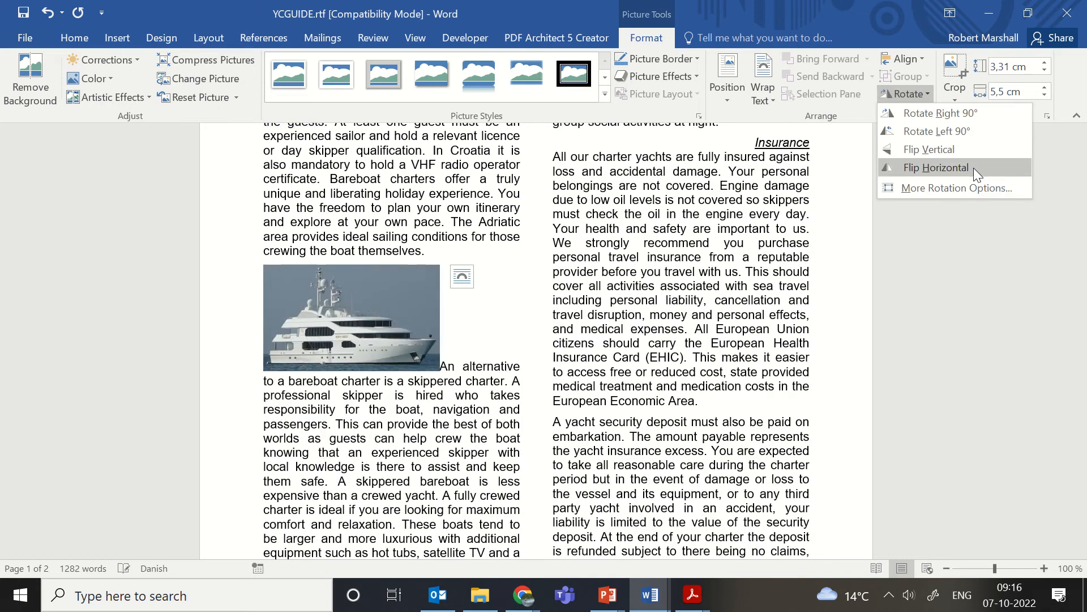
{"action": "left_click", "coordinate": [963, 168]}
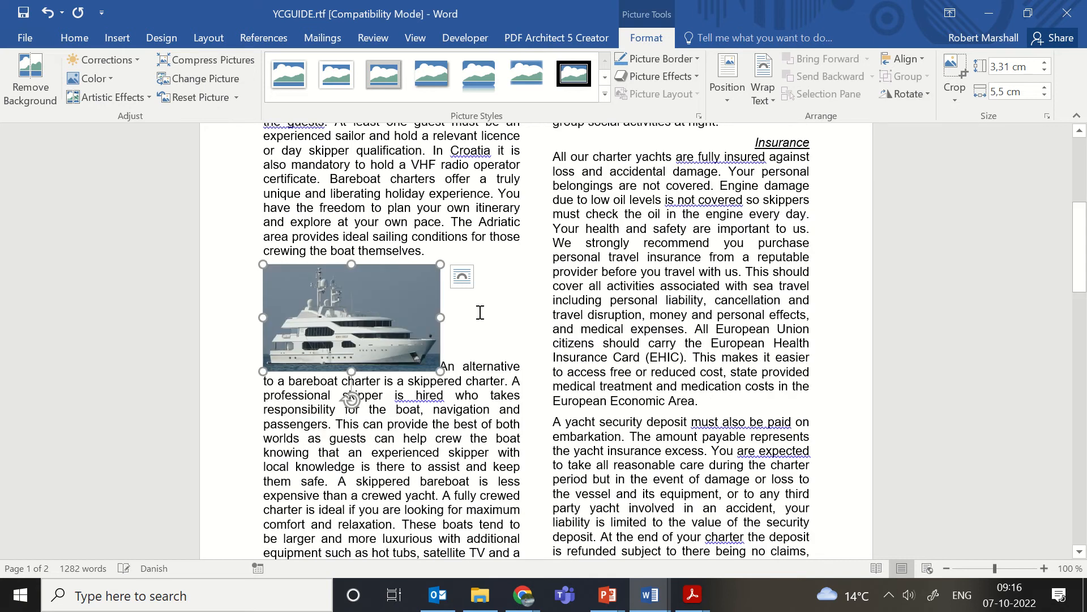
- Apply Tight text wrapping to the boat image and move it to the right edge of the column, level with the paragraph's top
{"action": "left_click", "coordinate": [770, 99]}
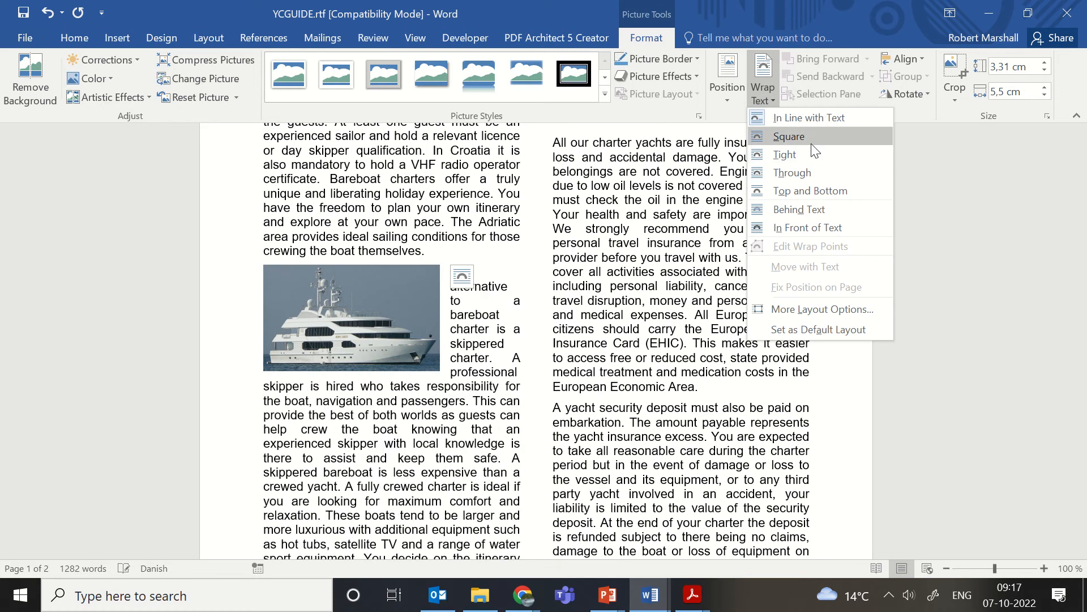
{"action": "left_click", "coordinate": [801, 152]}
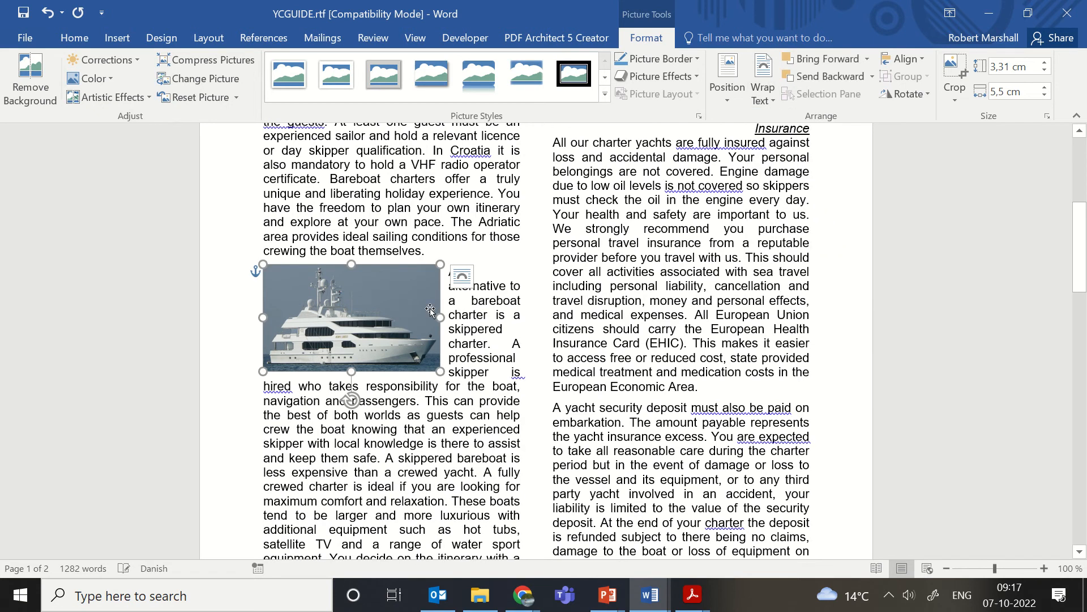
{"action": "left_click_drag", "start_coordinate": [356, 323], "coordinate": [437, 323]}
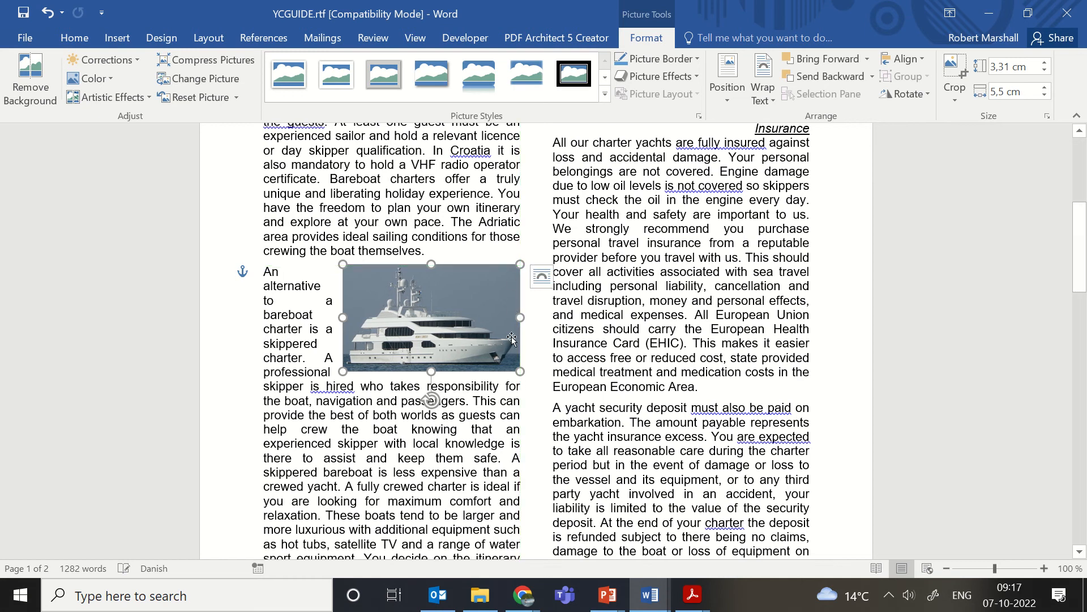
- Reduce the boat image's width to 4 cm, keeping its aspect ratio
{"action": "left_click", "coordinate": [1045, 94]}
{"action": "left_click", "coordinate": [1045, 94]}
{"action": "left_click", "coordinate": [1046, 94]}
{"action": "left_click", "coordinate": [1045, 94]}
{"action": "left_click", "coordinate": [1045, 94]}
{"action": "left_click", "coordinate": [1046, 94]}
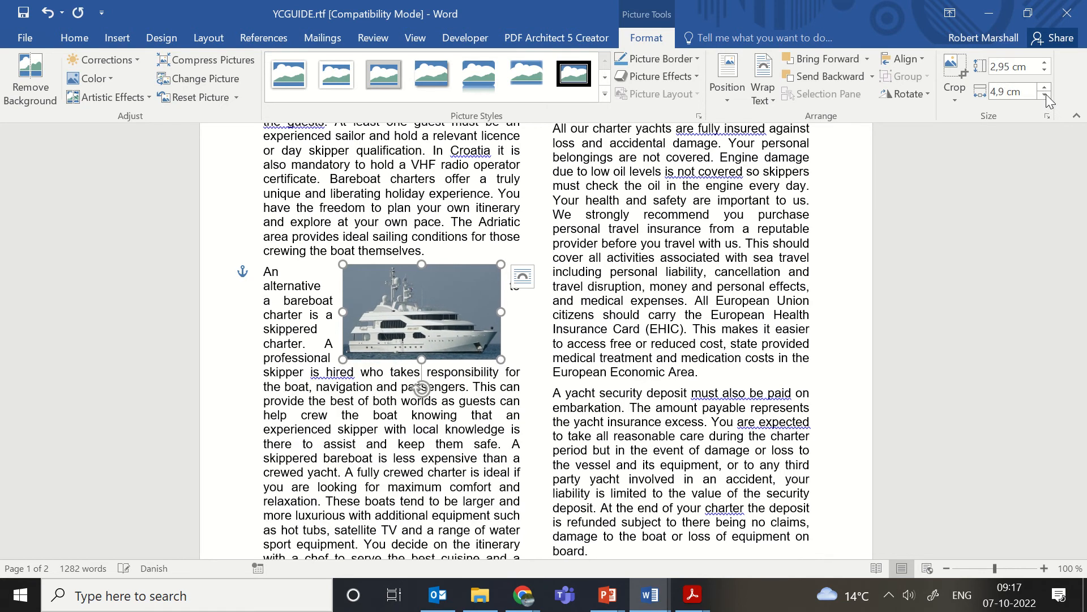
{"action": "left_click", "coordinate": [1046, 94]}
{"action": "left_click", "coordinate": [1046, 94]}
{"action": "left_click", "coordinate": [1045, 94]}
{"action": "left_click", "coordinate": [1046, 94]}
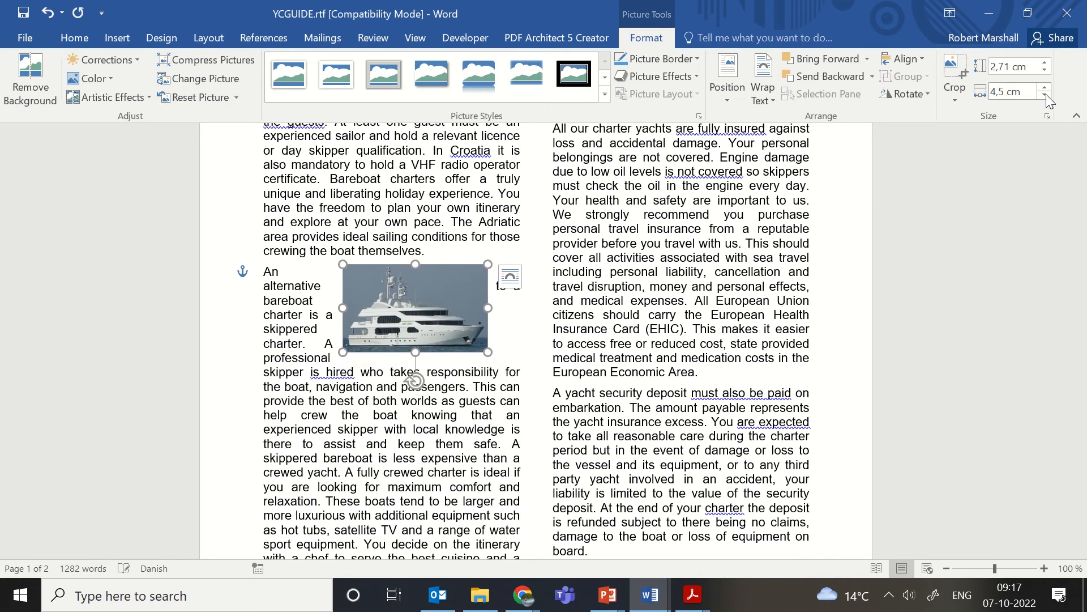
{"action": "left_click", "coordinate": [1046, 94]}
{"action": "left_click", "coordinate": [1046, 94]}
{"action": "left_click", "coordinate": [1046, 94]}
{"action": "left_click", "coordinate": [1045, 94]}
{"action": "left_click", "coordinate": [1046, 94]}
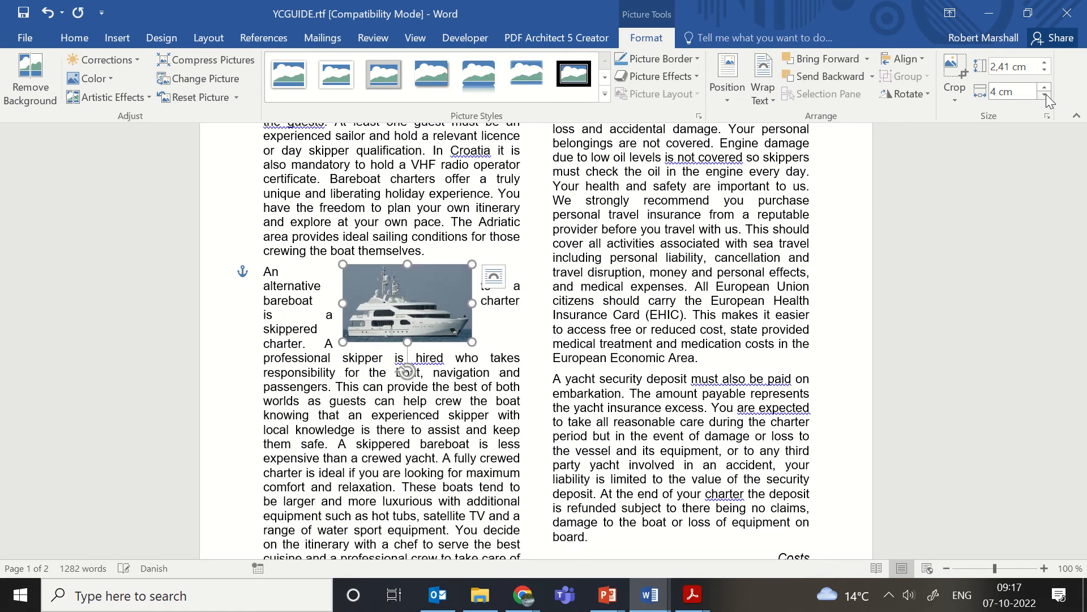
- Move the resized boat image to the right edge of its column, level with the top of the "An alternative to a bareboat" paragraph
{"action": "left_click_drag", "start_coordinate": [413, 303], "coordinate": [436, 304]}
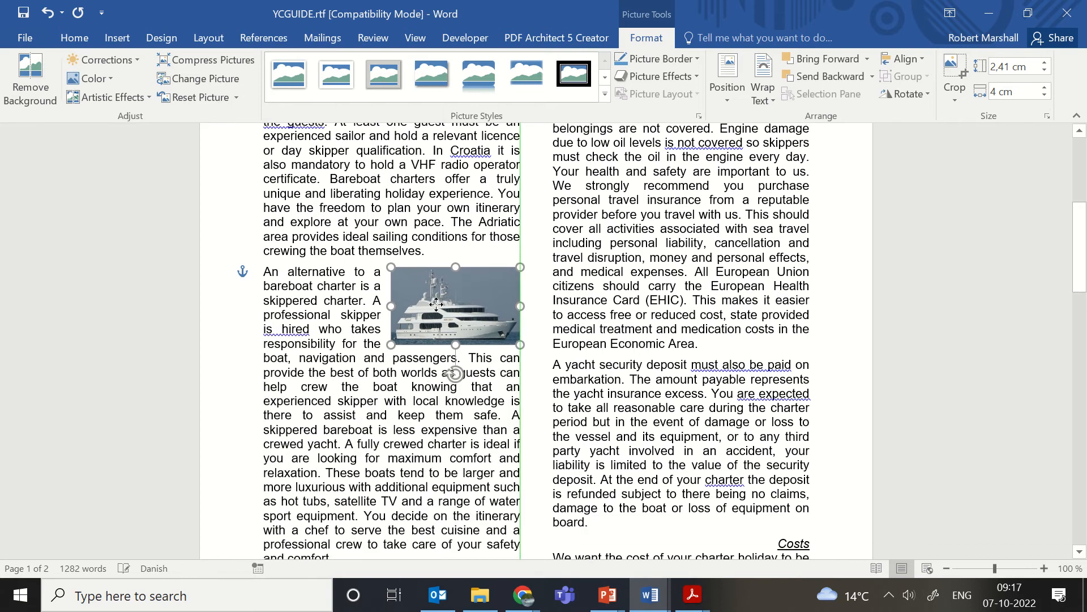
{"action": "left_click", "coordinate": [456, 429]}
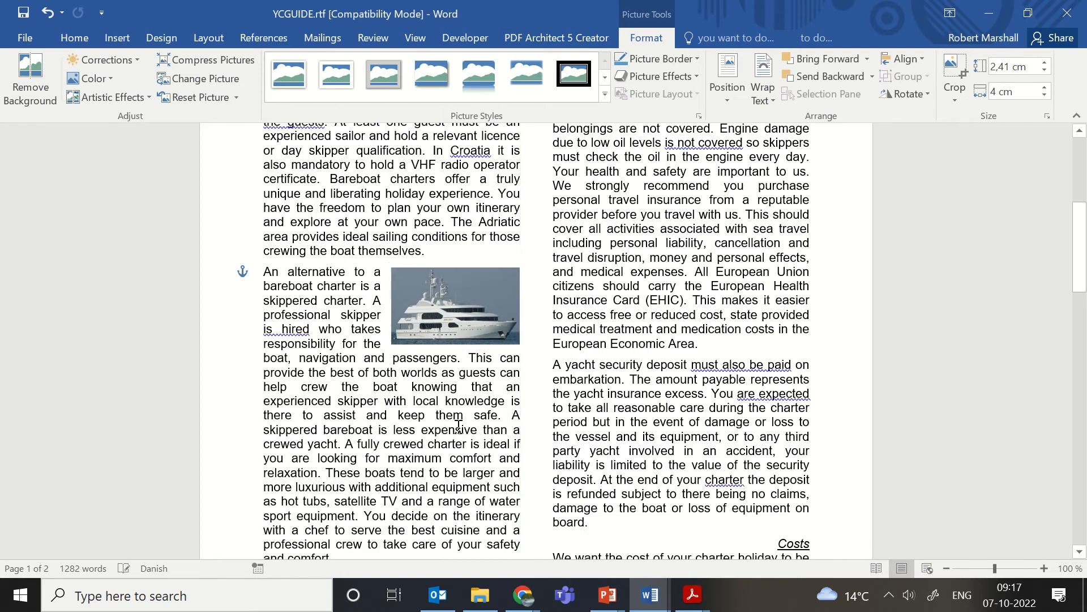
- Switch to 0417_s22_qp_21.pdf in Acrobat Reader and highlight question 7's text from "fuel for navigation" to "into alphabetical order."
{"action": "mouse_move", "coordinate": [697, 594]}
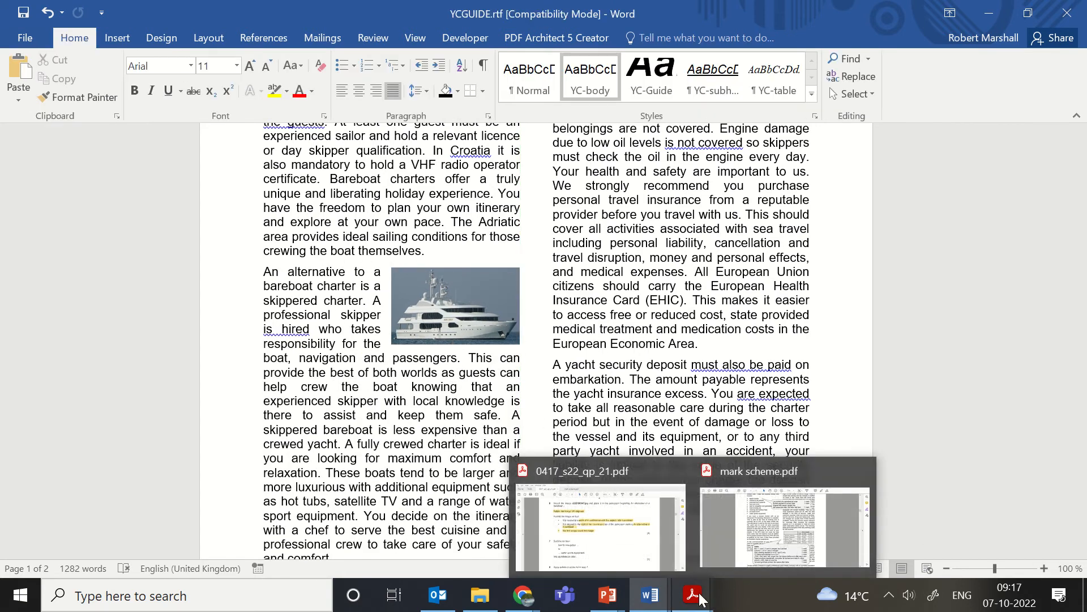
{"action": "left_click", "coordinate": [606, 543]}
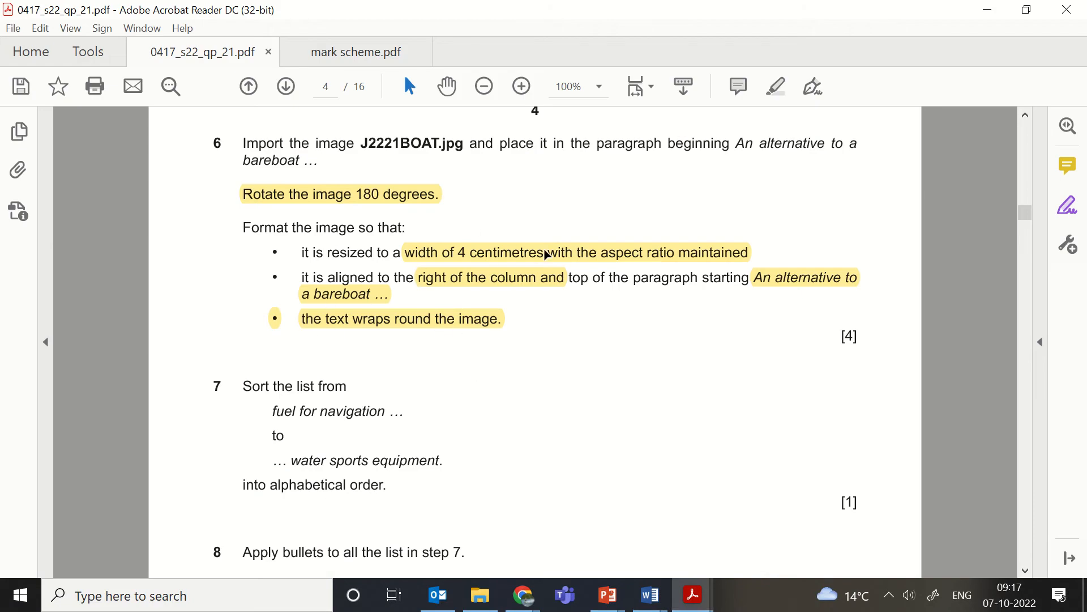
{"action": "scroll", "coordinate": [813, 374], "scroll_direction": "down", "scroll_amount": 5}
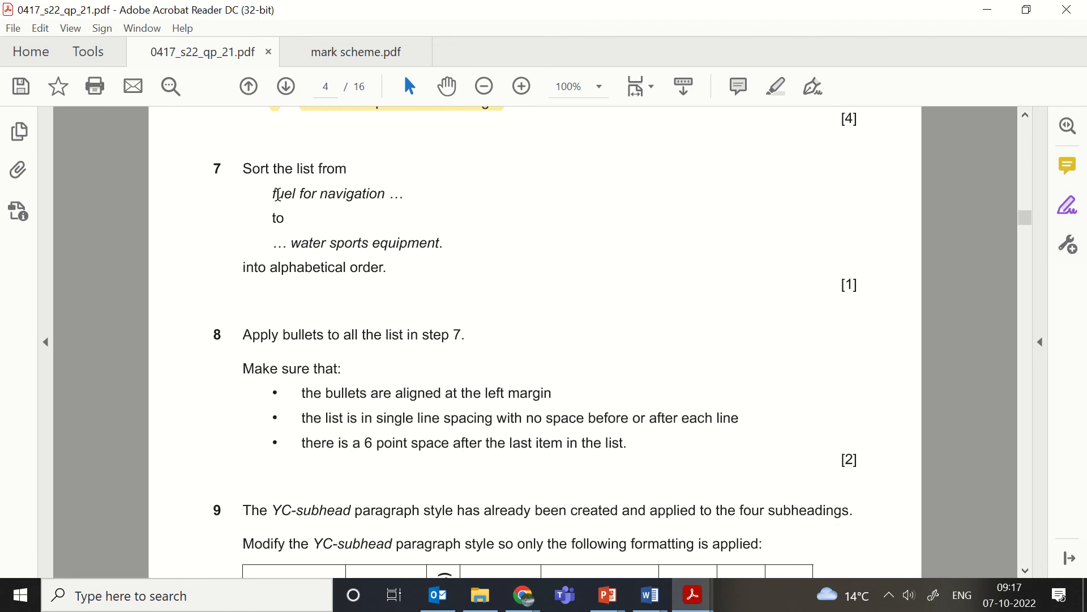
{"action": "left_click_drag", "start_coordinate": [275, 193], "coordinate": [393, 267]}
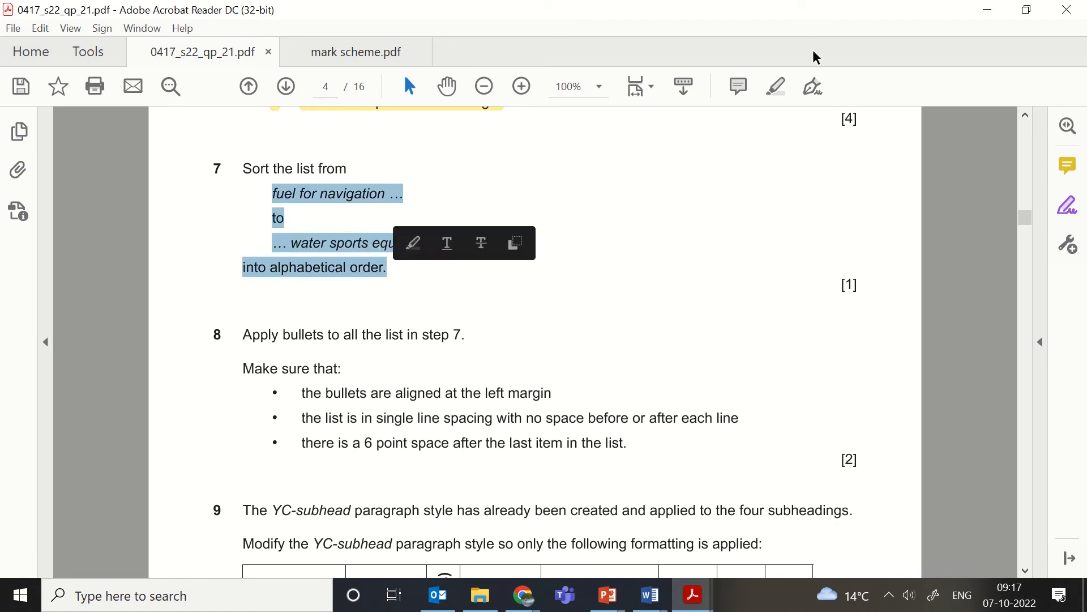
{"action": "left_click", "coordinate": [777, 86]}
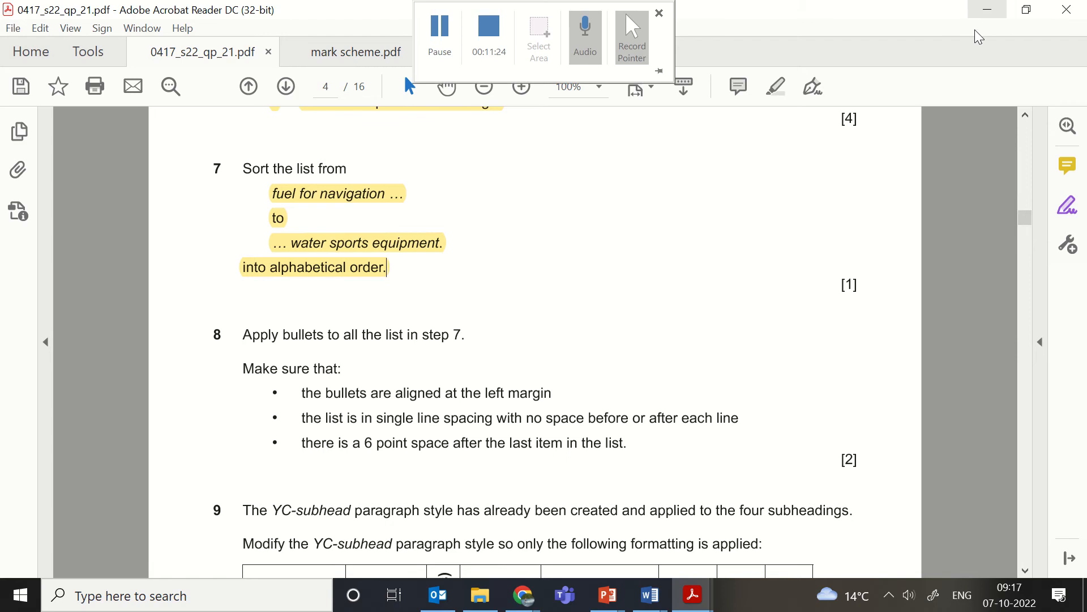
- Switch to YCGUIDE.rtf in Word and sort the list from "fuel for navigation and generators" to "water sports equipment." in ascending alphabetical order
{"action": "mouse_move", "coordinate": [650, 594]}
{"action": "left_click", "coordinate": [726, 567]}
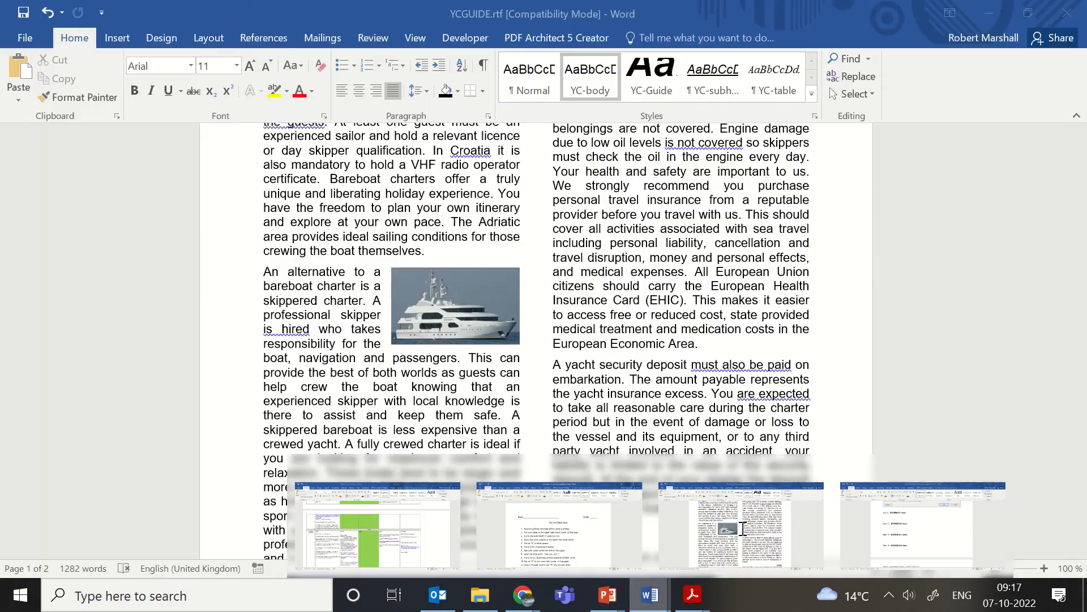
{"action": "scroll", "coordinate": [541, 319], "scroll_direction": "down", "scroll_amount": 10}
{"action": "scroll", "coordinate": [423, 311], "scroll_direction": "down", "scroll_amount": 7}
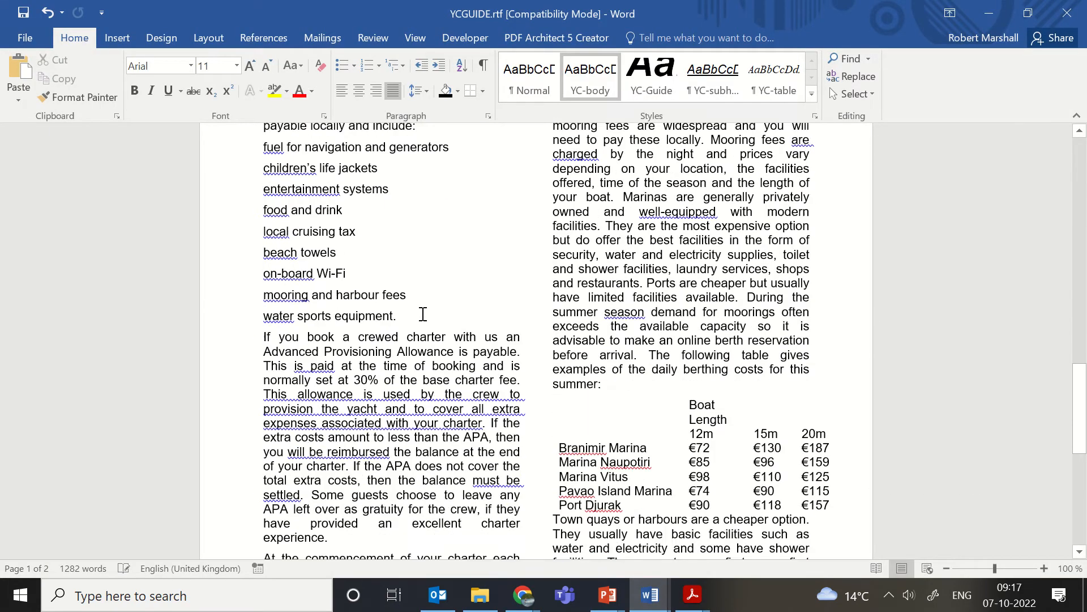
{"action": "scroll", "coordinate": [427, 342], "scroll_direction": "up", "scroll_amount": 3}
{"action": "scroll", "coordinate": [441, 370], "scroll_direction": "down", "scroll_amount": 1}
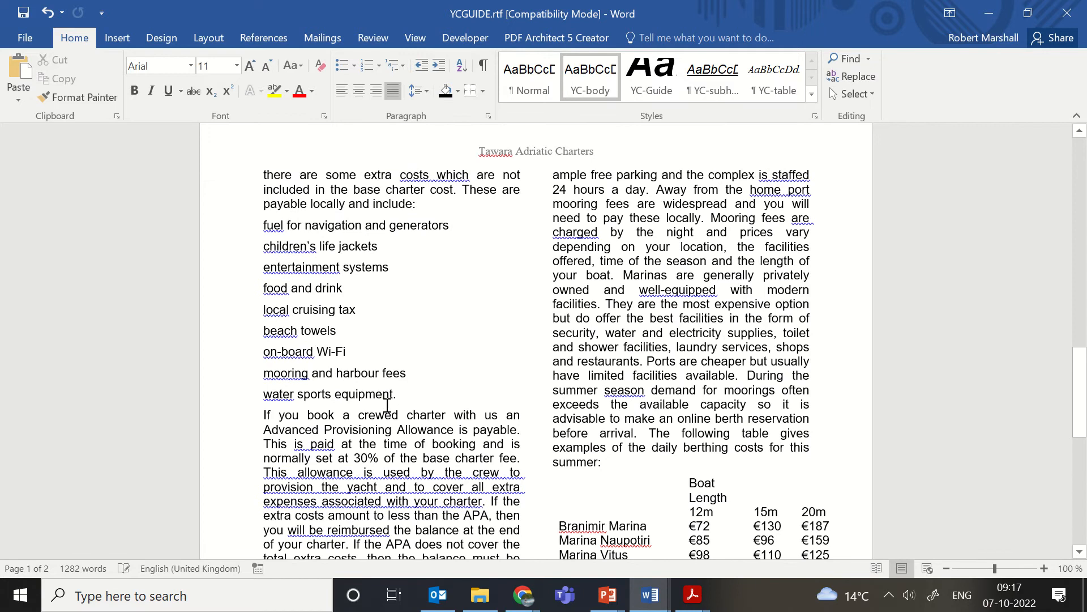
{"action": "left_click_drag", "start_coordinate": [400, 396], "coordinate": [339, 225]}
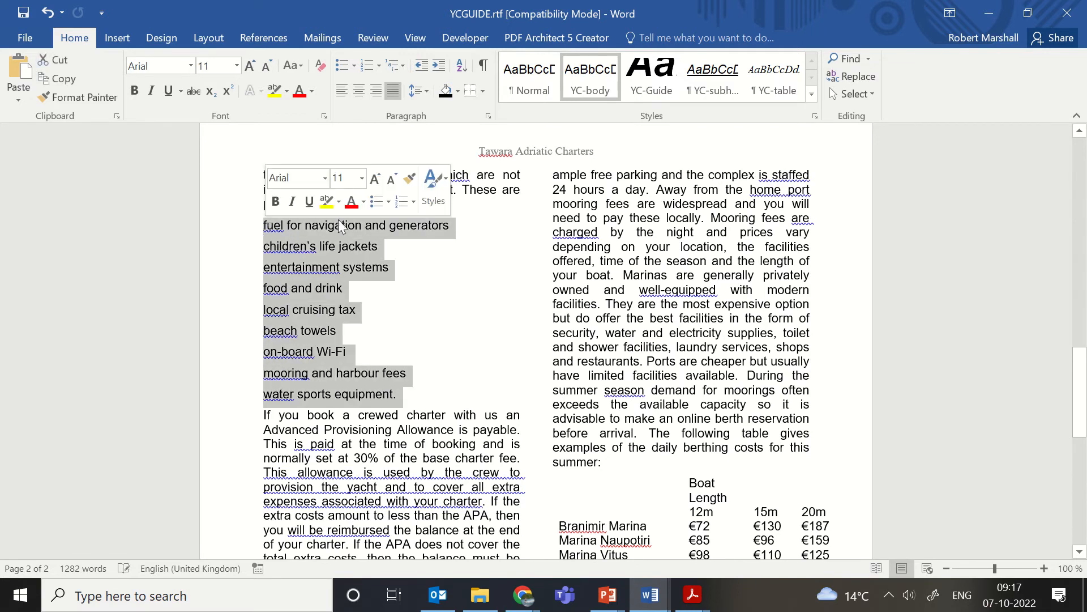
{"action": "left_click", "coordinate": [467, 70]}
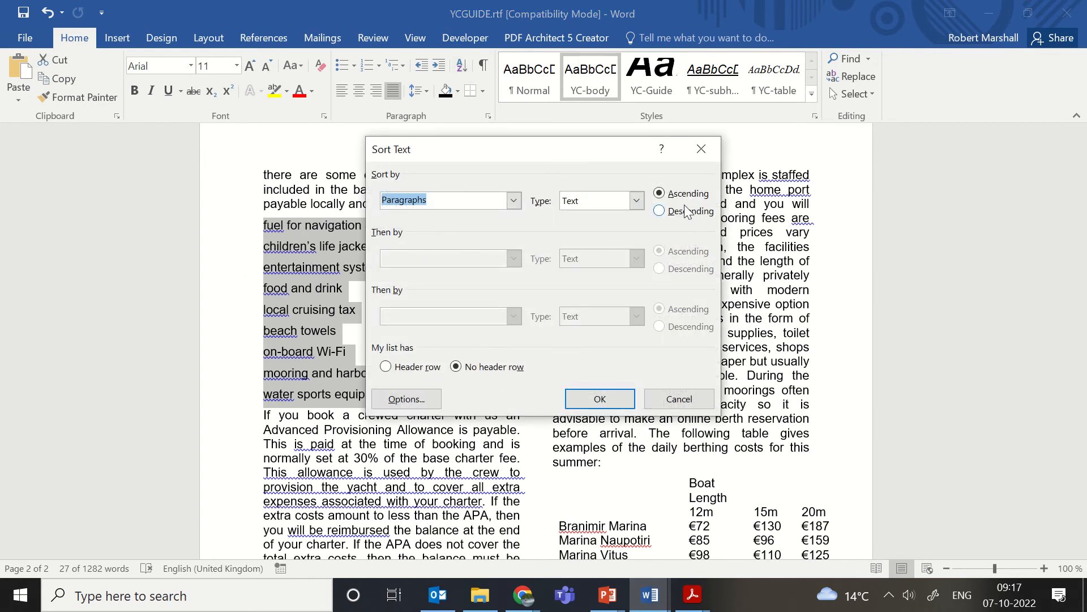
{"action": "left_click", "coordinate": [601, 400]}
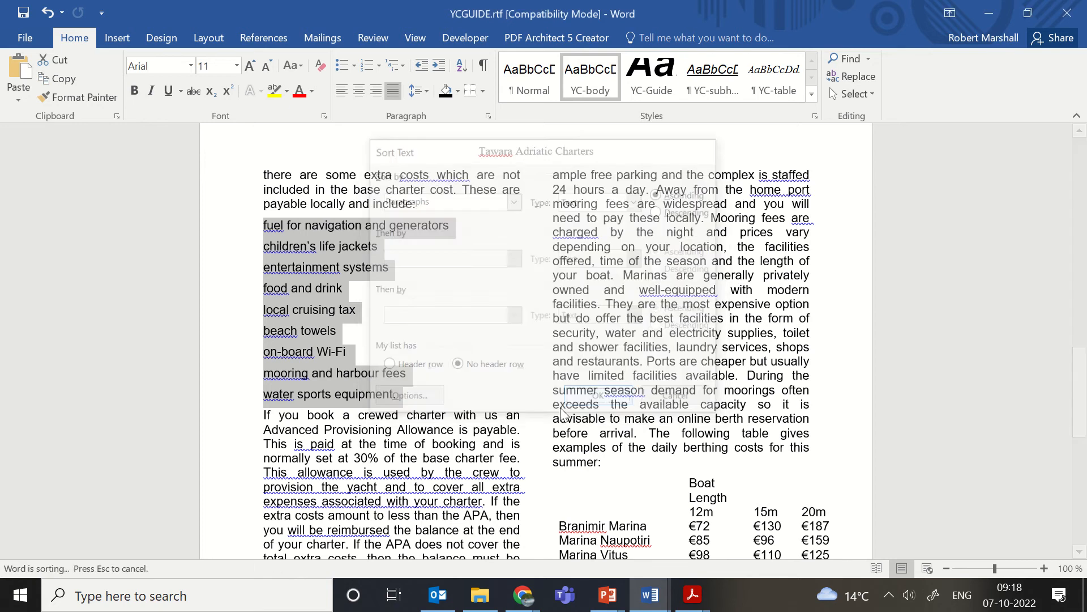
{"action": "left_click", "coordinate": [404, 363]}
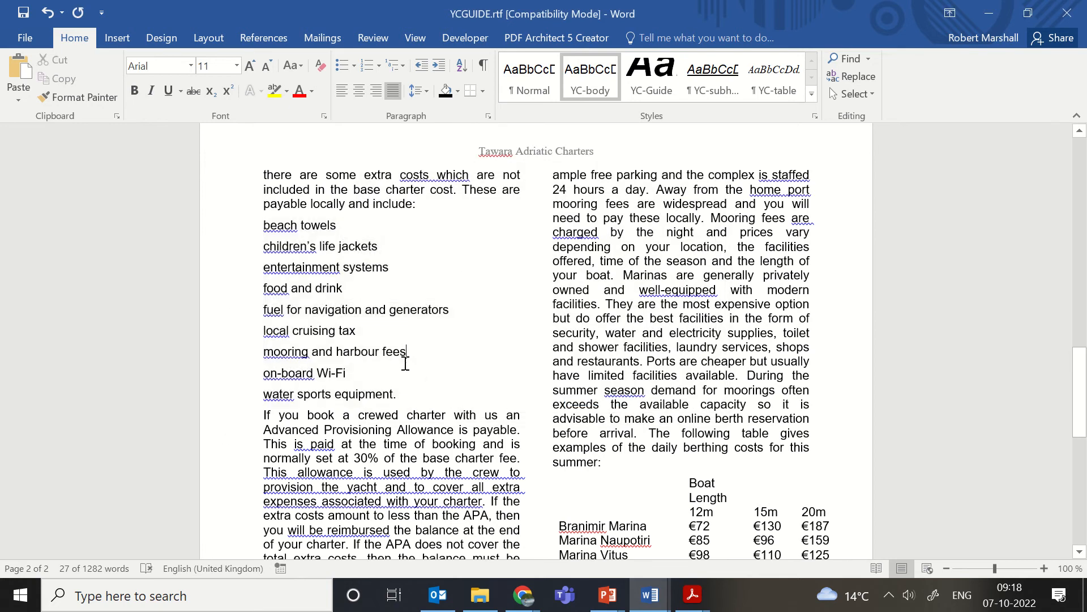
{"action": "left_click_drag", "start_coordinate": [416, 395], "coordinate": [264, 395]}
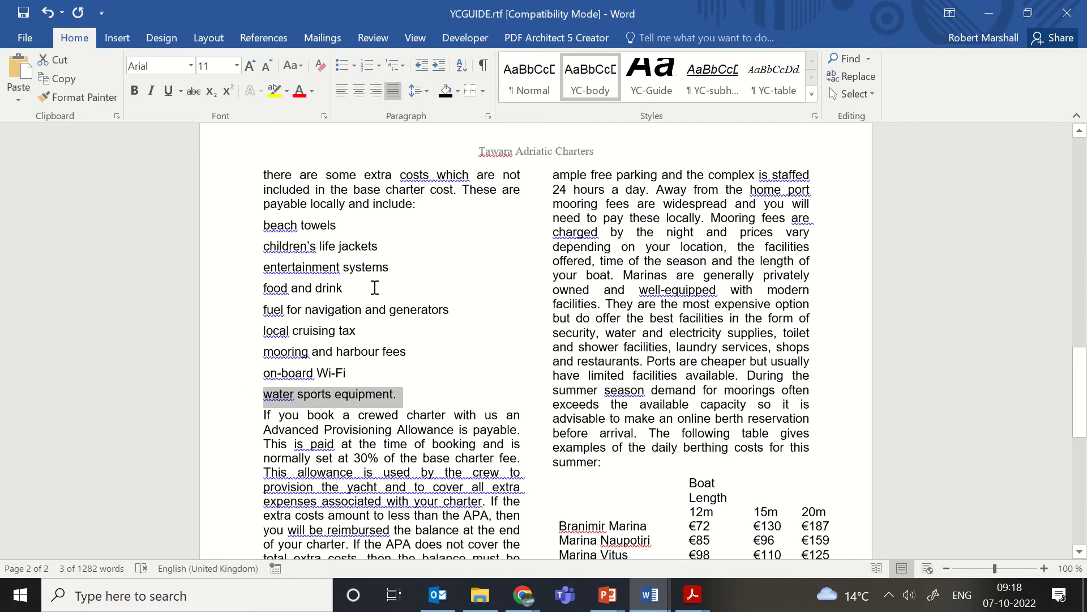
{"action": "left_click", "coordinate": [461, 380]}
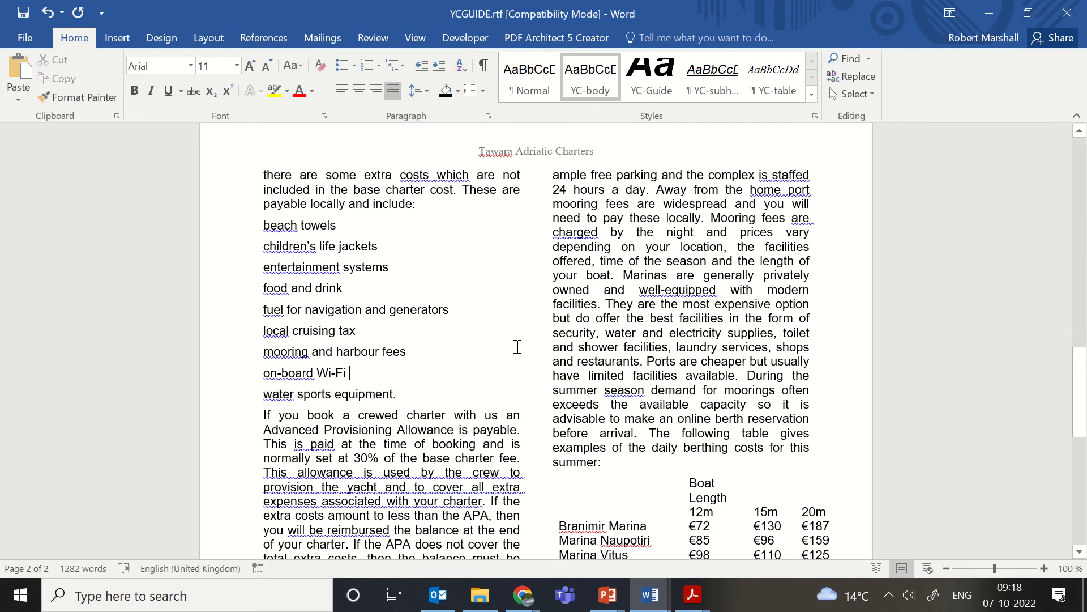
{"action": "scroll", "coordinate": [433, 380], "scroll_direction": "down", "scroll_amount": 1}
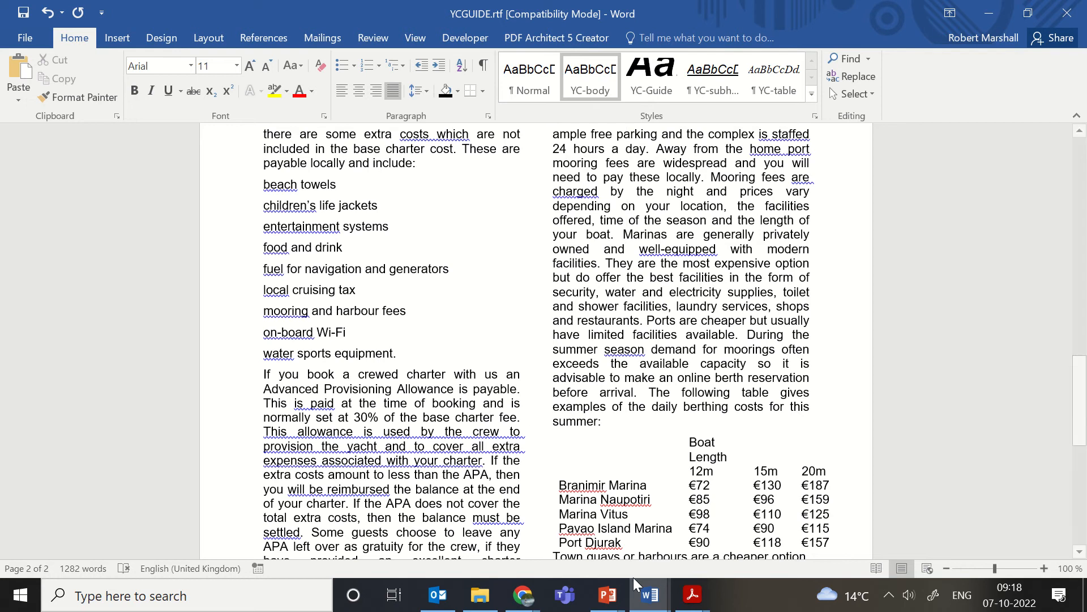
- Switch to the exam paper 0417_s22_qp_21.pdf in Acrobat Reader and highlight the three bulleted requirements of question 8
{"action": "mouse_move", "coordinate": [692, 595]}
{"action": "left_click", "coordinate": [601, 527]}
{"action": "scroll", "coordinate": [539, 445], "scroll_direction": "down", "scroll_amount": 5}
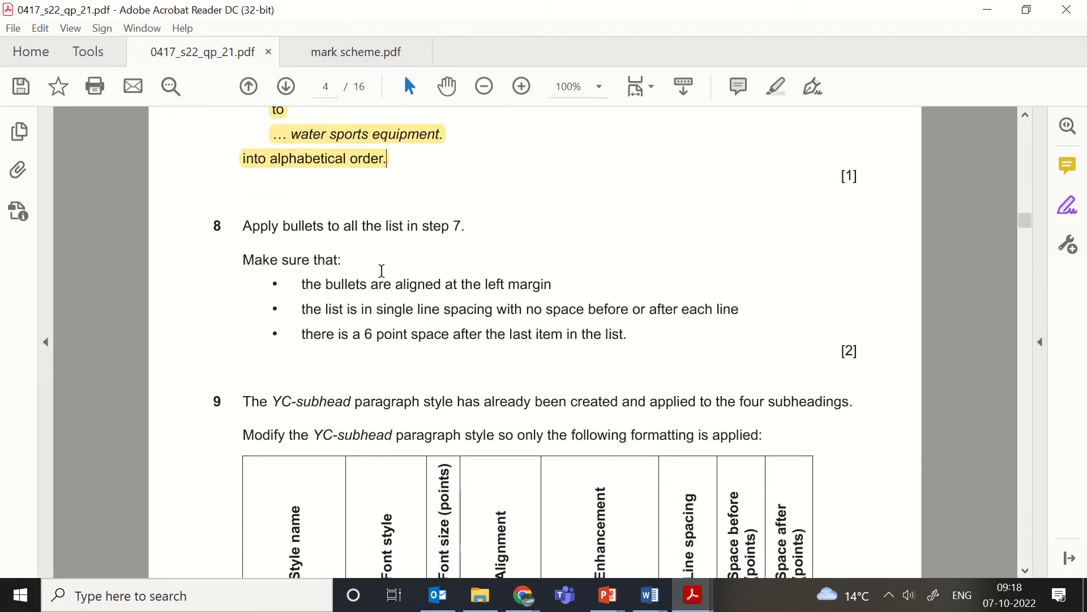
{"action": "left_click_drag", "start_coordinate": [296, 283], "coordinate": [552, 283]}
{"action": "left_click", "coordinate": [777, 86]}
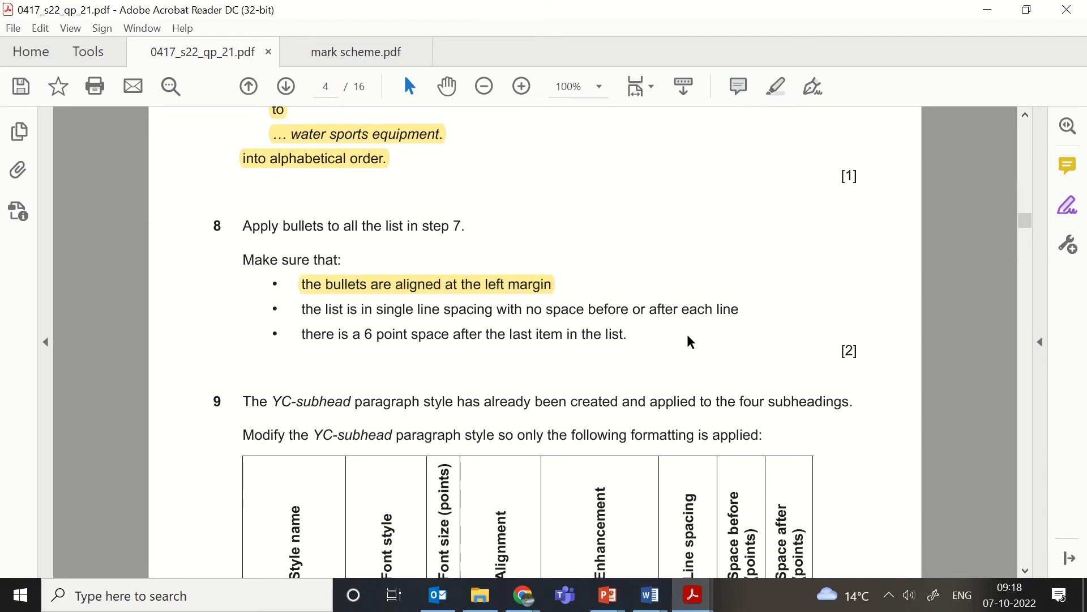
{"action": "left_click_drag", "start_coordinate": [293, 309], "coordinate": [739, 309]}
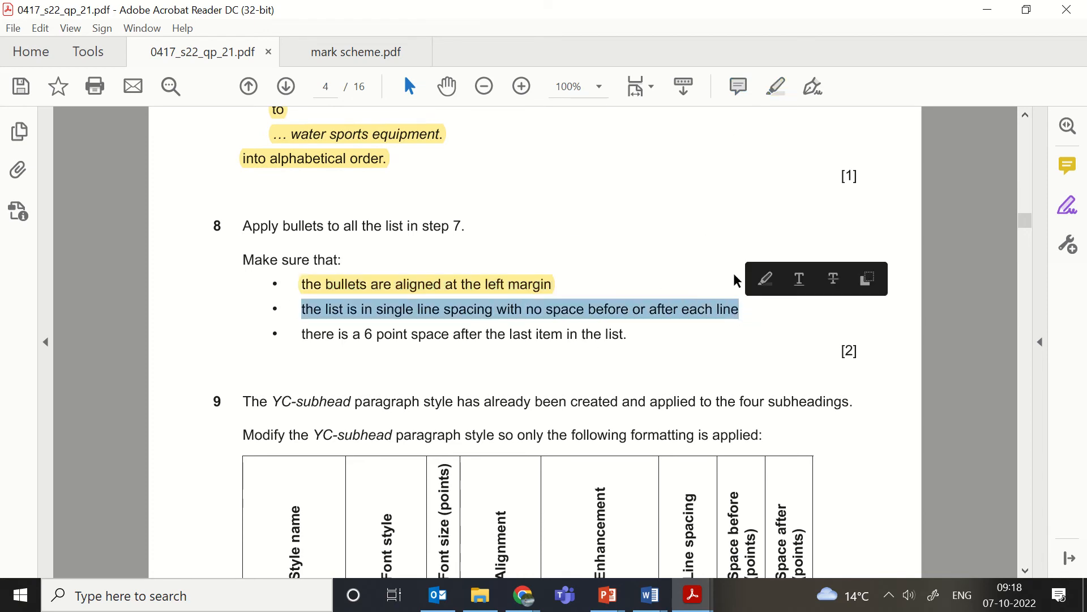
{"action": "left_click", "coordinate": [777, 86]}
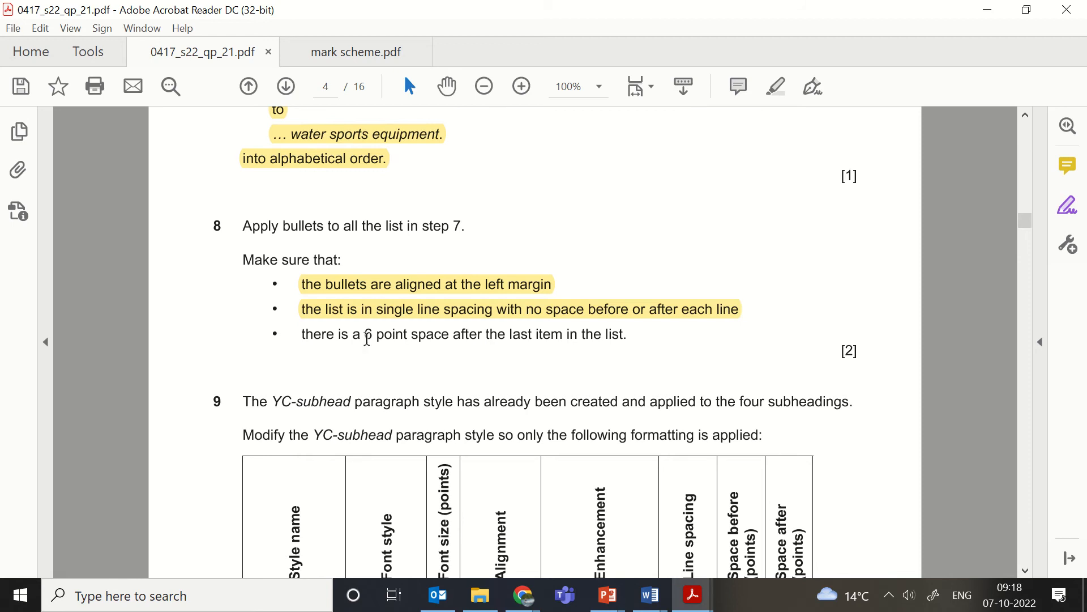
{"action": "left_click_drag", "start_coordinate": [301, 336], "coordinate": [628, 334]}
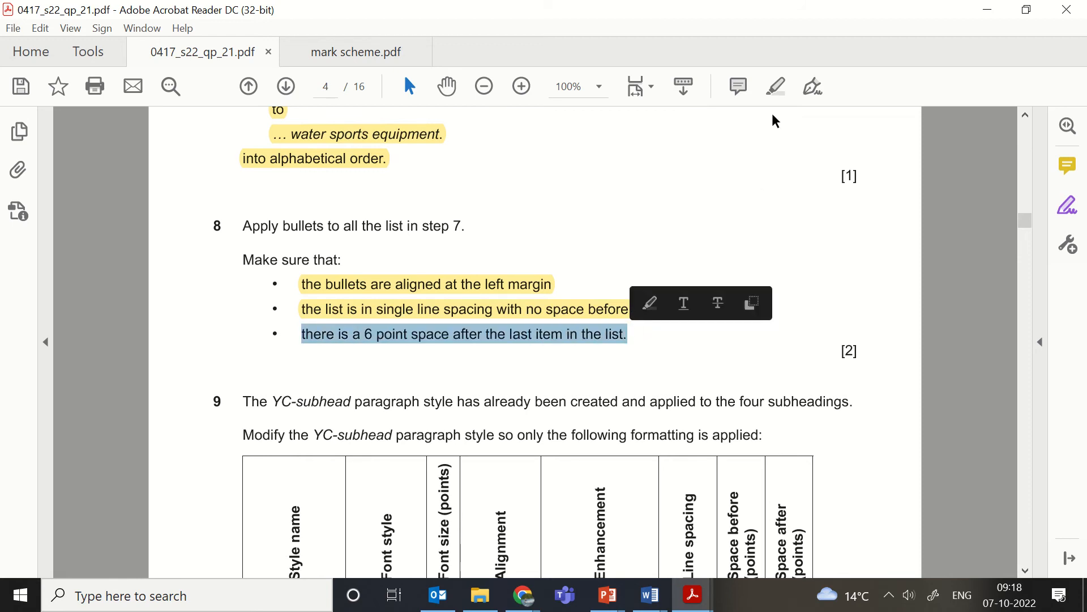
{"action": "left_click", "coordinate": [777, 86]}
- Switch to YCGUIDE.rtf in Word and apply bullets to the list from "beach towels" to "water sports equipment."
{"action": "key", "text": "alt+Tab"}
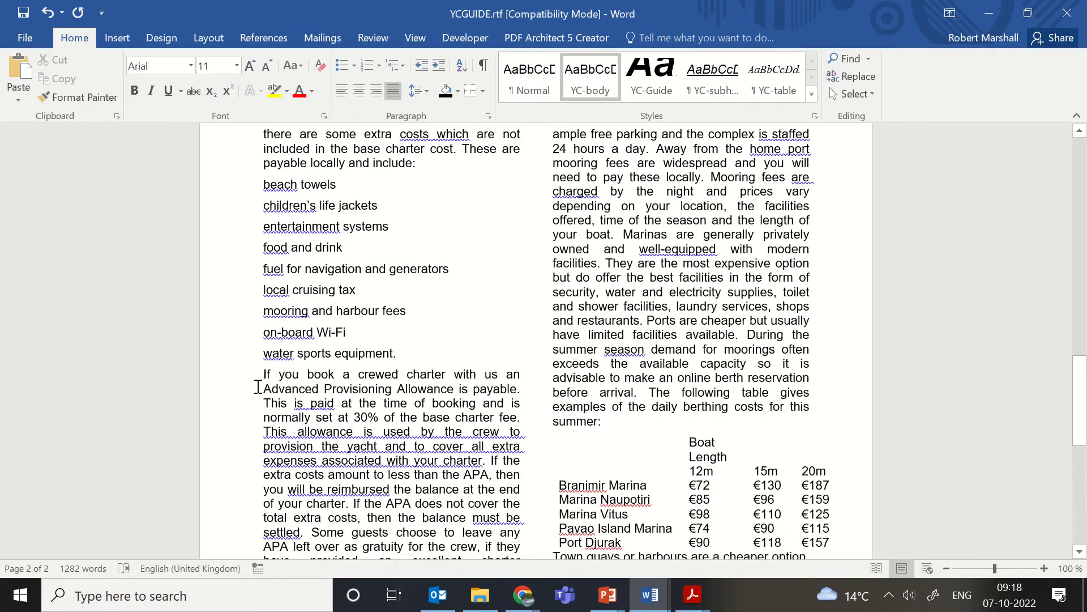
{"action": "scroll", "coordinate": [258, 386], "scroll_direction": "up", "scroll_amount": 1}
{"action": "left_click_drag", "start_coordinate": [403, 397], "coordinate": [264, 227]}
{"action": "left_click", "coordinate": [692, 595]}
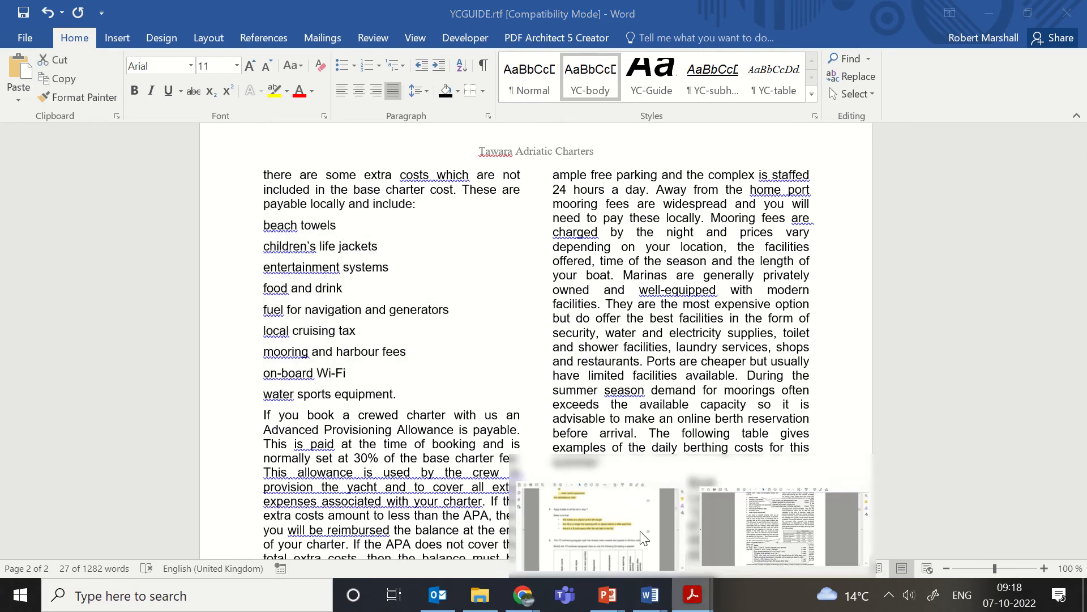
{"action": "left_click", "coordinate": [644, 536]}
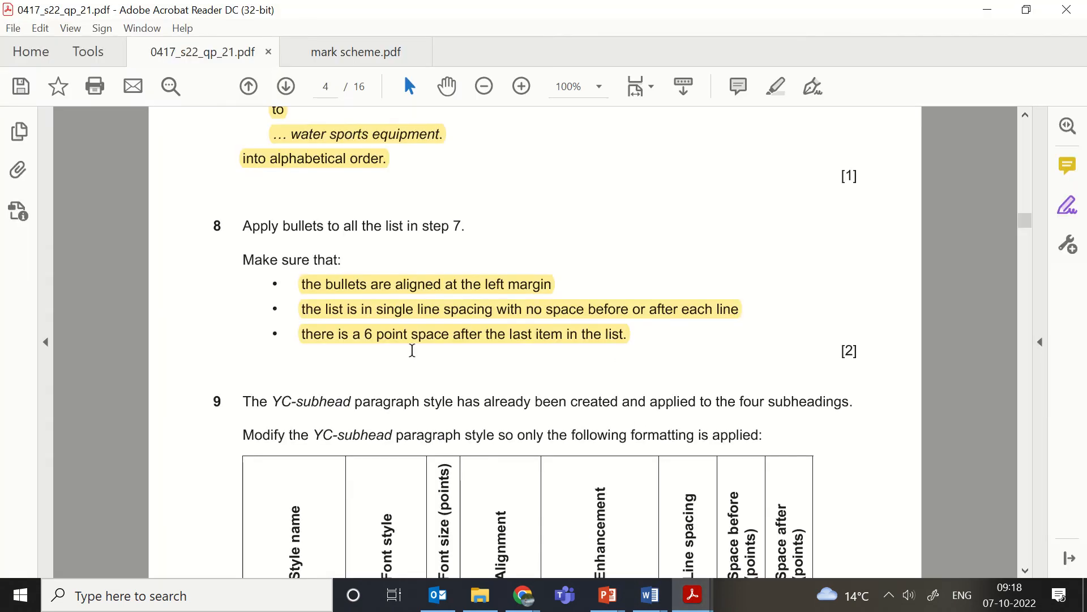
{"action": "left_click", "coordinate": [650, 595]}
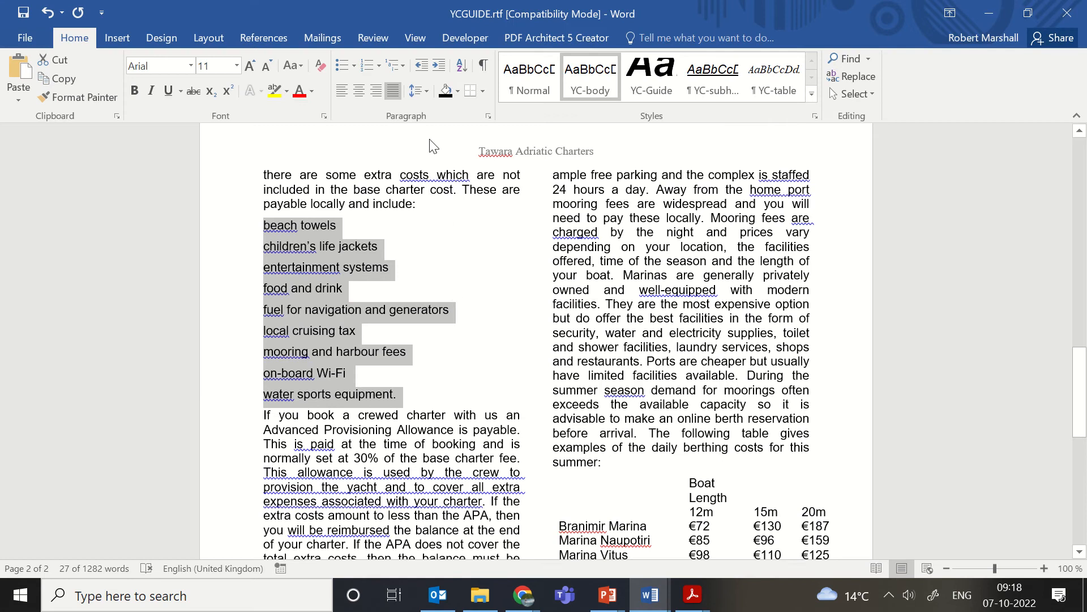
{"action": "left_click", "coordinate": [345, 67]}
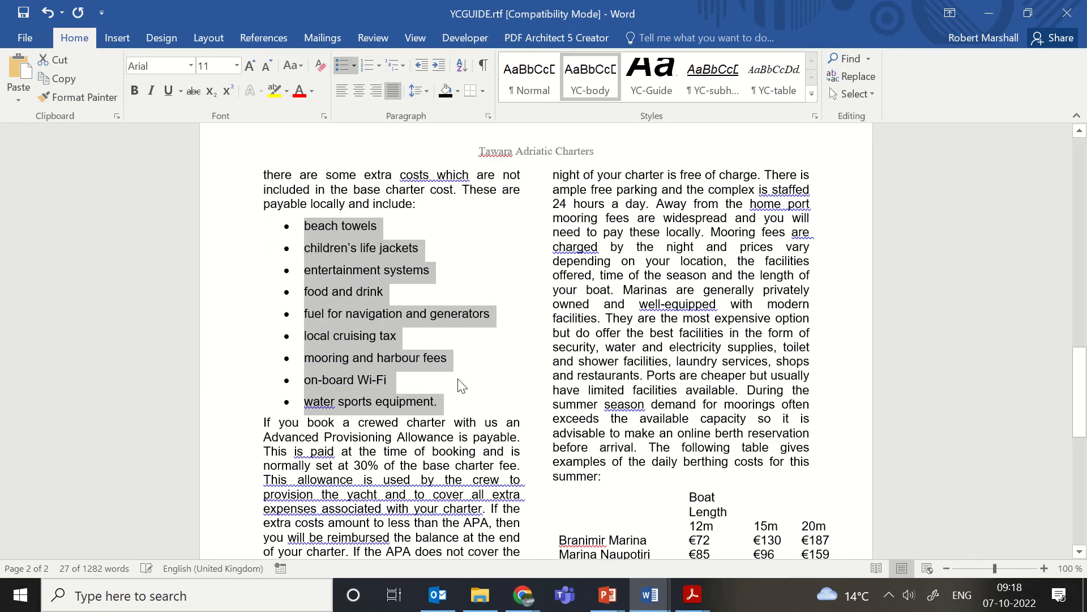
{"action": "left_click", "coordinate": [460, 383]}
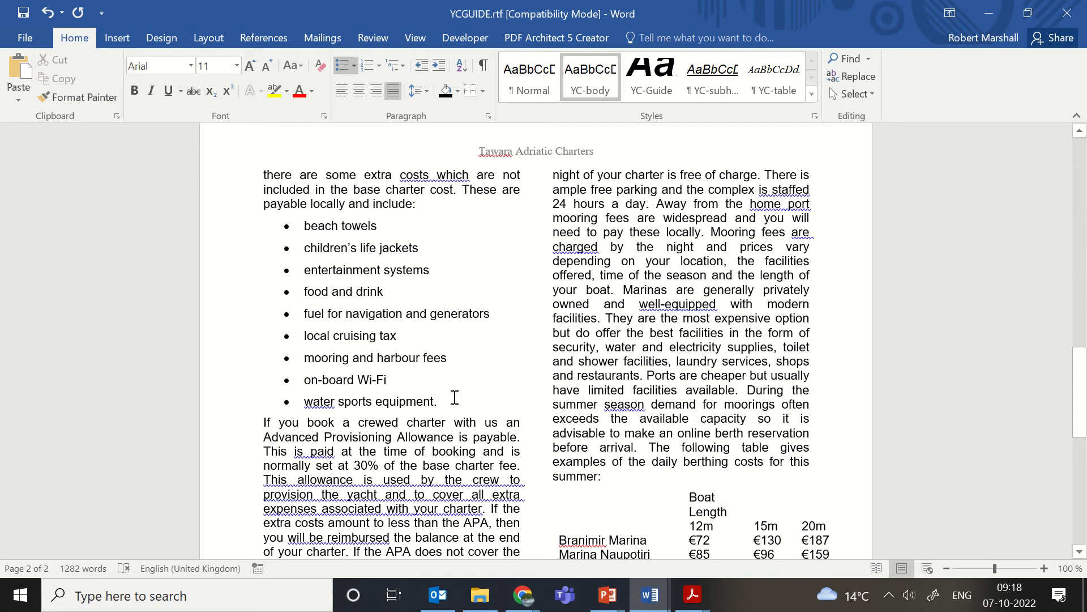
- Left-align the whole bulleted list and set its left indent to 0 cm
{"action": "left_click_drag", "start_coordinate": [454, 397], "coordinate": [277, 228]}
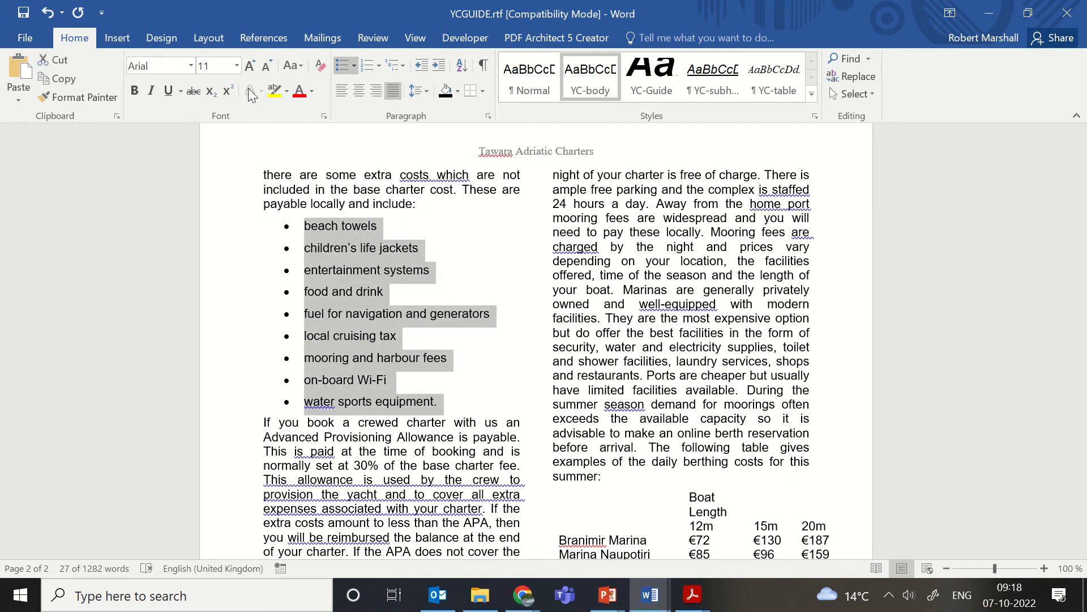
{"action": "left_click", "coordinate": [346, 92]}
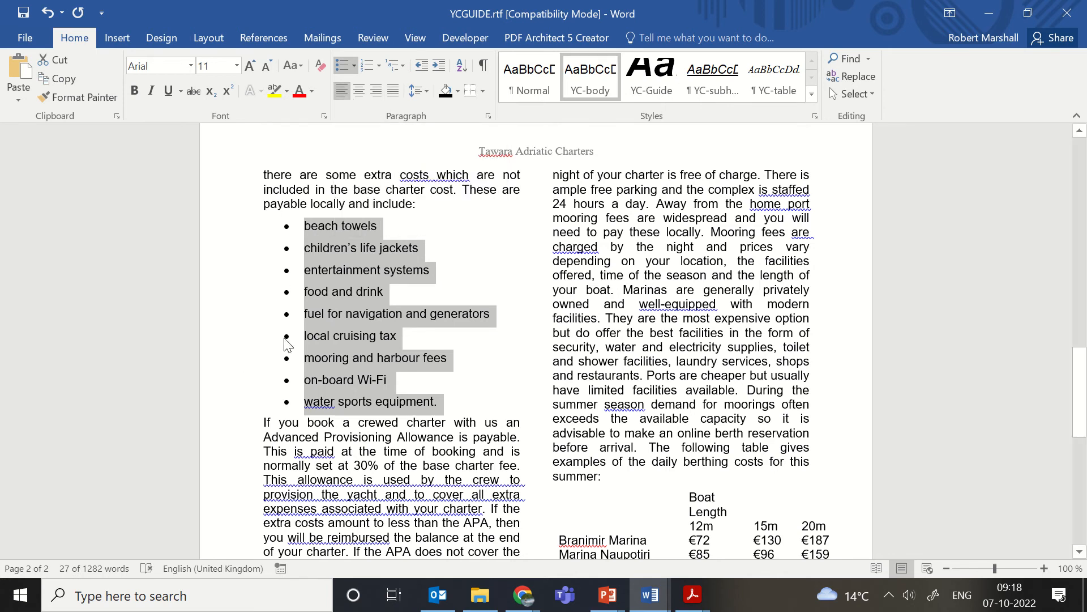
{"action": "left_click", "coordinate": [208, 38]}
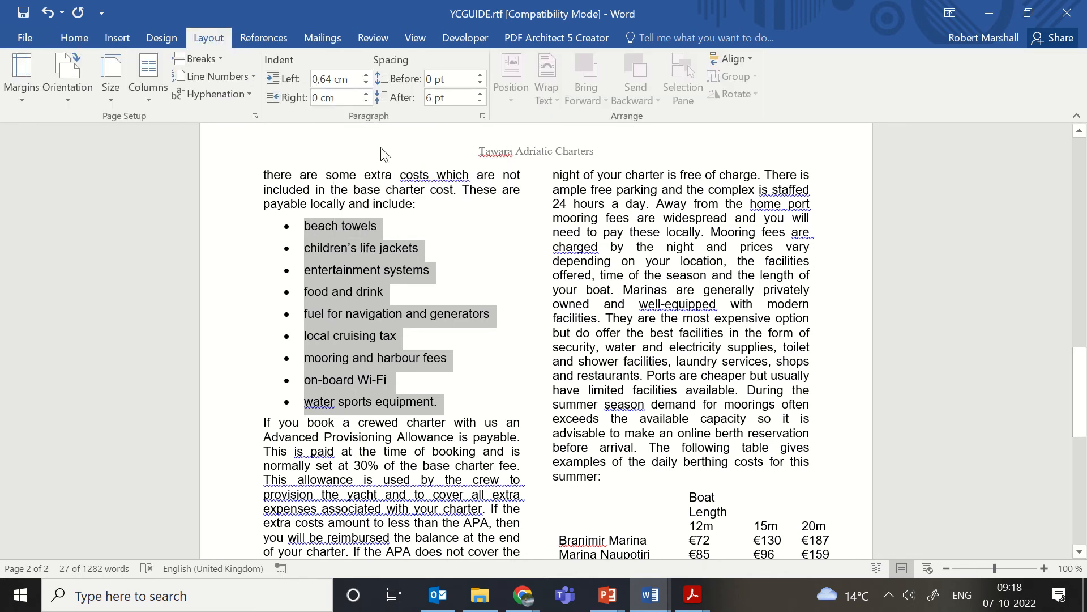
{"action": "left_click", "coordinate": [367, 85]}
{"action": "left_click", "coordinate": [368, 85]}
{"action": "left_click", "coordinate": [367, 85]}
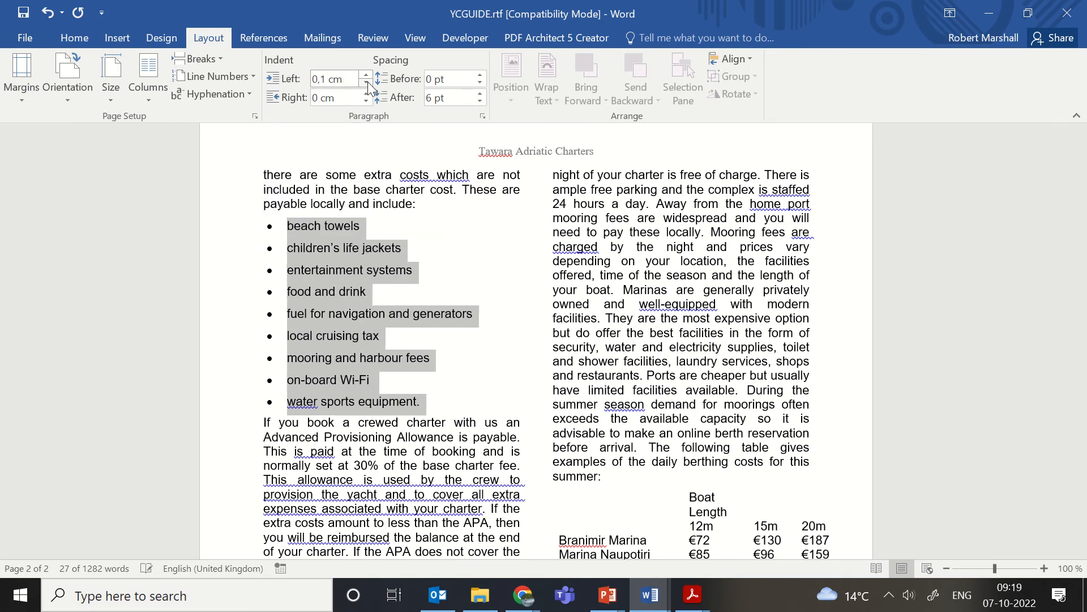
{"action": "left_click", "coordinate": [367, 85]}
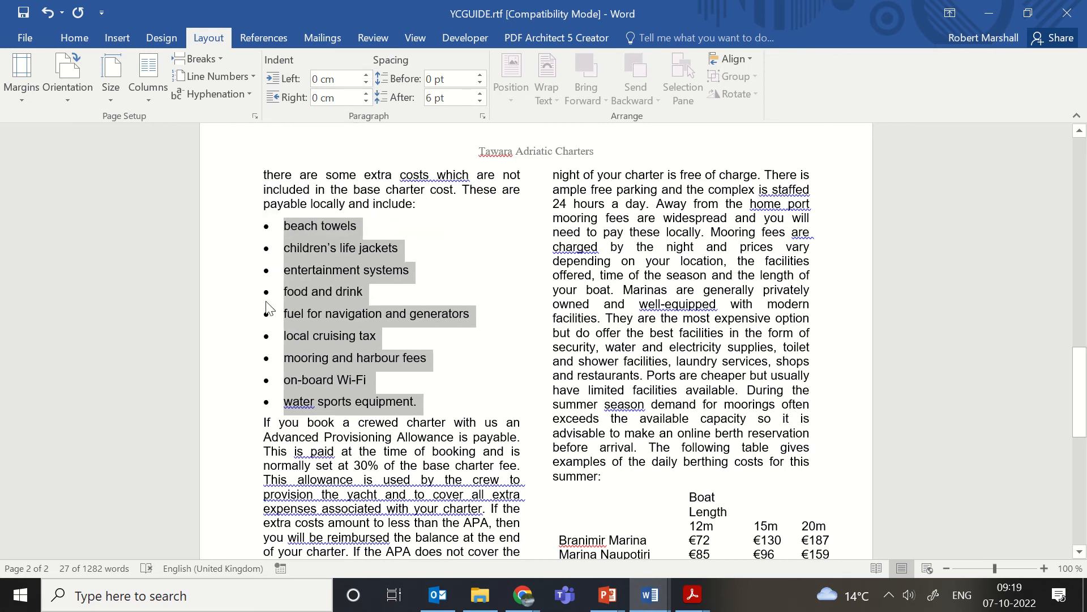
{"action": "left_click", "coordinate": [413, 233]}
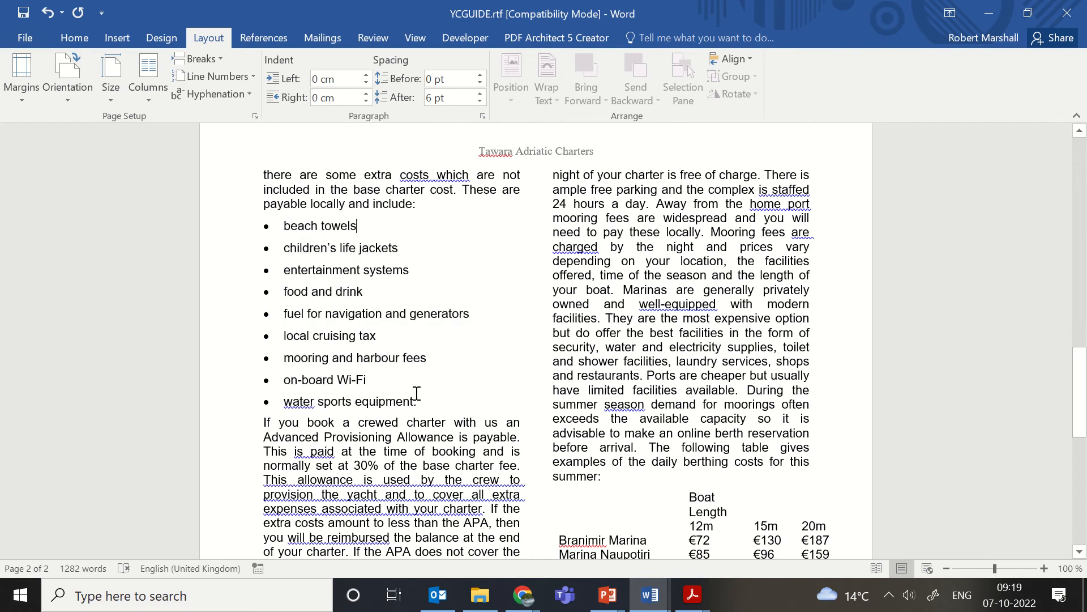
- Set the space after the last list item, "water sports equipment.", to 6 pt
{"action": "mouse_move", "coordinate": [434, 406]}
{"action": "left_mouse_down"}
{"action": "mouse_move", "coordinate": [267, 289]}
{"action": "mouse_move", "coordinate": [264, 225]}
{"action": "mouse_move", "coordinate": [432, 418]}
{"action": "left_mouse_up"}
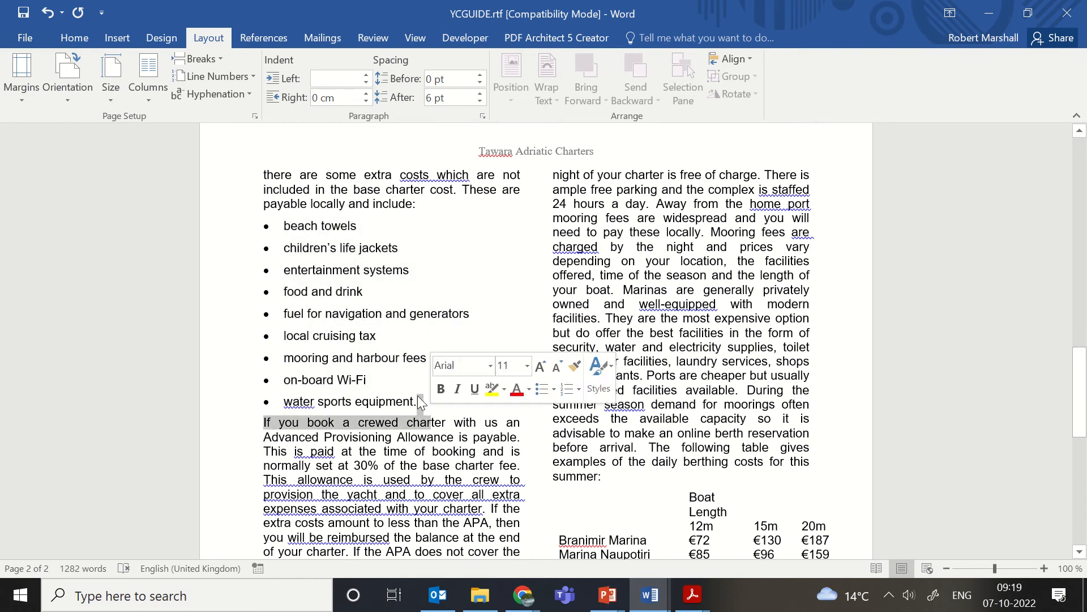
{"action": "left_click", "coordinate": [423, 408]}
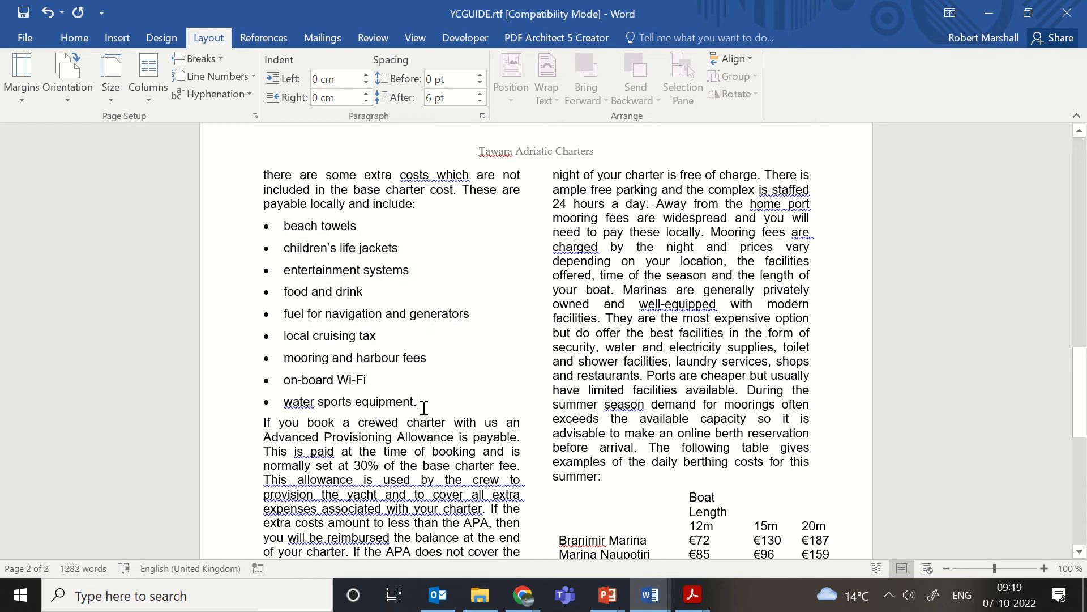
{"action": "left_click", "coordinate": [481, 93]}
{"action": "left_click", "coordinate": [480, 100]}
- Review the alignment, indentation and line spacing of the whole bulleted list in its paragraph settings
{"action": "left_click_drag", "start_coordinate": [420, 399], "coordinate": [284, 225]}
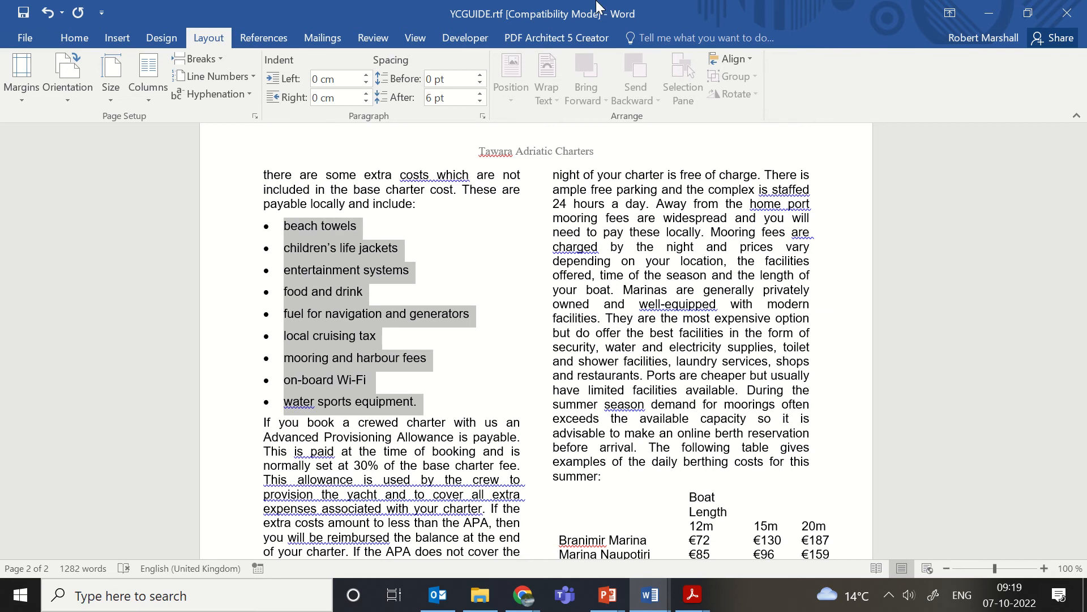
{"action": "mouse_move", "coordinate": [626, 12]}
{"action": "left_click", "coordinate": [444, 31]}
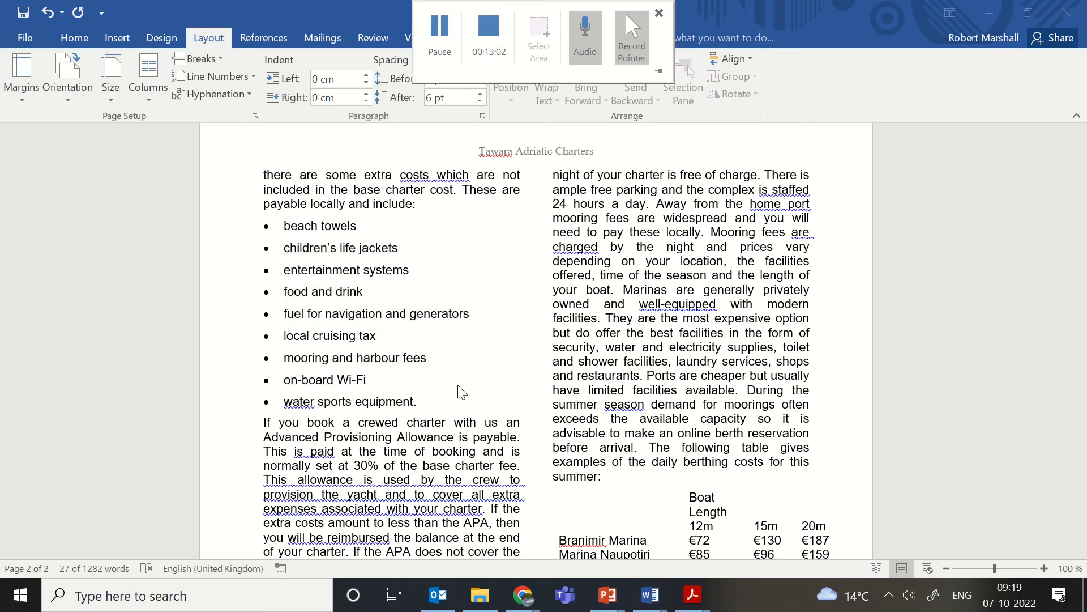
{"action": "left_click", "coordinate": [513, 394]}
{"action": "left_click_drag", "start_coordinate": [444, 400], "coordinate": [279, 234]}
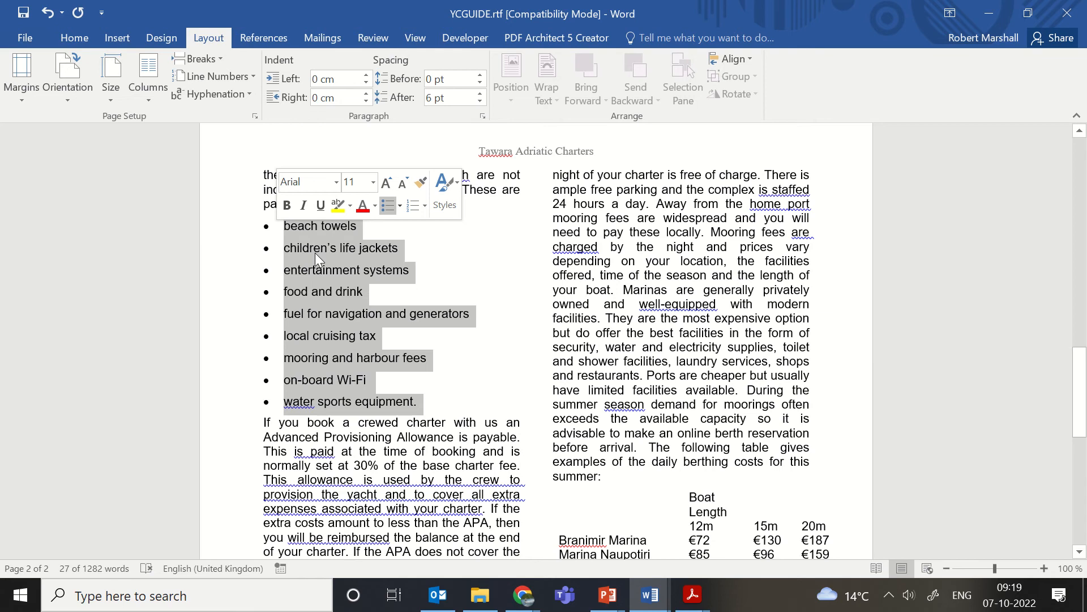
{"action": "left_click", "coordinate": [482, 116]}
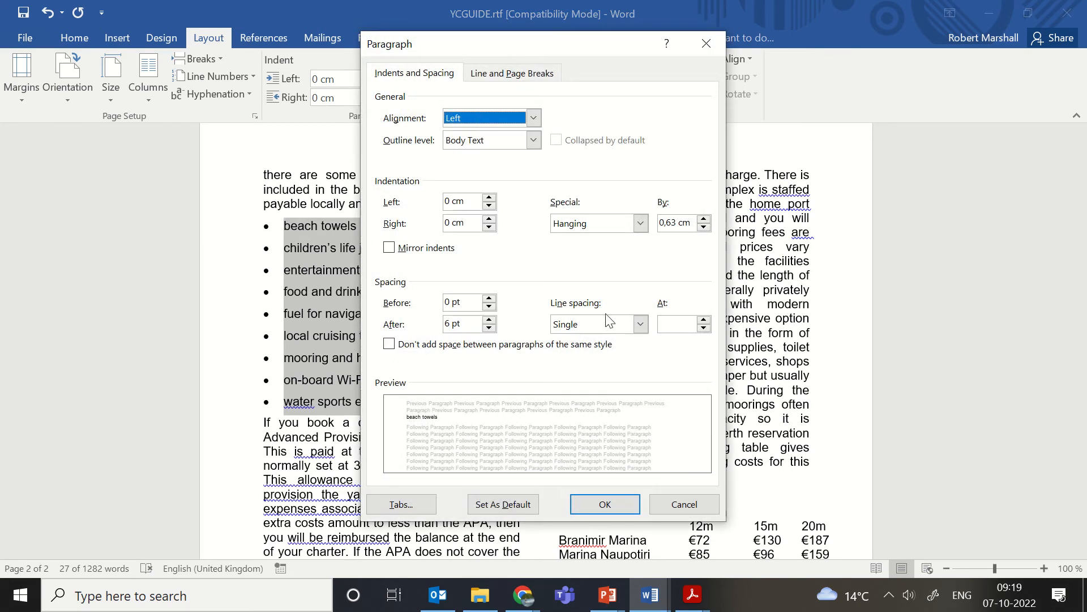
{"action": "left_click", "coordinate": [602, 504]}
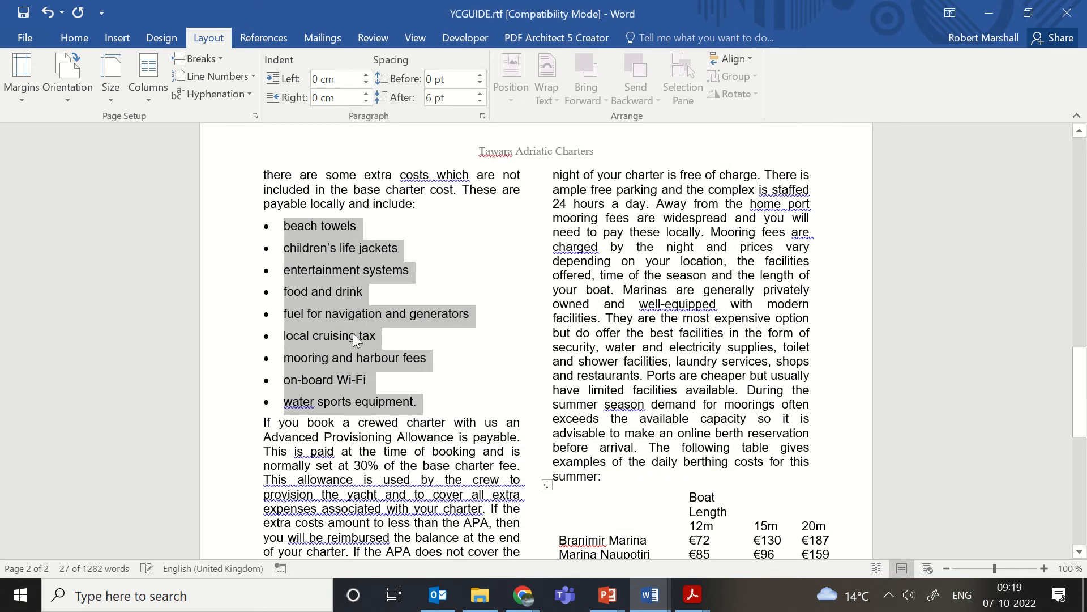
{"action": "left_click", "coordinate": [352, 336]}
{"action": "left_click", "coordinate": [74, 37]}
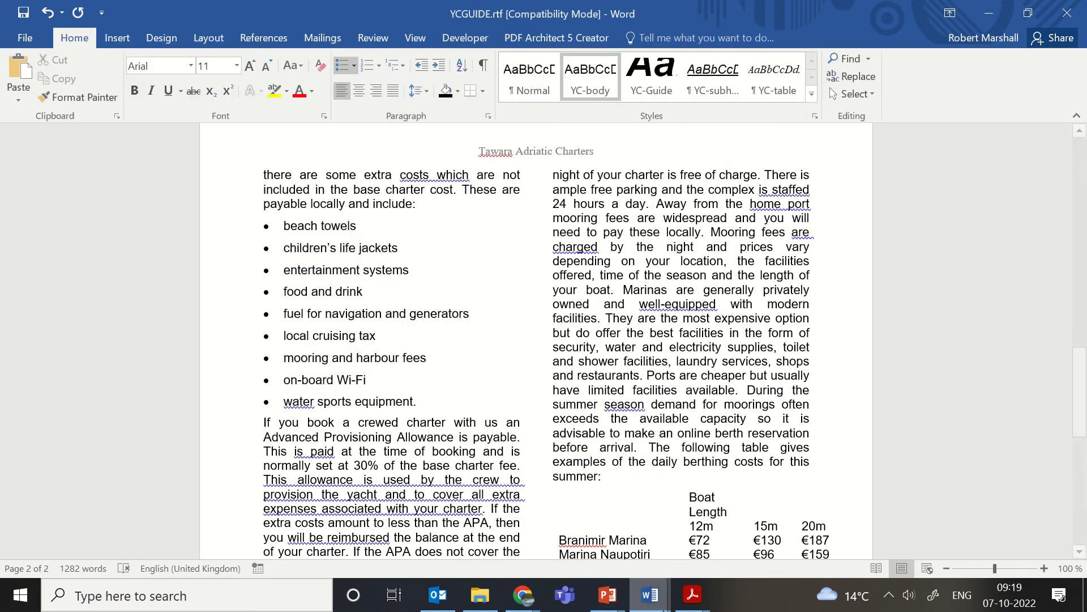
- Switch to the exam paper in Acrobat Reader and highlight question 9's instruction to modify the YC-subhead paragraph style
{"action": "mouse_move", "coordinate": [692, 594]}
{"action": "left_click", "coordinate": [626, 569]}
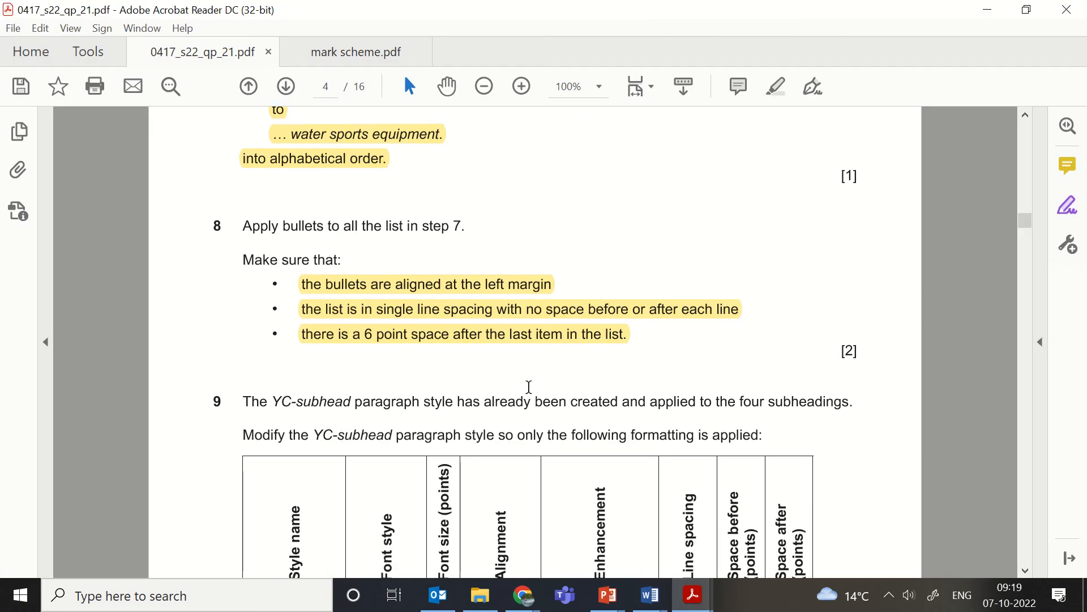
{"action": "scroll", "coordinate": [844, 389], "scroll_direction": "down", "scroll_amount": 2}
{"action": "scroll", "coordinate": [795, 376], "scroll_direction": "down", "scroll_amount": 2}
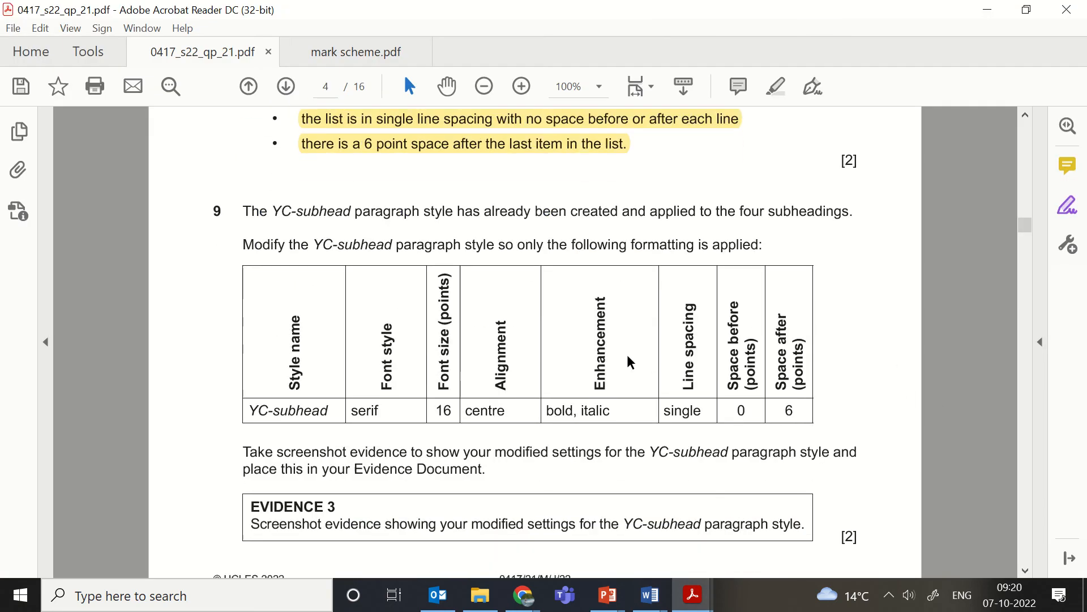
{"action": "scroll", "coordinate": [600, 399], "scroll_direction": "down", "scroll_amount": 1}
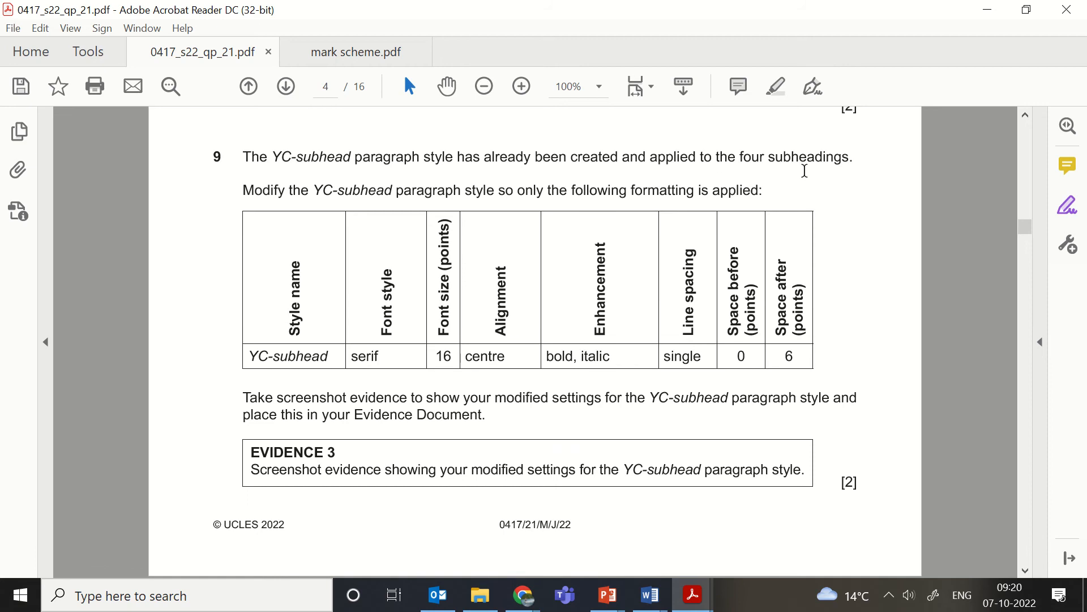
{"action": "scroll", "coordinate": [338, 231], "scroll_direction": "down", "scroll_amount": 1}
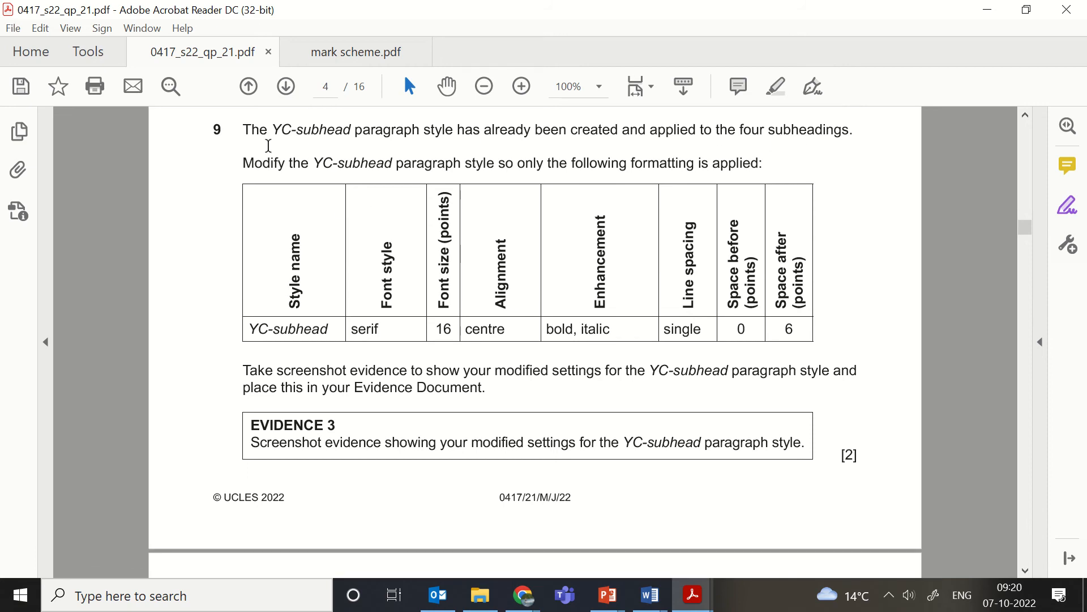
{"action": "left_click_drag", "start_coordinate": [243, 161], "coordinate": [754, 173]}
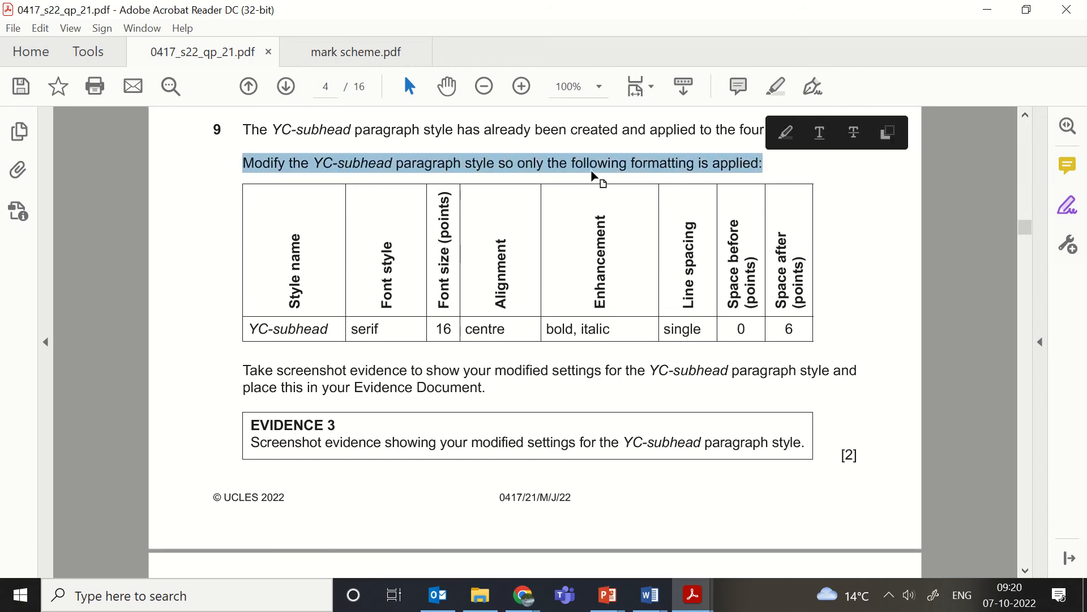
{"action": "left_click", "coordinate": [777, 86]}
{"action": "scroll", "coordinate": [288, 352], "scroll_direction": "down", "scroll_amount": 1}
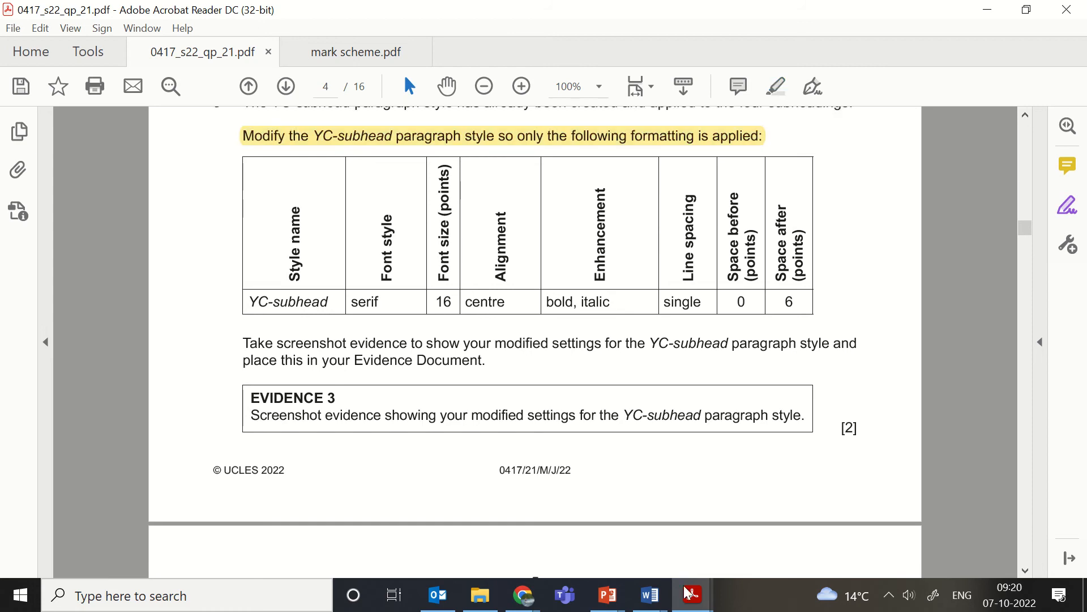
- Switch to YCGUIDE.rtf in Word, select the "Types of Charter" subheading and open the YC-subhead style for modification
{"action": "left_click", "coordinate": [650, 595]}
{"action": "left_click", "coordinate": [694, 557]}
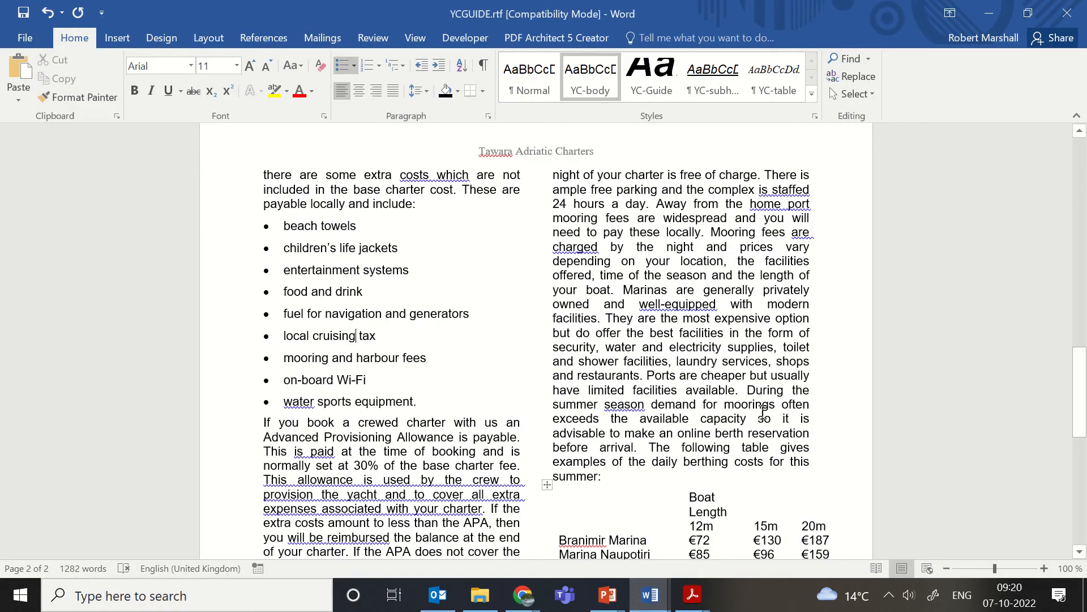
{"action": "left_click", "coordinate": [811, 94]}
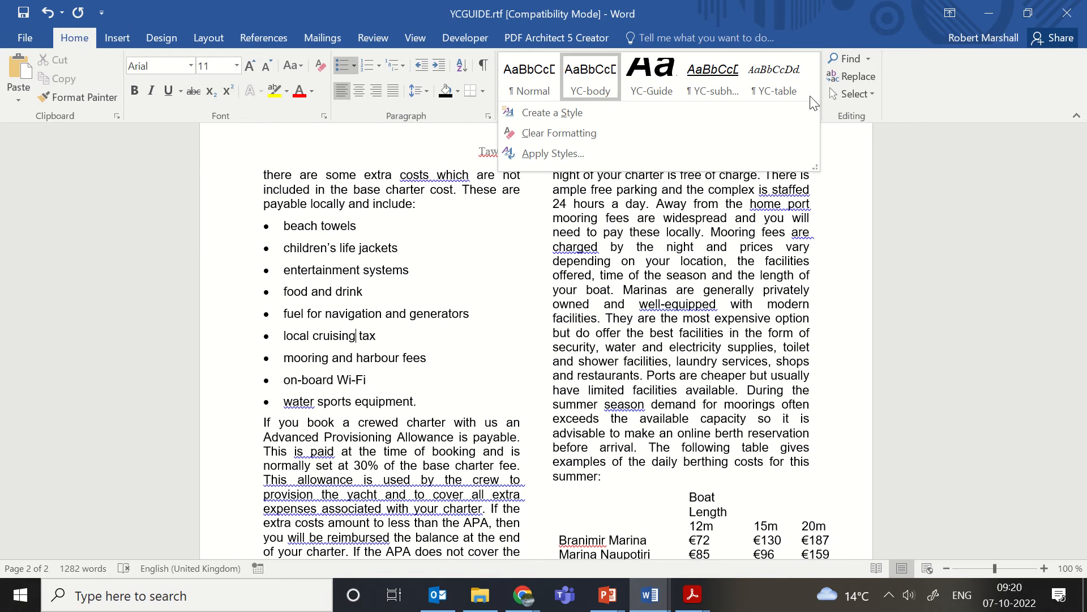
{"action": "left_click", "coordinate": [797, 329]}
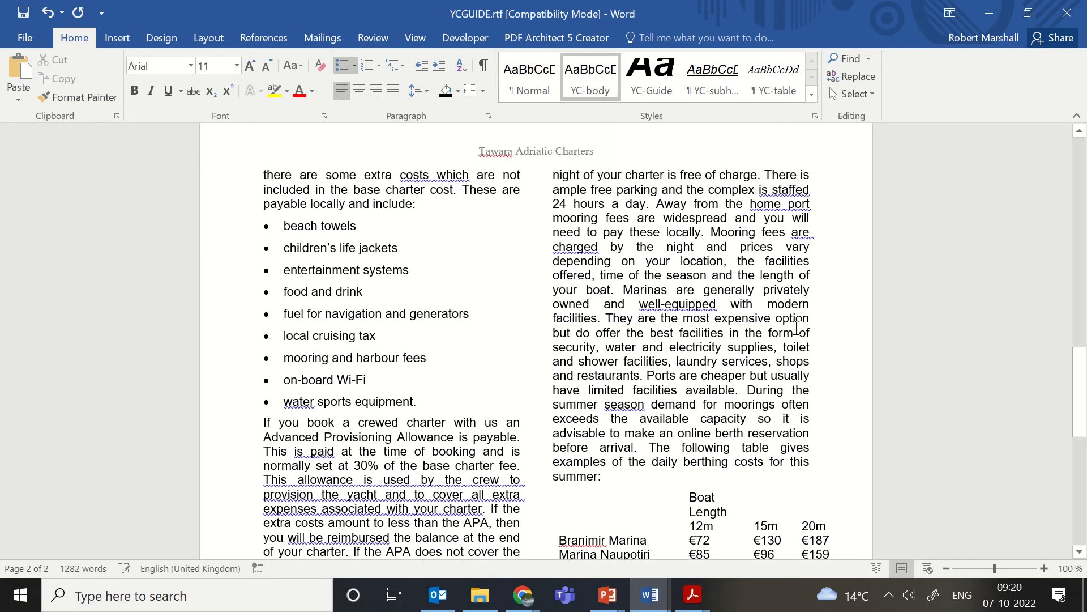
{"action": "left_click", "coordinate": [686, 320]}
{"action": "scroll", "coordinate": [645, 381], "scroll_direction": "up", "scroll_amount": 2}
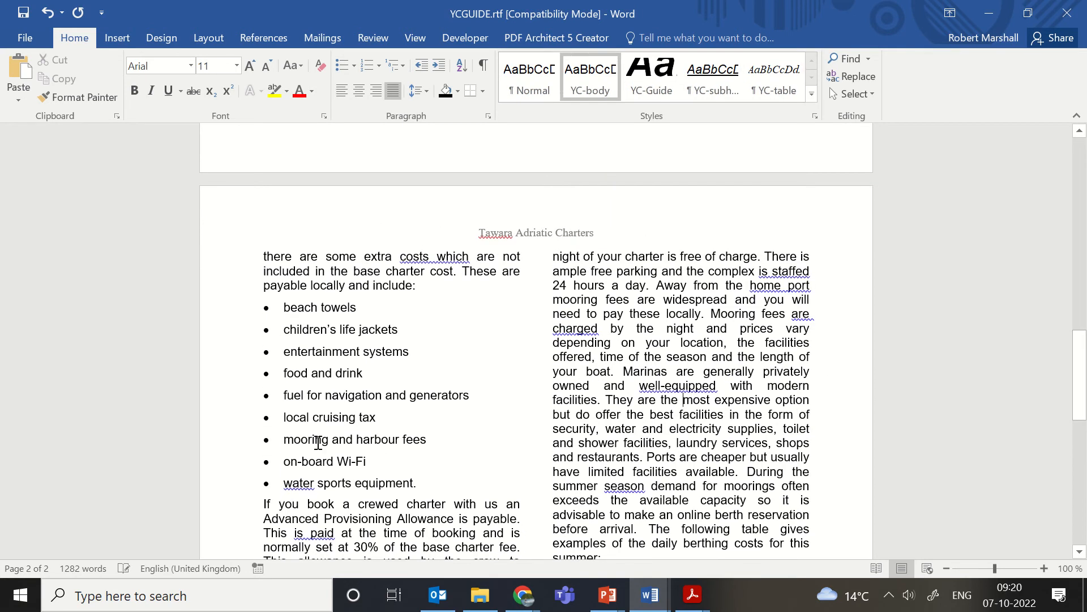
{"action": "scroll", "coordinate": [357, 440], "scroll_direction": "up", "scroll_amount": 18}
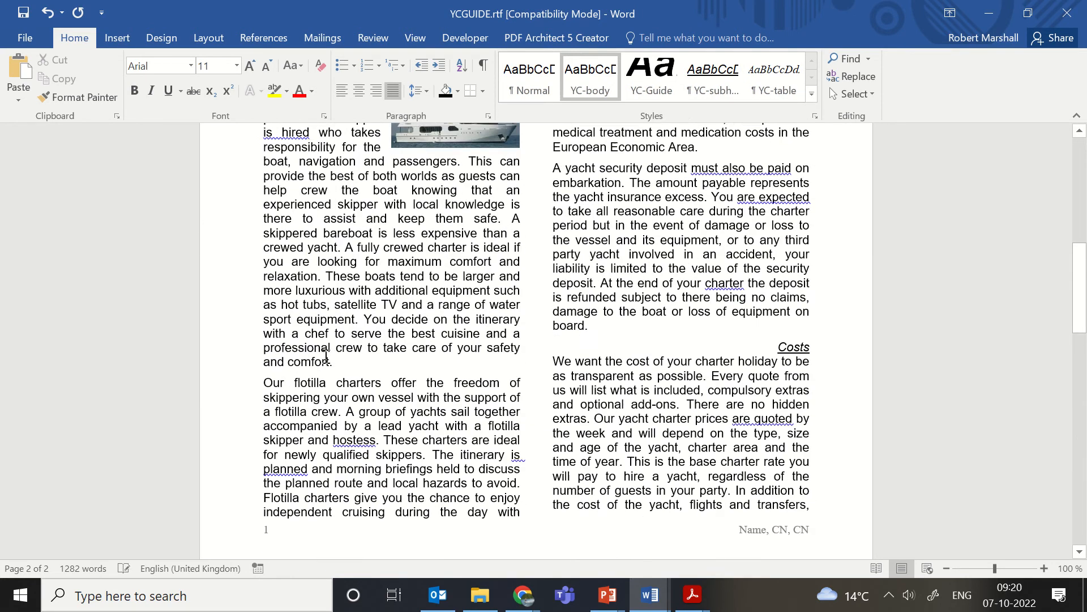
{"action": "scroll", "coordinate": [348, 365], "scroll_direction": "up", "scroll_amount": 1}
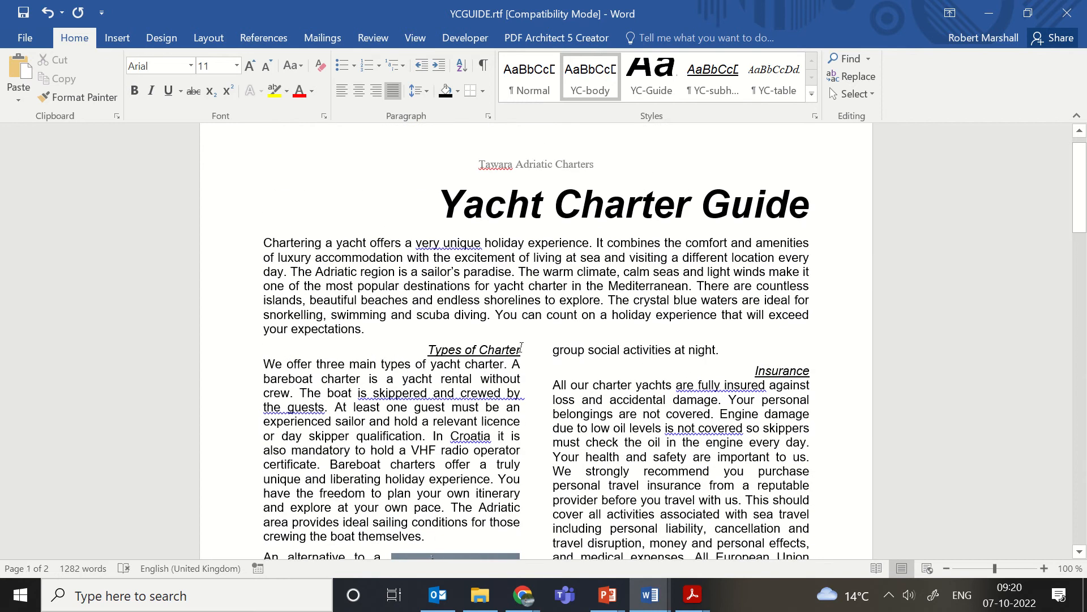
{"action": "left_click_drag", "start_coordinate": [525, 350], "coordinate": [429, 349]}
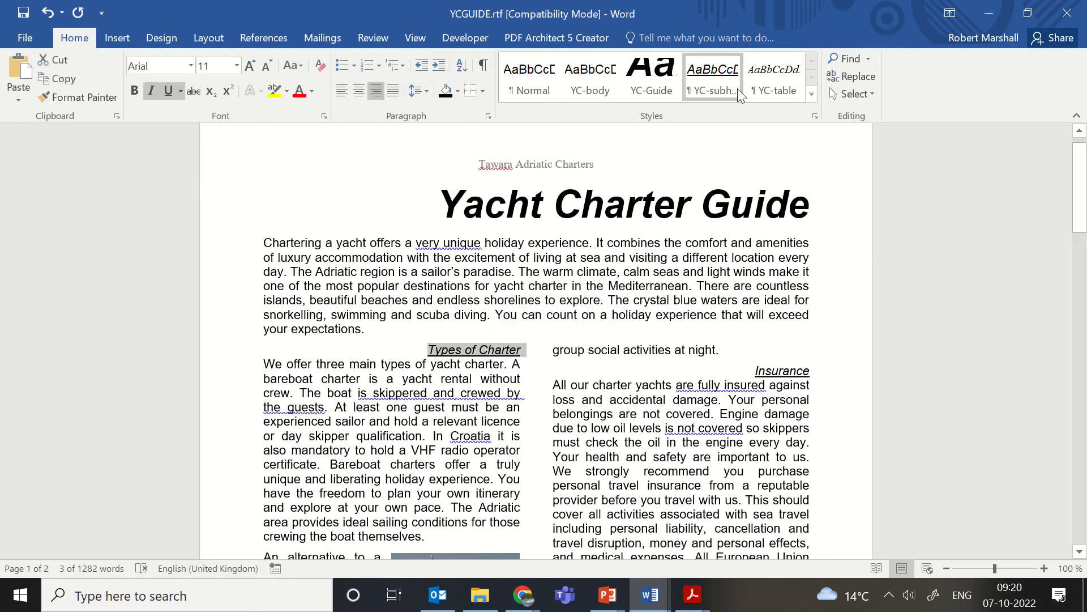
{"action": "right_click", "coordinate": [713, 84]}
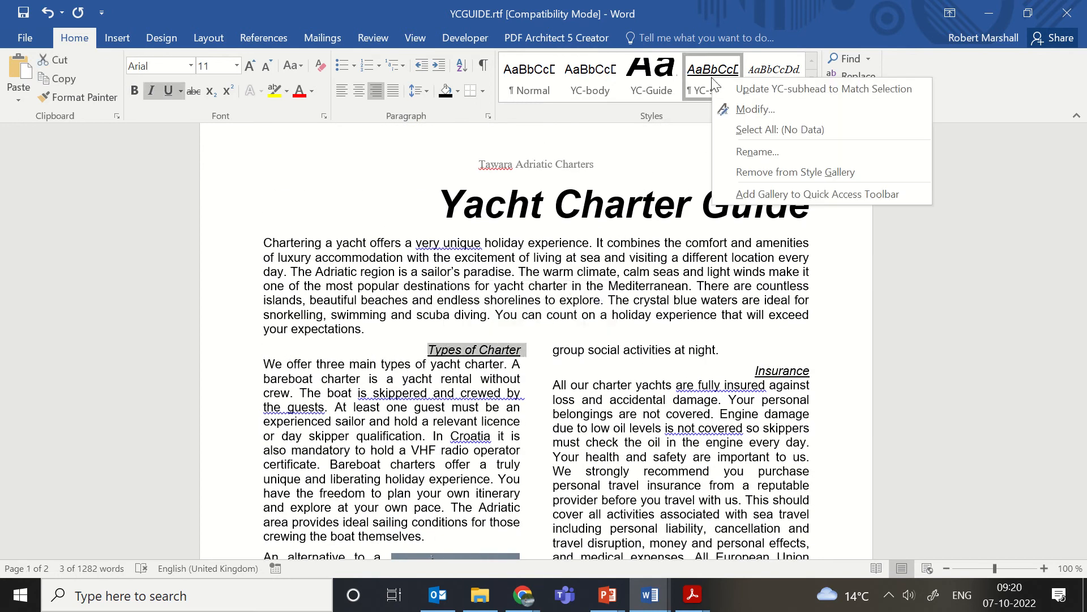
{"action": "left_click", "coordinate": [758, 109]}
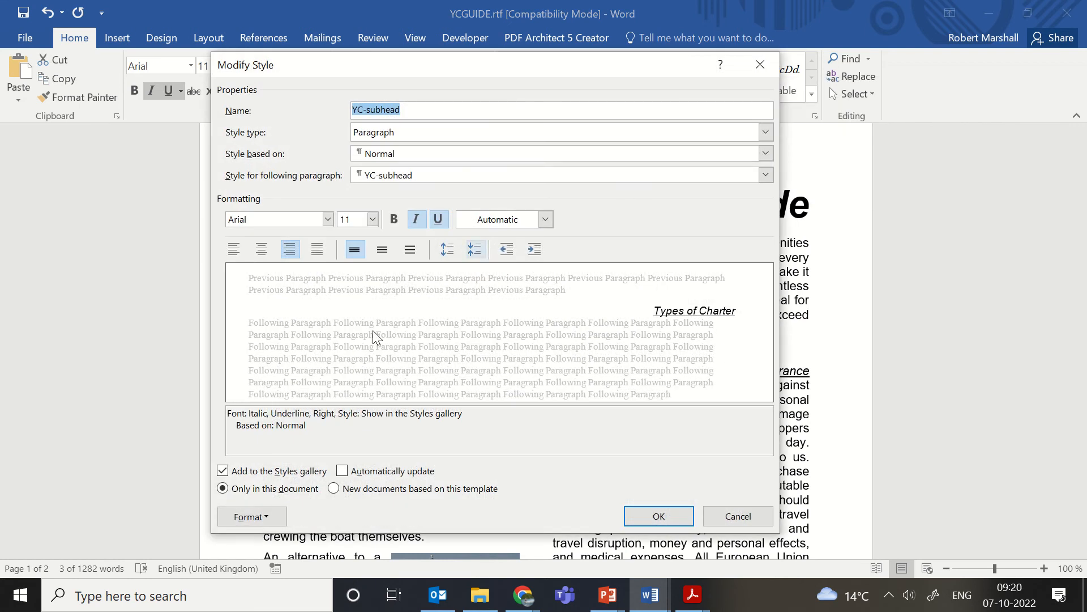
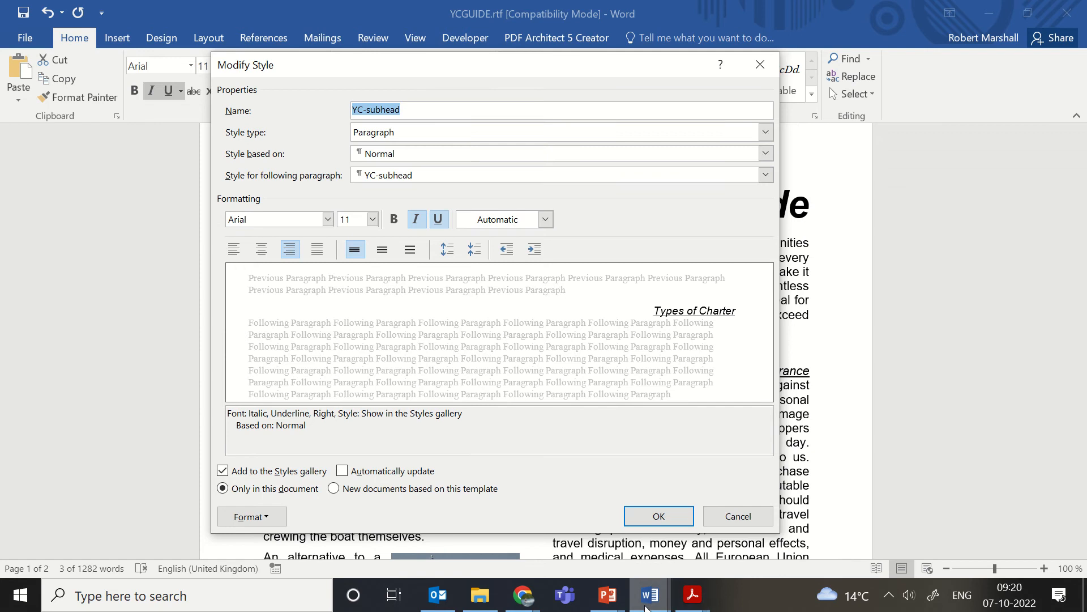
- Check the required font style in the exam paper in Acrobat Reader and set the YC-subhead style's font to Times New Roman in Word
{"action": "left_click", "coordinate": [692, 594]}
{"action": "left_click", "coordinate": [661, 537]}
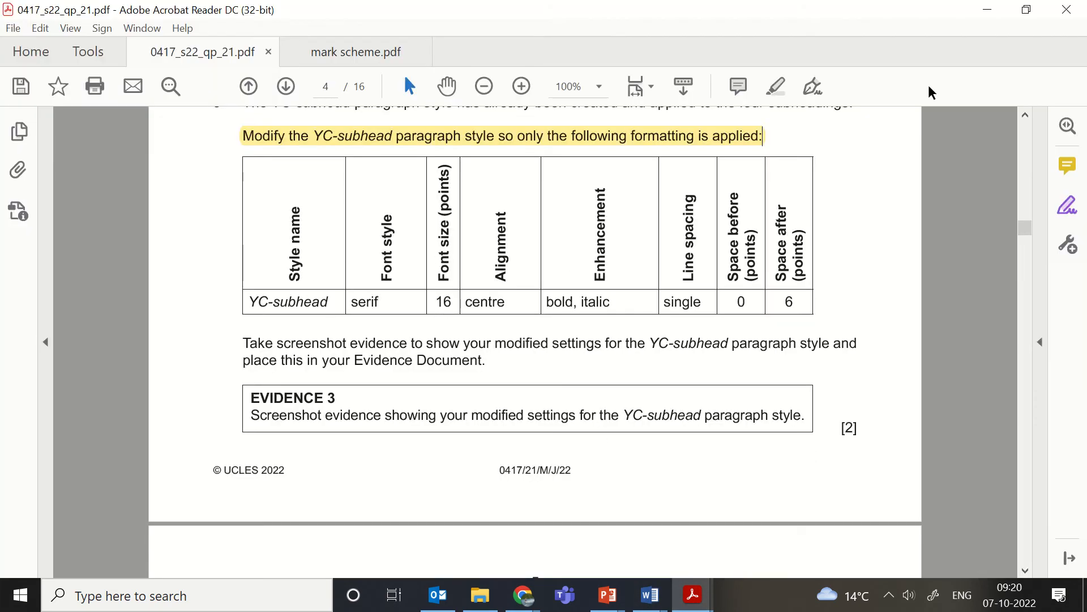
{"action": "left_click", "coordinate": [986, 10]}
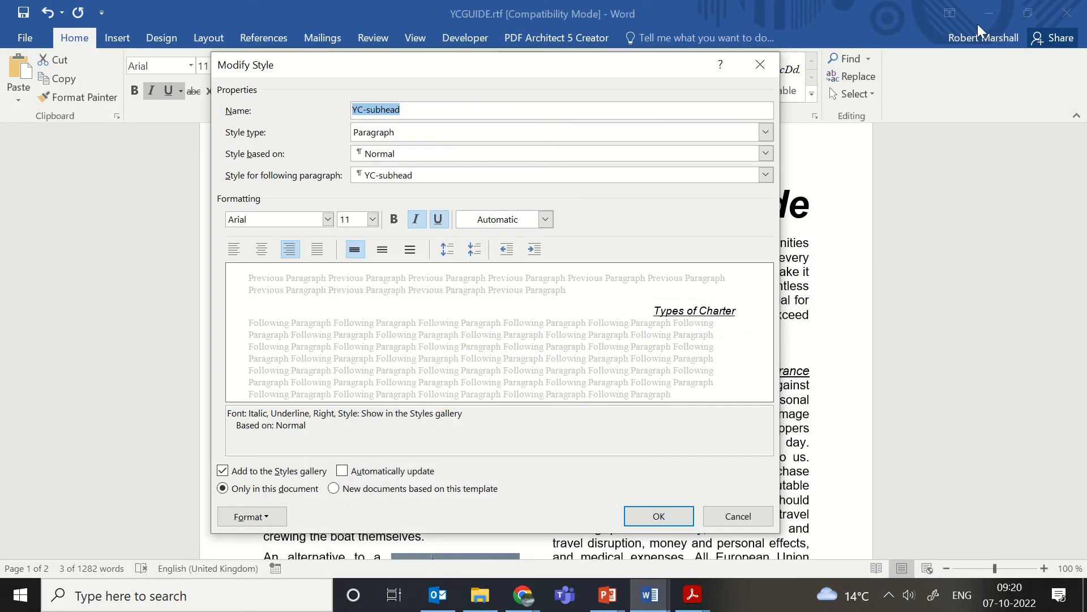
{"action": "left_click", "coordinate": [327, 219]}
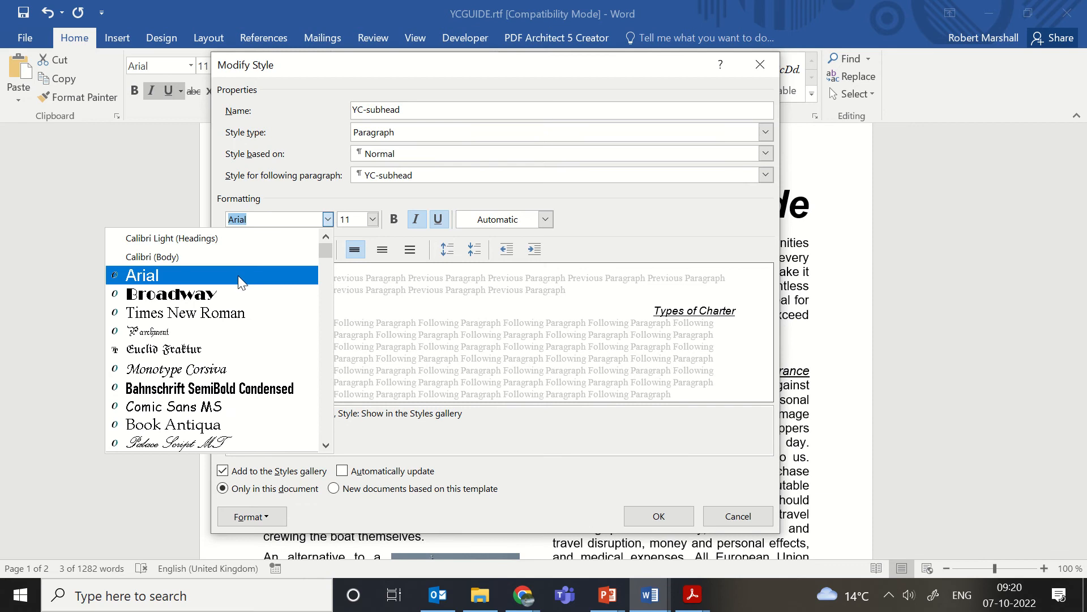
{"action": "left_click", "coordinate": [230, 321]}
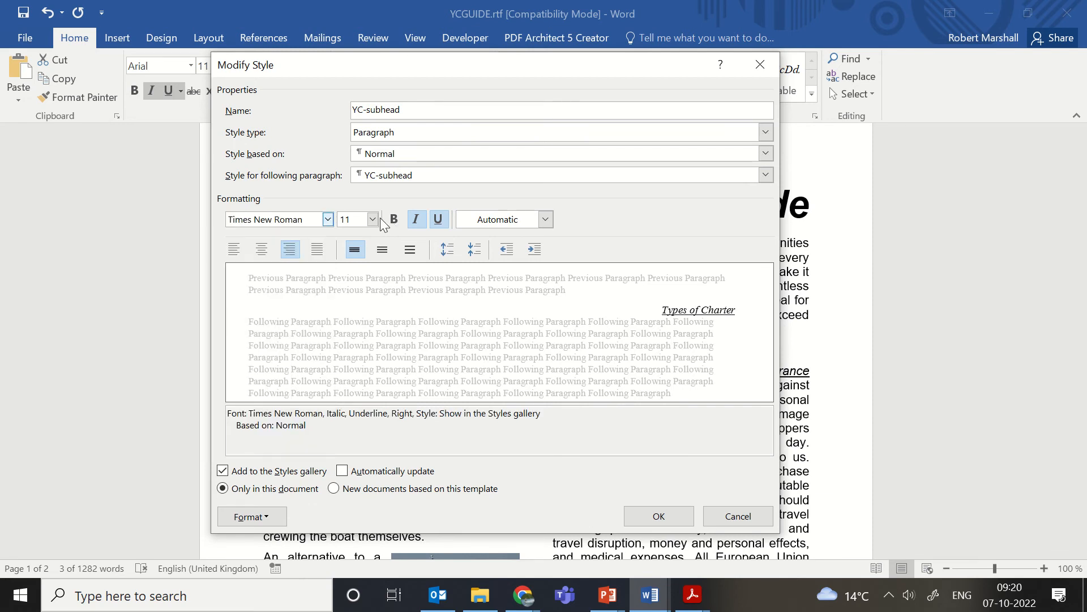
- Recheck the exam paper's formatting table in Acrobat Reader, then set the YC-subhead style to 16 pt with centred alignment in Word
{"action": "mouse_move", "coordinate": [692, 594]}
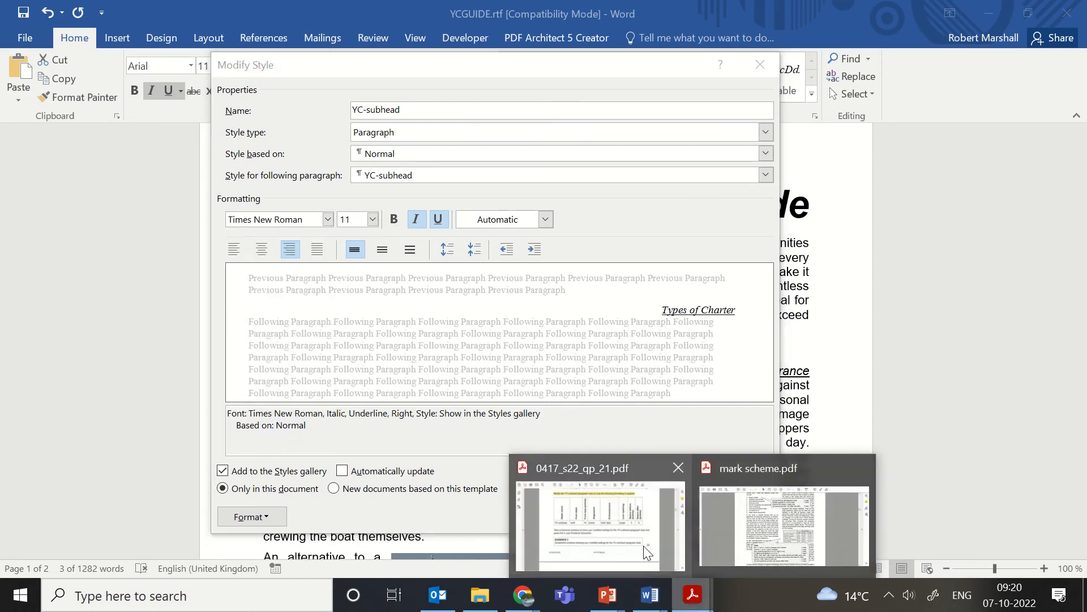
{"action": "left_click", "coordinate": [646, 550]}
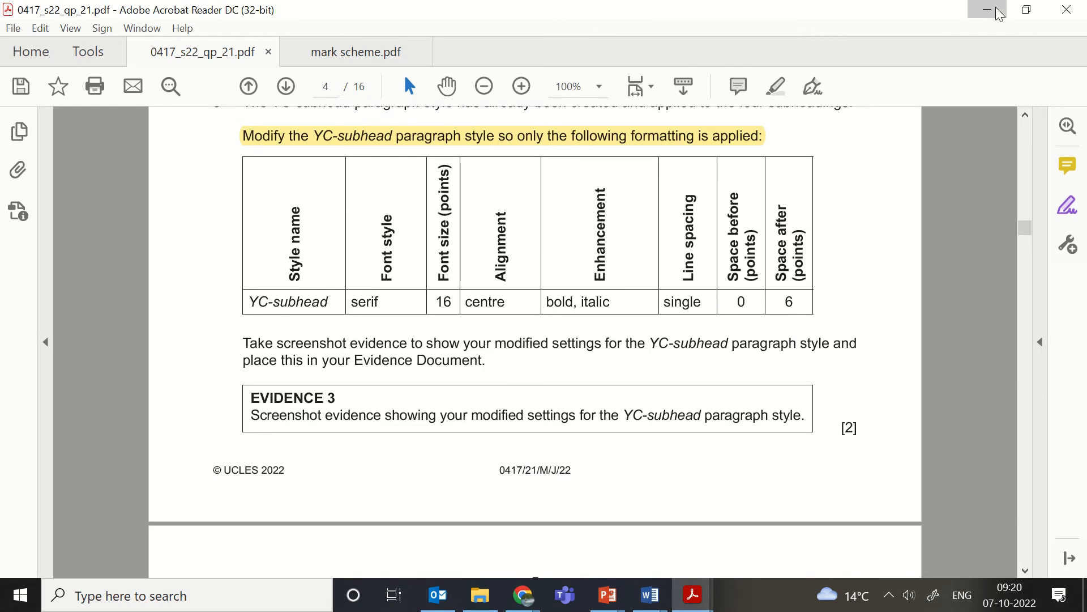
{"action": "left_click", "coordinate": [943, 7]}
{"action": "left_click", "coordinate": [374, 221]}
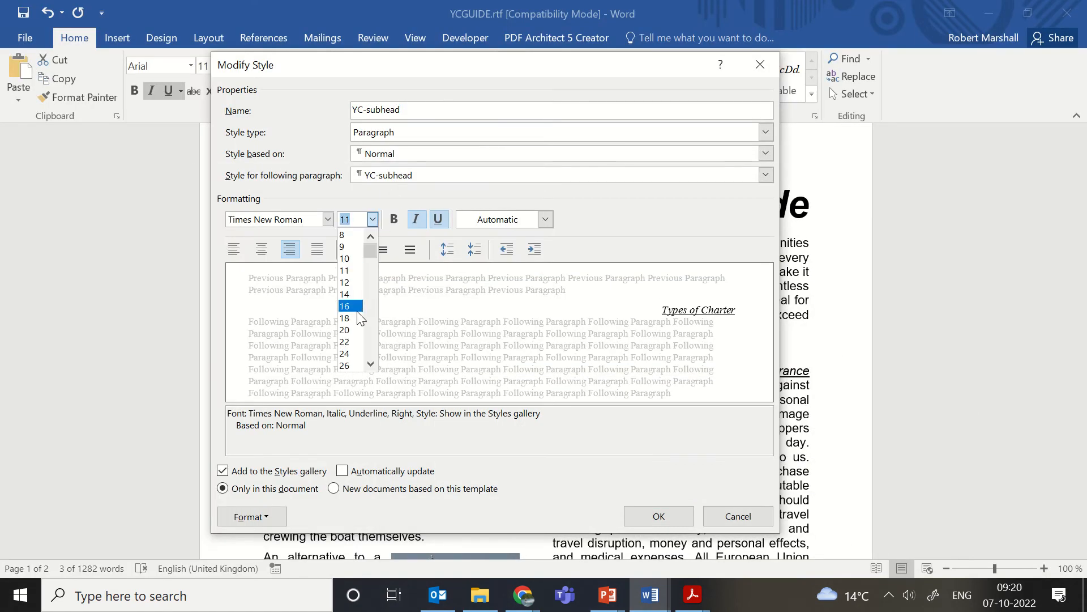
{"action": "left_click", "coordinate": [350, 306]}
{"action": "left_click", "coordinate": [264, 250]}
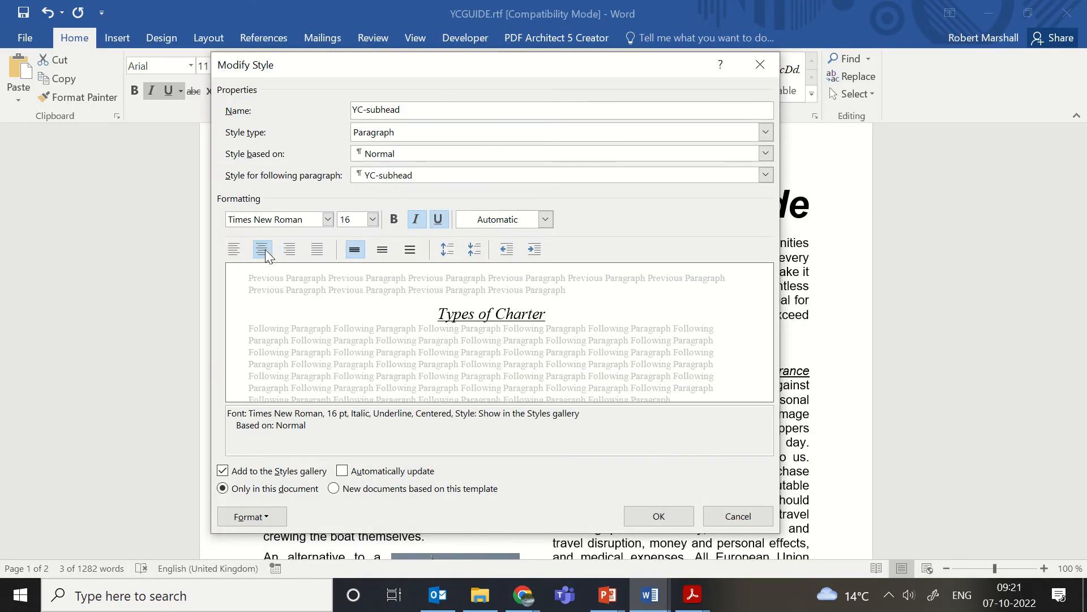
- Consult the required enhancements in the exam paper, then make the YC-subhead style bold and remove its underline in Word
{"action": "mouse_move", "coordinate": [693, 595]}
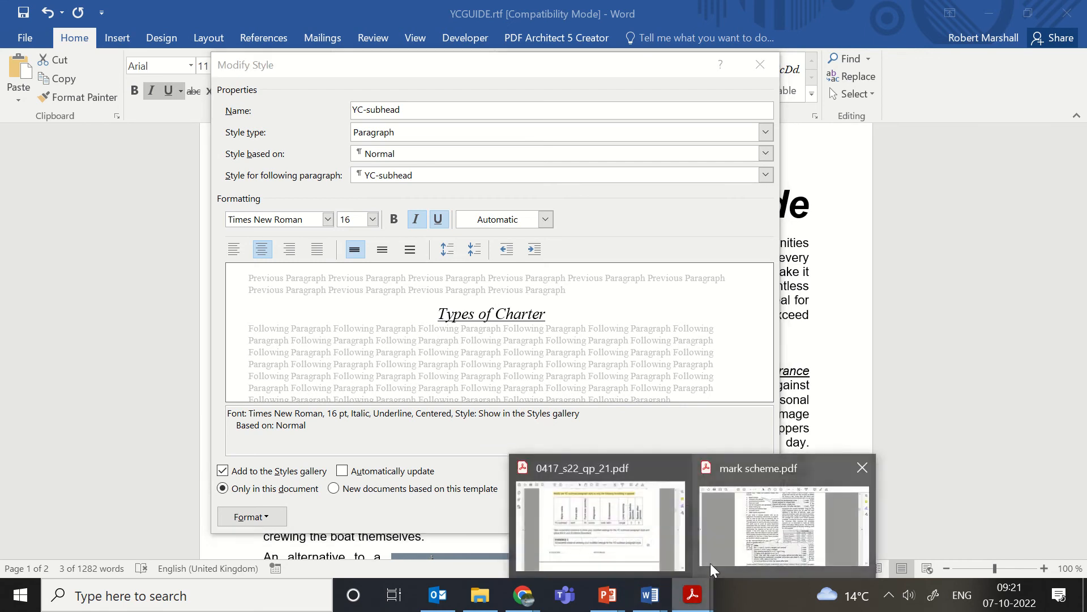
{"action": "left_click", "coordinate": [662, 552]}
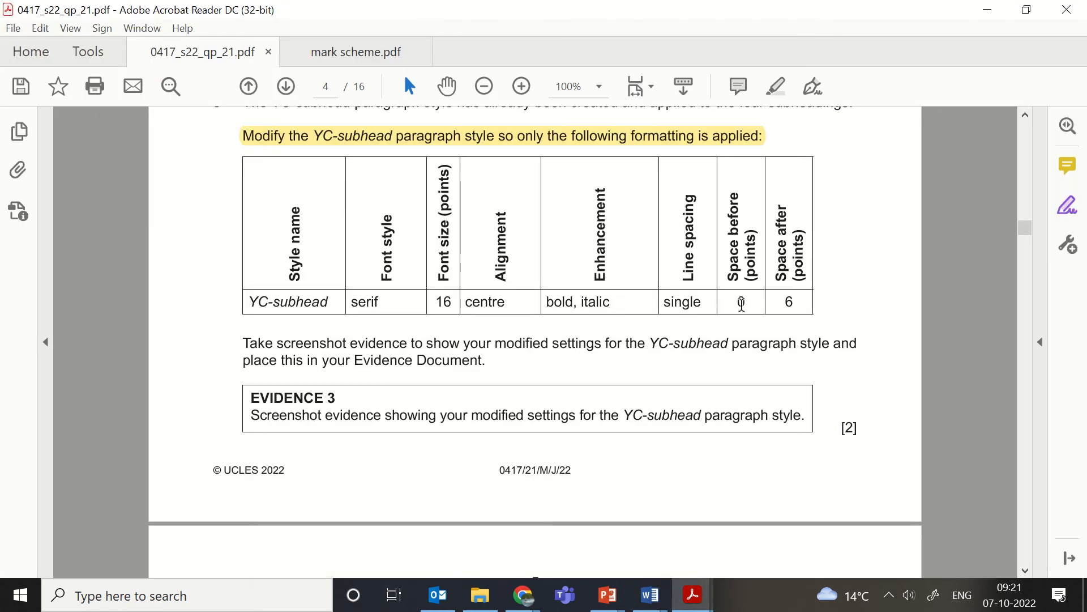
{"action": "left_click", "coordinate": [989, 10]}
{"action": "left_click", "coordinate": [444, 221]}
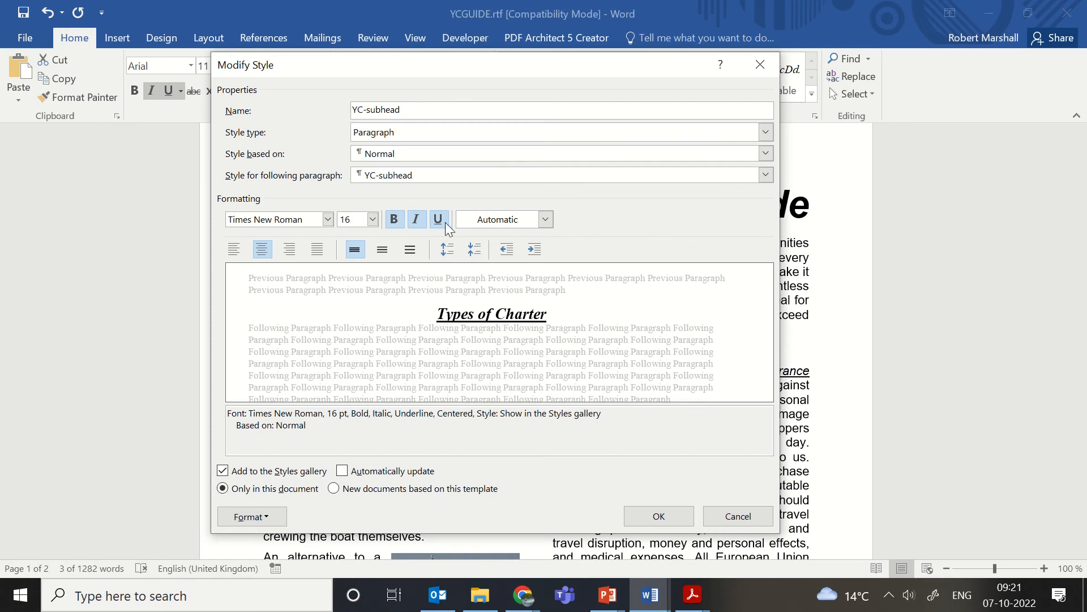
{"action": "left_click", "coordinate": [444, 220]}
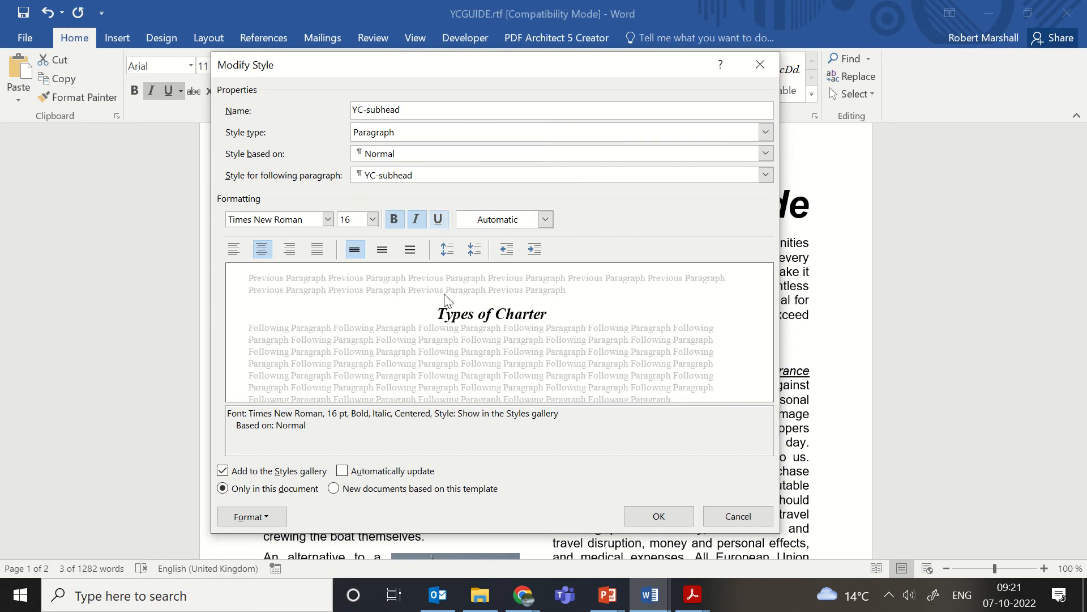
- Compare the YC-subhead style's paragraph spacing with the exam paper and set its space after to 6 pt
{"action": "left_click", "coordinate": [279, 512]}
{"action": "left_click", "coordinate": [267, 362]}
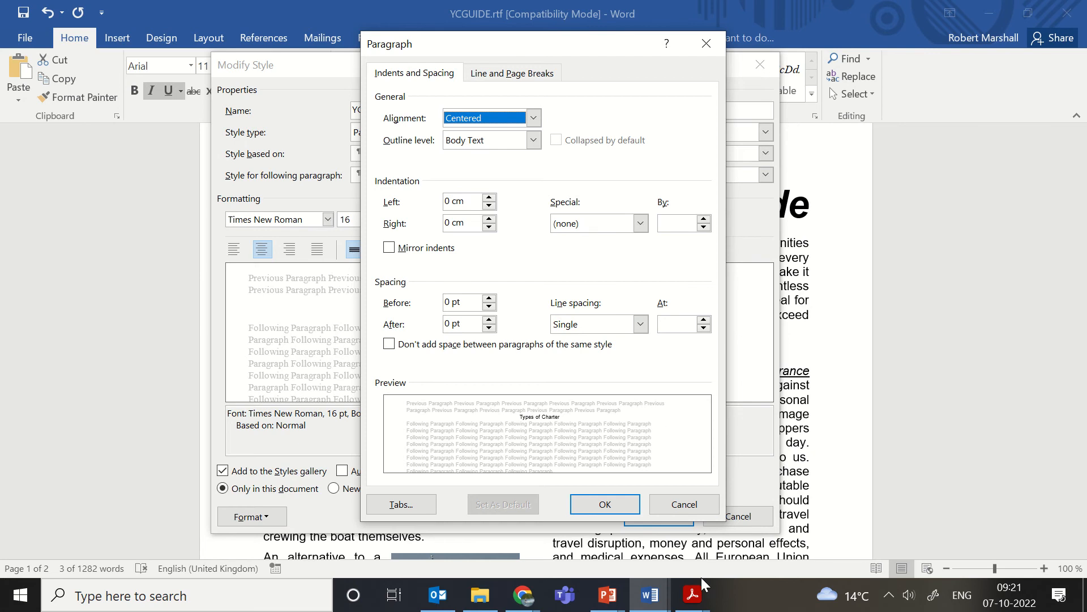
{"action": "left_click", "coordinate": [691, 604]}
{"action": "left_click", "coordinate": [653, 565]}
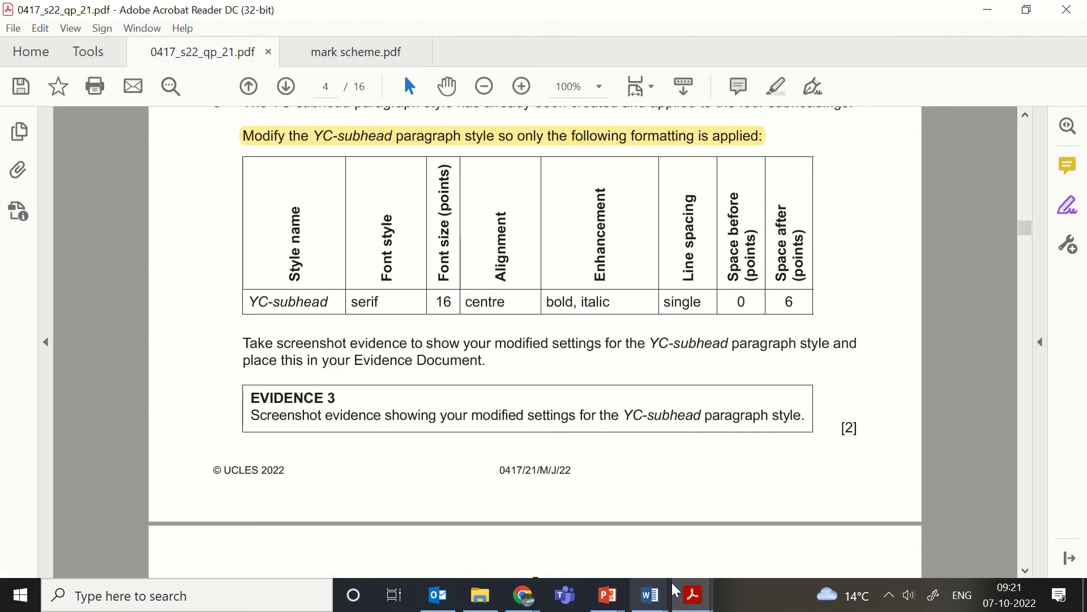
{"action": "left_click", "coordinate": [1001, 7]}
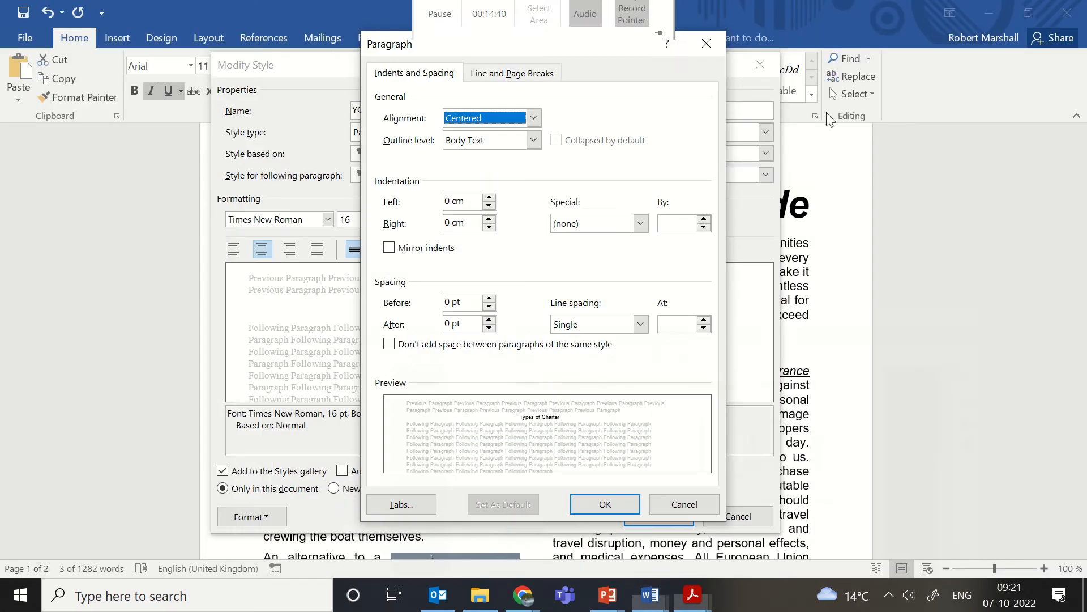
{"action": "left_click", "coordinate": [489, 318]}
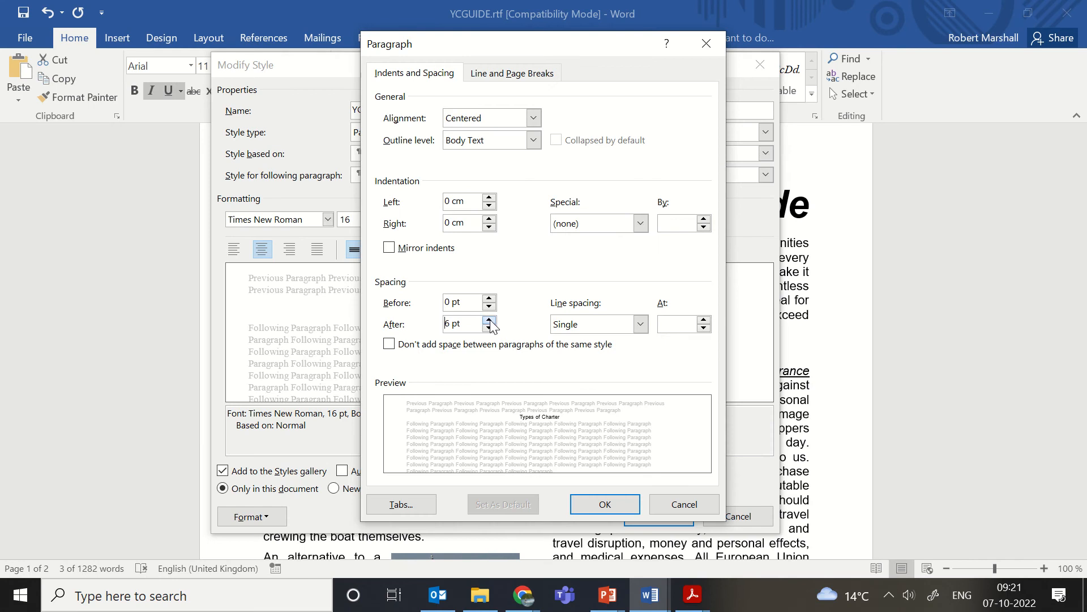
{"action": "left_click", "coordinate": [606, 505]}
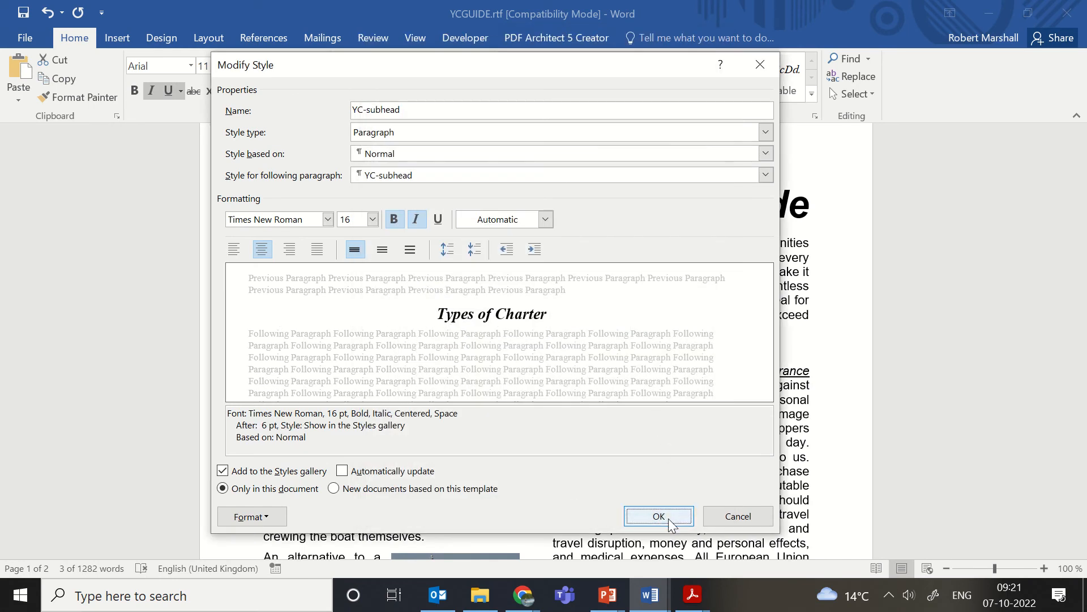
- Switch to the exam paper in Acrobat Reader and read question 9's Evidence 3 screenshot requirement
{"action": "mouse_move", "coordinate": [692, 594]}
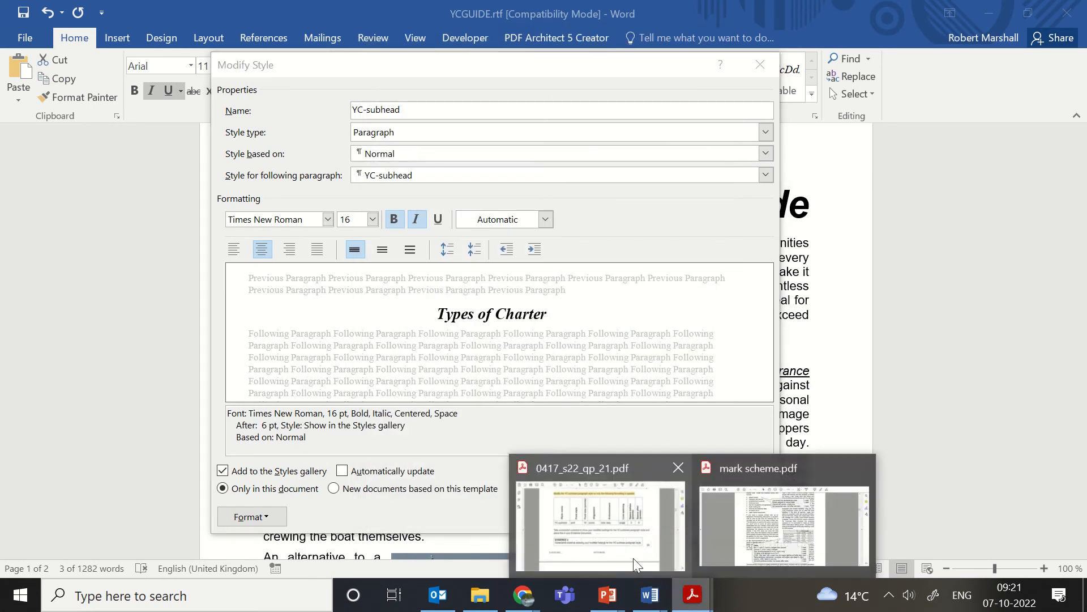
{"action": "left_click", "coordinate": [633, 557]}
{"action": "scroll", "coordinate": [475, 352], "scroll_direction": "down", "scroll_amount": 1}
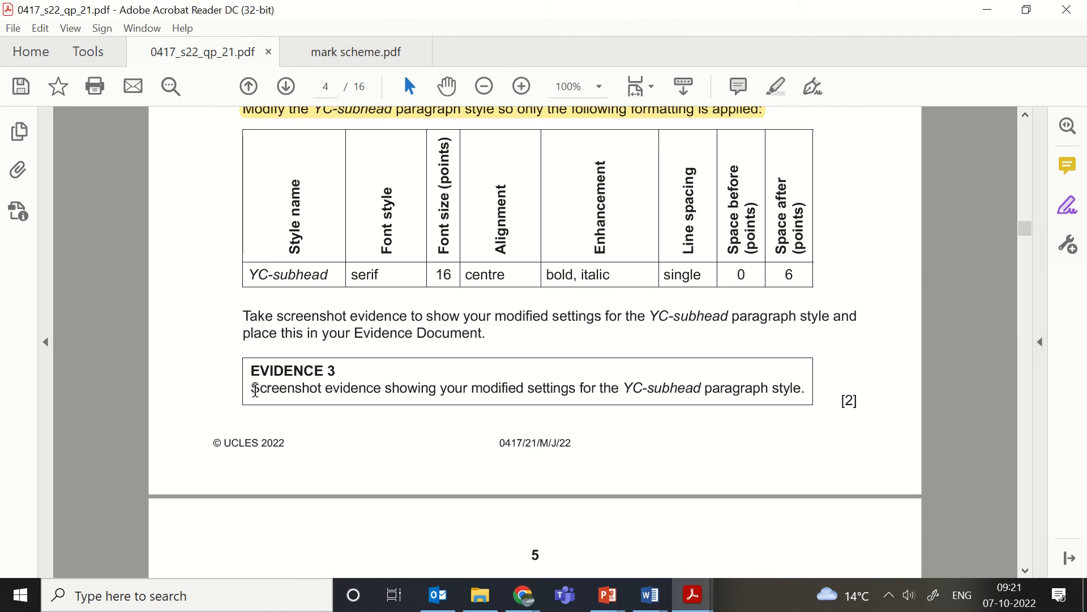
{"action": "left_click_drag", "start_coordinate": [257, 390], "coordinate": [321, 390]}
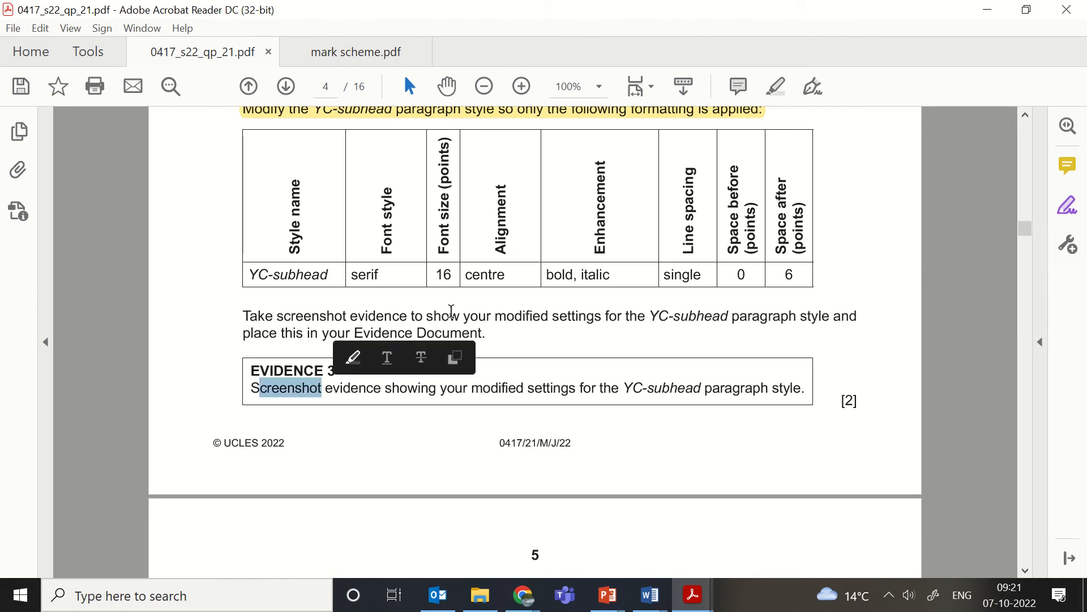
{"action": "left_click", "coordinate": [785, 83]}
- Return to YCGUIDE.rtf in Word, capture a screenshot of the YC-subhead Modify Style dialog and apply the style changes
{"action": "mouse_move", "coordinate": [651, 595]}
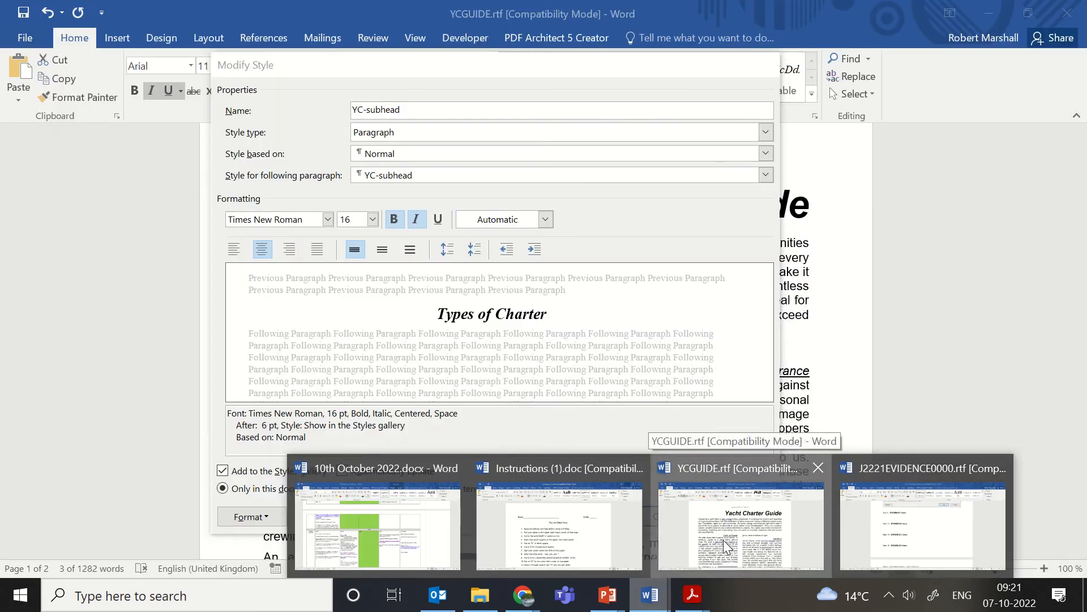
{"action": "left_click", "coordinate": [724, 538]}
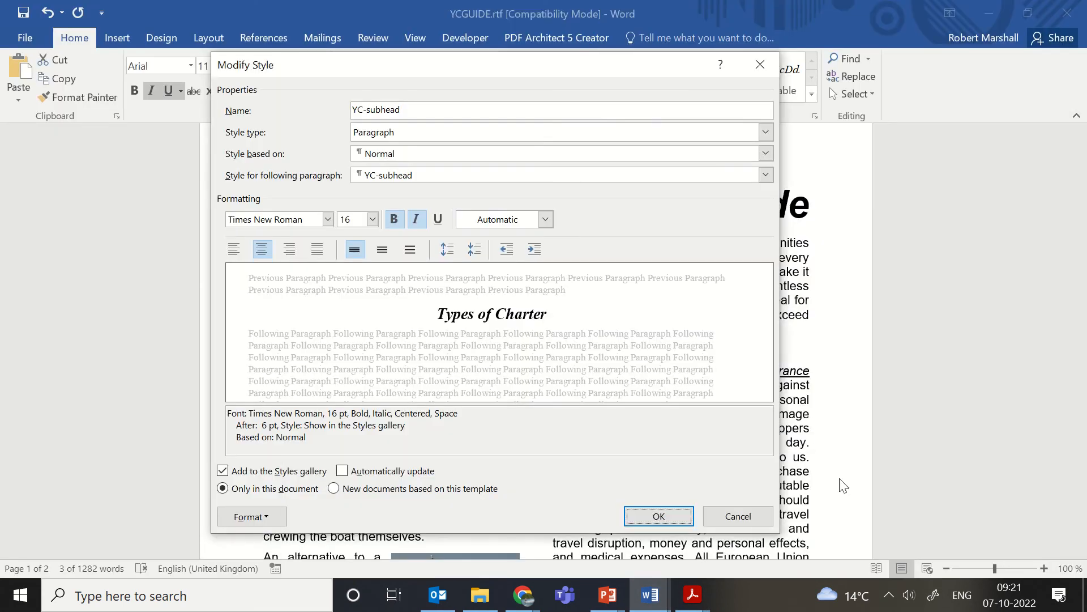
{"action": "key", "text": "super+shift+s"}
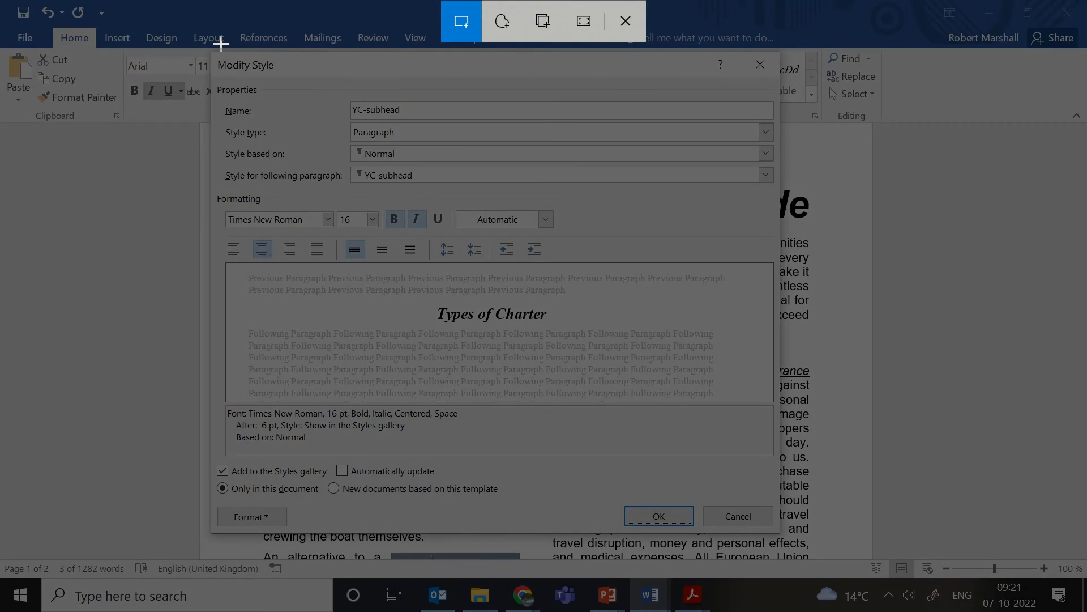
{"action": "mouse_move", "coordinate": [213, 55]}
{"action": "left_mouse_down"}
{"action": "mouse_move", "coordinate": [711, 486]}
{"action": "mouse_move", "coordinate": [777, 518]}
{"action": "mouse_move", "coordinate": [781, 534]}
{"action": "left_mouse_up"}
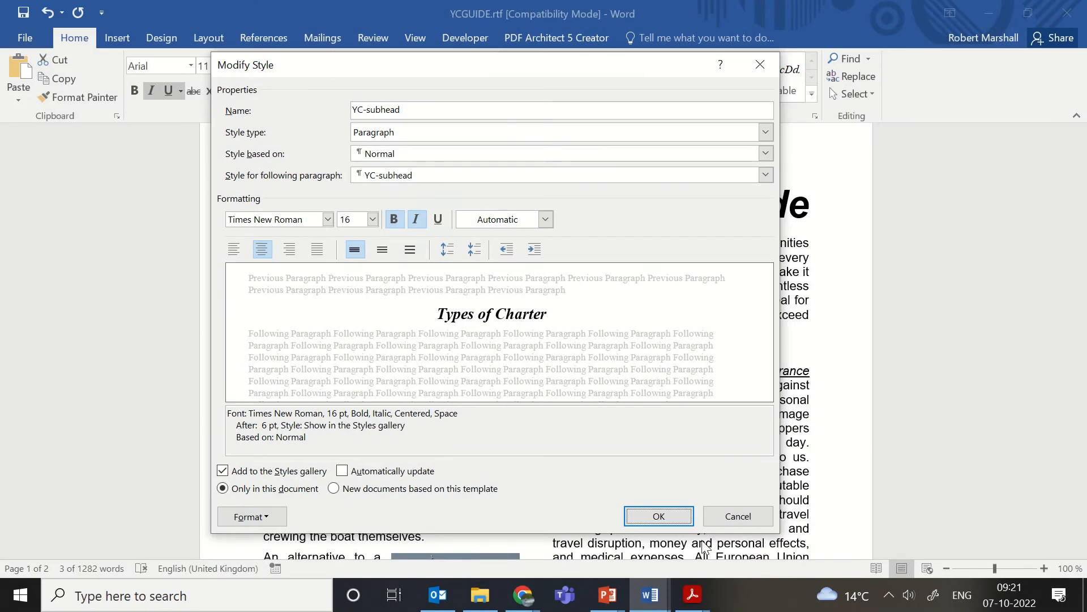
{"action": "left_click", "coordinate": [656, 516]}
{"action": "mouse_move", "coordinate": [650, 594]}
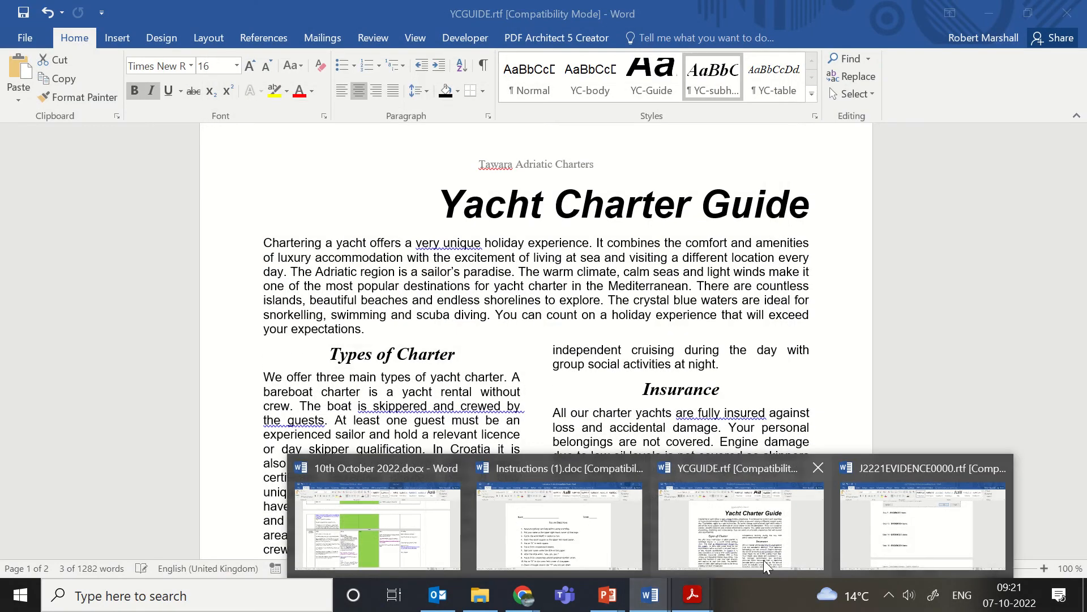
- Paste the YC-subhead style screenshot under Step 9 - EVIDENCE 3 in J2221EVIDENCE0000.rtf
{"action": "left_click", "coordinate": [885, 525]}
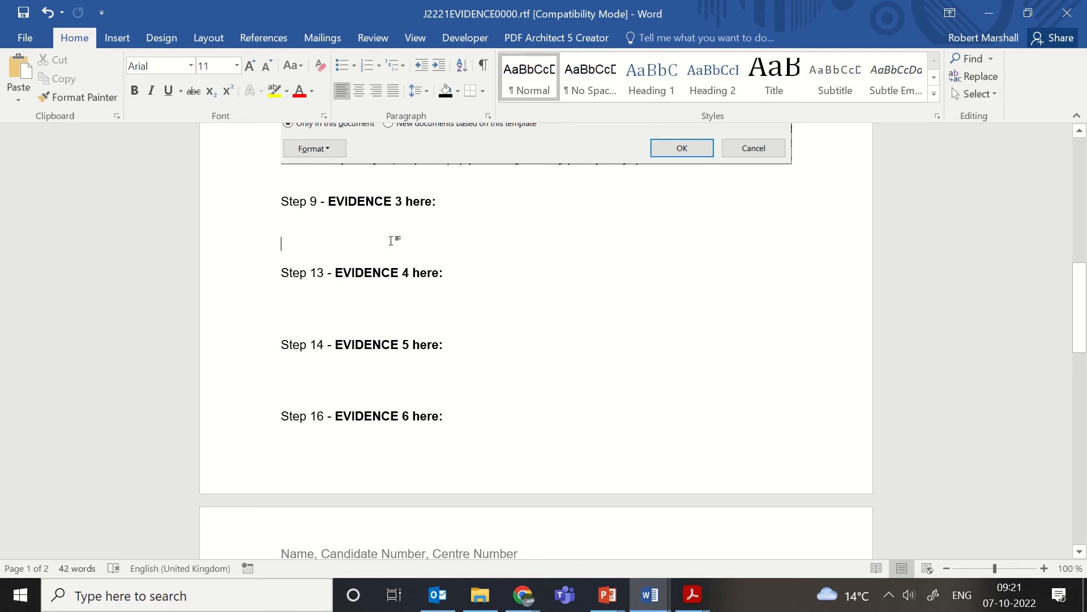
{"action": "key", "text": "ctrl+v"}
{"action": "scroll", "coordinate": [505, 369], "scroll_direction": "down", "scroll_amount": 8}
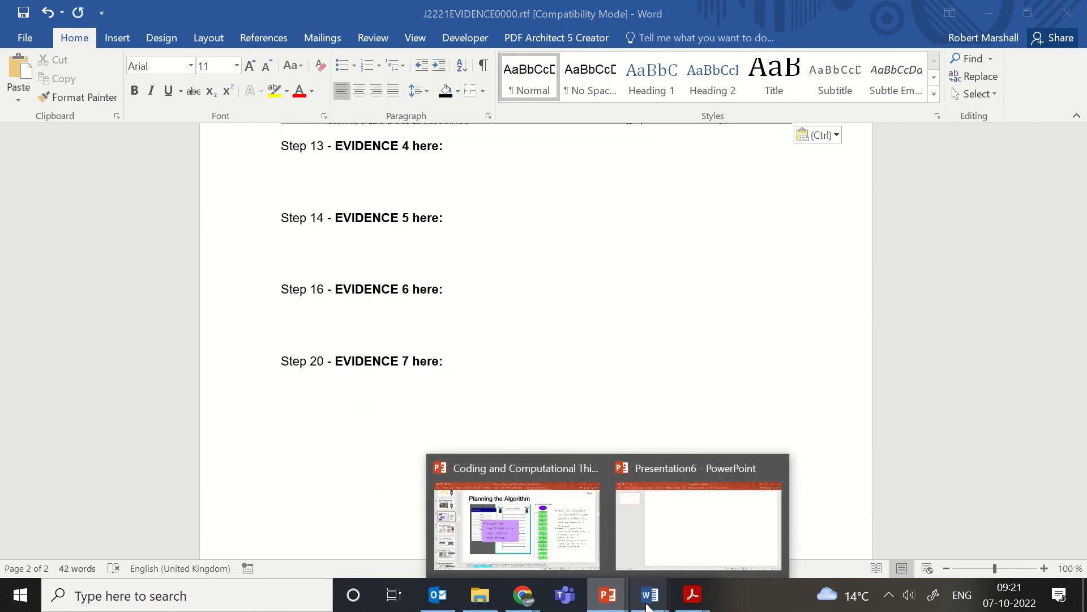
- Switch to the exam paper 0417_s22_qp_21.pdf in Acrobat Reader, recheck question 9 and read questions 10 and 11
{"action": "mouse_move", "coordinate": [644, 602]}
{"action": "left_click", "coordinate": [678, 532]}
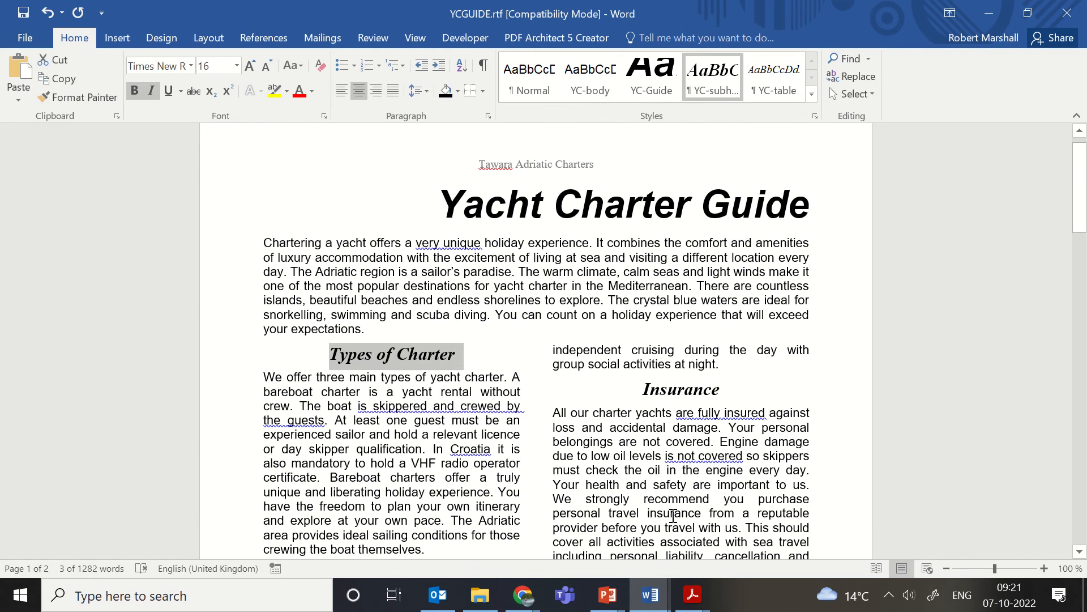
{"action": "mouse_move", "coordinate": [692, 595]}
{"action": "left_click", "coordinate": [572, 527]}
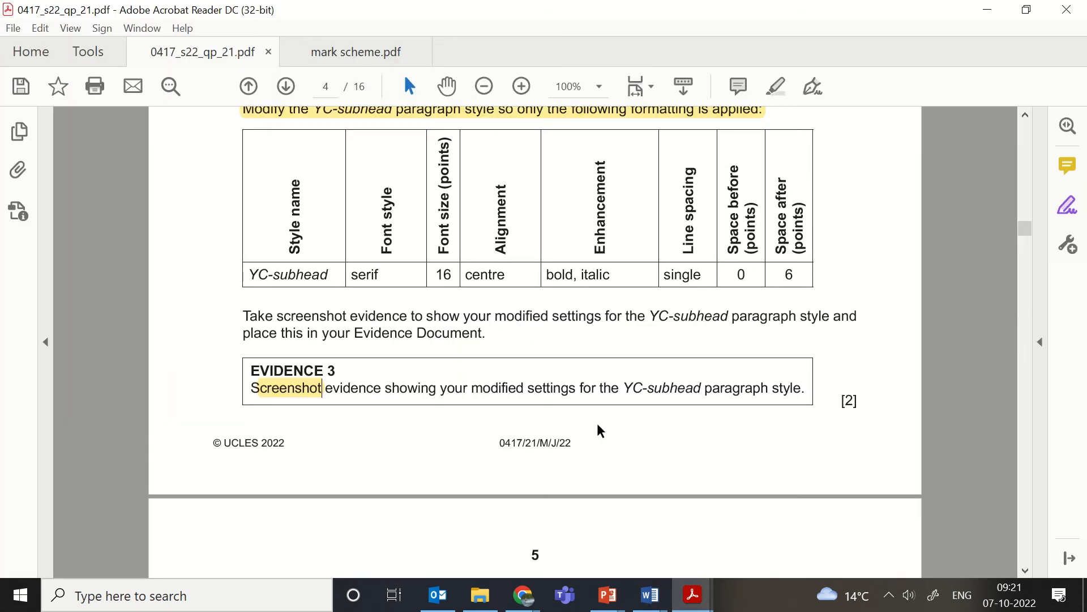
{"action": "scroll", "coordinate": [472, 306], "scroll_direction": "up", "scroll_amount": 4}
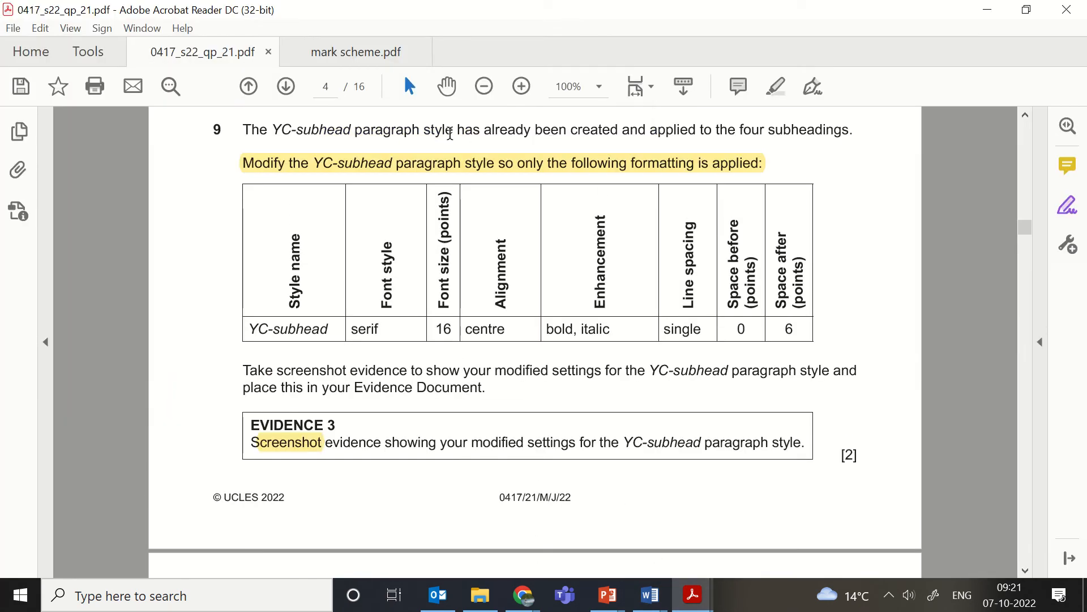
{"action": "scroll", "coordinate": [629, 364], "scroll_direction": "down", "scroll_amount": 7}
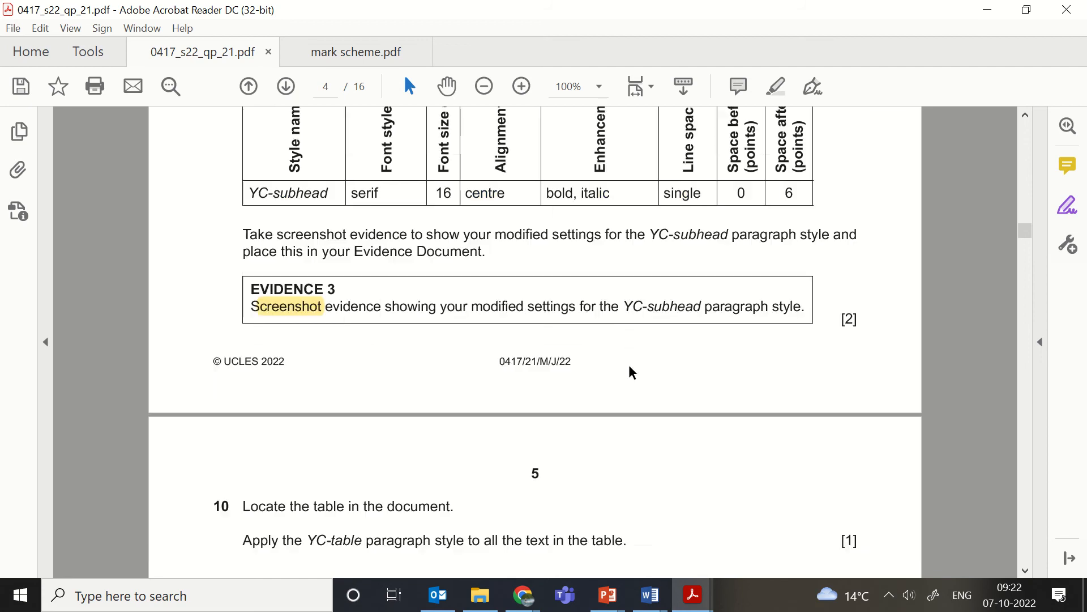
{"action": "scroll", "coordinate": [600, 367], "scroll_direction": "down", "scroll_amount": 1}
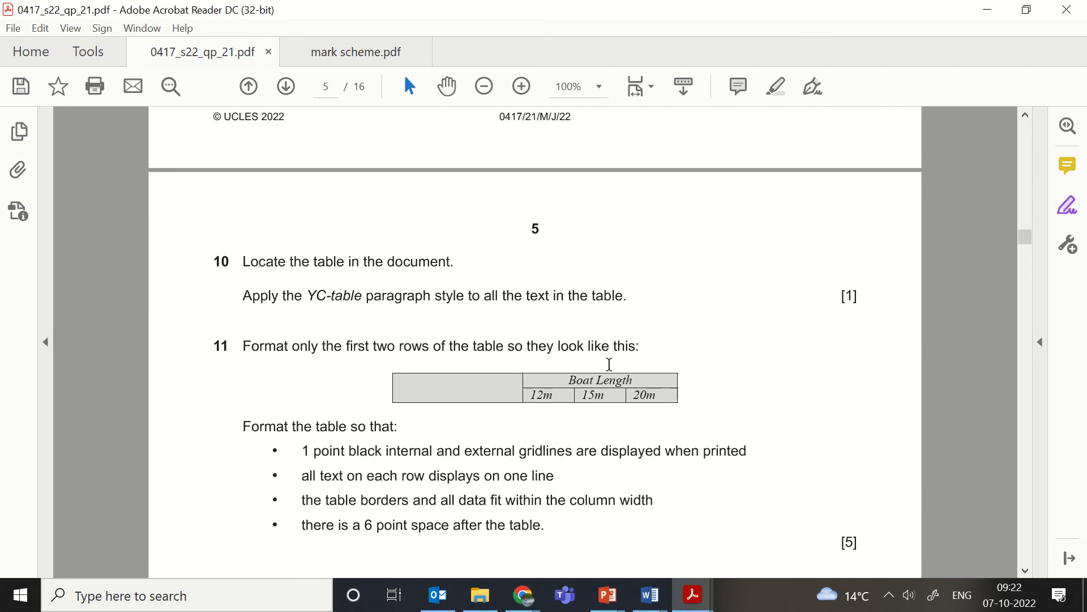
- Return to YCGUIDE.rtf in Word and review the subheadings and the berthing costs table throughout the document
{"action": "mouse_move", "coordinate": [650, 595]}
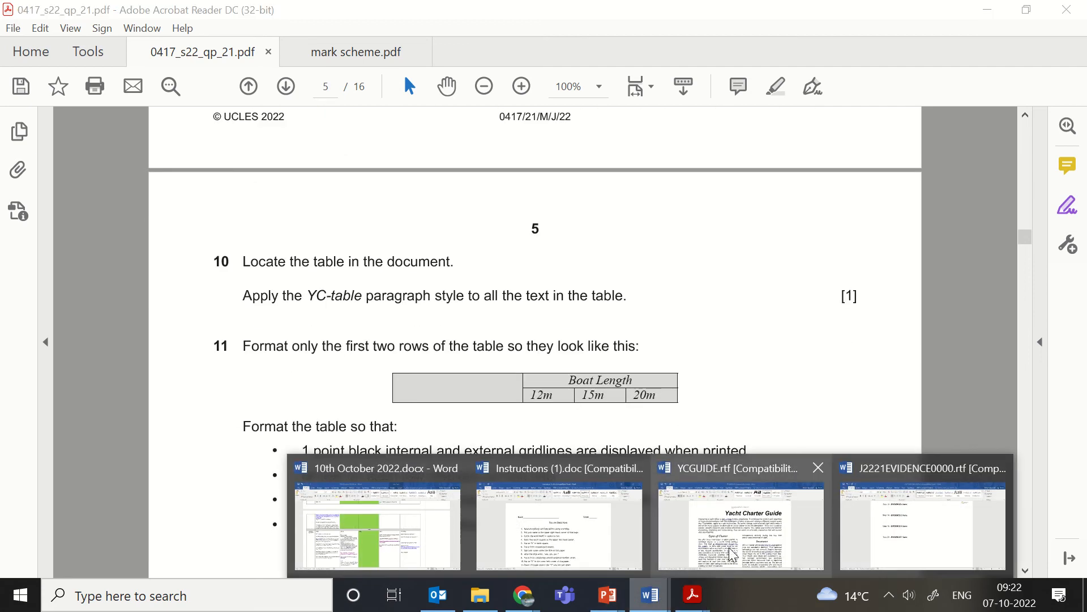
{"action": "left_click", "coordinate": [735, 546]}
{"action": "left_click", "coordinate": [556, 324]}
{"action": "scroll", "coordinate": [556, 324], "scroll_direction": "down", "scroll_amount": 2}
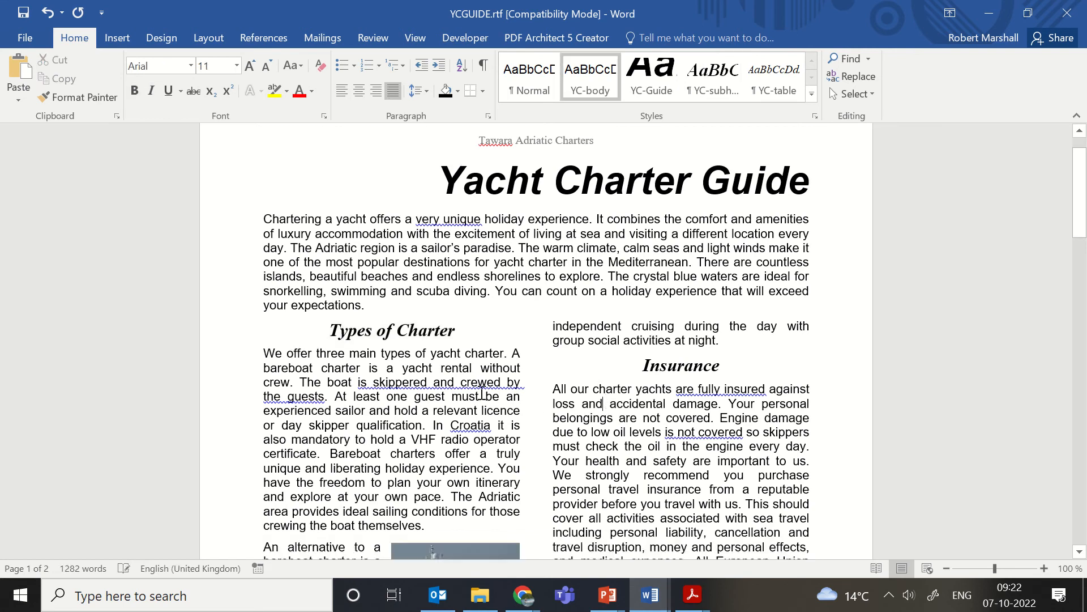
{"action": "scroll", "coordinate": [556, 324], "scroll_direction": "down", "scroll_amount": 20}
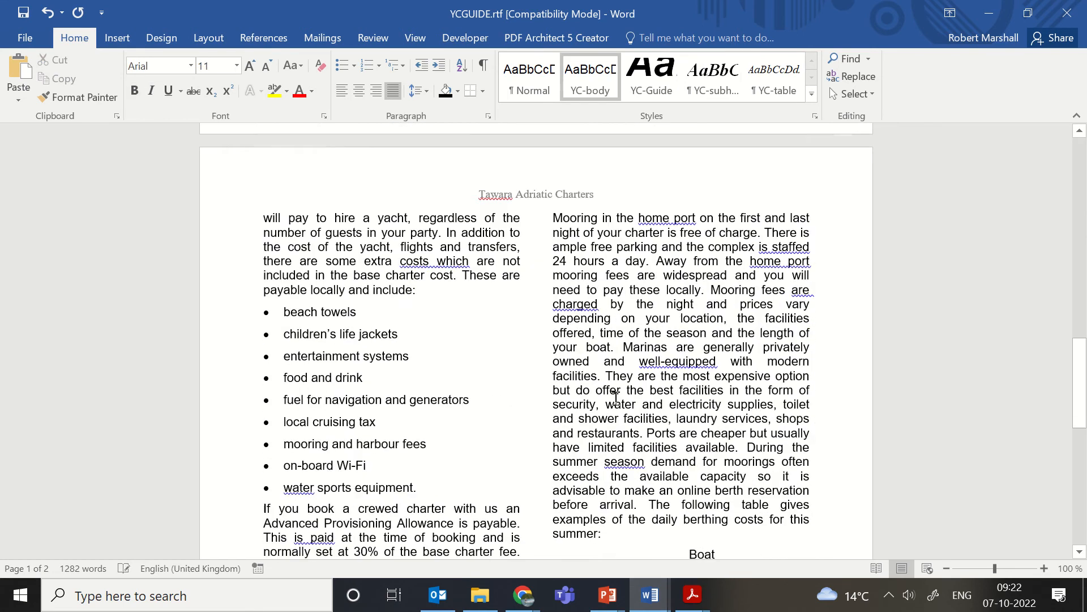
{"action": "scroll", "coordinate": [615, 400], "scroll_direction": "down", "scroll_amount": 1}
{"action": "left_click", "coordinate": [447, 336]}
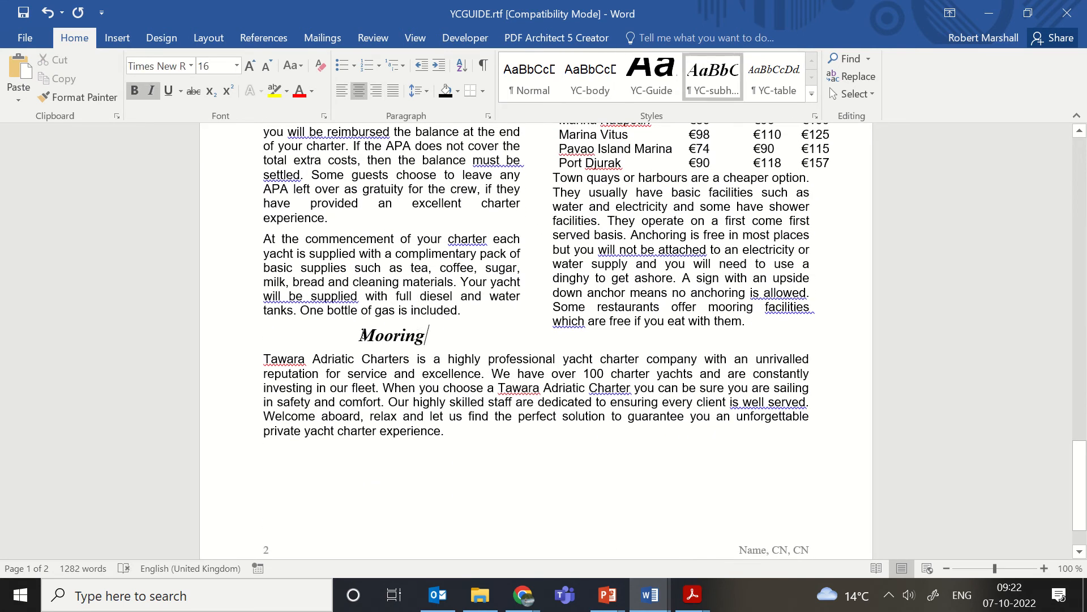
{"action": "scroll", "coordinate": [523, 363], "scroll_direction": "up", "scroll_amount": 5}
{"action": "scroll", "coordinate": [523, 363], "scroll_direction": "up", "scroll_amount": 20}
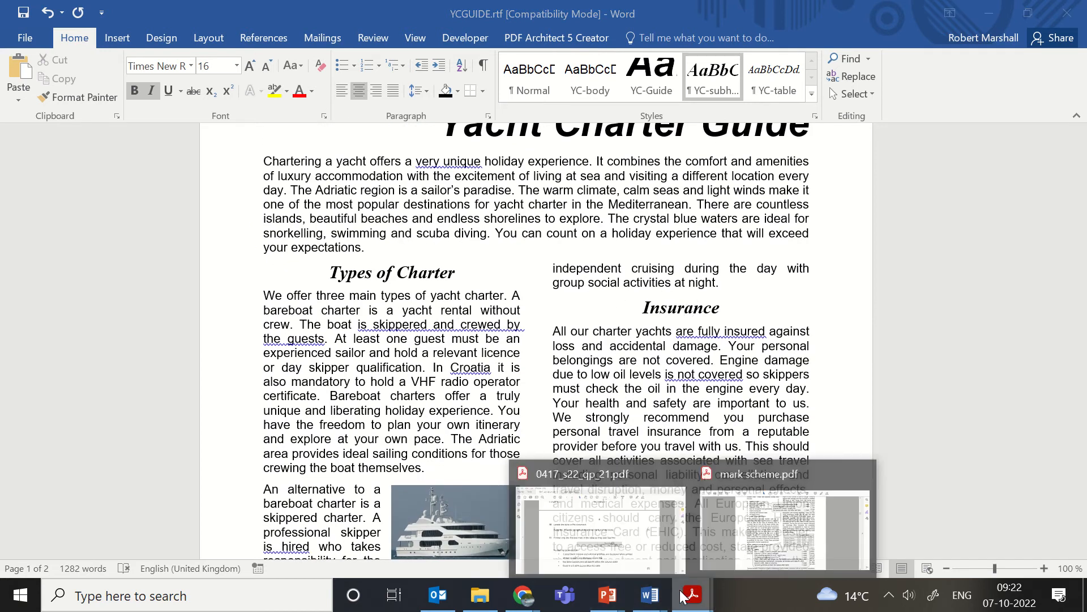
- In the exam paper in Acrobat Reader, highlight question 10's instruction to apply the YC-table paragraph style to all table text
{"action": "left_click", "coordinate": [629, 545]}
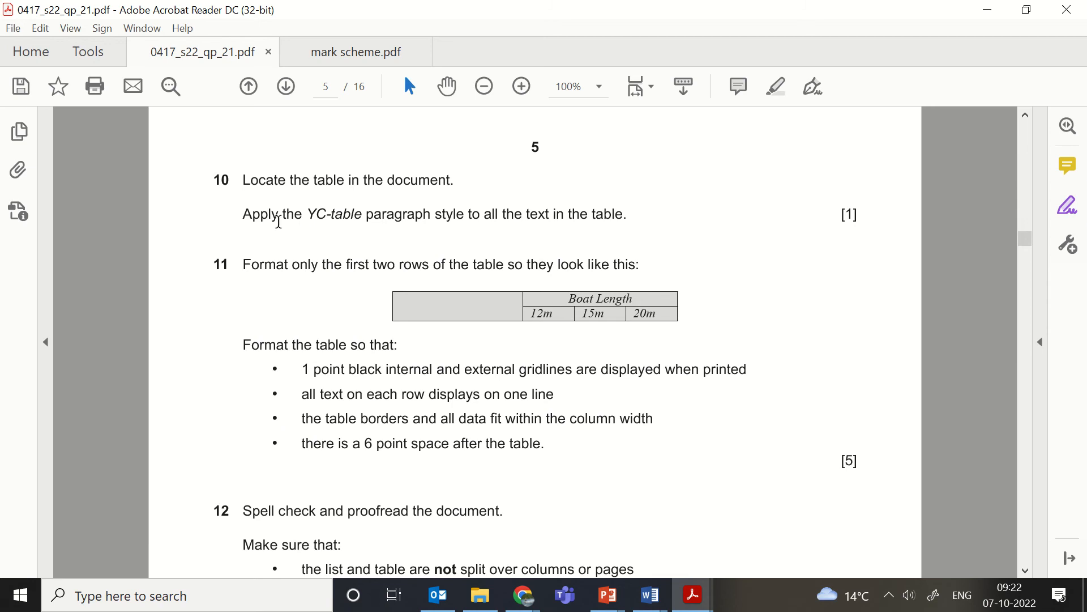
{"action": "left_click_drag", "start_coordinate": [305, 211], "coordinate": [621, 207]}
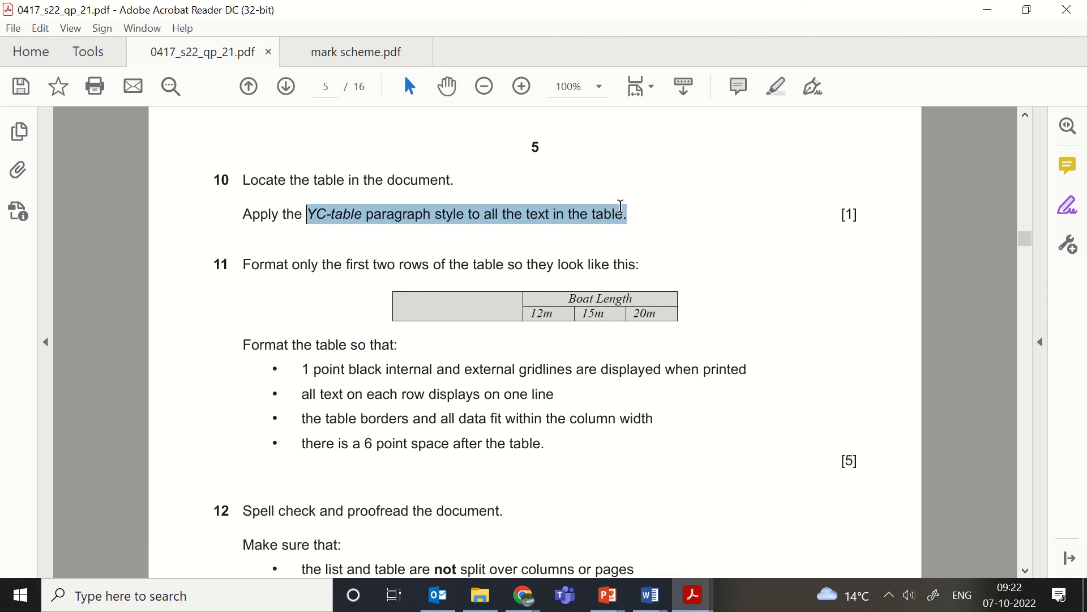
{"action": "left_click", "coordinate": [407, 212]}
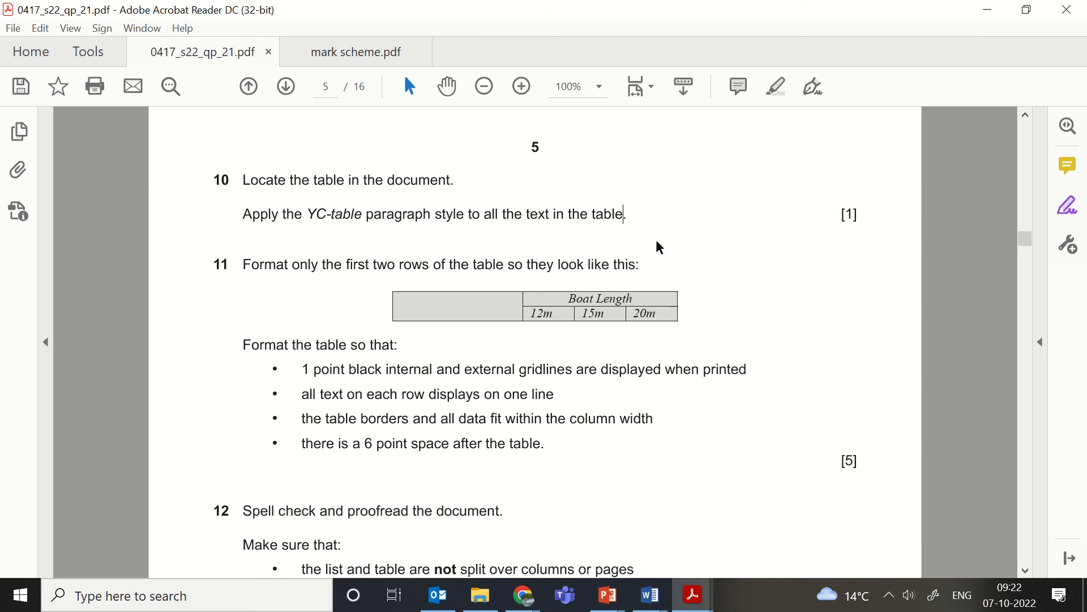
{"action": "left_click_drag", "start_coordinate": [633, 218], "coordinate": [245, 220]}
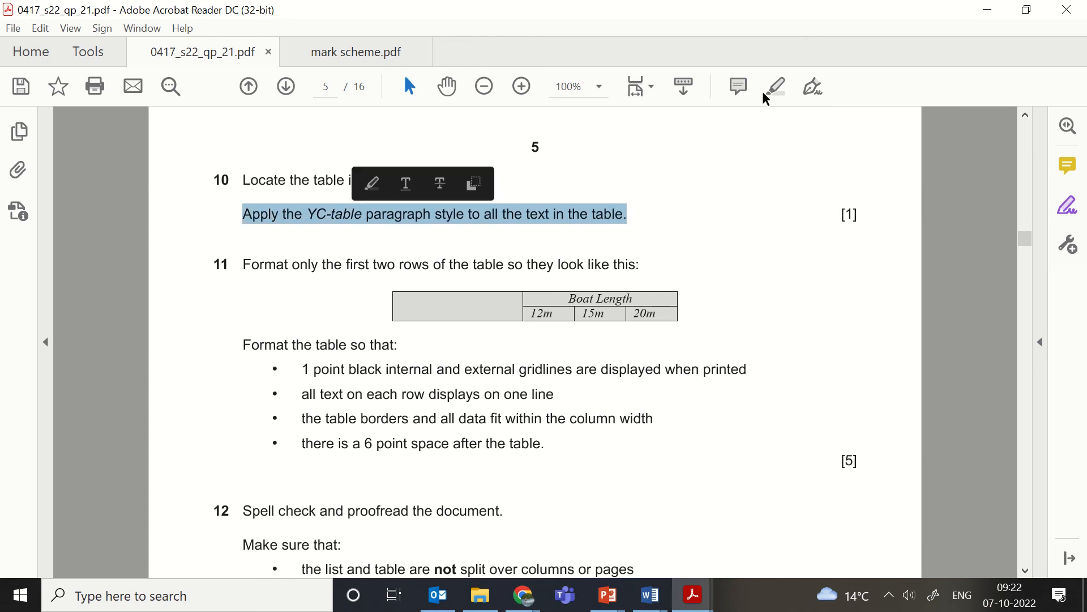
{"action": "left_click", "coordinate": [780, 91]}
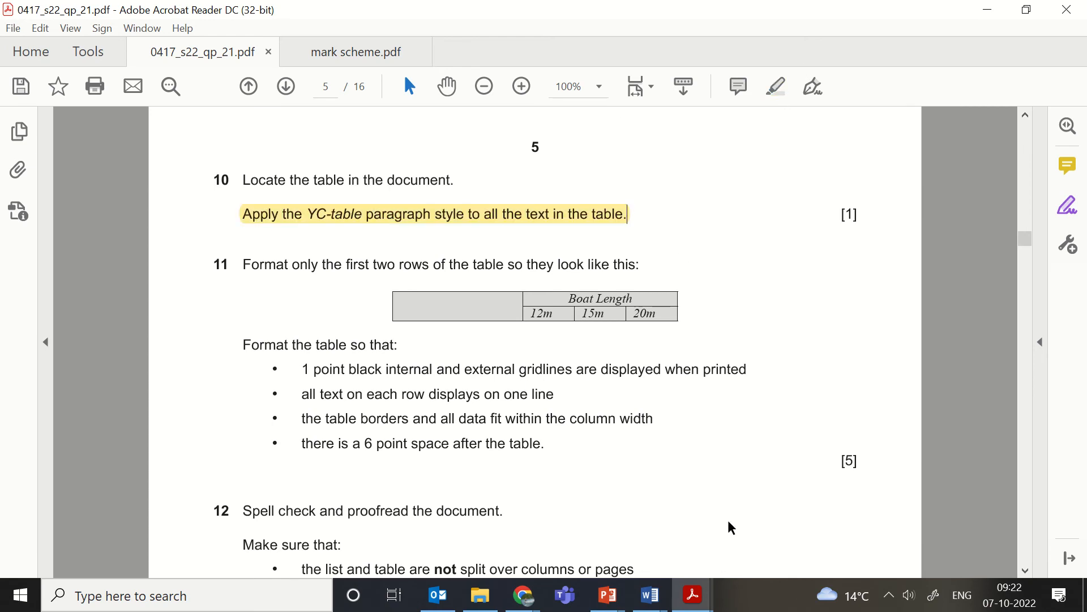
- Switch to YCGUIDE.rtf in Word and apply the YC-table style to all text in the berthing costs table
{"action": "mouse_move", "coordinate": [650, 595]}
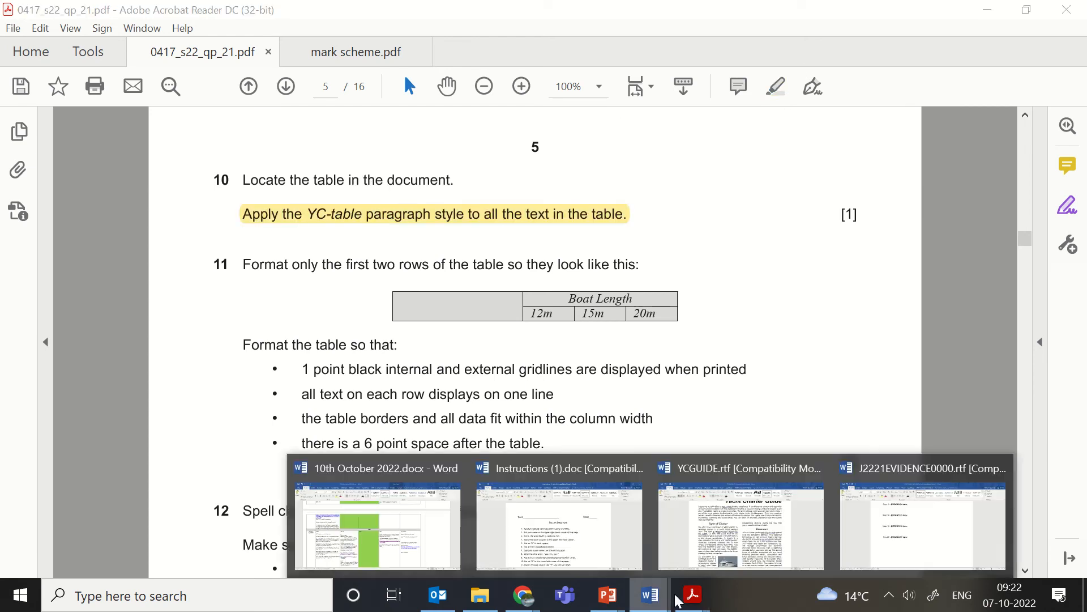
{"action": "left_click", "coordinate": [741, 542]}
{"action": "scroll", "coordinate": [740, 543], "scroll_direction": "down", "scroll_amount": 20}
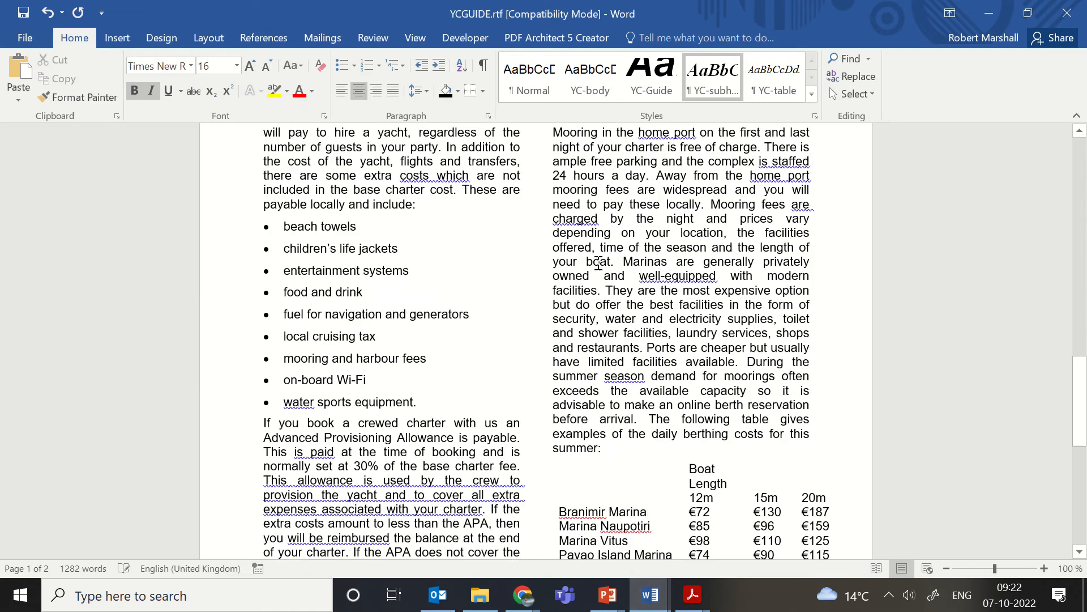
{"action": "scroll", "coordinate": [596, 283], "scroll_direction": "down", "scroll_amount": 3}
{"action": "left_click", "coordinate": [839, 378]}
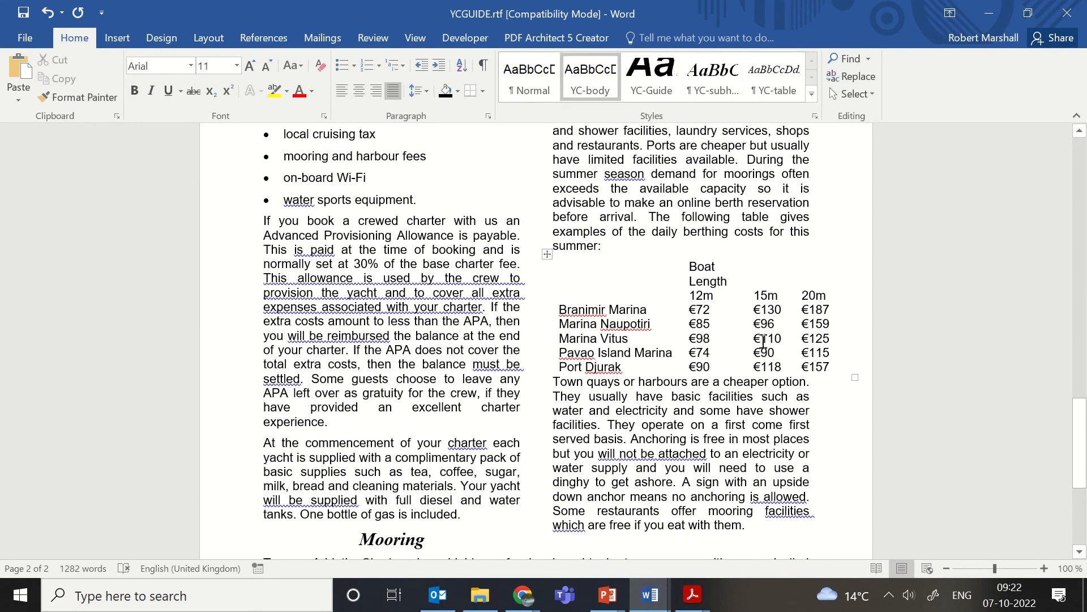
{"action": "left_click", "coordinate": [728, 339]}
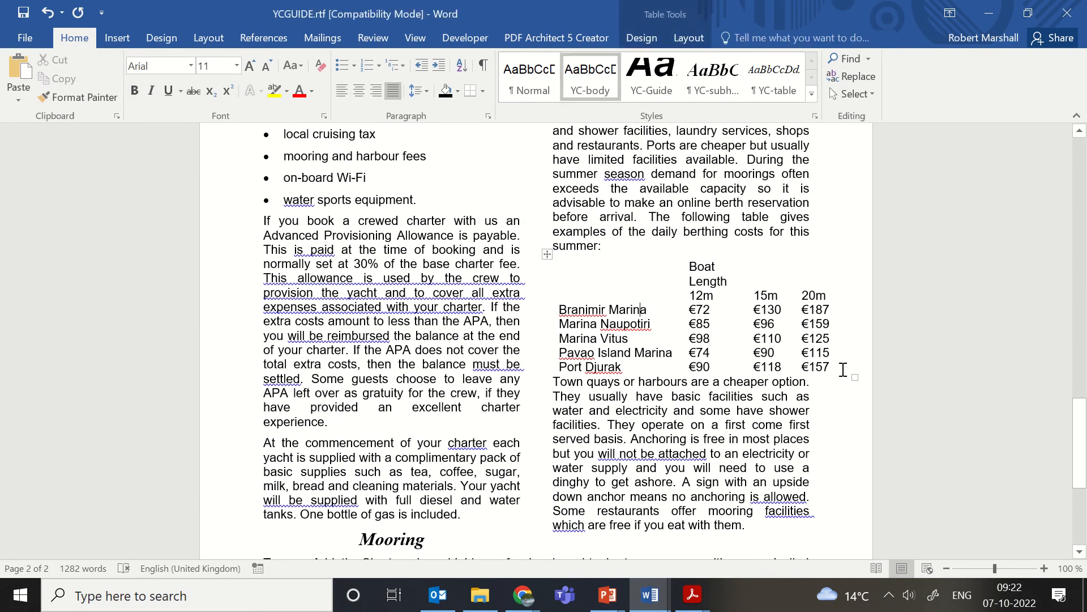
{"action": "left_click_drag", "start_coordinate": [830, 369], "coordinate": [582, 269]}
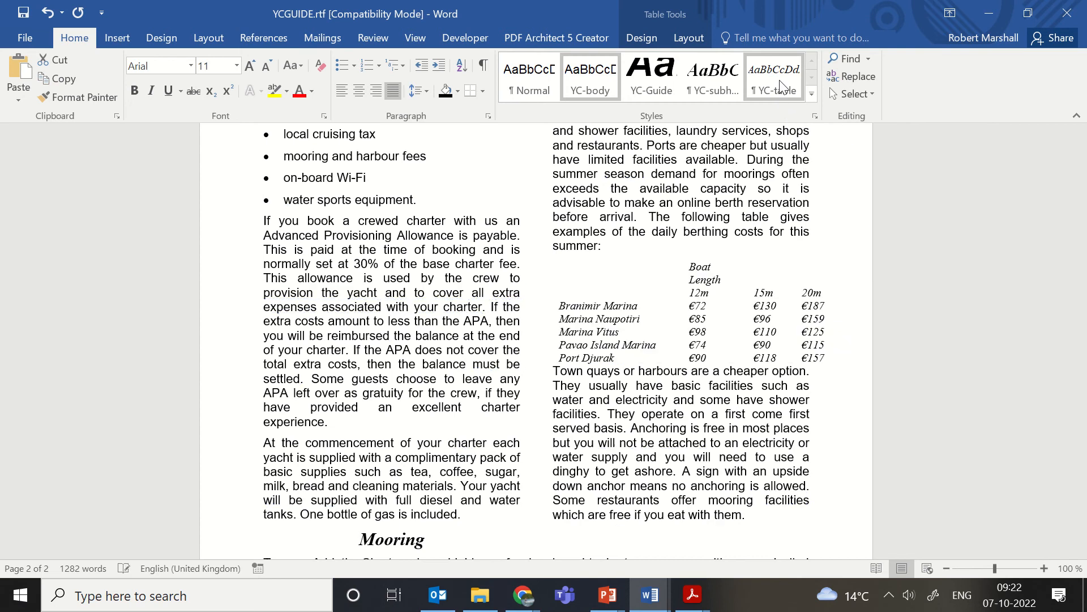
{"action": "left_click", "coordinate": [781, 86]}
{"action": "left_click", "coordinate": [787, 379]}
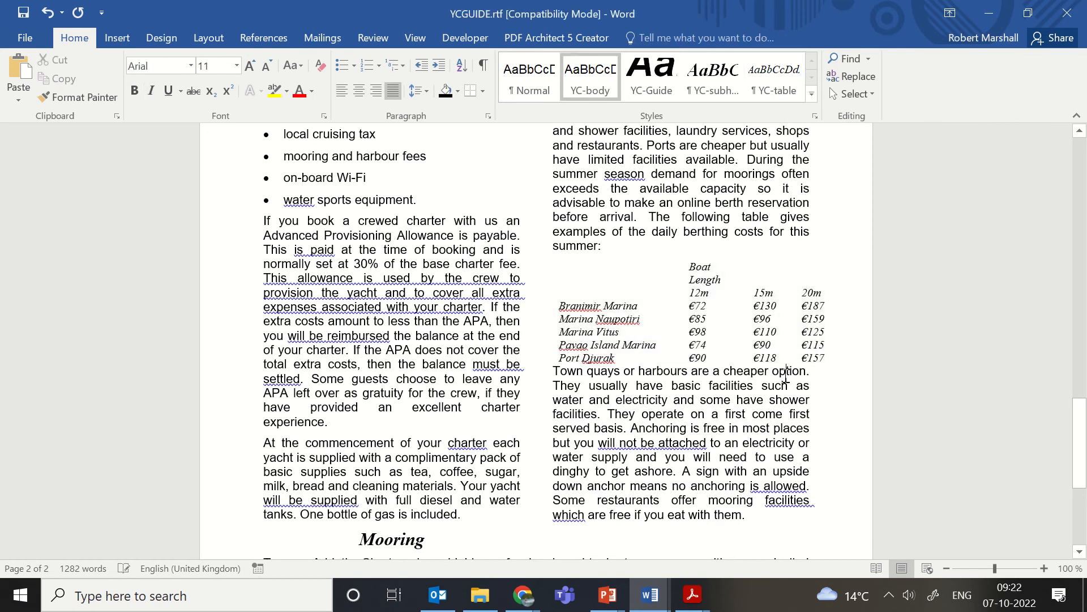
- Switch to the exam paper in Acrobat Reader and highlight question 11's instruction on formatting the table's first two rows
{"action": "mouse_move", "coordinate": [692, 595]}
{"action": "left_click", "coordinate": [572, 510]}
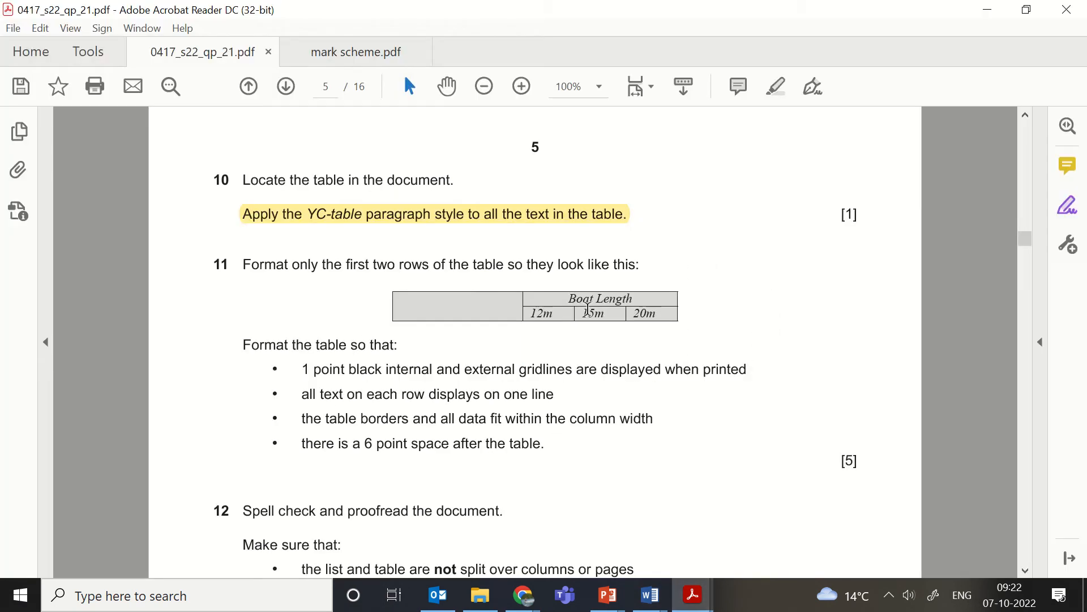
{"action": "scroll", "coordinate": [436, 261], "scroll_direction": "down", "scroll_amount": 2}
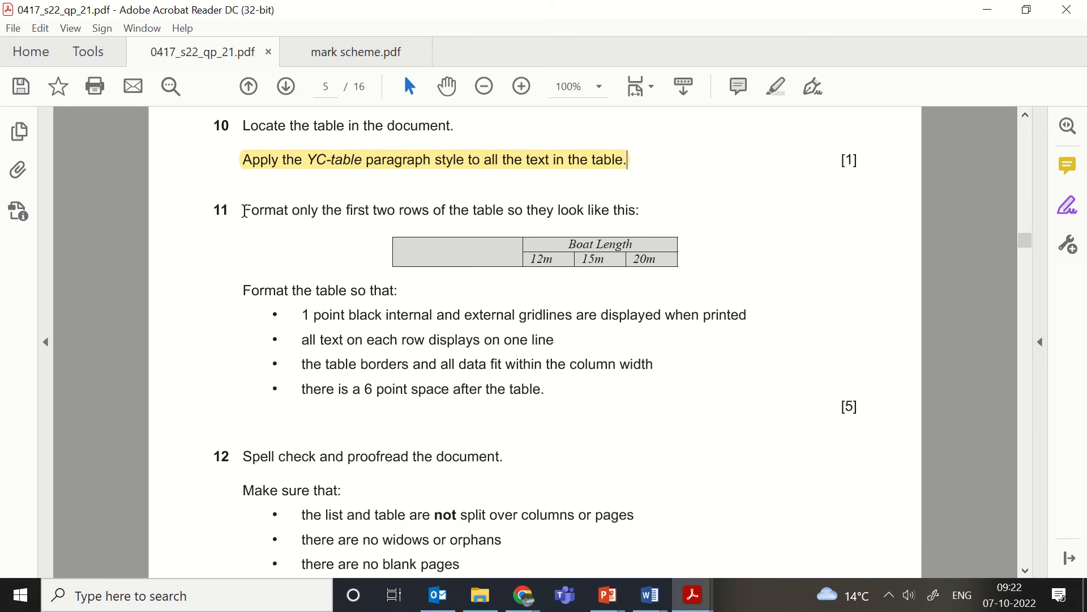
{"action": "left_click_drag", "start_coordinate": [244, 211], "coordinate": [660, 211]}
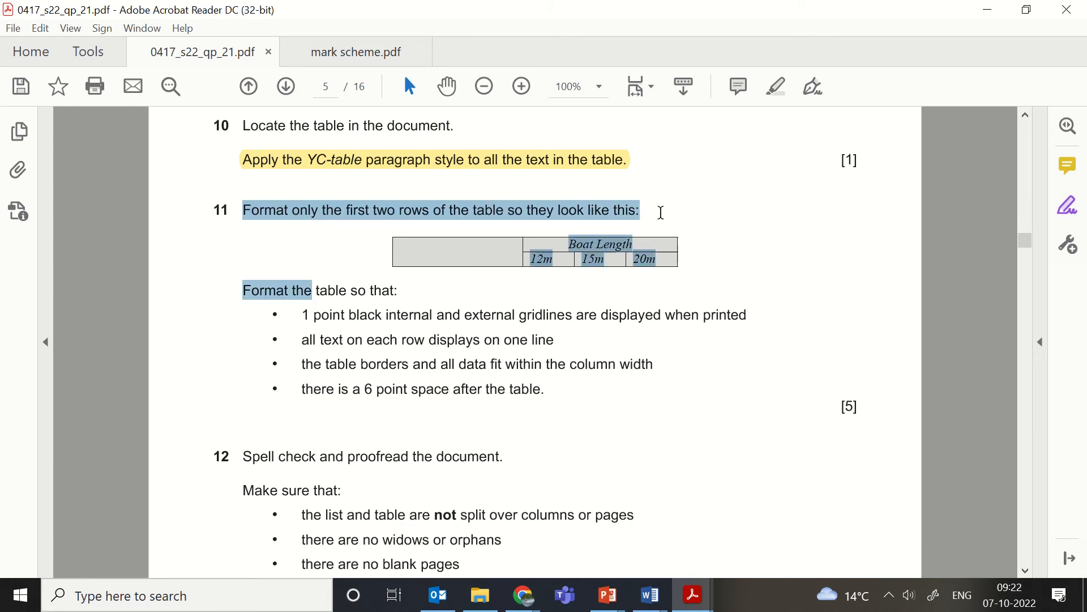
{"action": "left_click", "coordinate": [779, 89]}
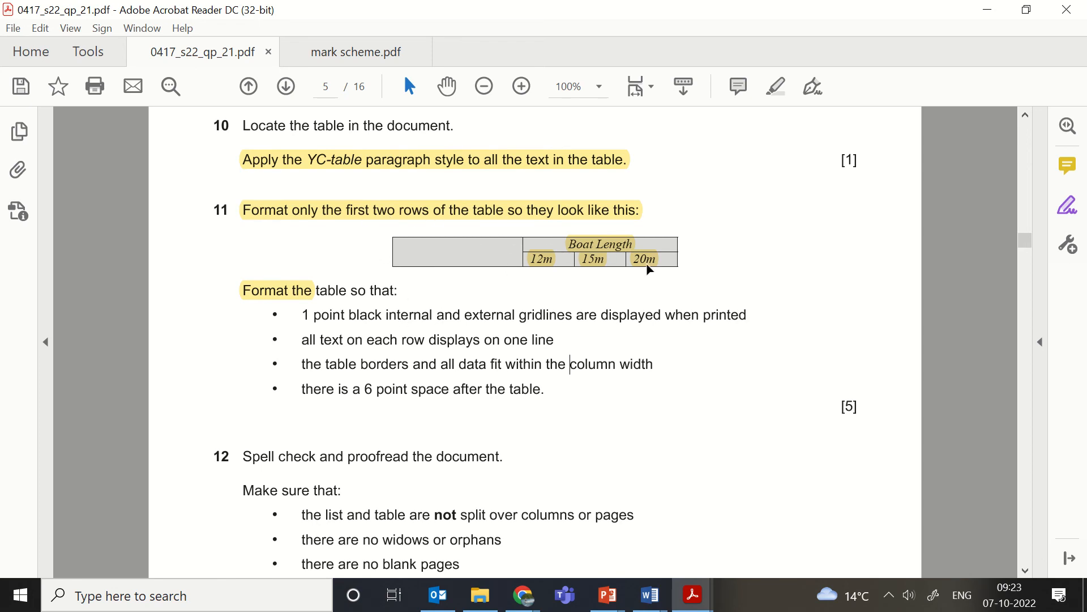
- Compare the first two rows of the berthing costs table in Word with the model table in question 11 of the exam paper
{"action": "left_click", "coordinate": [986, 16]}
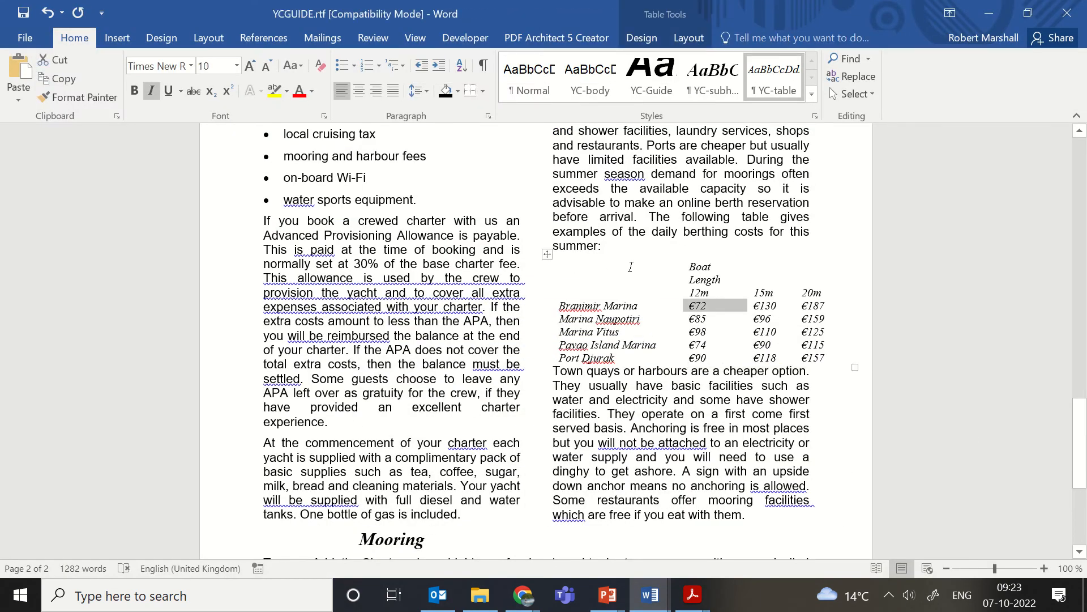
{"action": "left_click_drag", "start_coordinate": [631, 267], "coordinate": [809, 278]}
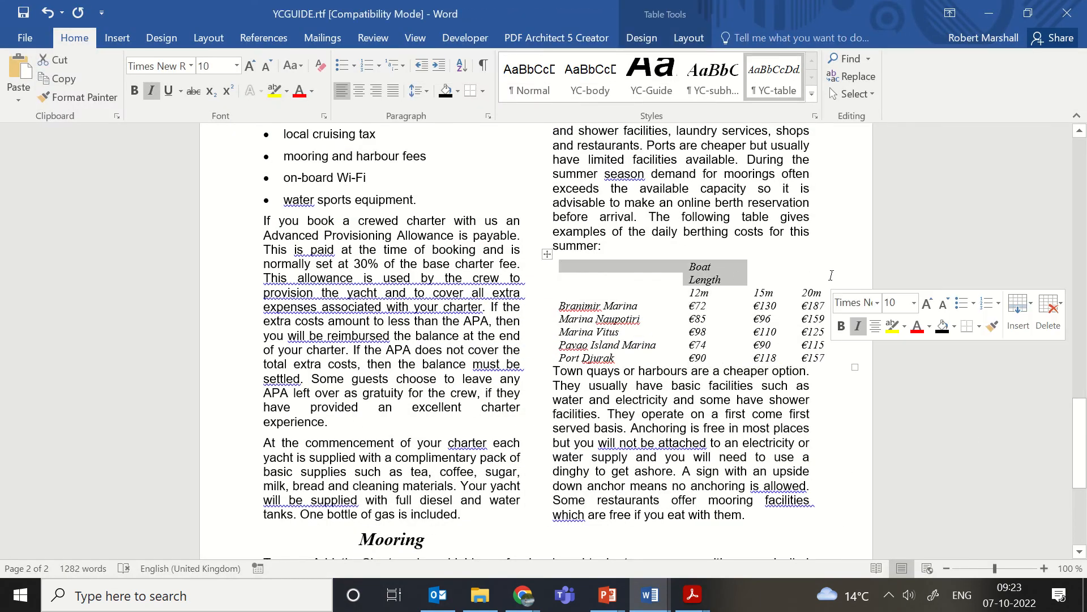
{"action": "left_click", "coordinate": [806, 277]}
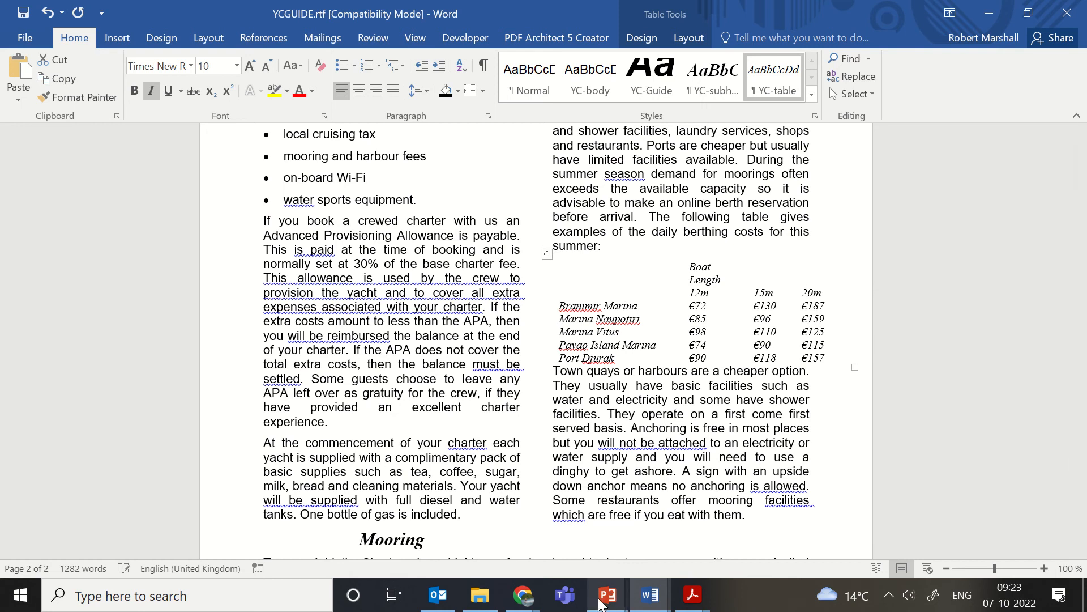
{"action": "mouse_move", "coordinate": [702, 603]}
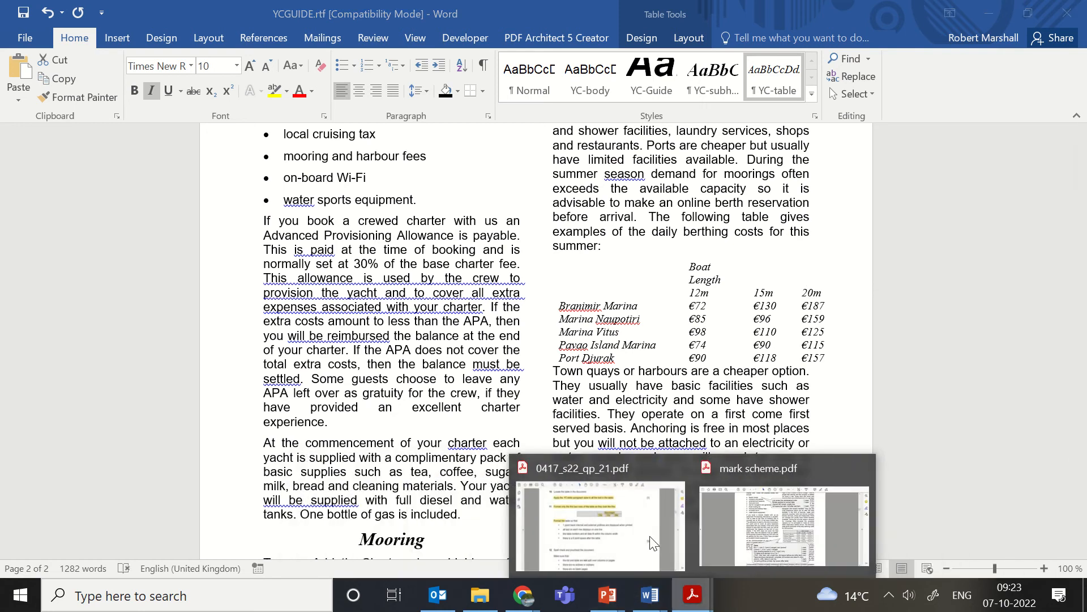
{"action": "left_click", "coordinate": [620, 440]}
{"action": "left_click", "coordinate": [598, 242]}
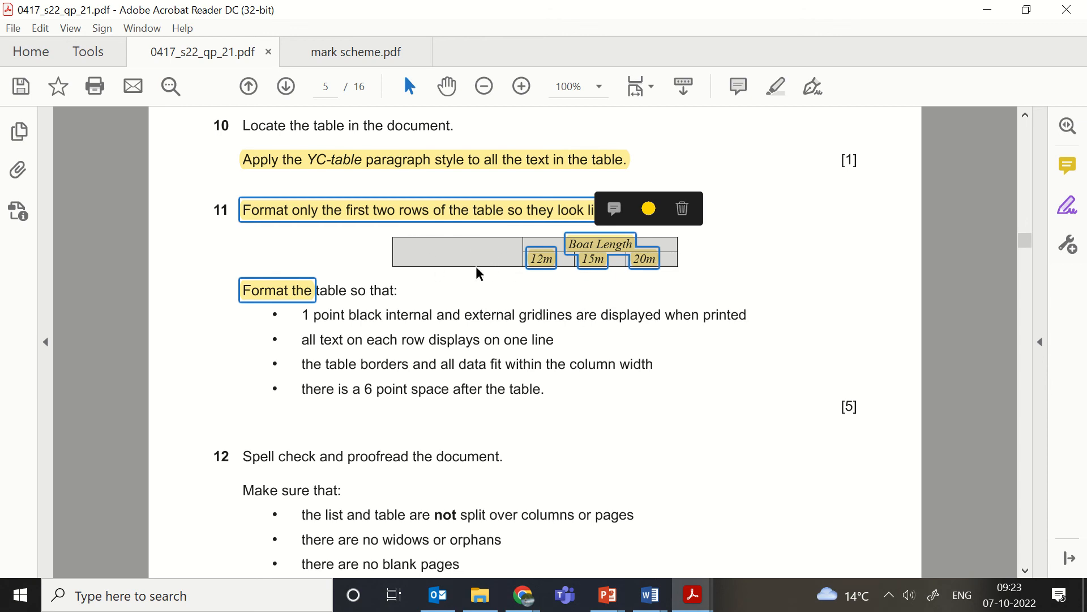
{"action": "left_click", "coordinate": [989, 10]}
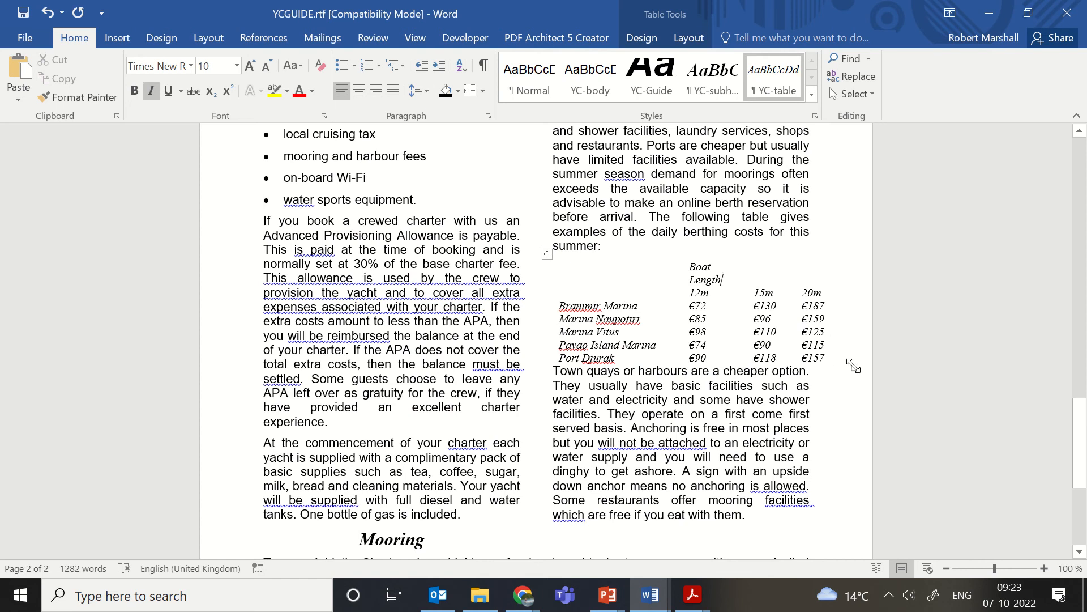
- Read question 11's table requirements in the Acrobat Reader exam paper, including the 1 point black gridlines, and return to YCGUIDE.rtf in Word
{"action": "mouse_move", "coordinate": [692, 595]}
{"action": "left_click", "coordinate": [679, 524]}
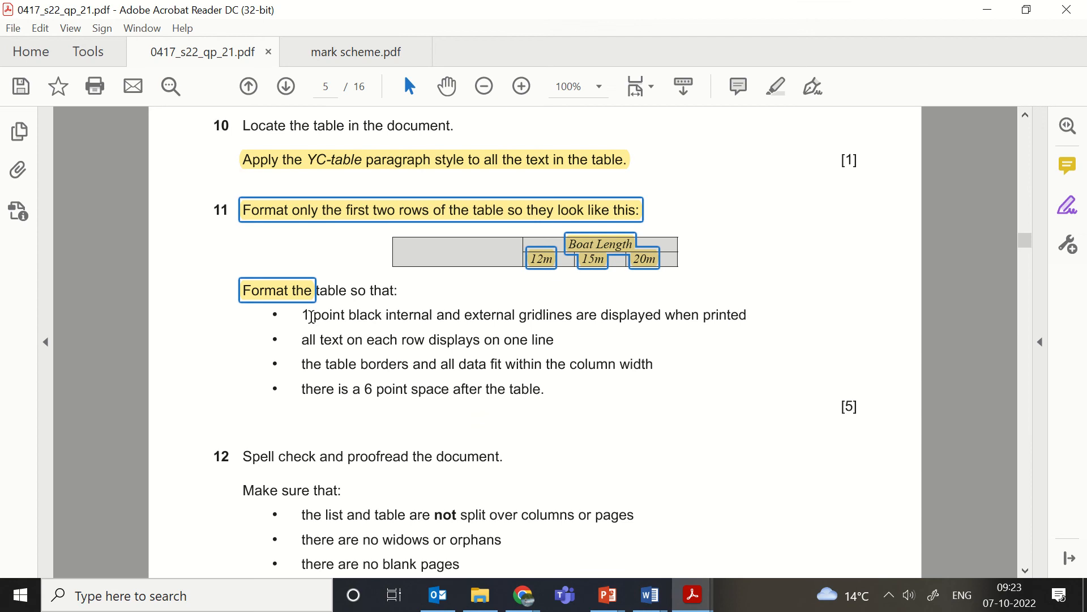
{"action": "left_click_drag", "start_coordinate": [303, 315], "coordinate": [440, 317]}
{"action": "left_click_drag", "start_coordinate": [521, 317], "coordinate": [751, 324]}
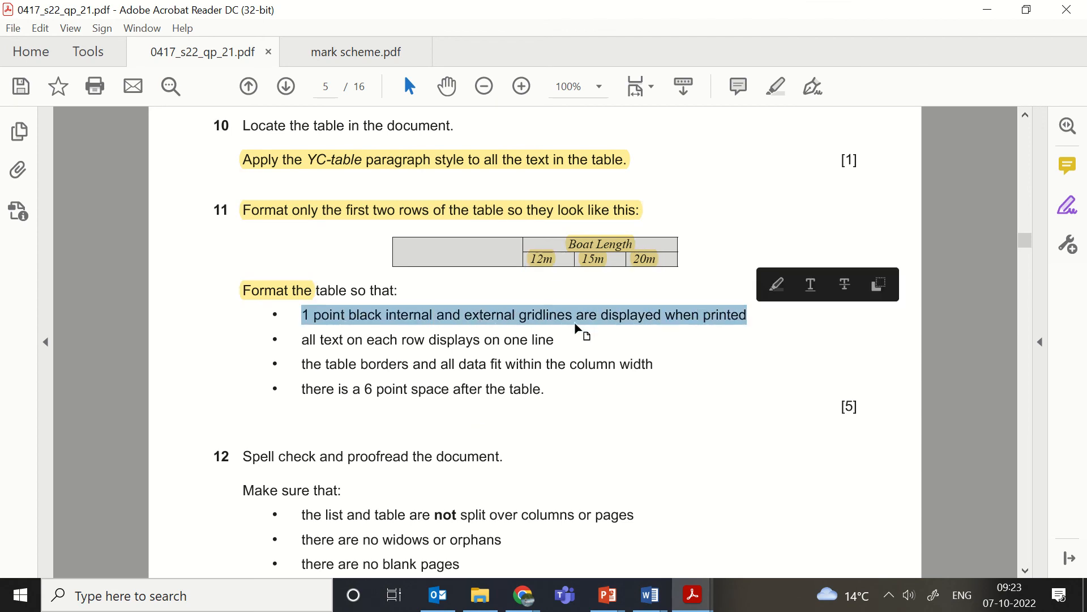
{"action": "left_click", "coordinate": [554, 345]}
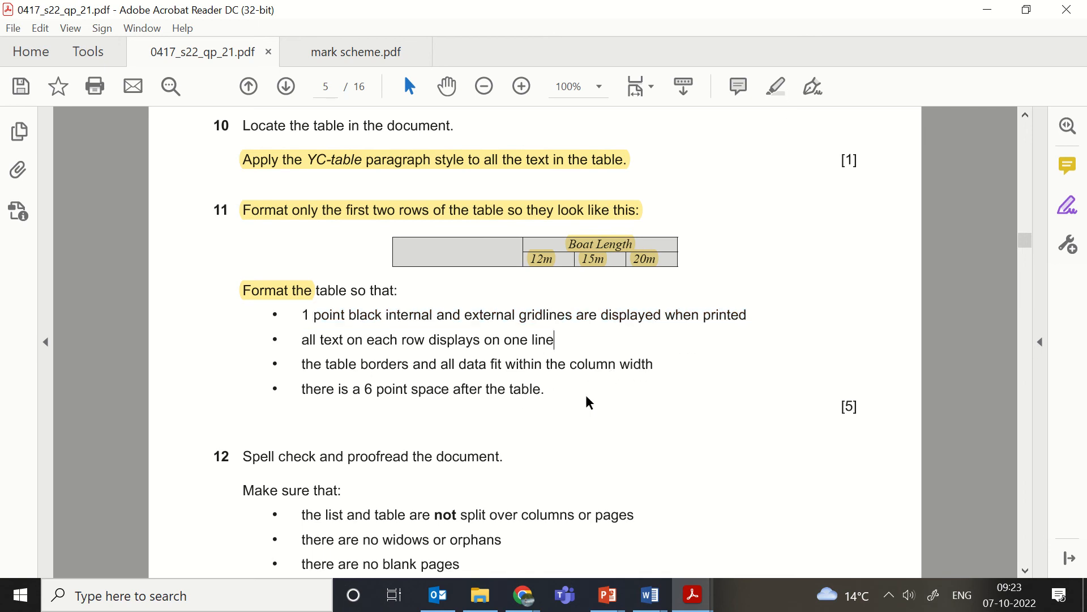
{"action": "left_click", "coordinate": [988, 9]}
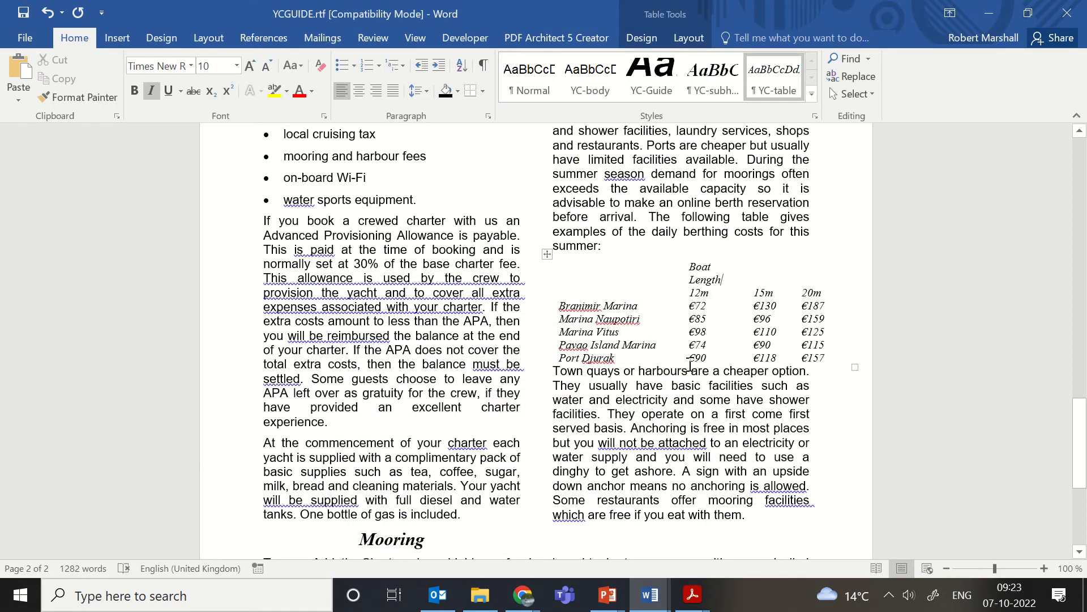
- Narrow the berthing costs table to fit within the text column and apply all borders to it
{"action": "left_click_drag", "start_coordinate": [856, 368], "coordinate": [804, 368]}
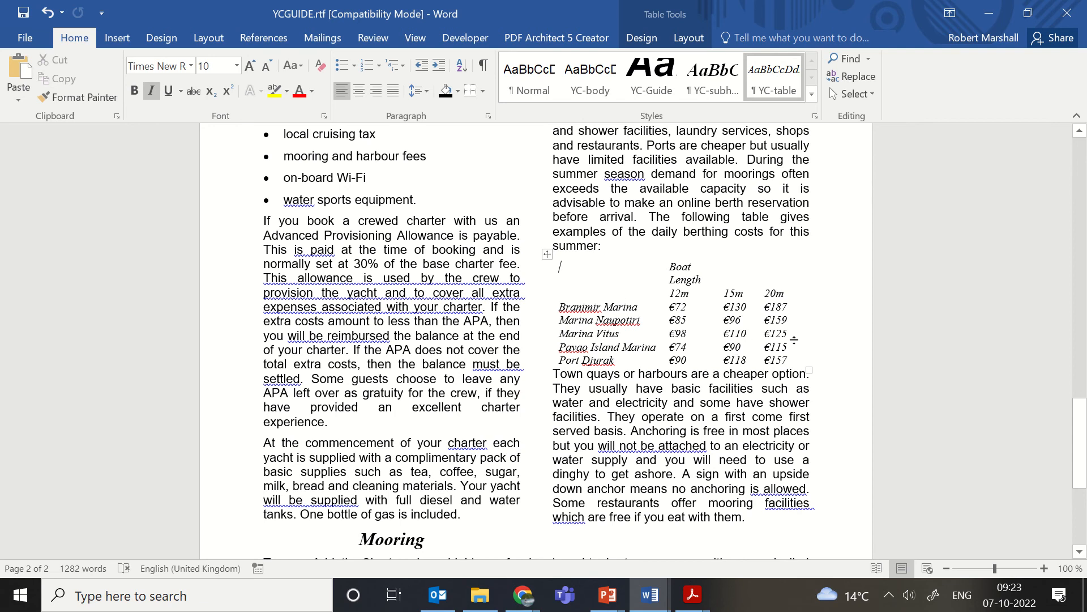
{"action": "left_click", "coordinate": [547, 253]}
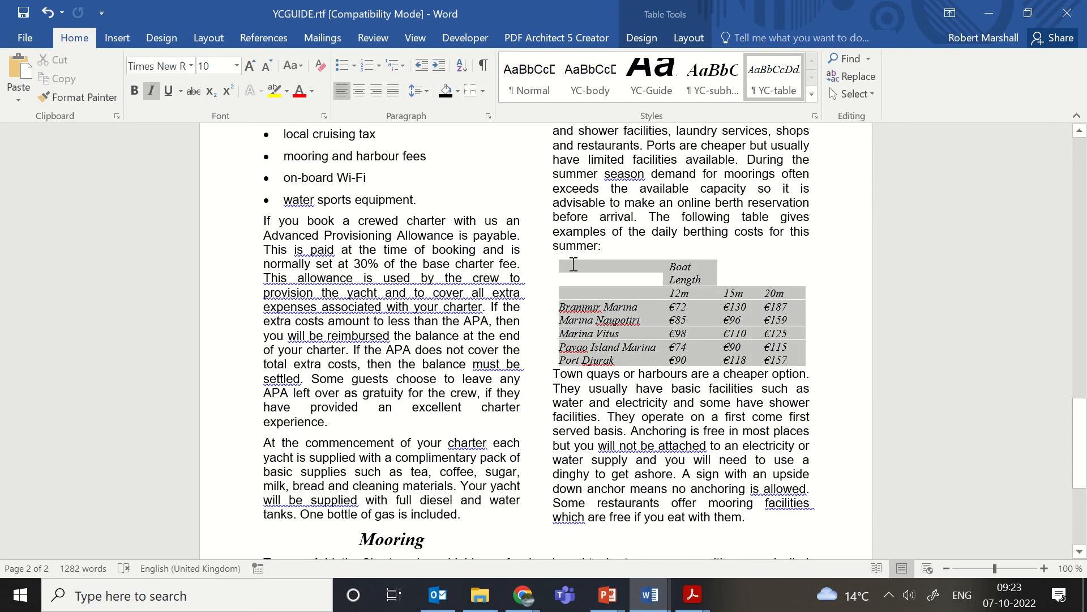
{"action": "left_click", "coordinate": [483, 91]}
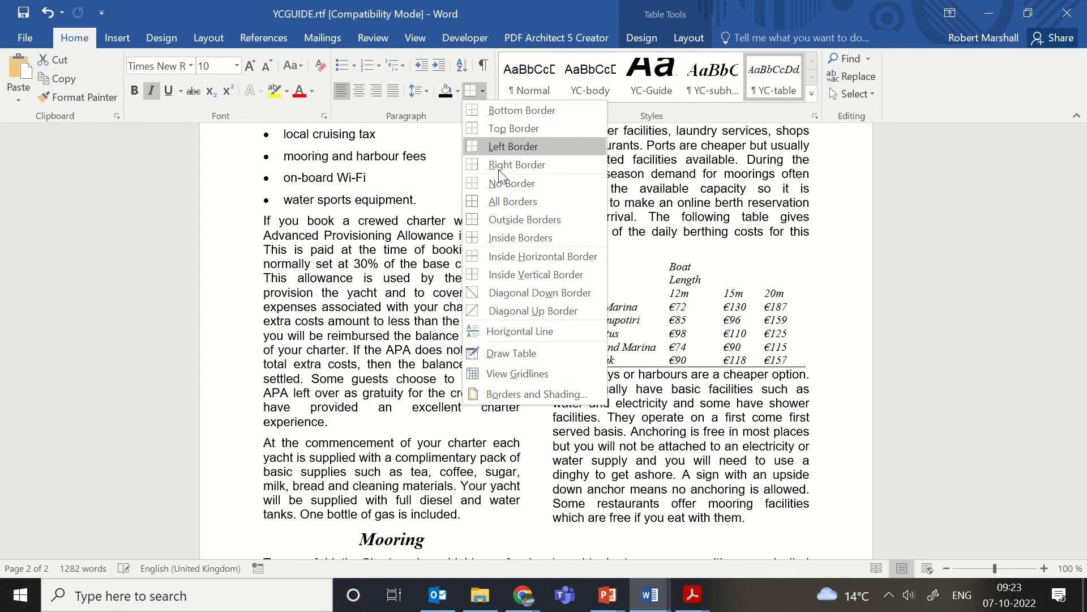
{"action": "left_click", "coordinate": [511, 202]}
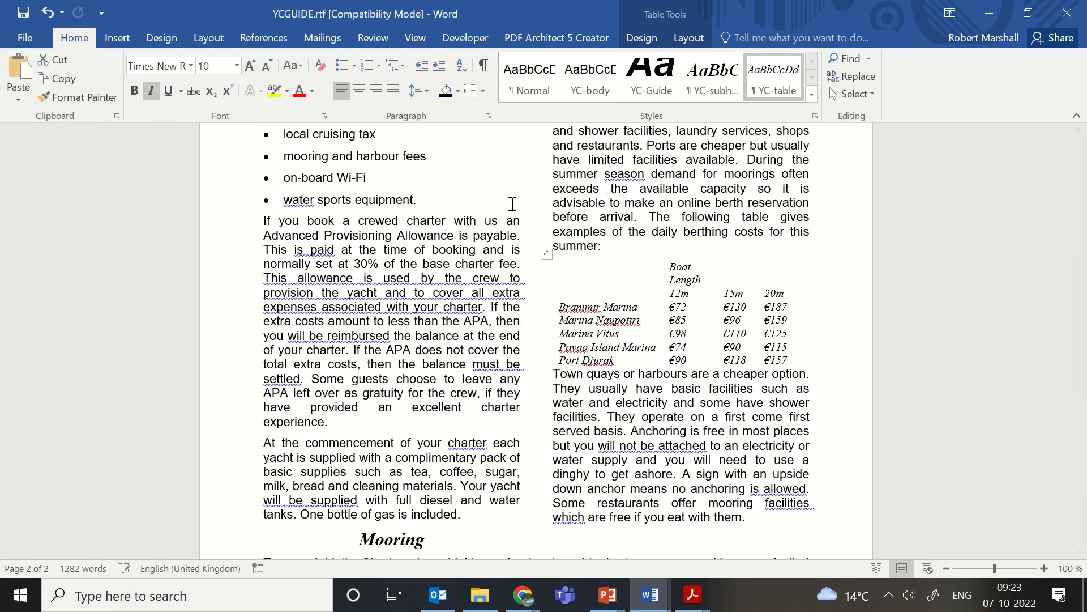
{"action": "left_click", "coordinate": [705, 333]}
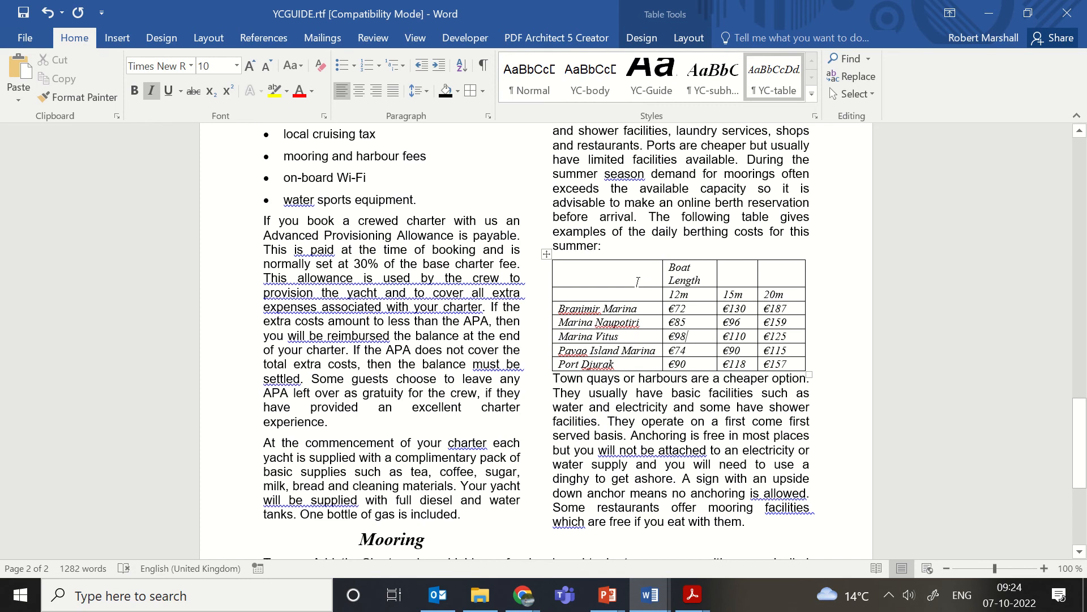
- Merge the two empty first-column cells in the table's first two rows
{"action": "left_click_drag", "start_coordinate": [604, 290], "coordinate": [604, 276]}
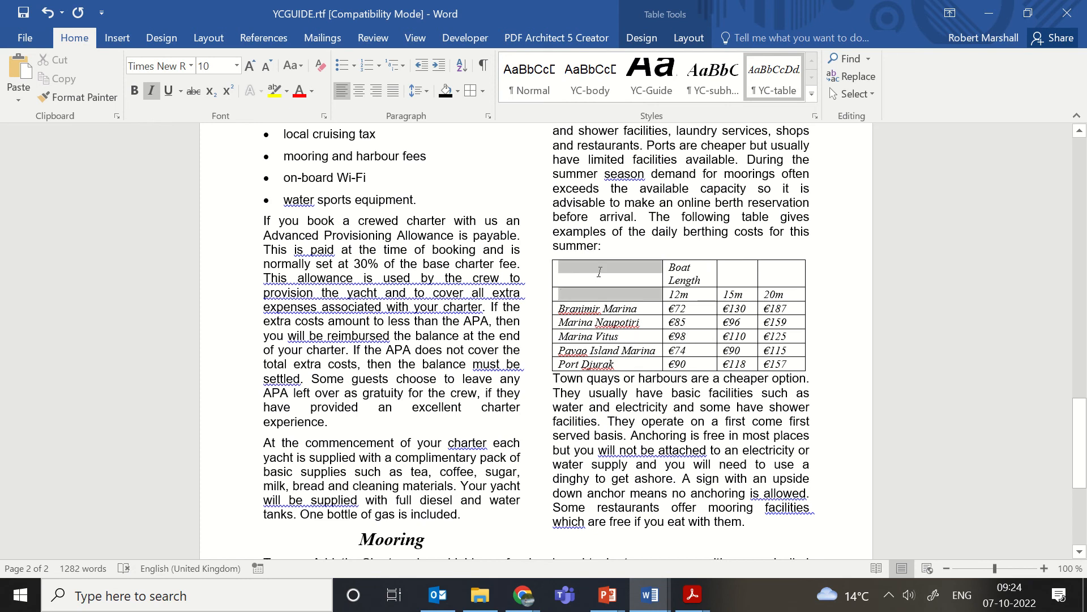
{"action": "left_click", "coordinate": [657, 34]}
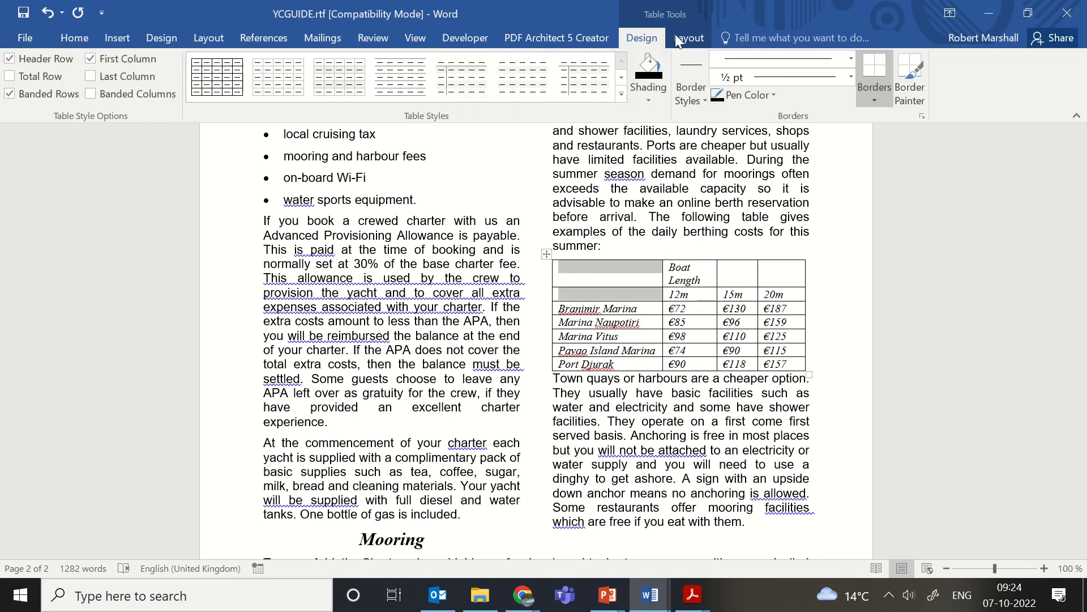
{"action": "left_click", "coordinate": [695, 39]}
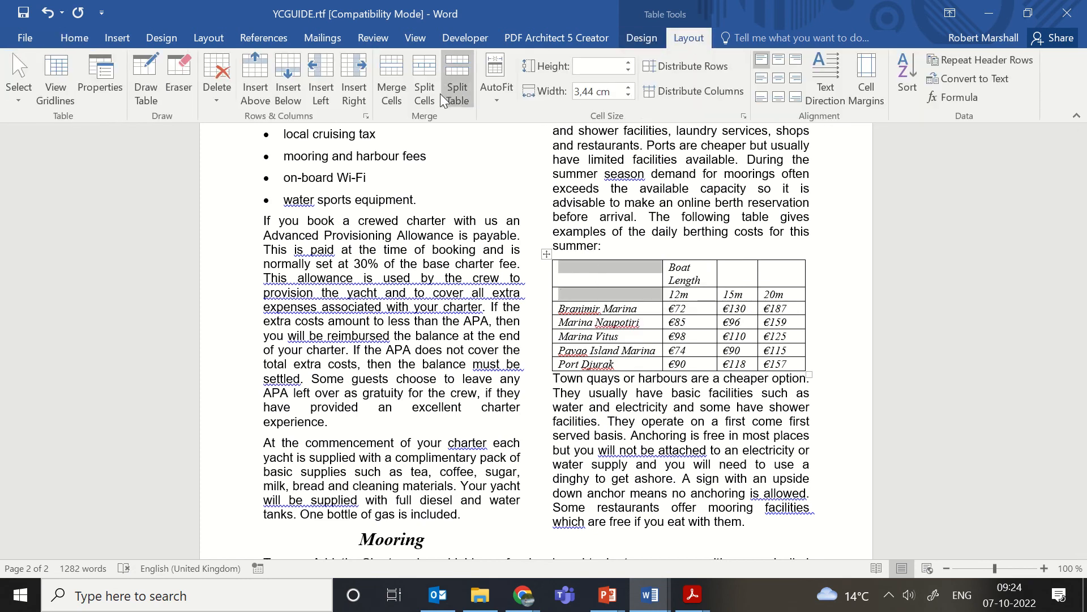
{"action": "left_click", "coordinate": [391, 79]}
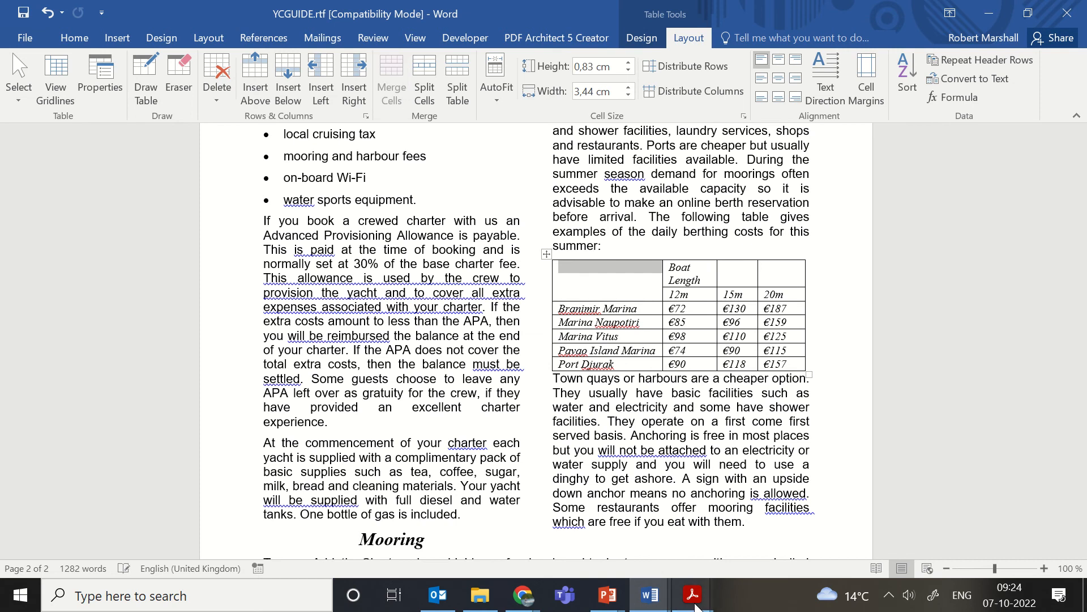
- Check question 11's model header in the exam paper, and merge the Boat Length cell with the two empty cells beside it in Word
{"action": "mouse_move", "coordinate": [692, 595]}
{"action": "left_click", "coordinate": [645, 555]}
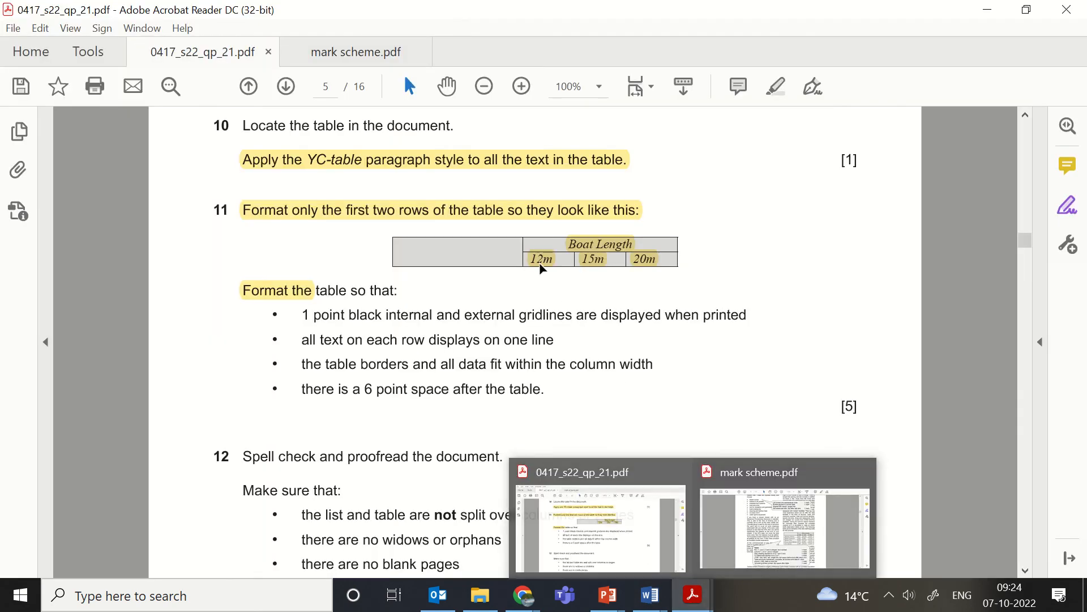
{"action": "left_click", "coordinate": [987, 10]}
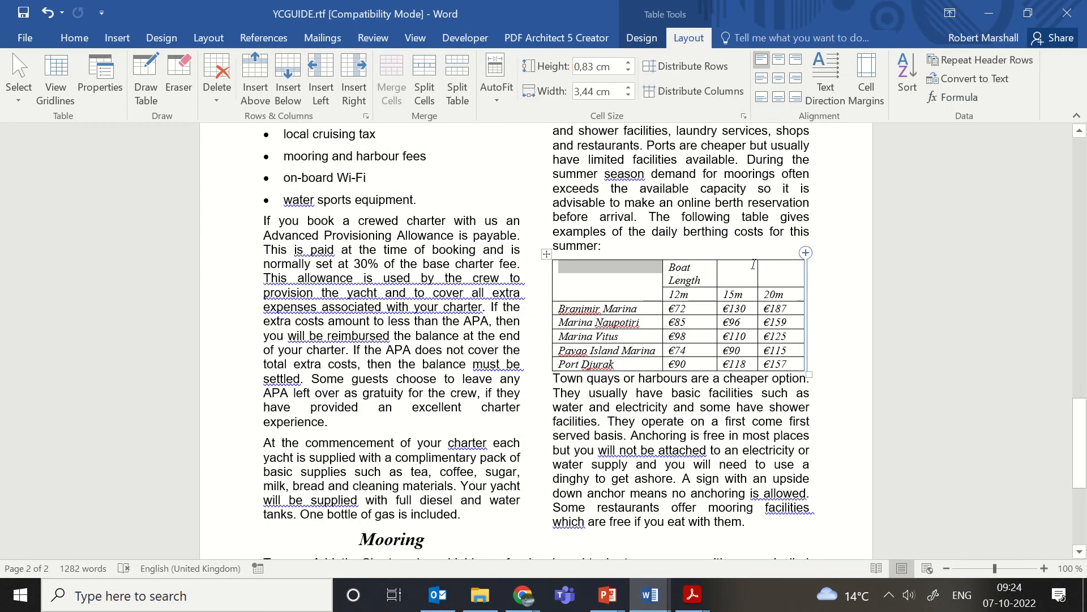
{"action": "left_click", "coordinate": [694, 272]}
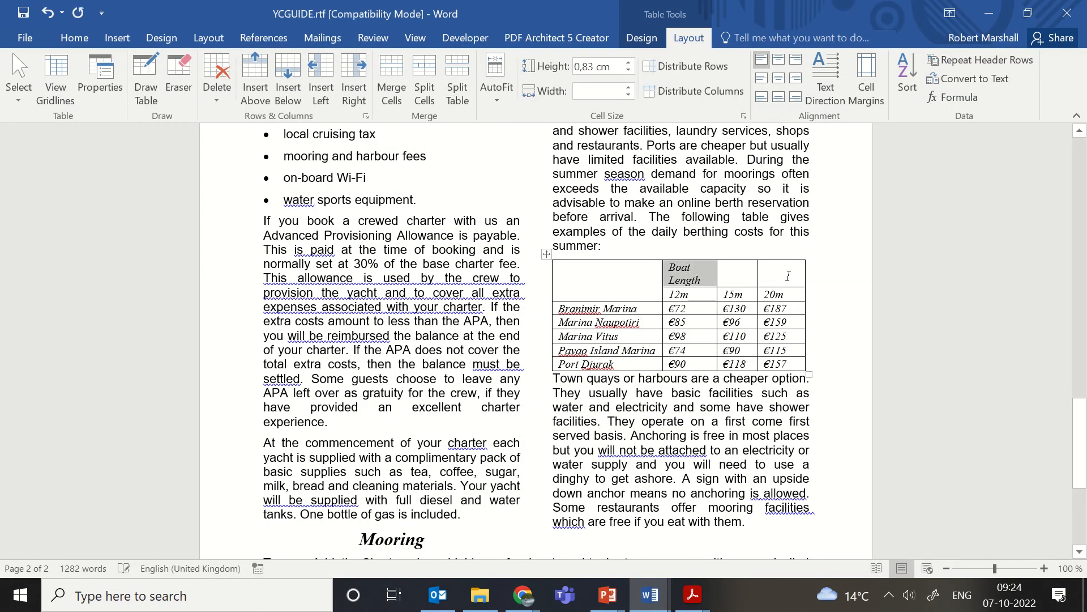
{"action": "left_click", "coordinate": [766, 269]}
{"action": "left_click_drag", "start_coordinate": [770, 278], "coordinate": [691, 274]}
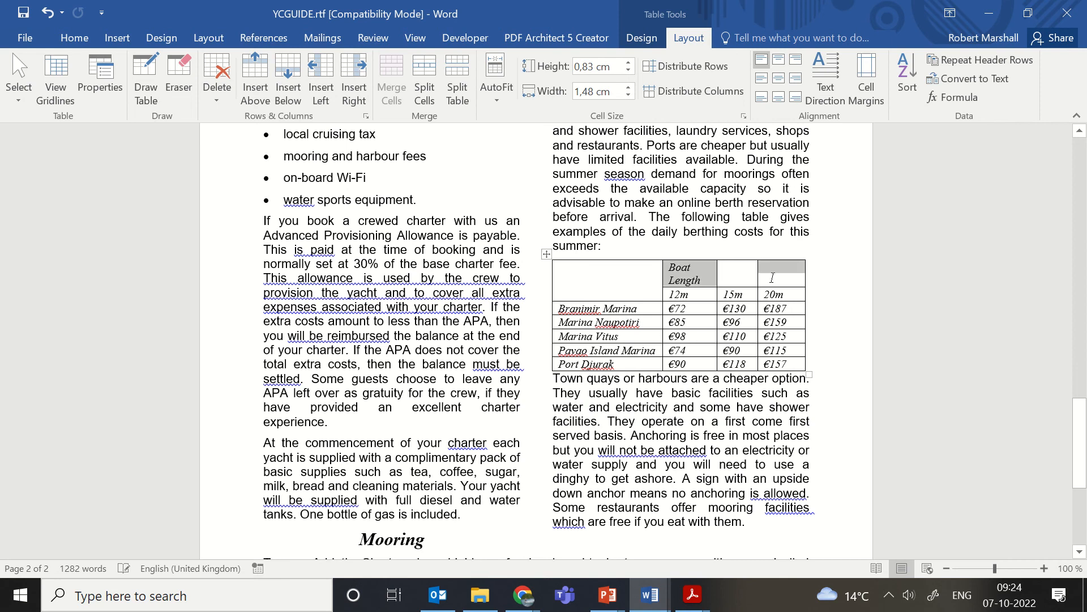
{"action": "left_click", "coordinate": [406, 84]}
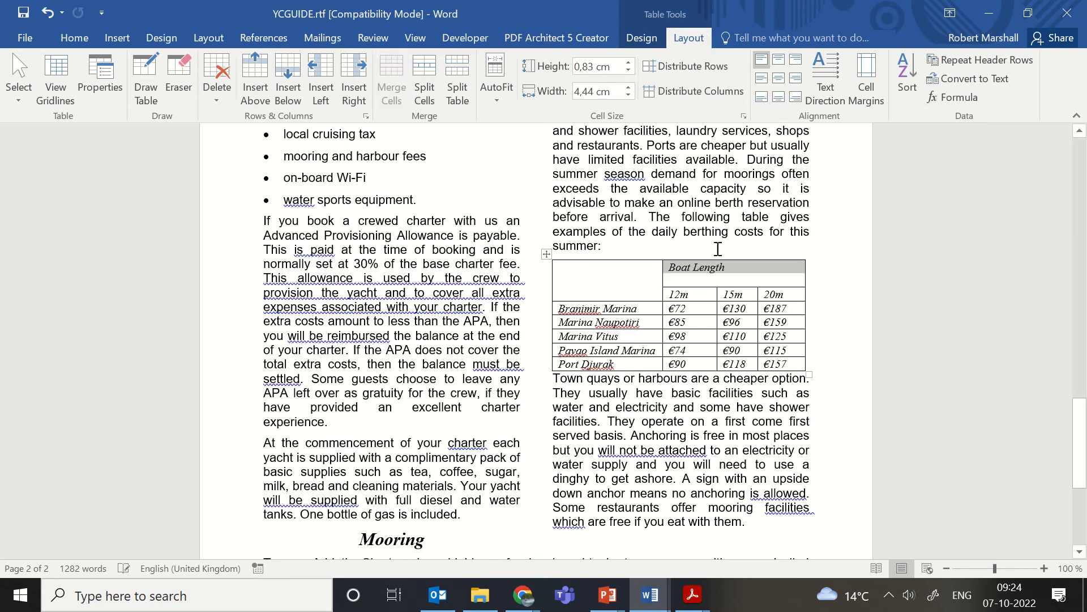
- Reduce the height of the table's Boat Length row to suit a single line of text
{"action": "left_click", "coordinate": [704, 304]}
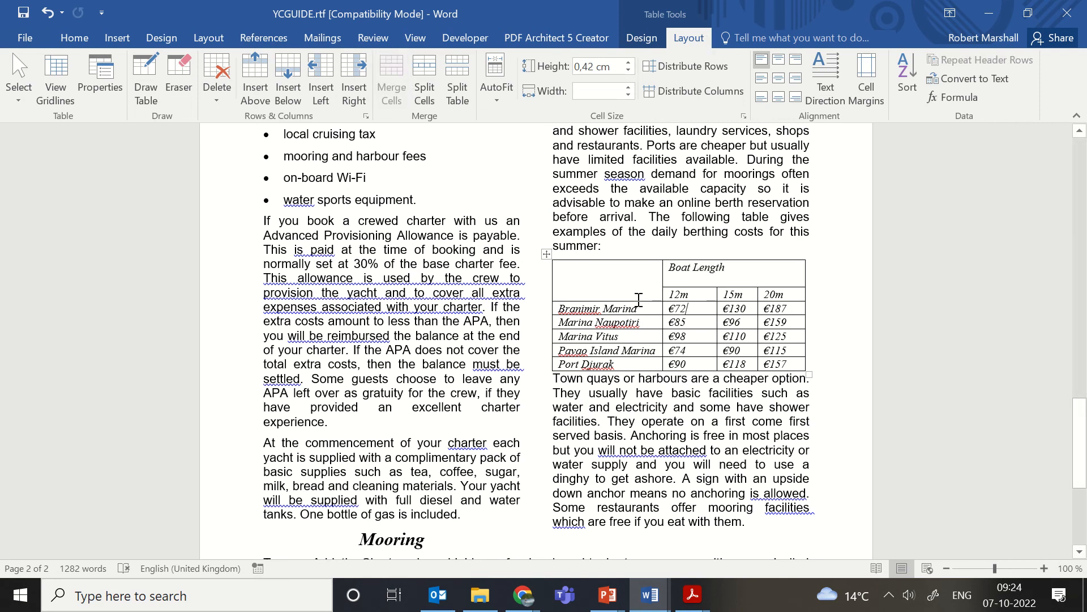
{"action": "left_click_drag", "start_coordinate": [632, 302], "coordinate": [635, 294]}
{"action": "left_click_drag", "start_coordinate": [709, 288], "coordinate": [709, 277]}
- Check the model header's shading in the exam paper, and shade the table's first two rows light grey in Word
{"action": "mouse_move", "coordinate": [696, 599]}
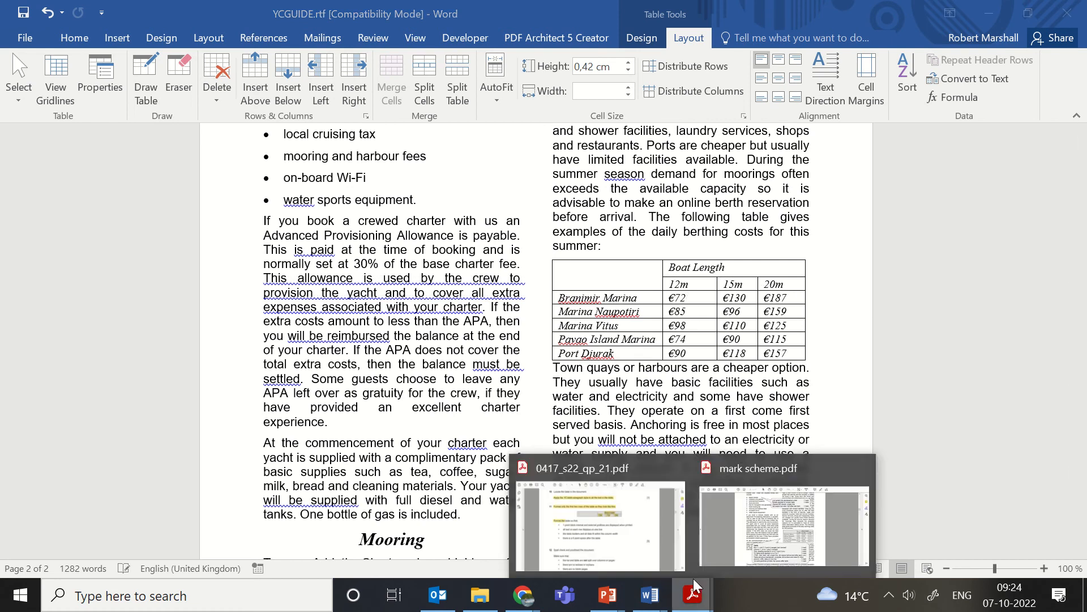
{"action": "left_click", "coordinate": [656, 517]}
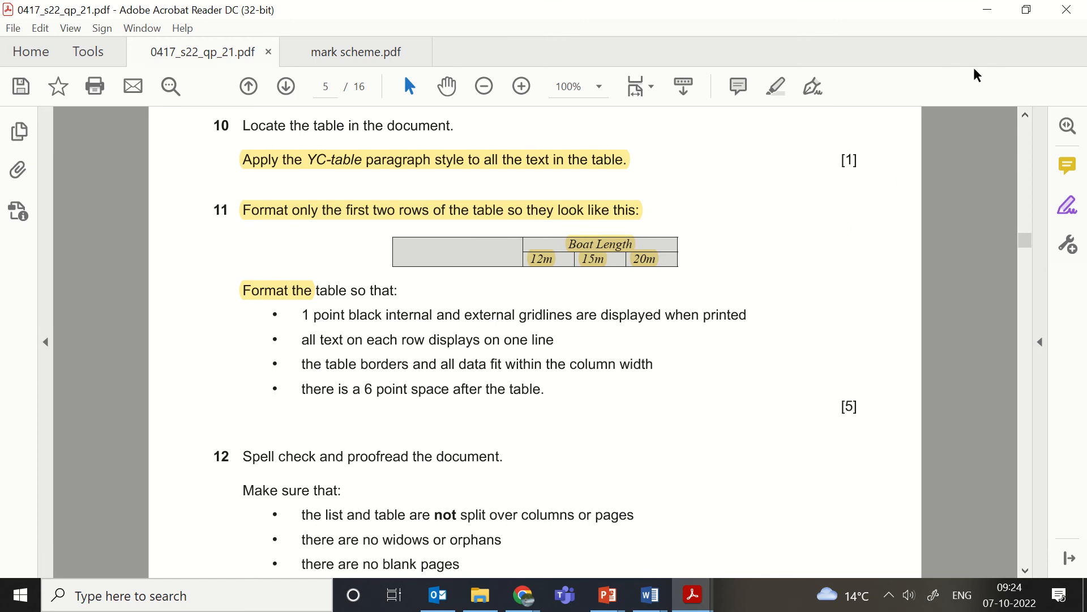
{"action": "left_click", "coordinate": [989, 10]}
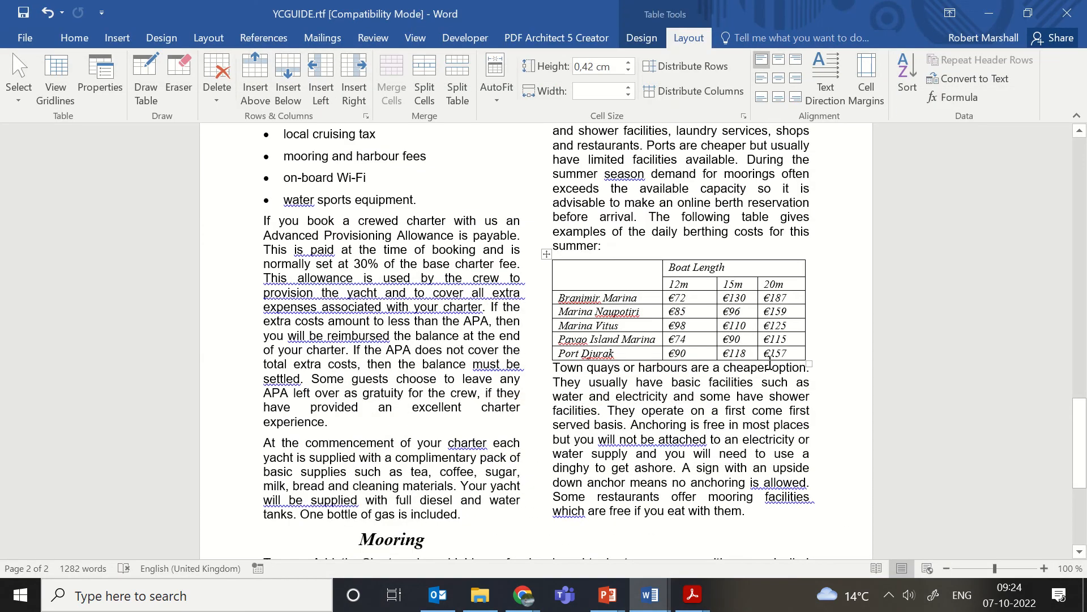
{"action": "left_click_drag", "start_coordinate": [780, 282], "coordinate": [601, 267]}
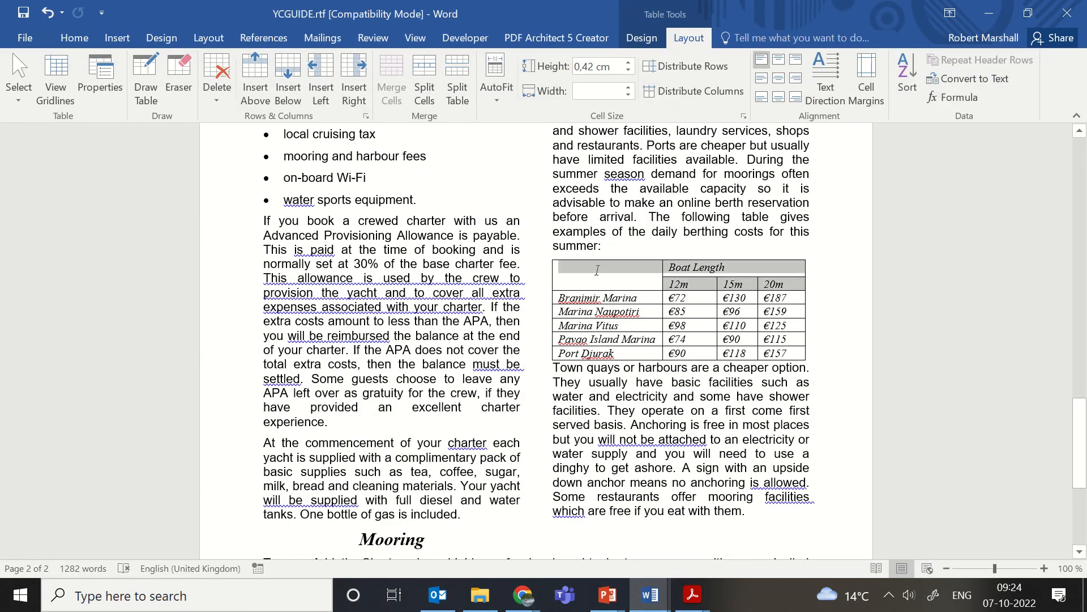
{"action": "left_click", "coordinate": [720, 322]}
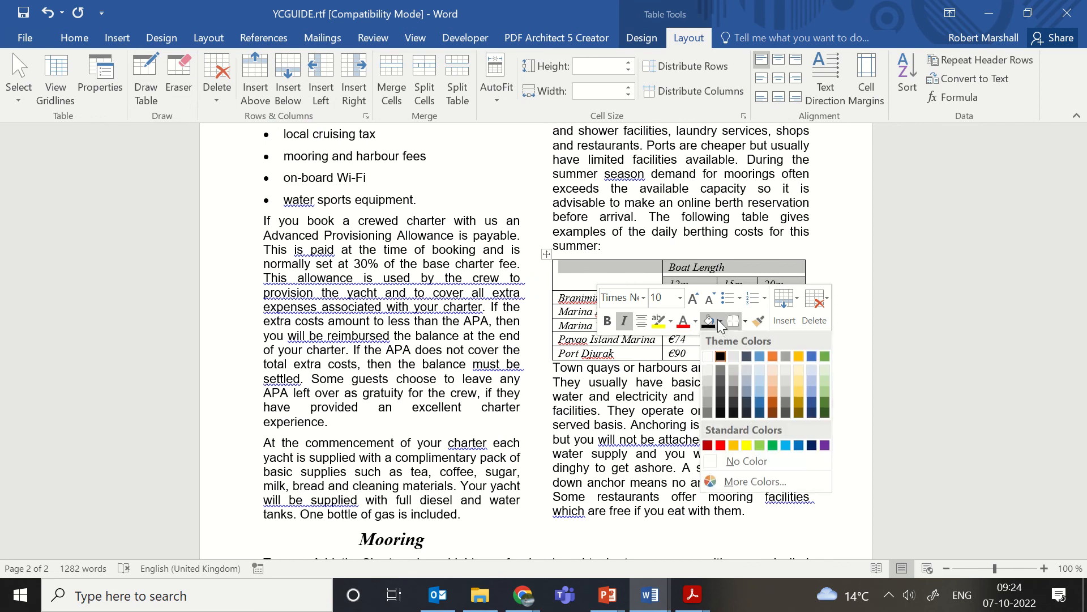
{"action": "left_click", "coordinate": [739, 371]}
{"action": "left_click", "coordinate": [748, 422]}
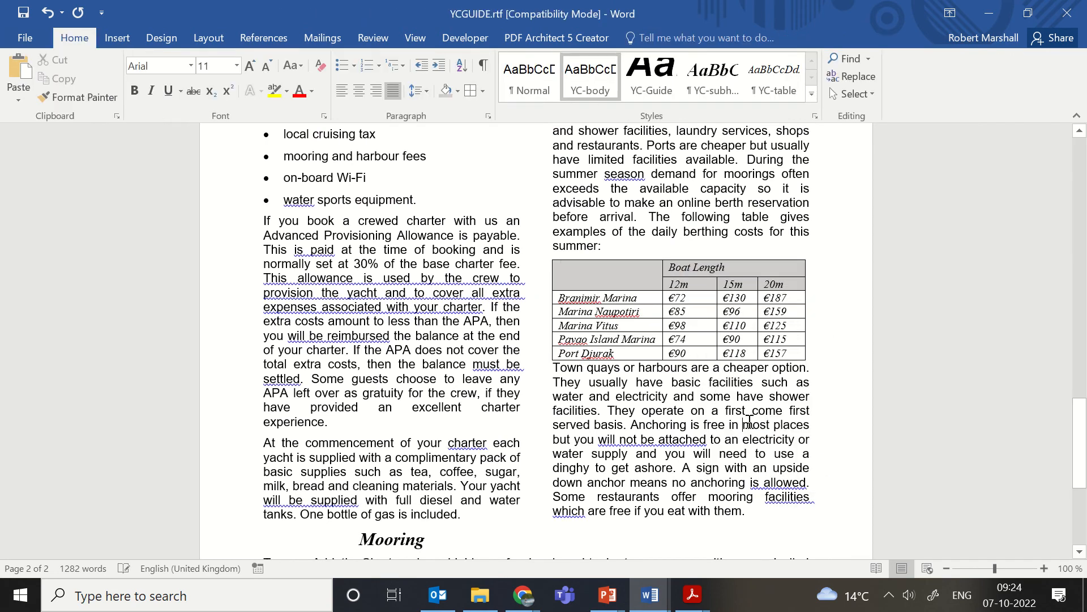
- Place the cursor at the end of the table's last row and open the paragraph spacing settings
{"action": "left_click", "coordinate": [823, 354]}
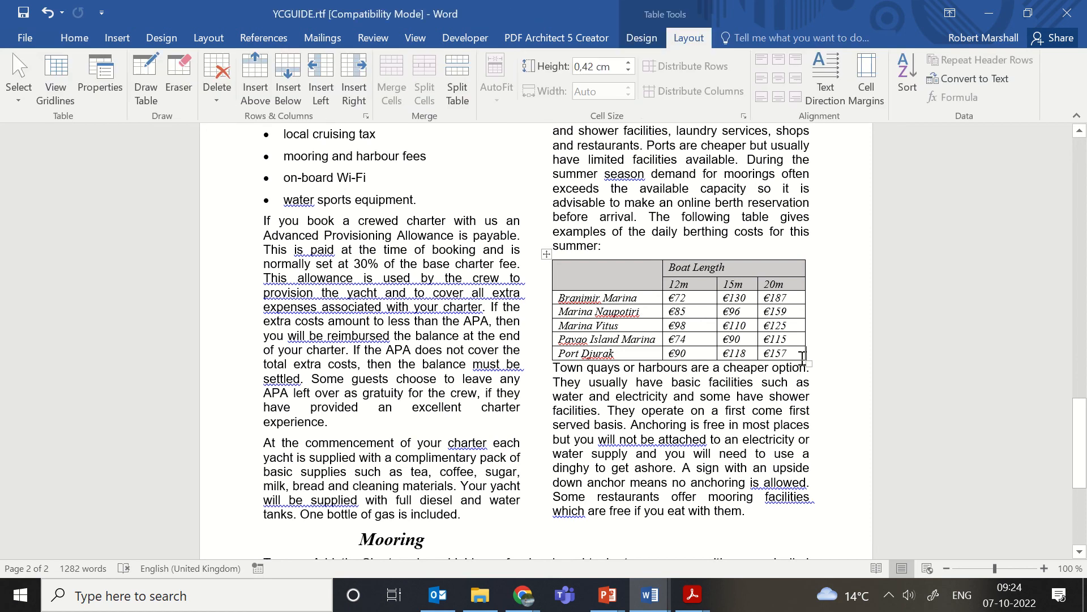
{"action": "left_click", "coordinate": [90, 38]}
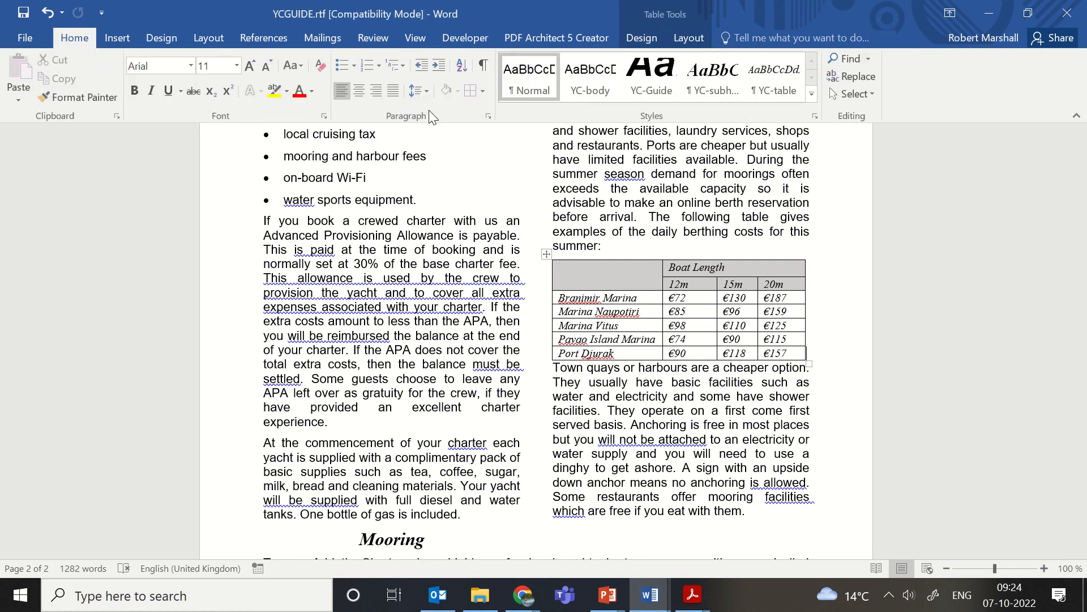
{"action": "left_click", "coordinate": [208, 38]}
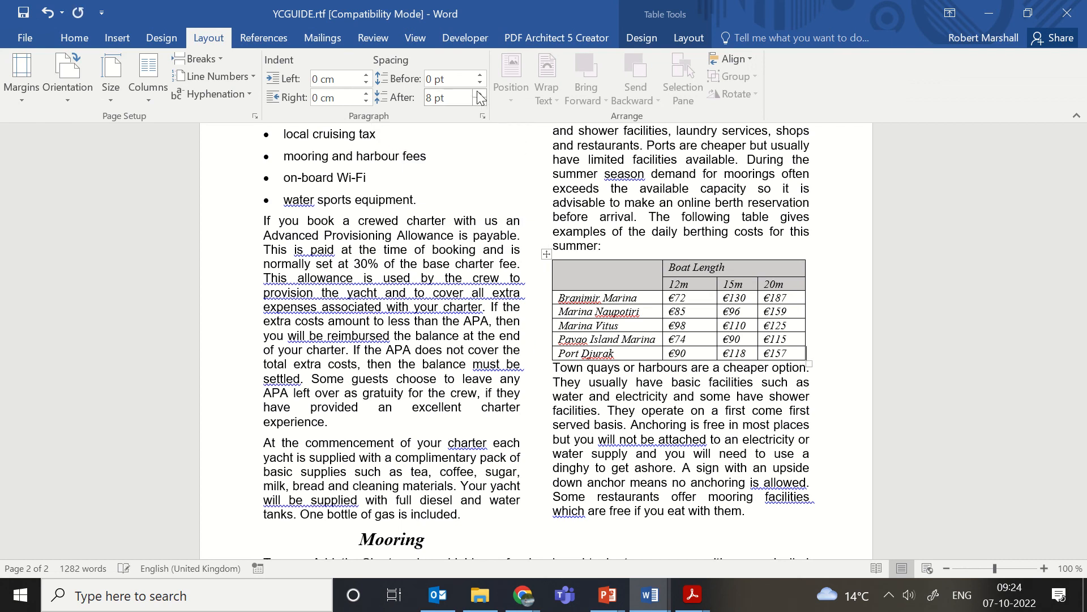
- In the exam paper in Acrobat Reader, highlight the requirement for a 6 point space after the table, and return to Word
{"action": "left_click", "coordinate": [692, 596]}
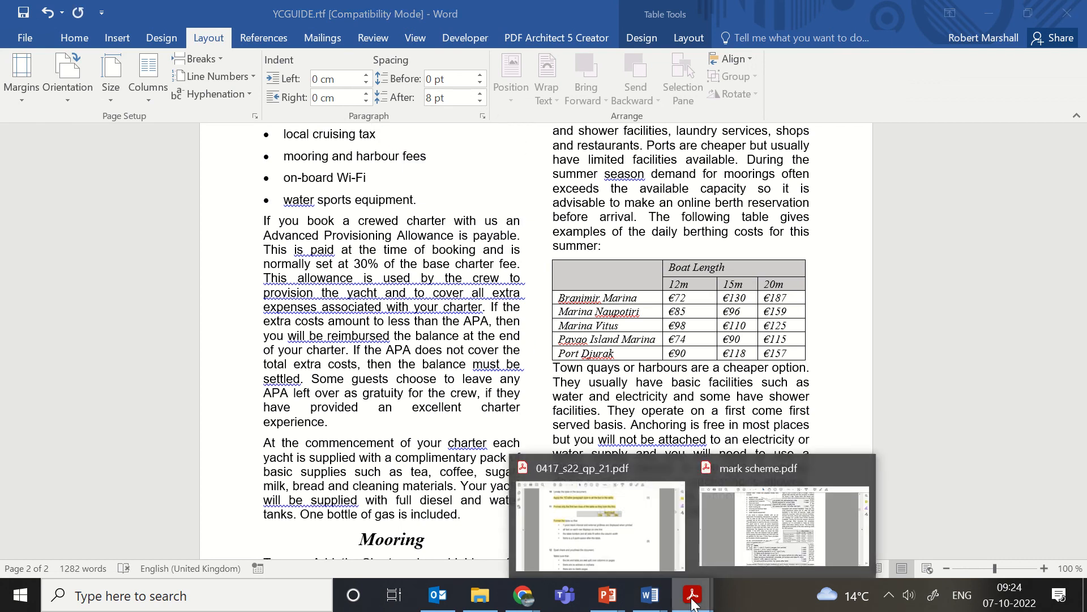
{"action": "left_click", "coordinate": [657, 560]}
{"action": "left_click_drag", "start_coordinate": [543, 391], "coordinate": [617, 410]}
{"action": "left_click", "coordinate": [352, 391]}
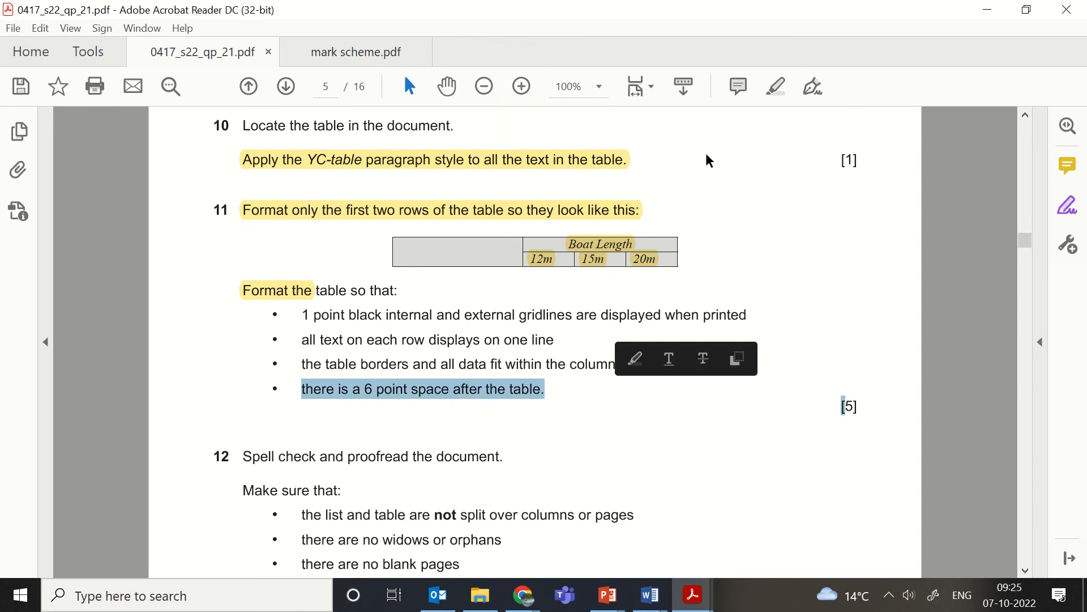
{"action": "left_click", "coordinate": [777, 88]}
{"action": "left_click", "coordinate": [995, 12]}
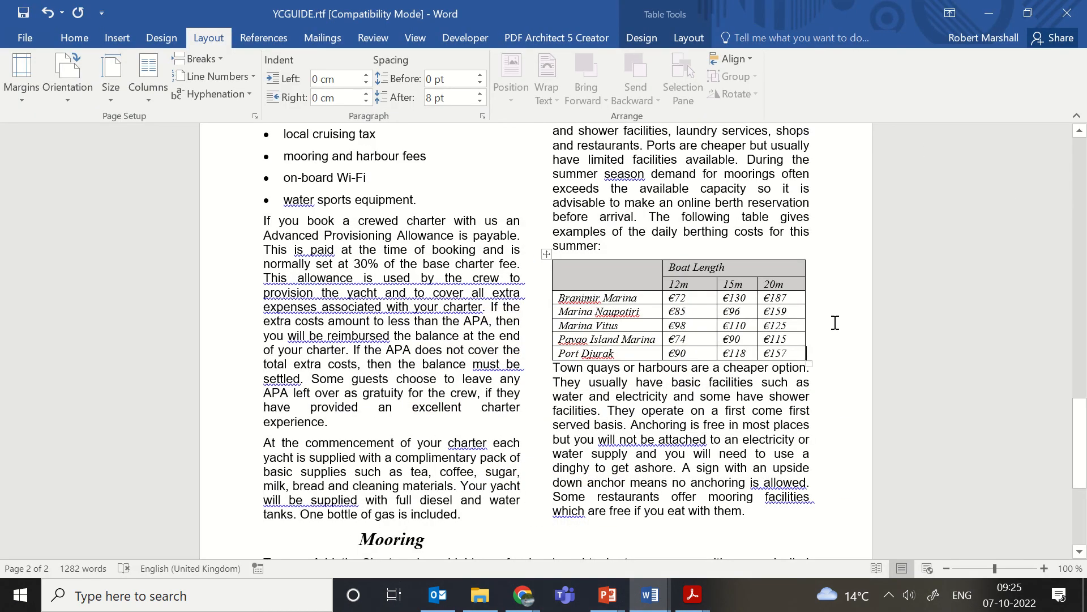
- Try a 6 pt spacing after the paragraph in the last cell of the table's Port Djurak row
{"action": "left_click", "coordinate": [802, 353]}
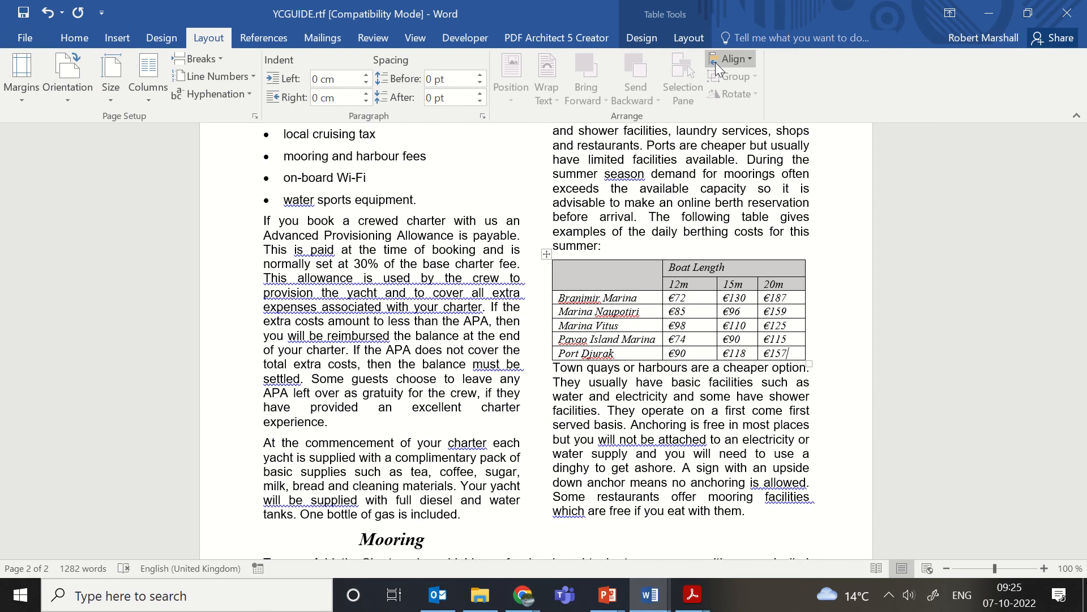
{"action": "left_click", "coordinate": [482, 94]}
{"action": "left_click", "coordinate": [480, 93]}
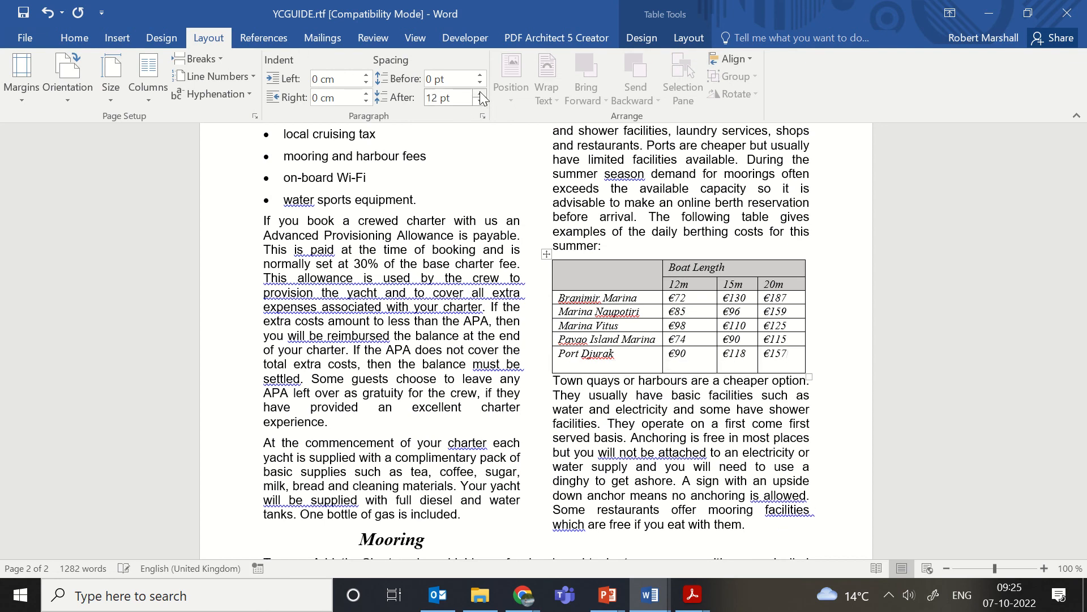
{"action": "left_click", "coordinate": [480, 102]}
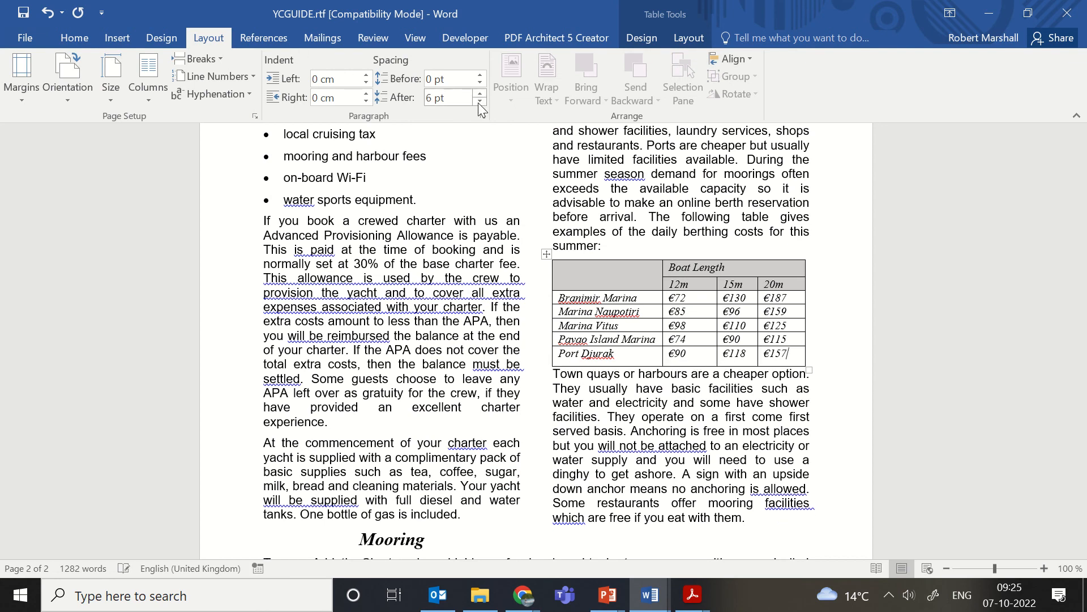
{"action": "left_click", "coordinate": [480, 103]}
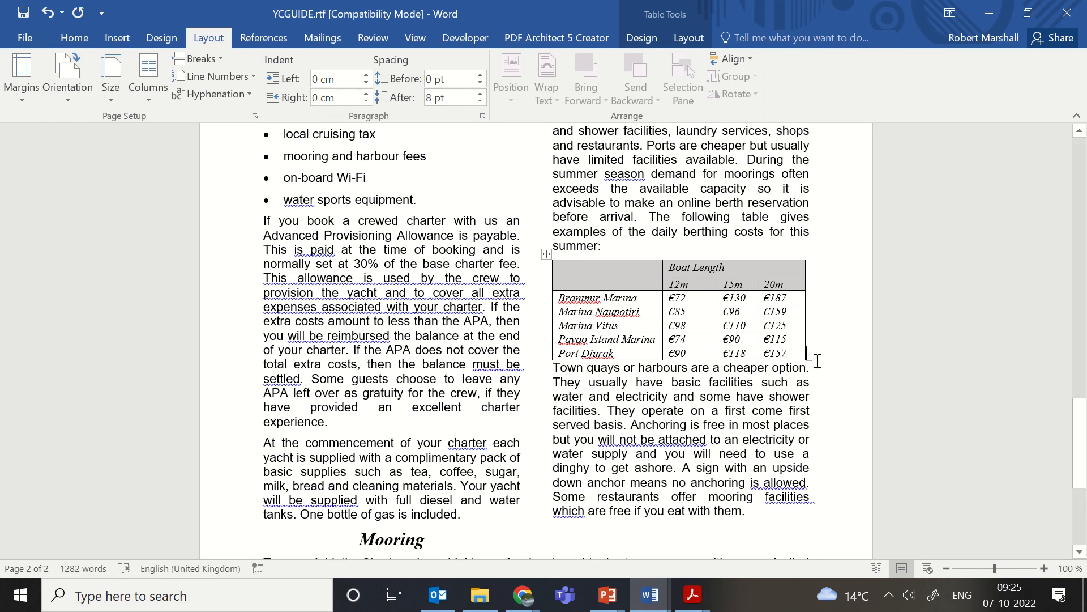
- Set the spacing before the "Town quays or harbours" paragraph directly below the table to 6 pt
{"action": "left_click", "coordinate": [555, 371]}
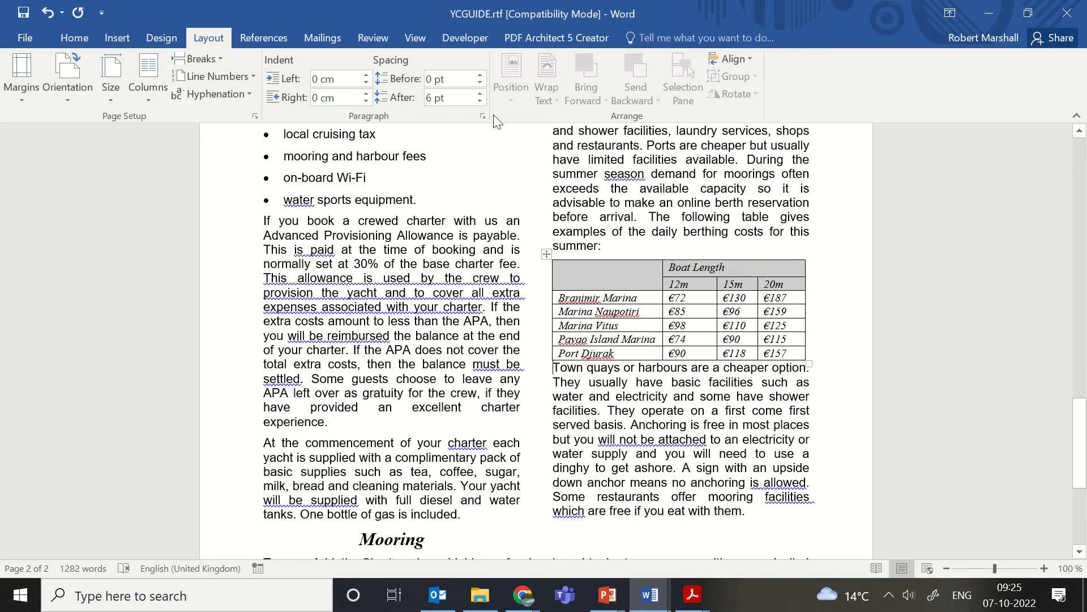
{"action": "left_click", "coordinate": [480, 75]}
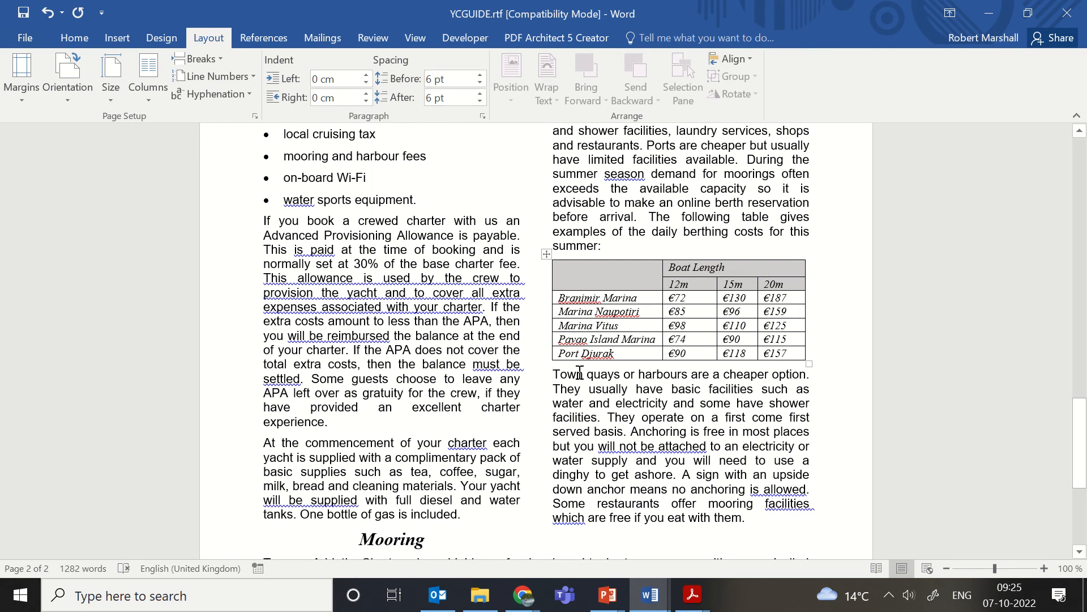
{"action": "left_click", "coordinate": [814, 356]}
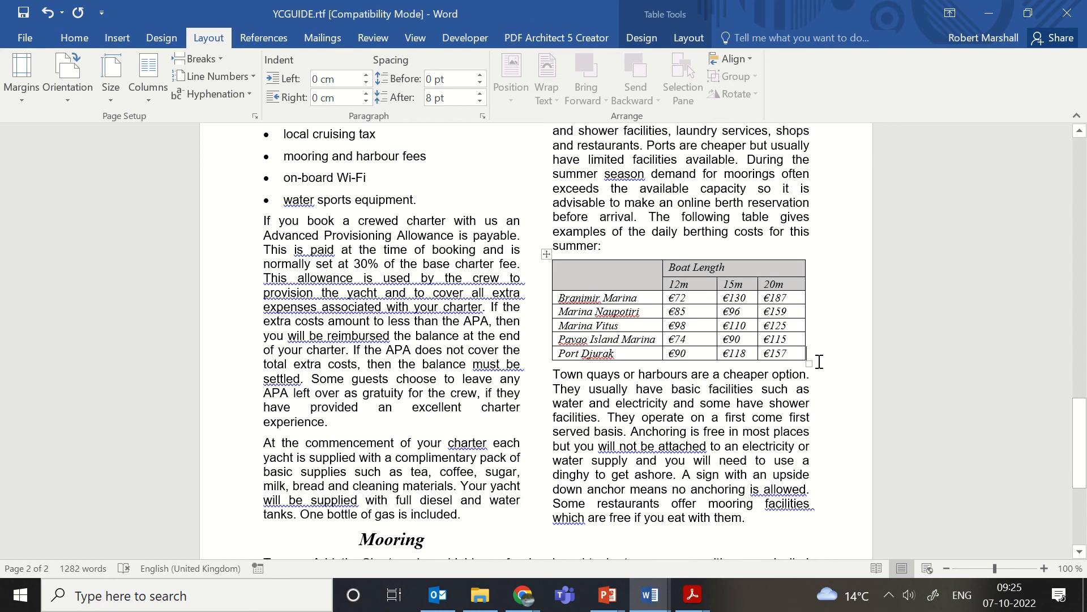
{"action": "left_click", "coordinate": [562, 374]}
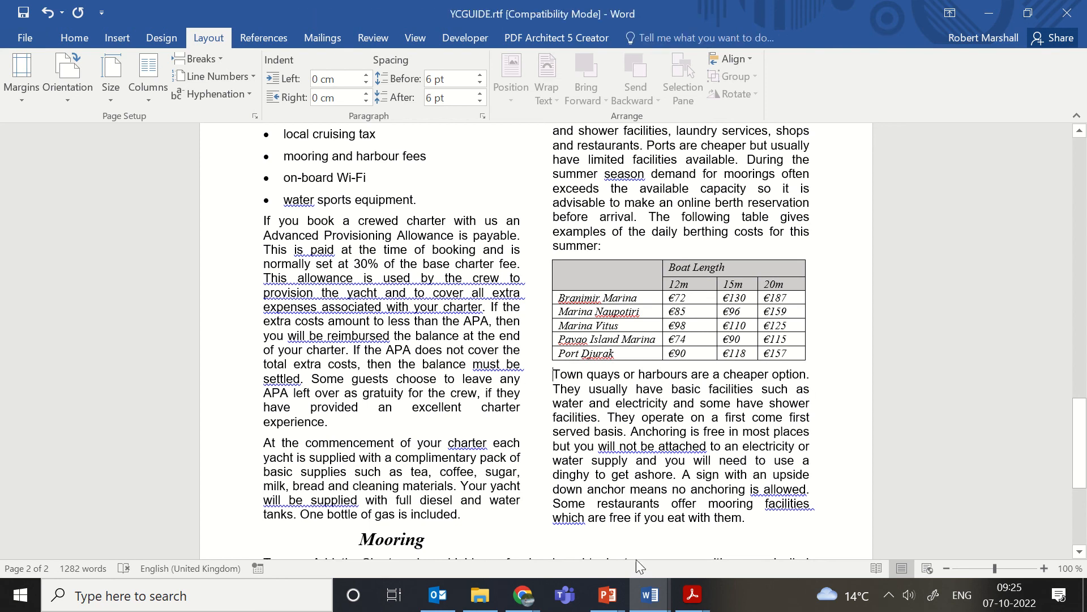
- Read question 11's requirement on table borders and column width in Acrobat Reader, and check the table against it in Word
{"action": "mouse_move", "coordinate": [692, 595]}
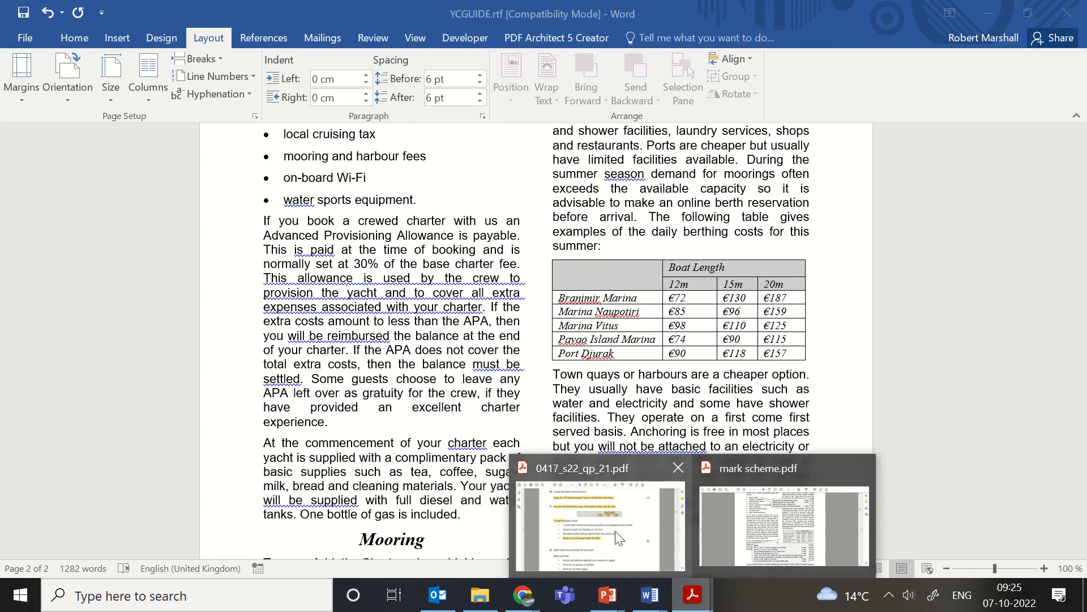
{"action": "left_click", "coordinate": [616, 520]}
{"action": "left_click_drag", "start_coordinate": [320, 363], "coordinate": [633, 374]}
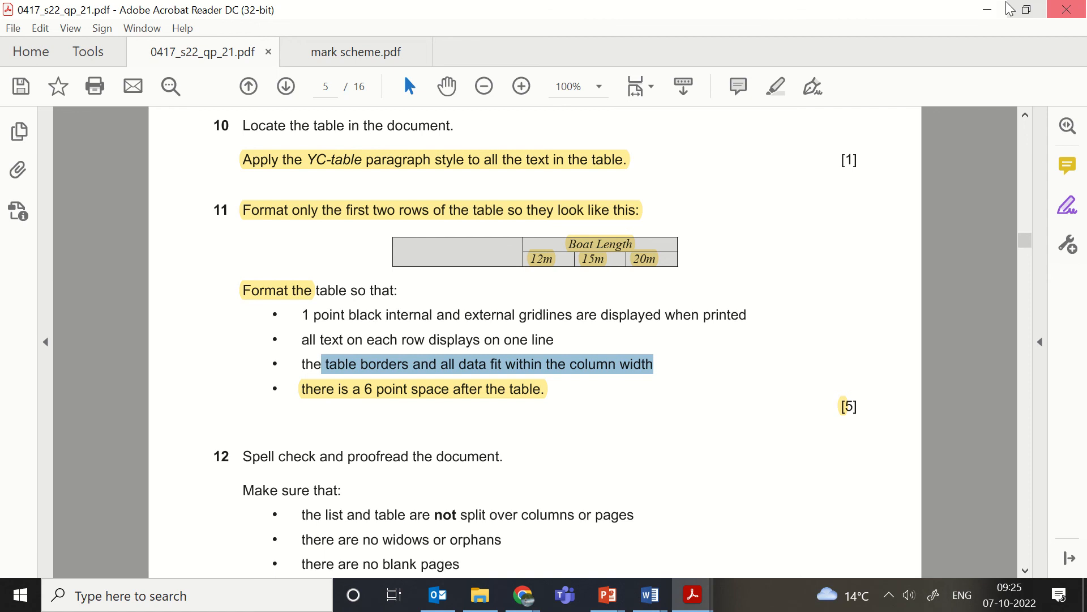
{"action": "key", "text": "alt+Tab"}
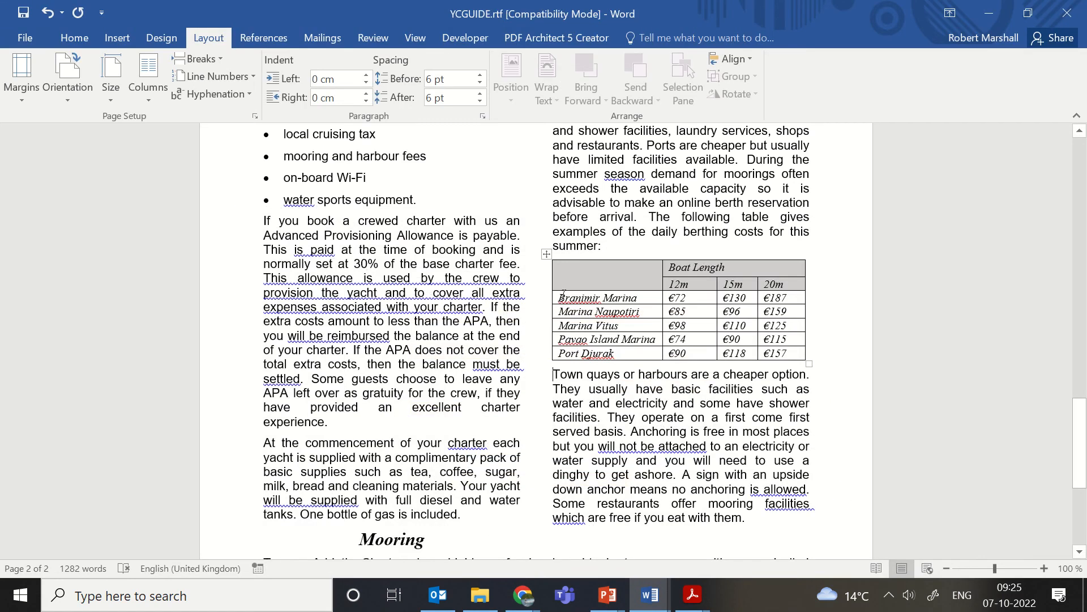
{"action": "left_click", "coordinate": [646, 298]}
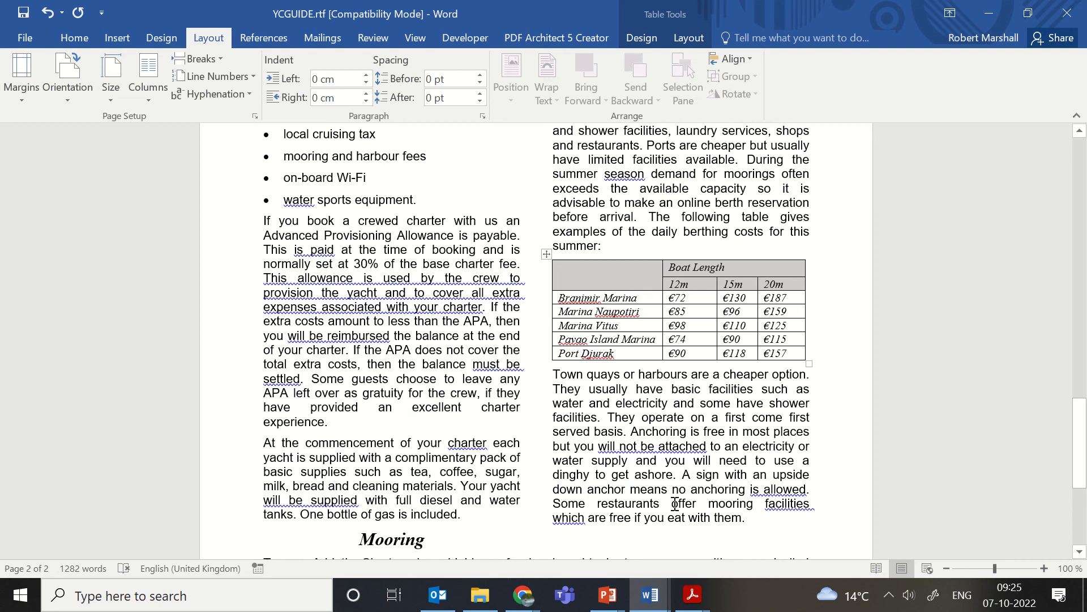
- Switch to the exam paper in Acrobat Reader and highlight question 12's requirement that the list and table are not split over columns or pages
{"action": "mouse_move", "coordinate": [692, 595]}
{"action": "left_click", "coordinate": [641, 543]}
{"action": "scroll", "coordinate": [589, 416], "scroll_direction": "down", "scroll_amount": 3}
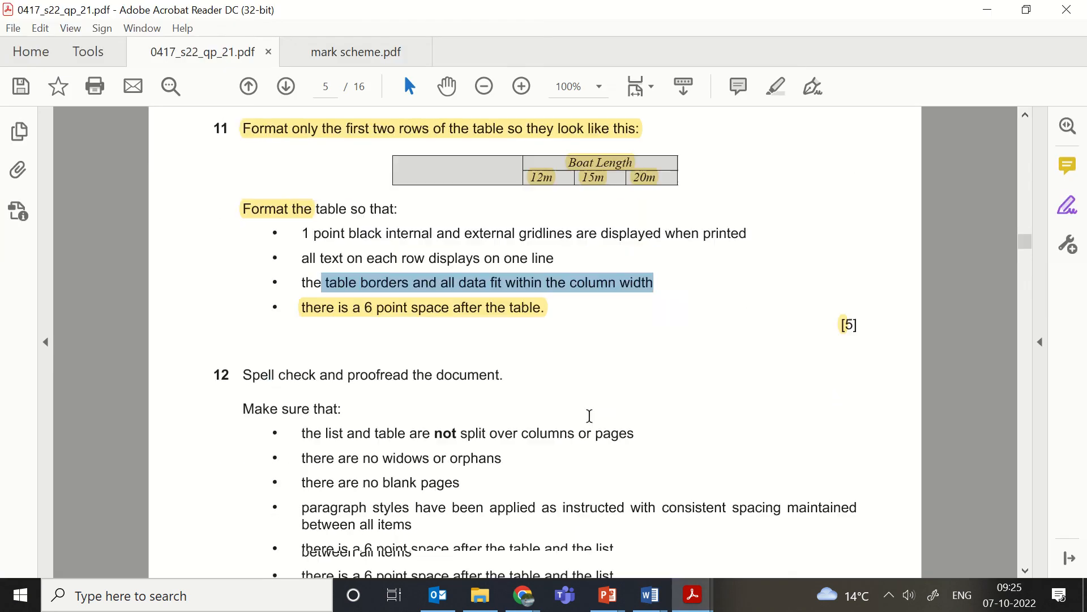
{"action": "scroll", "coordinate": [589, 416], "scroll_direction": "down", "scroll_amount": 6}
{"action": "scroll", "coordinate": [544, 335], "scroll_direction": "up", "scroll_amount": 2}
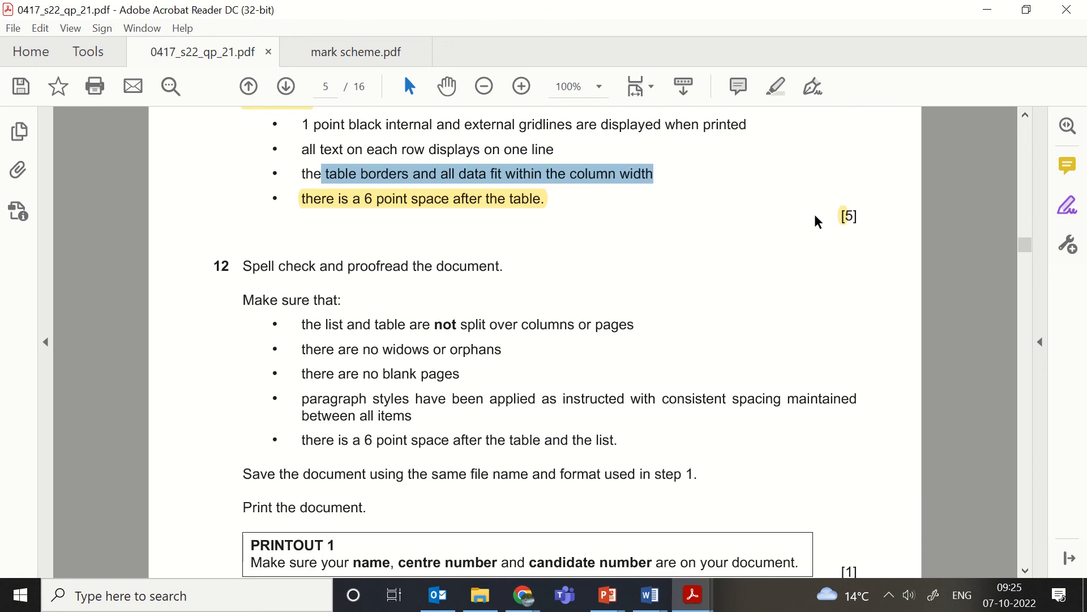
{"action": "scroll", "coordinate": [816, 224], "scroll_direction": "down", "scroll_amount": 2}
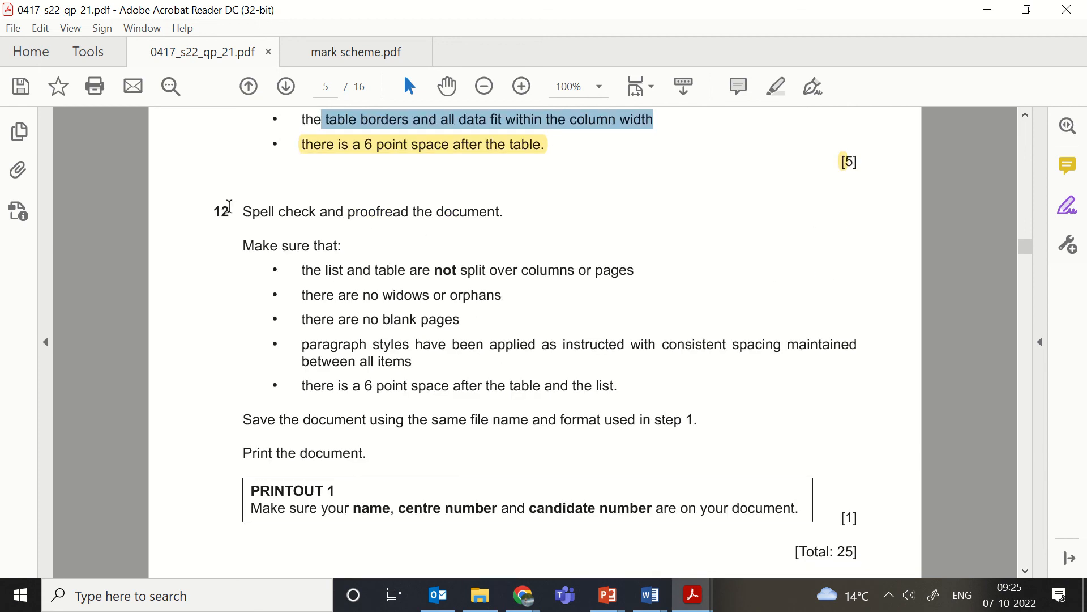
{"action": "left_click_drag", "start_coordinate": [232, 206], "coordinate": [517, 209]}
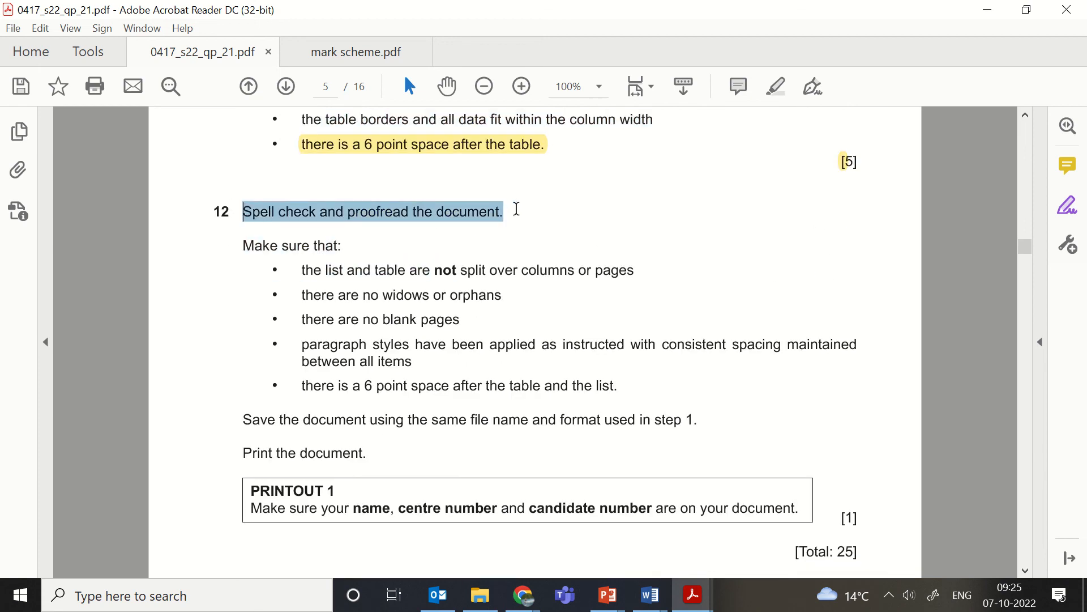
{"action": "left_click_drag", "start_coordinate": [303, 272], "coordinate": [633, 274]}
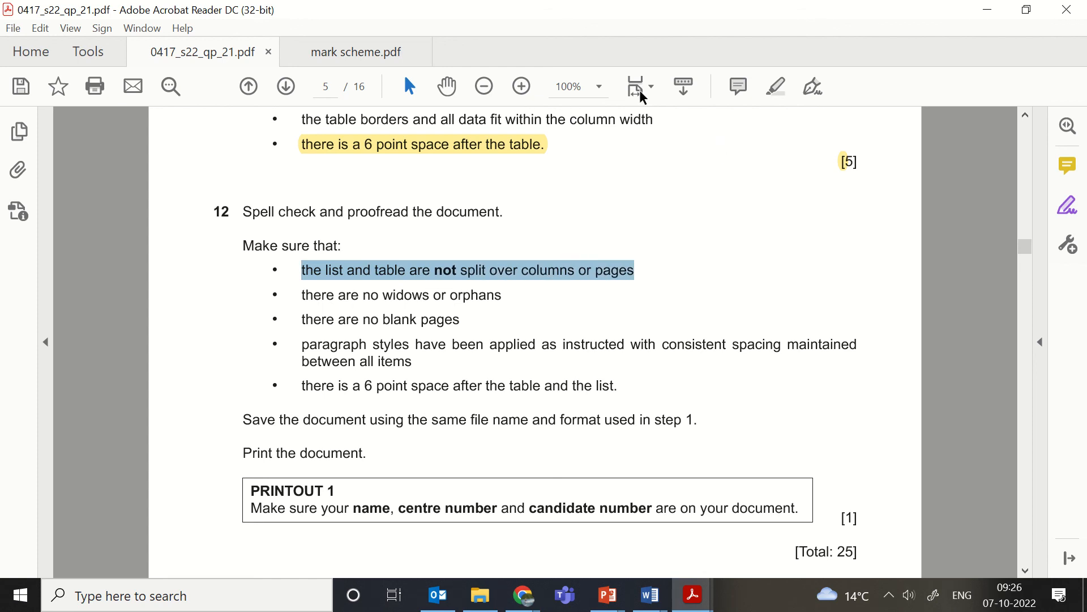
{"action": "left_click", "coordinate": [776, 86]}
- Return to YCGUIDE.rtf in Word, set the zoom to 70%, and check whether the bulleted list or table is split over columns or pages
{"action": "mouse_move", "coordinate": [650, 595]}
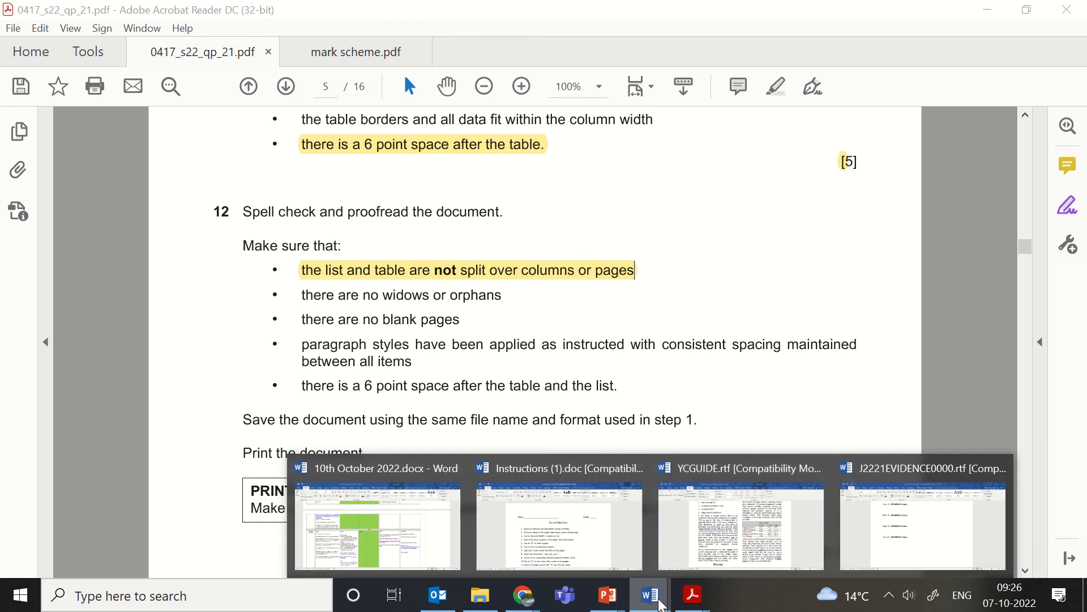
{"action": "left_click", "coordinate": [764, 542]}
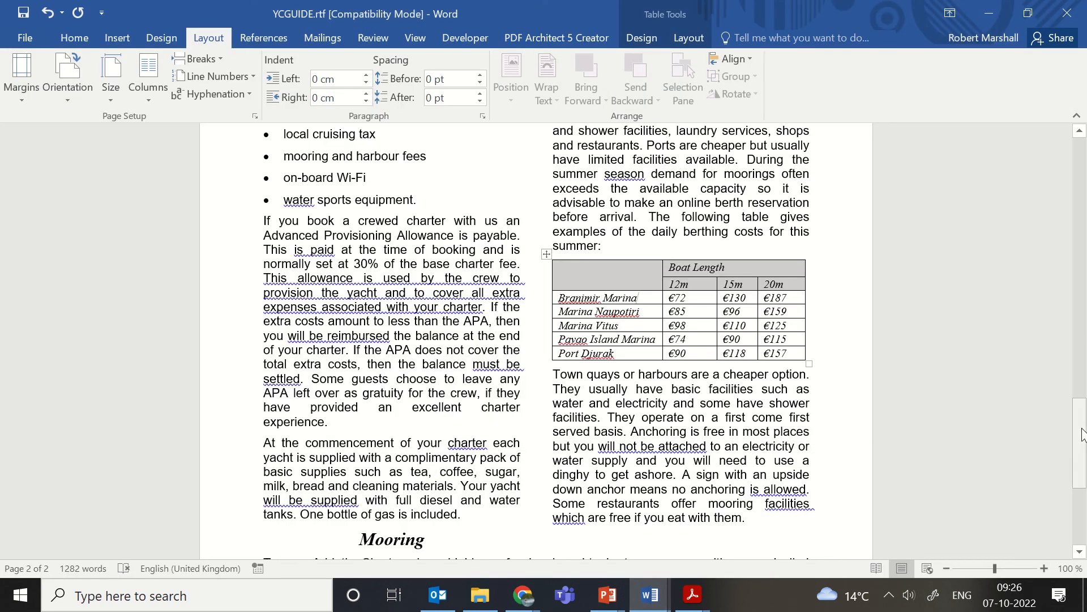
{"action": "scroll", "coordinate": [1074, 430], "scroll_direction": "down", "scroll_amount": 3}
{"action": "left_click", "coordinate": [946, 568]}
{"action": "left_click", "coordinate": [946, 568]}
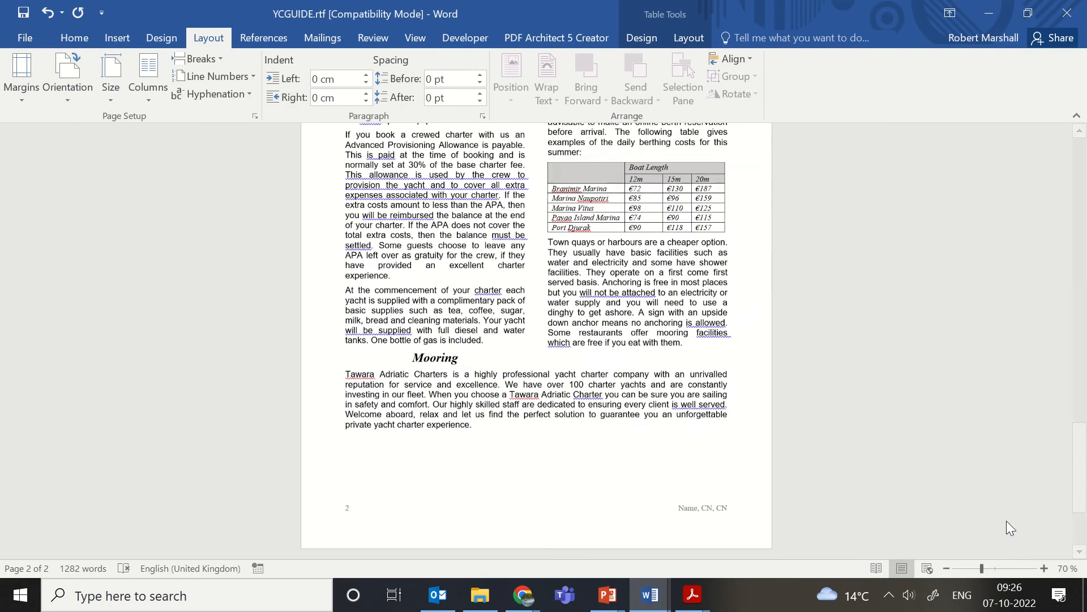
{"action": "left_click", "coordinate": [946, 568]}
{"action": "mouse_move", "coordinate": [1070, 331]}
{"action": "left_mouse_down"}
{"action": "mouse_move", "coordinate": [1070, 309]}
{"action": "mouse_move", "coordinate": [1070, 417]}
{"action": "mouse_move", "coordinate": [1069, 351]}
{"action": "left_mouse_up"}
{"action": "left_click", "coordinate": [629, 201]}
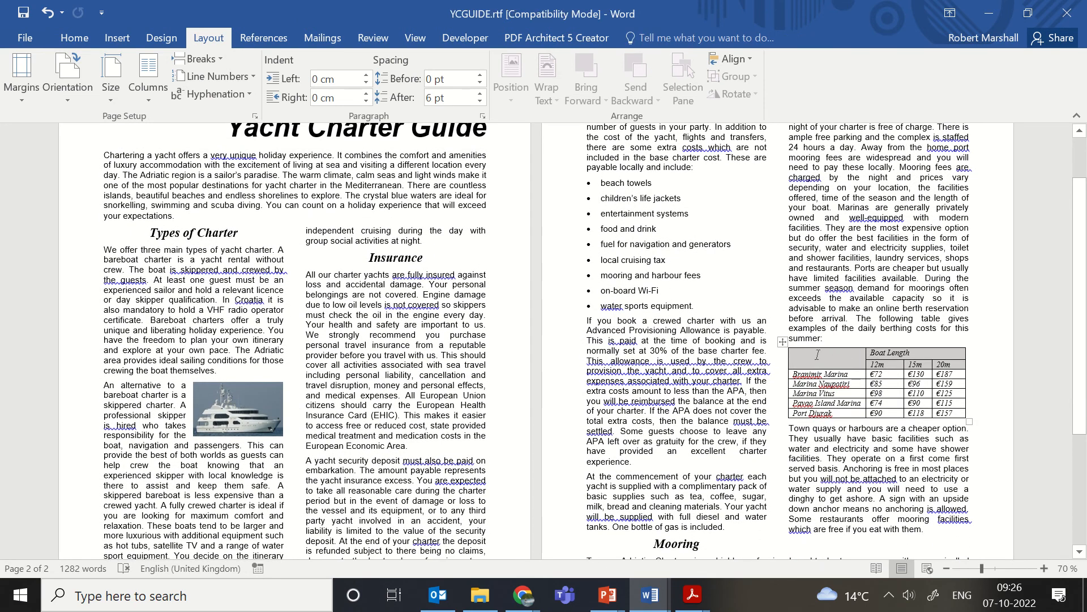
{"action": "scroll", "coordinate": [817, 355], "scroll_direction": "down", "scroll_amount": 3}
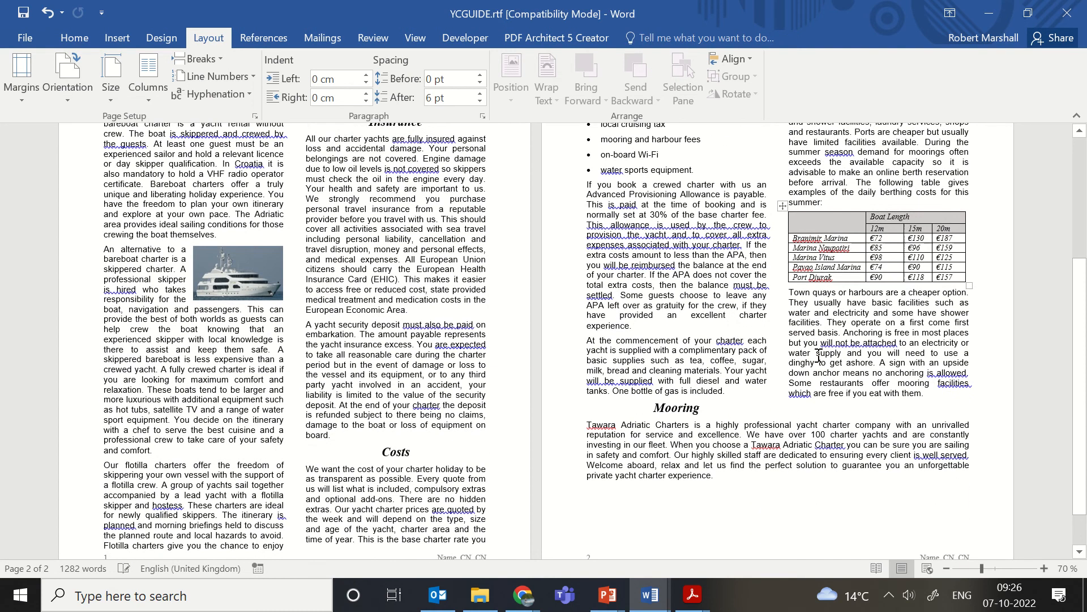
- In the exam paper in Acrobat Reader, highlight question 12's requirements for no widows or orphans and no blank pages
{"action": "left_click", "coordinate": [707, 597]}
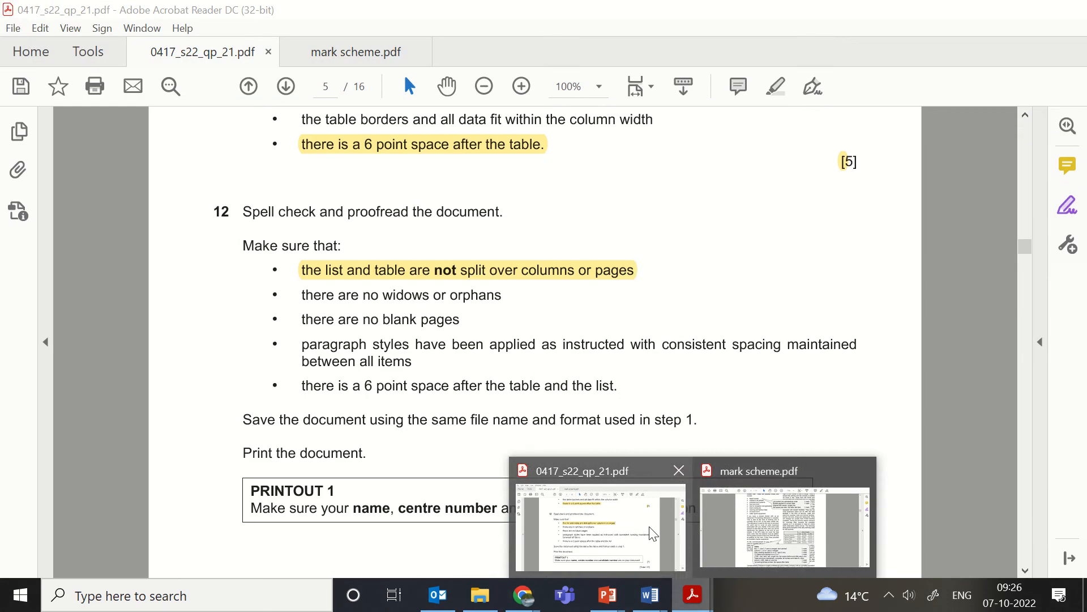
{"action": "left_click_drag", "start_coordinate": [501, 294], "coordinate": [316, 284]}
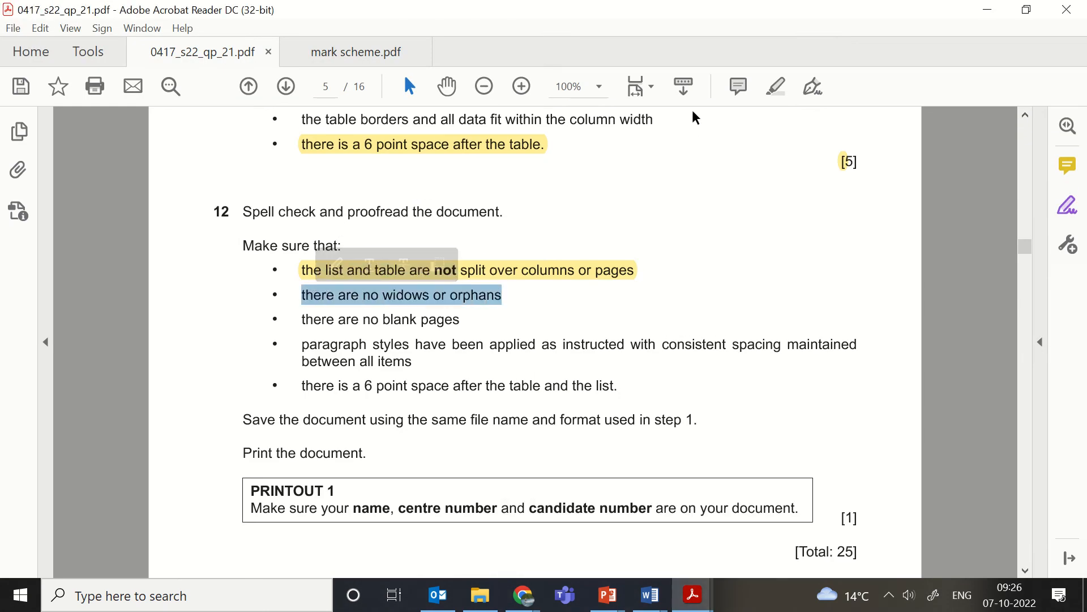
{"action": "left_click", "coordinate": [777, 88]}
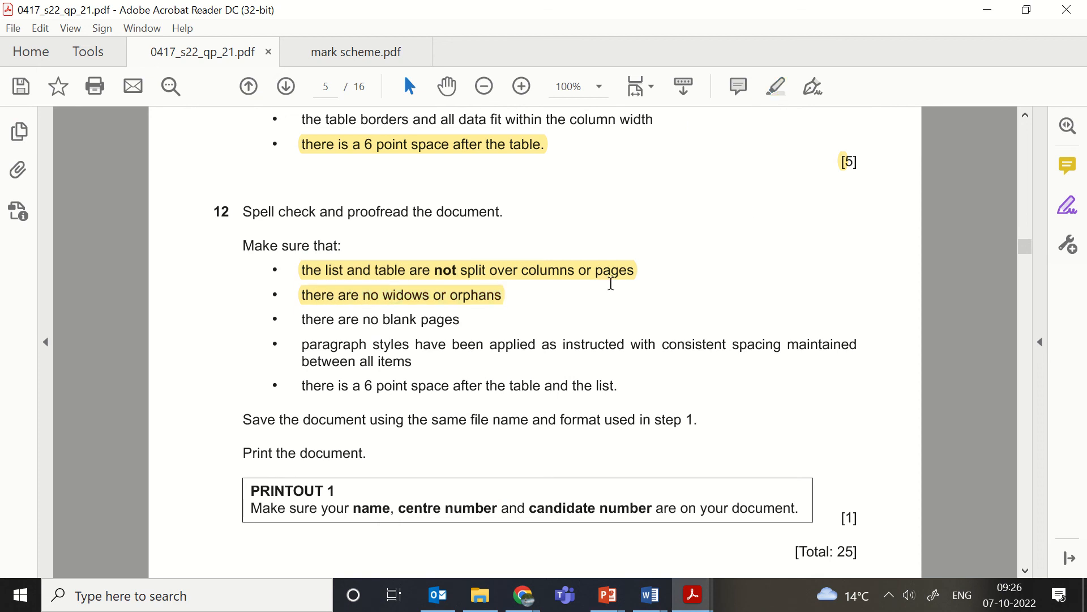
{"action": "left_click_drag", "start_coordinate": [460, 320], "coordinate": [284, 313]}
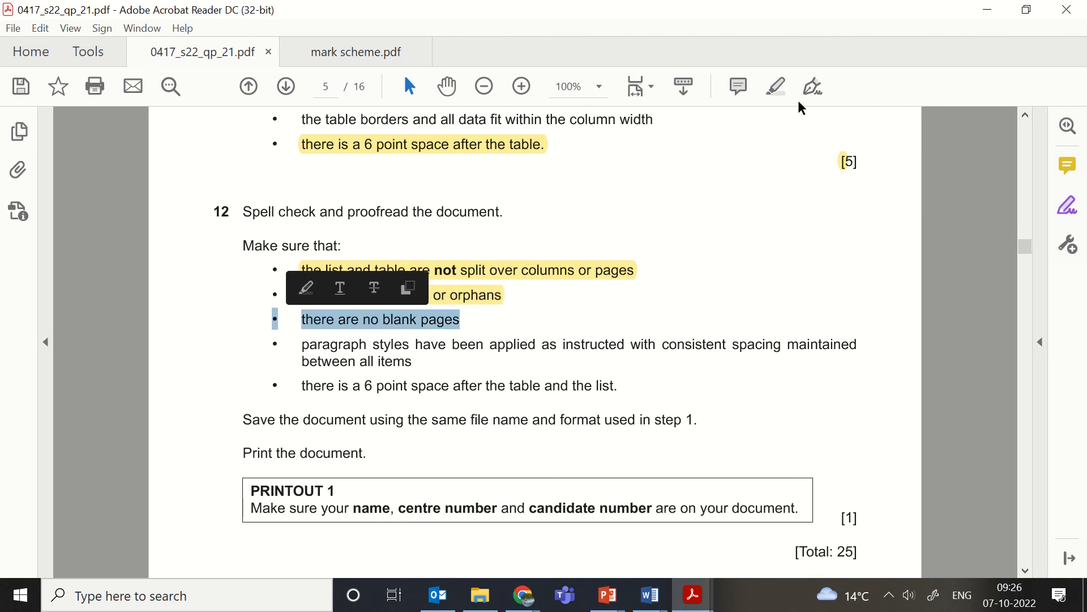
{"action": "left_click", "coordinate": [777, 88]}
- Return to Word and examine both pages of the guide for widows, orphans, blank pages and badly placed headings
{"action": "left_click", "coordinate": [994, 8]}
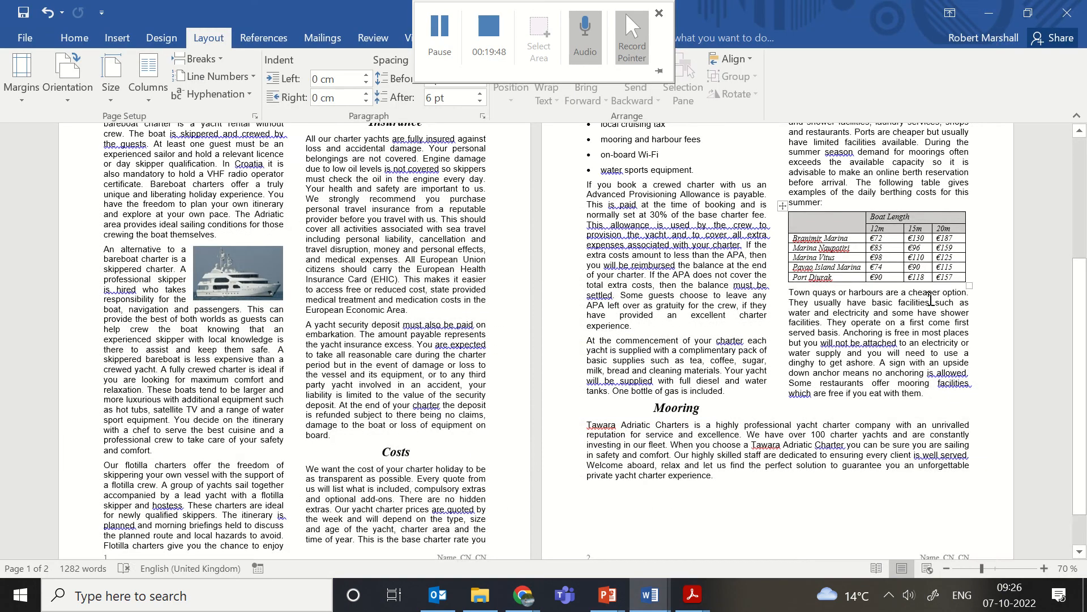
{"action": "scroll", "coordinate": [777, 471], "scroll_direction": "down", "scroll_amount": 3}
{"action": "scroll", "coordinate": [819, 439], "scroll_direction": "up", "scroll_amount": 2}
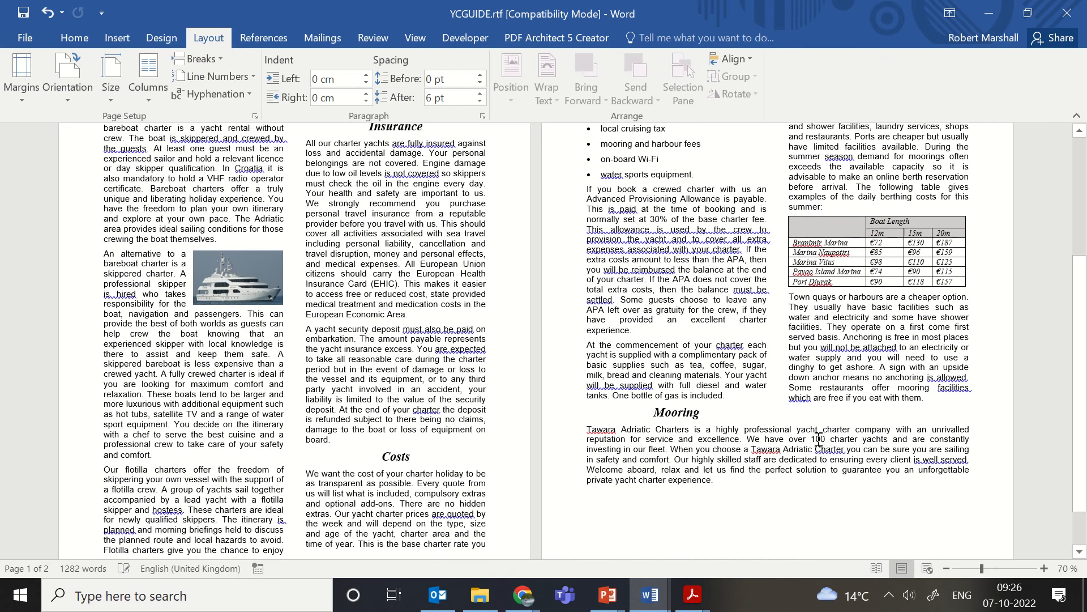
{"action": "scroll", "coordinate": [560, 419], "scroll_direction": "up", "scroll_amount": 6}
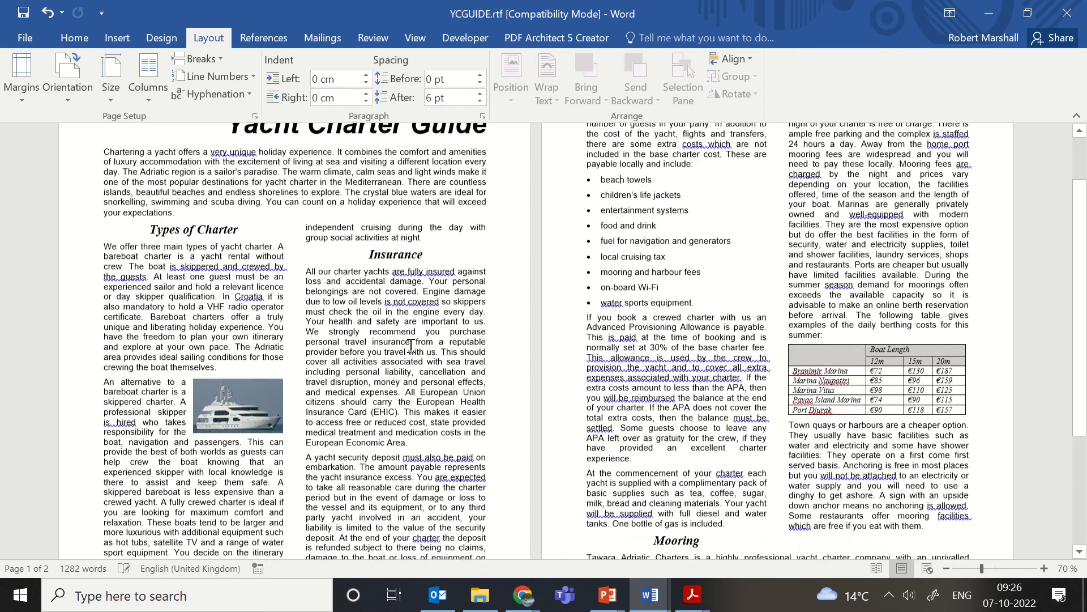
{"action": "scroll", "coordinate": [303, 267], "scroll_direction": "down", "scroll_amount": 8}
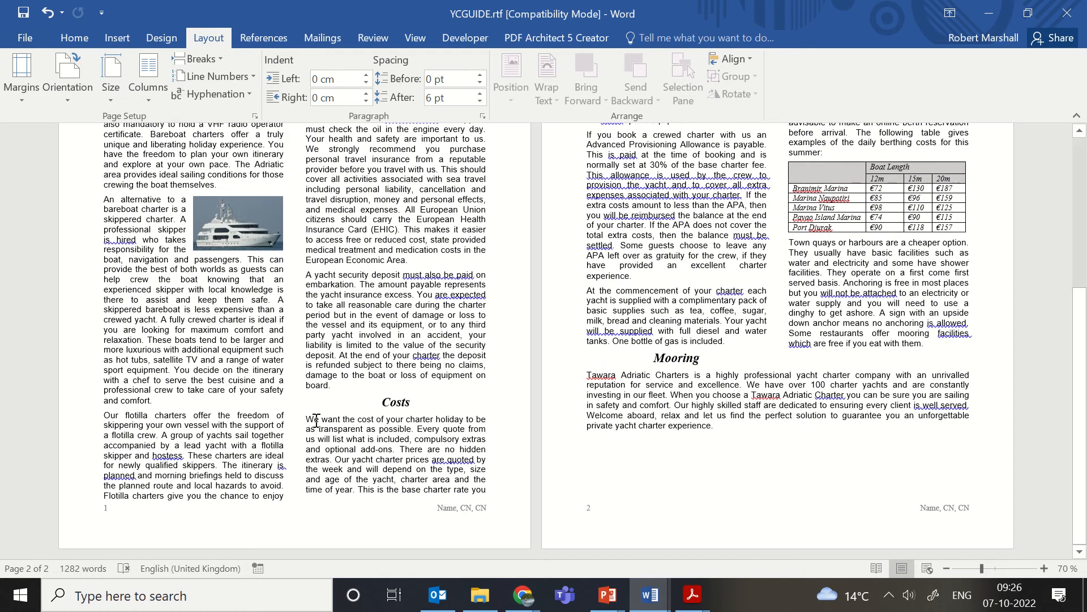
{"action": "scroll", "coordinate": [337, 331], "scroll_direction": "up", "scroll_amount": 8}
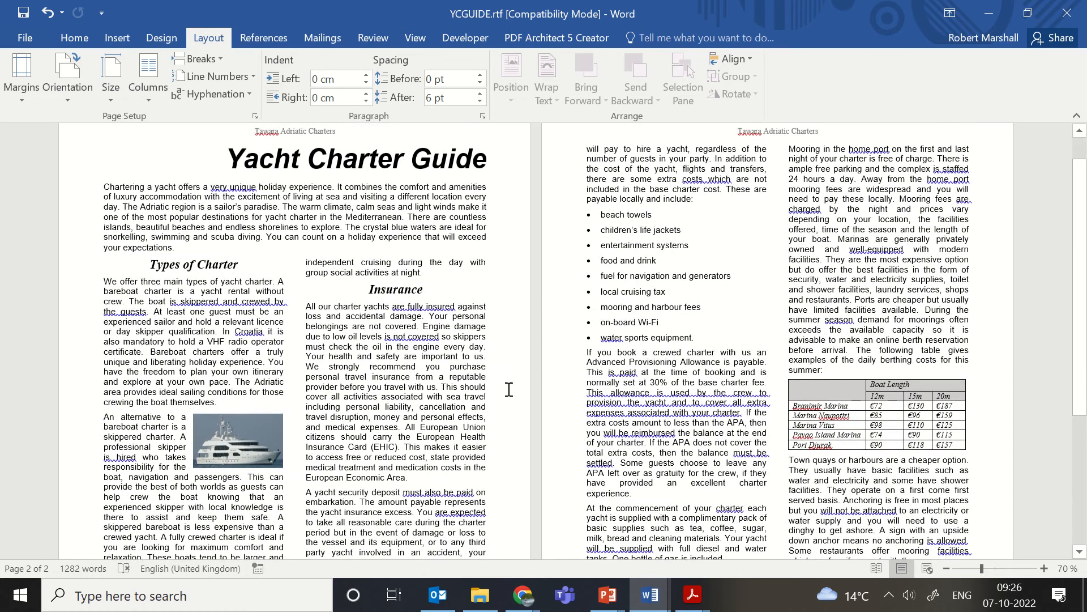
{"action": "scroll", "coordinate": [710, 340], "scroll_direction": "up", "scroll_amount": 1}
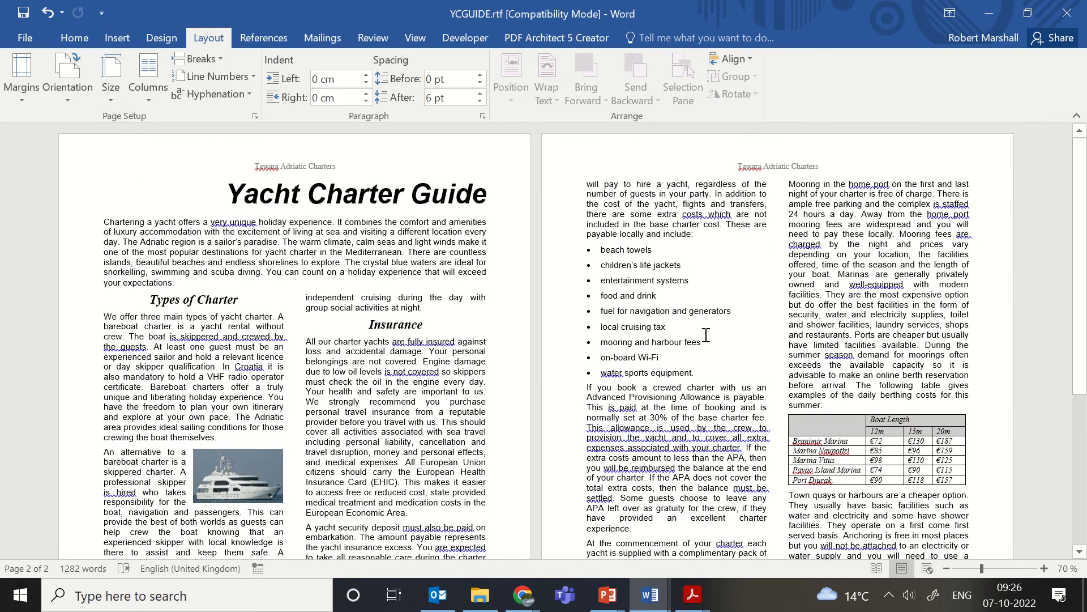
{"action": "scroll", "coordinate": [396, 397], "scroll_direction": "down", "scroll_amount": 9}
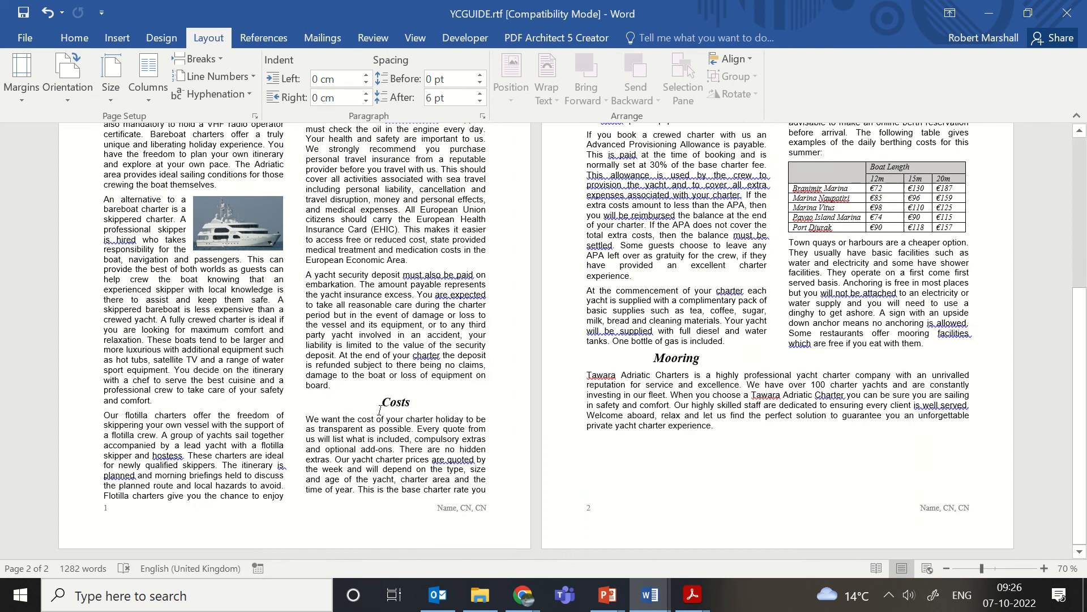
{"action": "scroll", "coordinate": [529, 432], "scroll_direction": "up", "scroll_amount": 9}
{"action": "scroll", "coordinate": [699, 310], "scroll_direction": "down", "scroll_amount": 8}
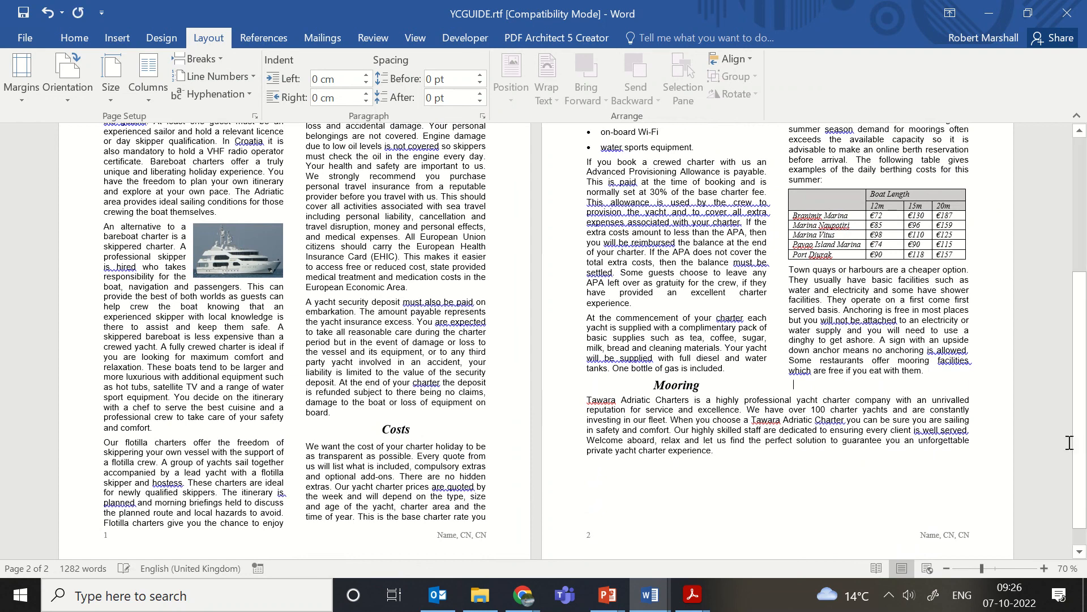
- Try a blank line after the last paragraph of page 2's second column, and undo it
{"action": "key", "text": "Return"}
{"action": "type", "text": "Mooring in the home port on the first and last"}
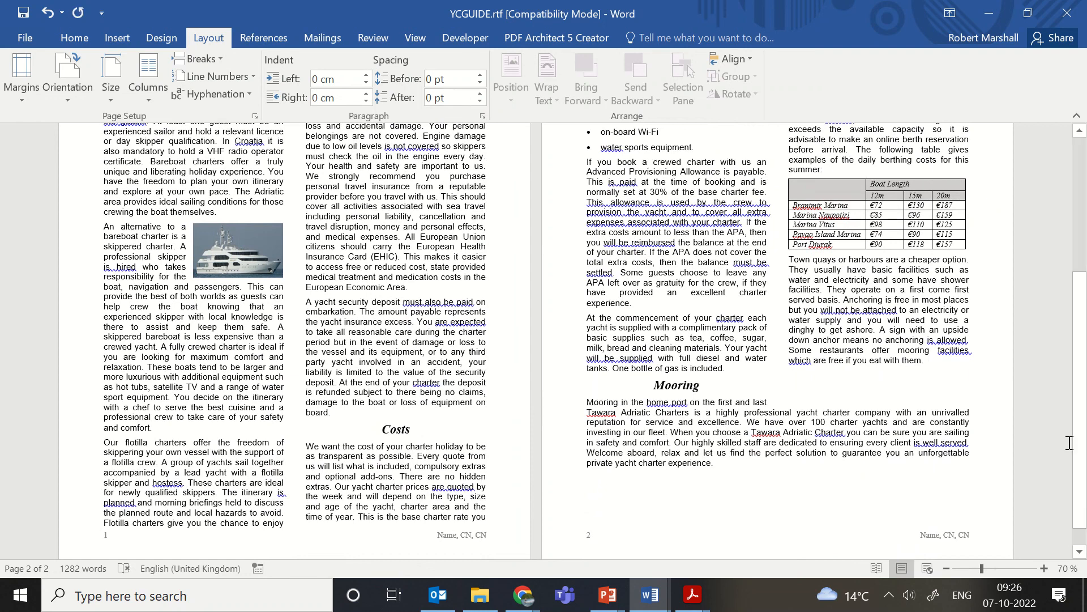
{"action": "left_click", "coordinate": [47, 12]}
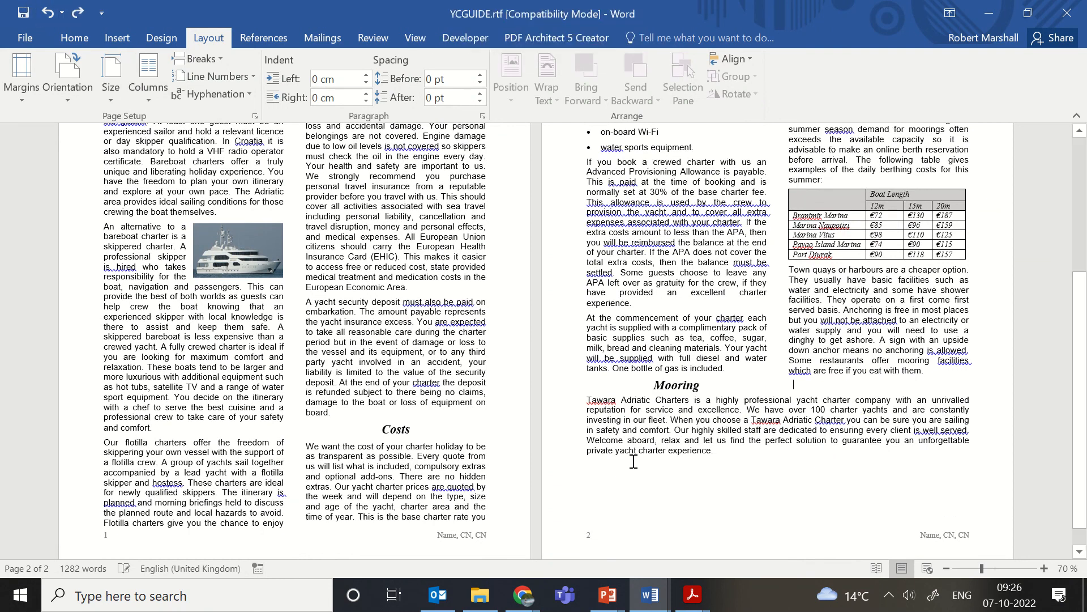
- Insert a blank line above the Mooring heading on page 2, and check the layout of both pages
{"action": "left_click", "coordinate": [652, 385]}
{"action": "key", "text": "Return"}
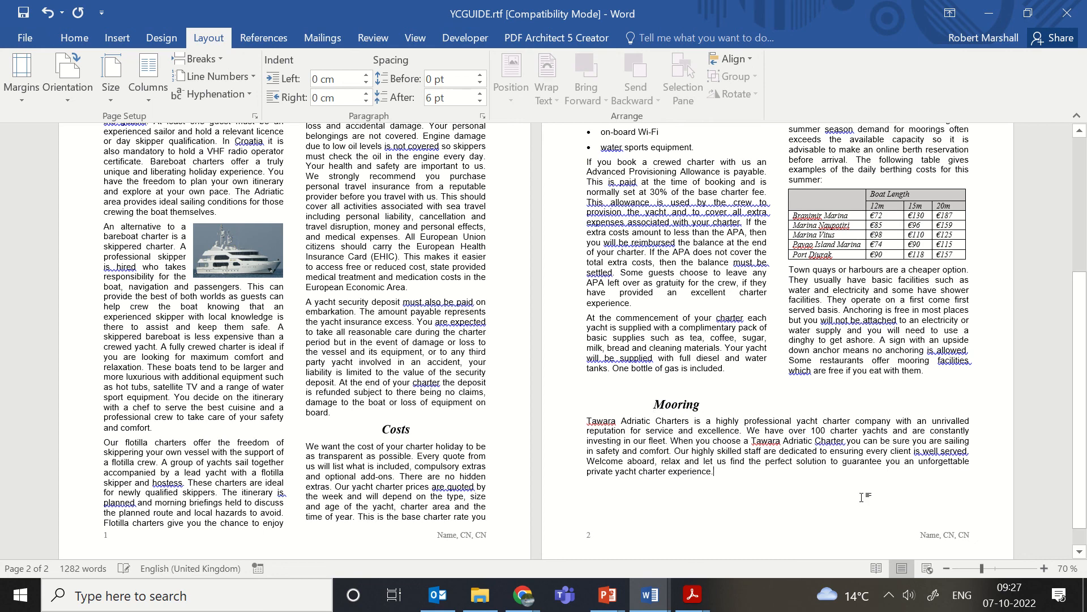
{"action": "left_click_drag", "start_coordinate": [1082, 387], "coordinate": [1085, 411]}
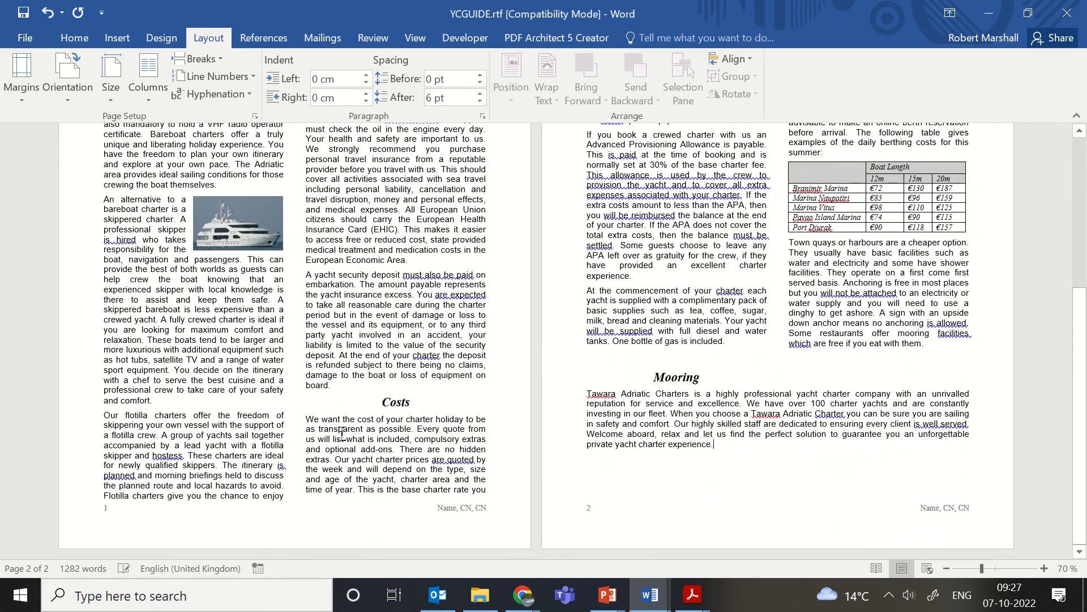
{"action": "scroll", "coordinate": [416, 520], "scroll_direction": "up", "scroll_amount": 8}
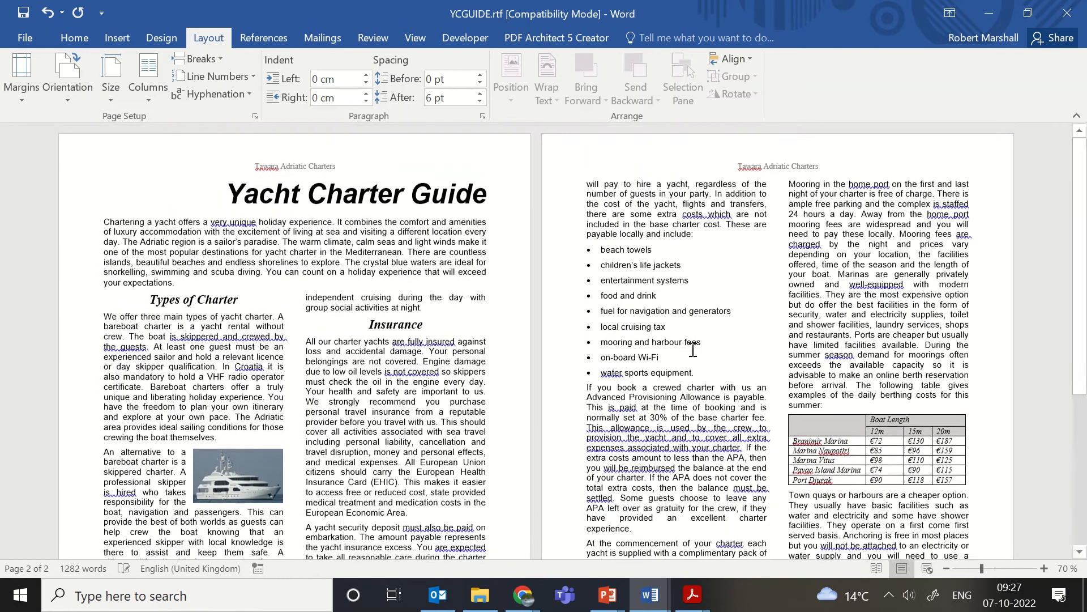
- In the exam paper in Acrobat Reader, highlight question 12's requirements for consistent paragraph styles and a 6 point space after the table and list
{"action": "scroll", "coordinate": [648, 280], "scroll_direction": "down", "scroll_amount": 8}
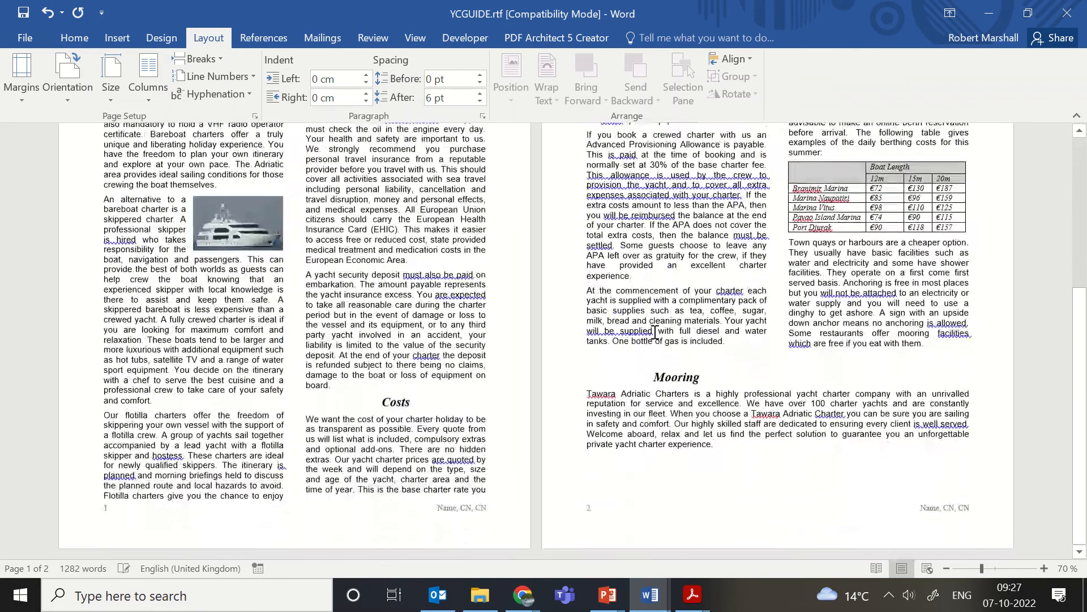
{"action": "mouse_move", "coordinate": [692, 594]}
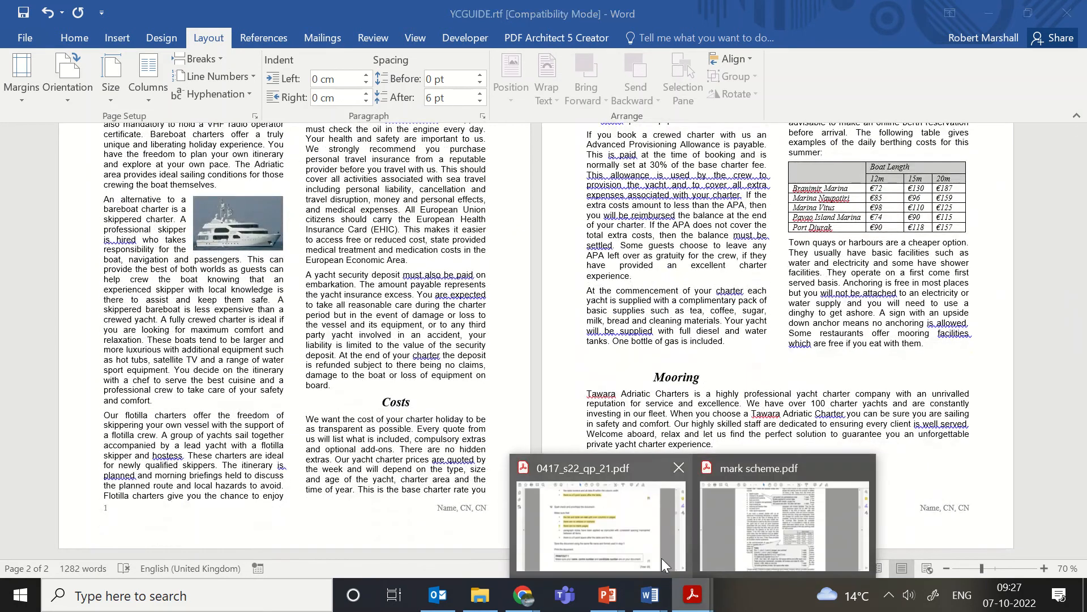
{"action": "left_click", "coordinate": [661, 559]}
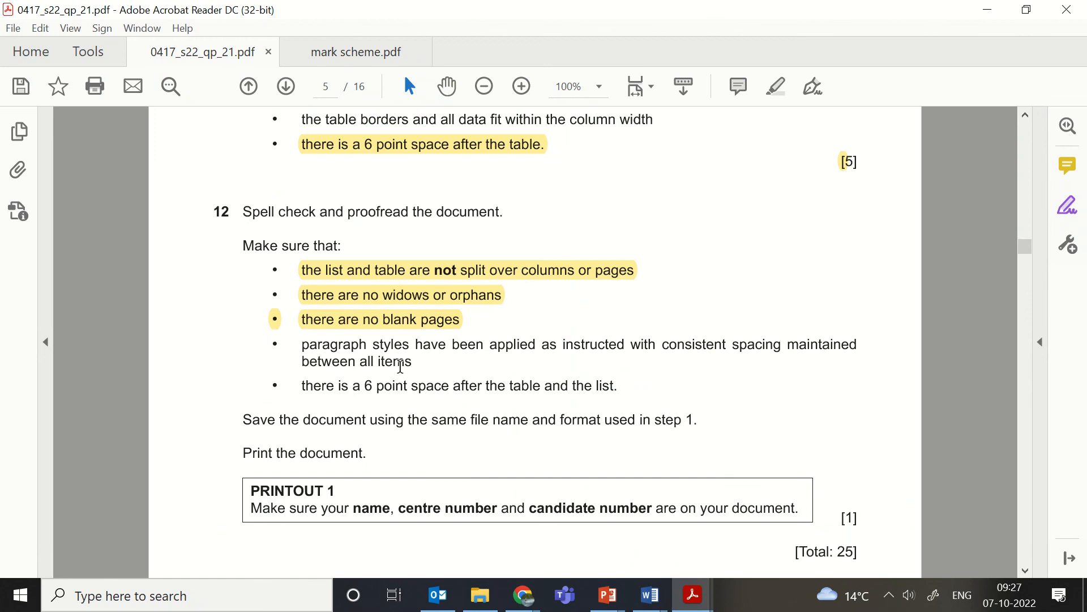
{"action": "left_click_drag", "start_coordinate": [309, 342], "coordinate": [419, 364]}
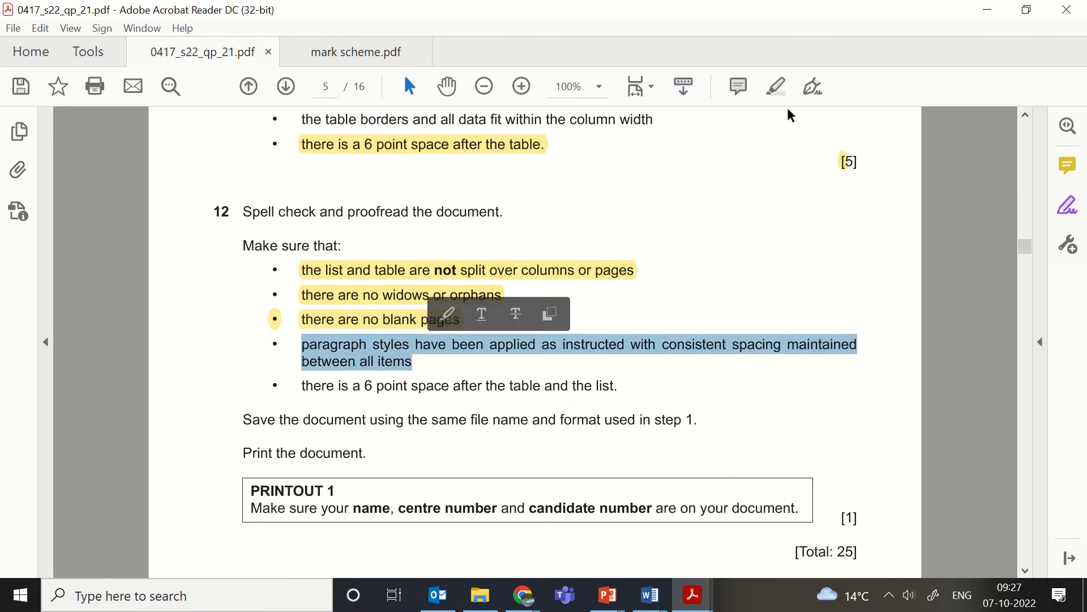
{"action": "left_click", "coordinate": [768, 91]}
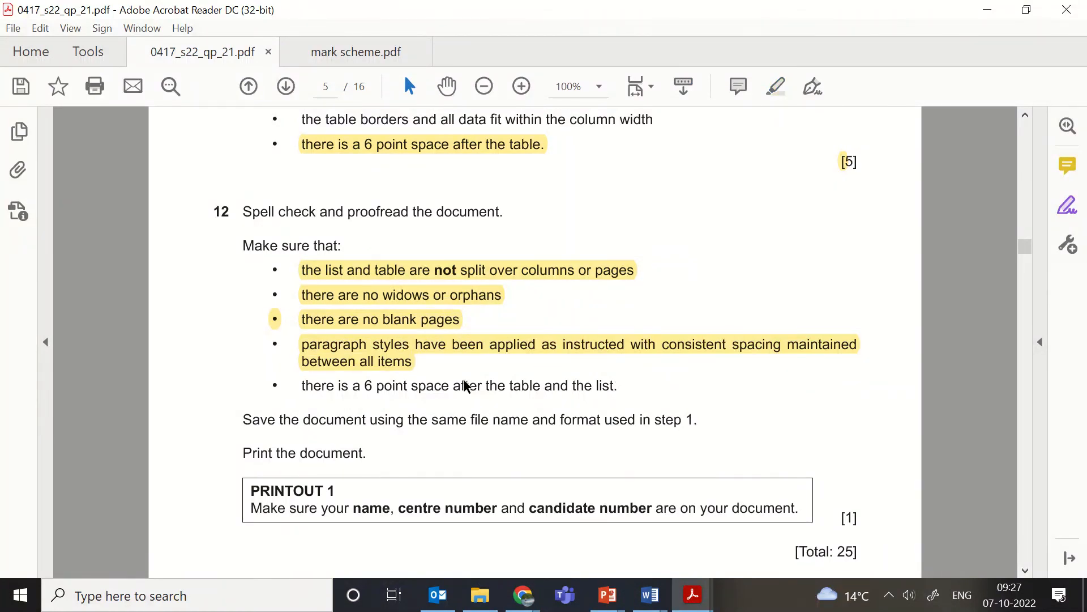
{"action": "left_click_drag", "start_coordinate": [302, 384], "coordinate": [645, 391]}
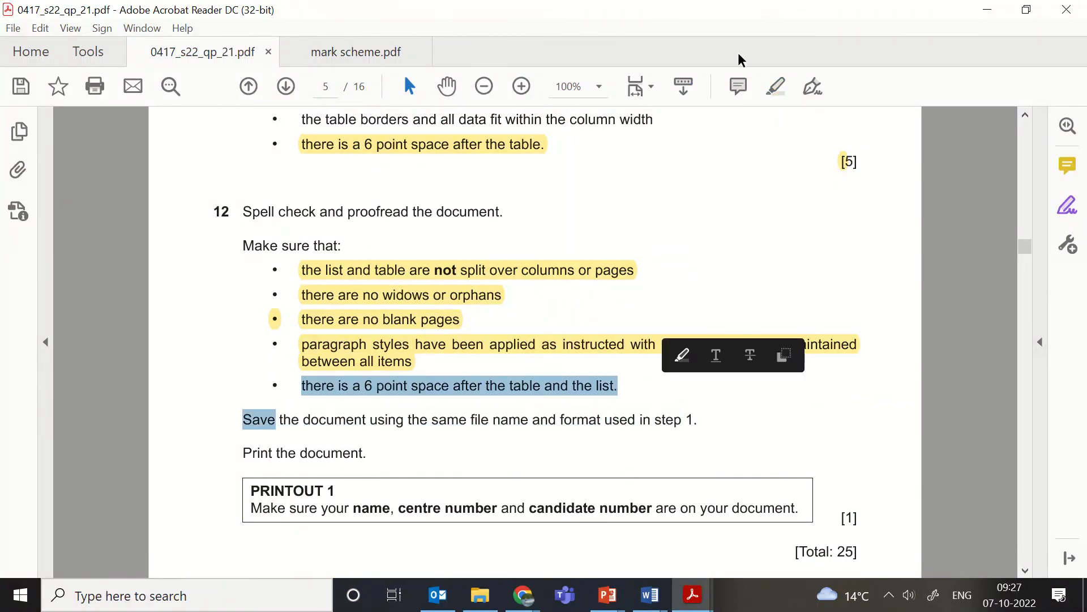
{"action": "left_click", "coordinate": [772, 86]}
- Return to Word and check the spacing around the paragraphs, bulleted list, table and headings on both pages of the guide
{"action": "left_click", "coordinate": [987, 10]}
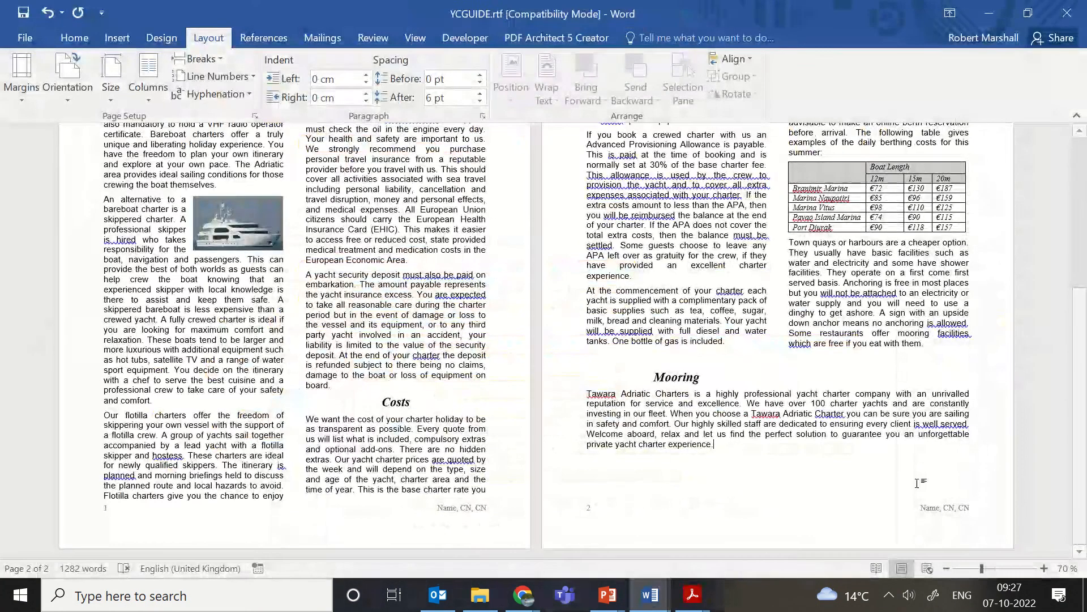
{"action": "scroll", "coordinate": [861, 449], "scroll_direction": "up", "scroll_amount": 5}
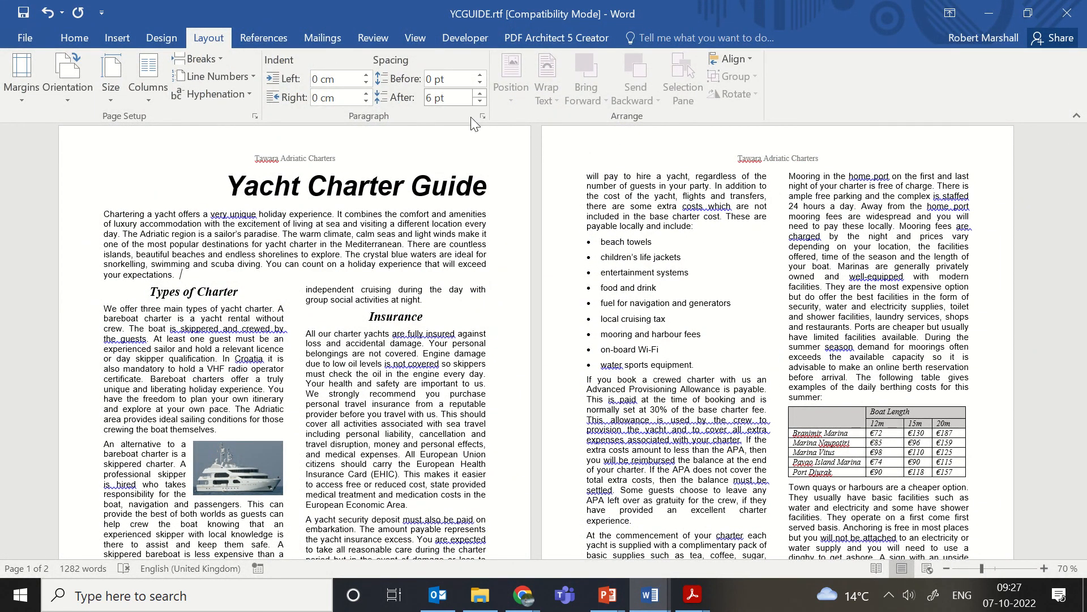
{"action": "scroll", "coordinate": [231, 319], "scroll_direction": "down", "scroll_amount": 5}
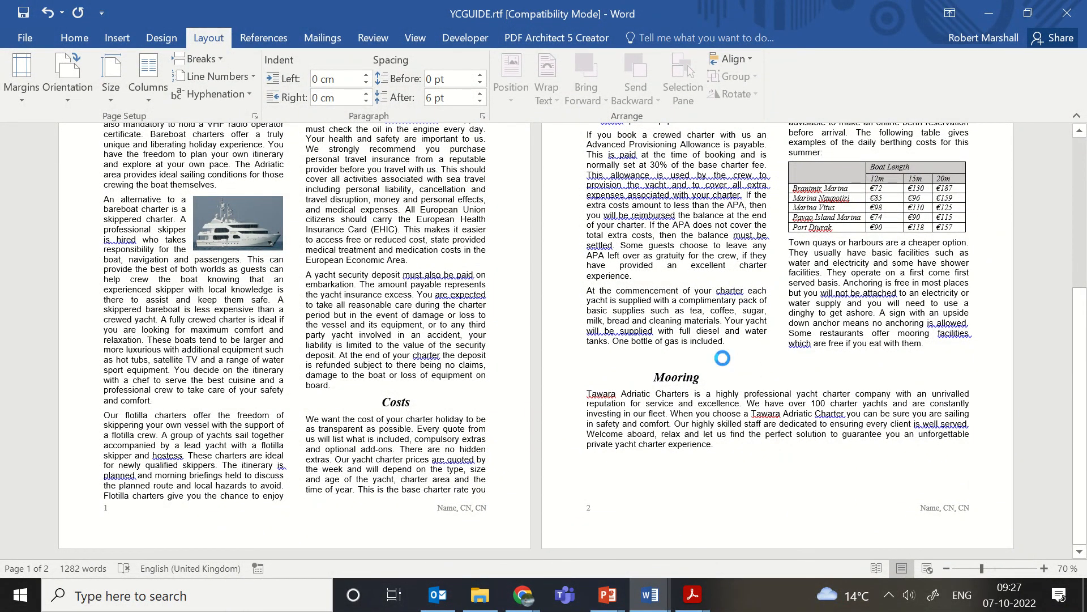
{"action": "left_click", "coordinate": [621, 360]}
{"action": "scroll", "coordinate": [777, 439], "scroll_direction": "up", "scroll_amount": 3}
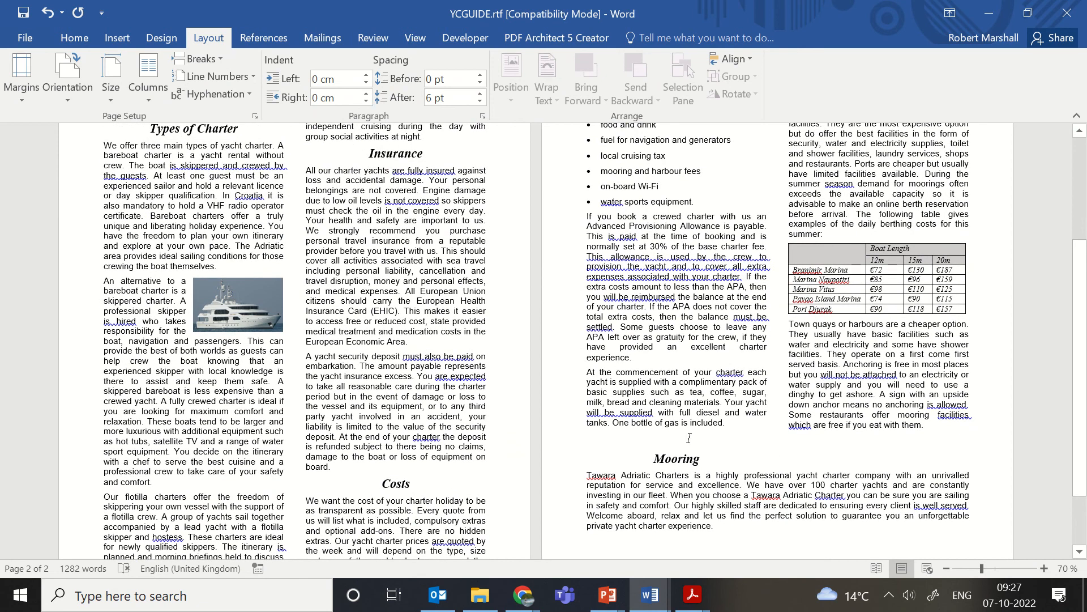
{"action": "scroll", "coordinate": [699, 442], "scroll_direction": "up", "scroll_amount": 6}
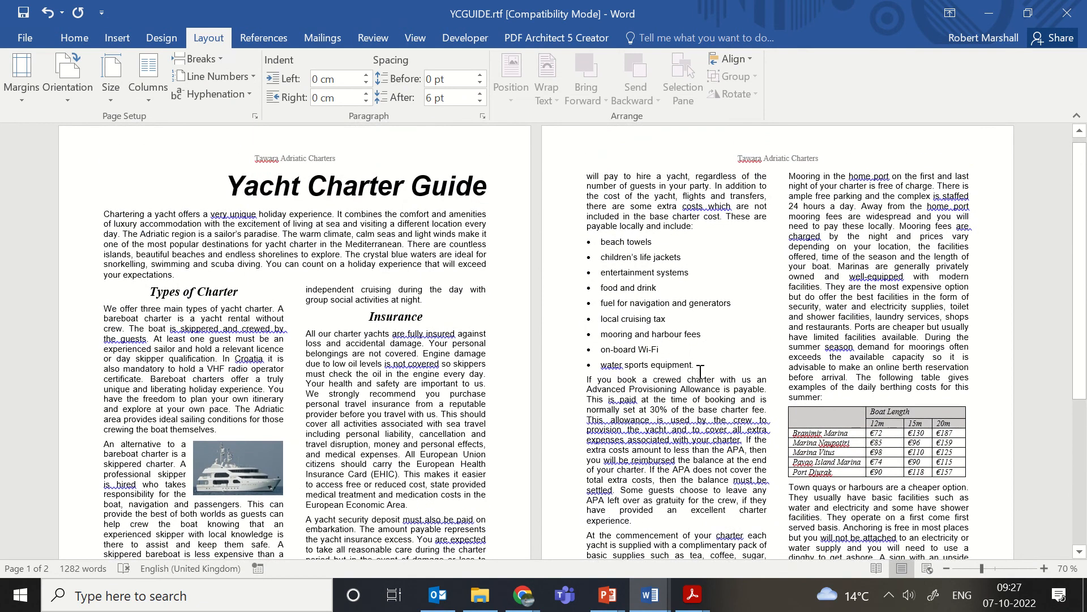
{"action": "left_click", "coordinate": [841, 403]}
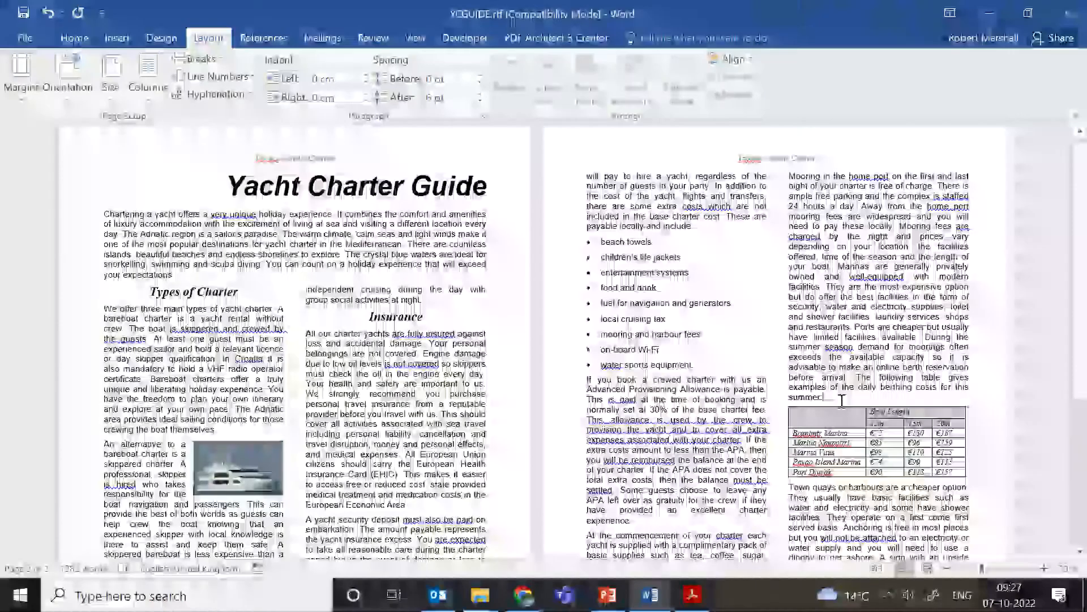
{"action": "scroll", "coordinate": [825, 408], "scroll_direction": "down", "scroll_amount": 2}
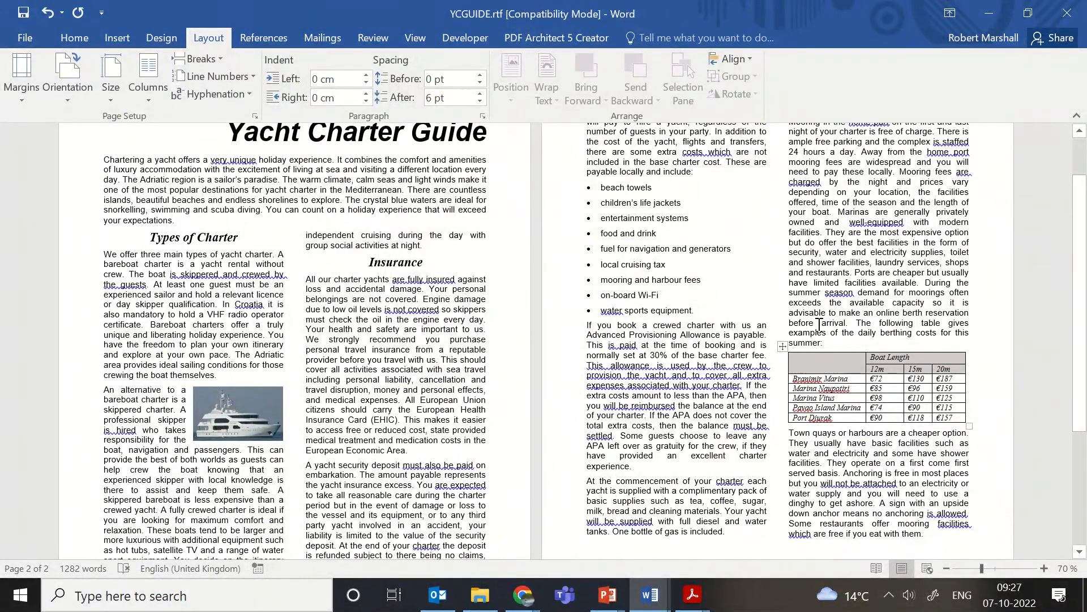
{"action": "scroll", "coordinate": [834, 424], "scroll_direction": "up", "scroll_amount": 2}
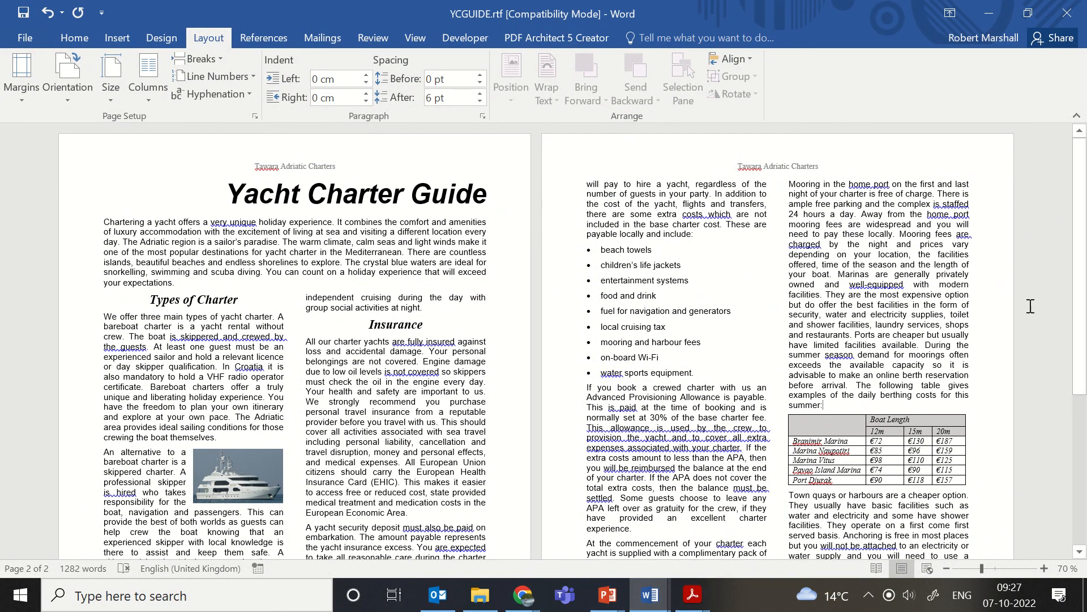
- In the exam paper, review the save and print instructions and select the PRINTOUT 1 note about name, centre number and candidate number
{"action": "mouse_move", "coordinate": [692, 595]}
{"action": "left_click", "coordinate": [621, 476]}
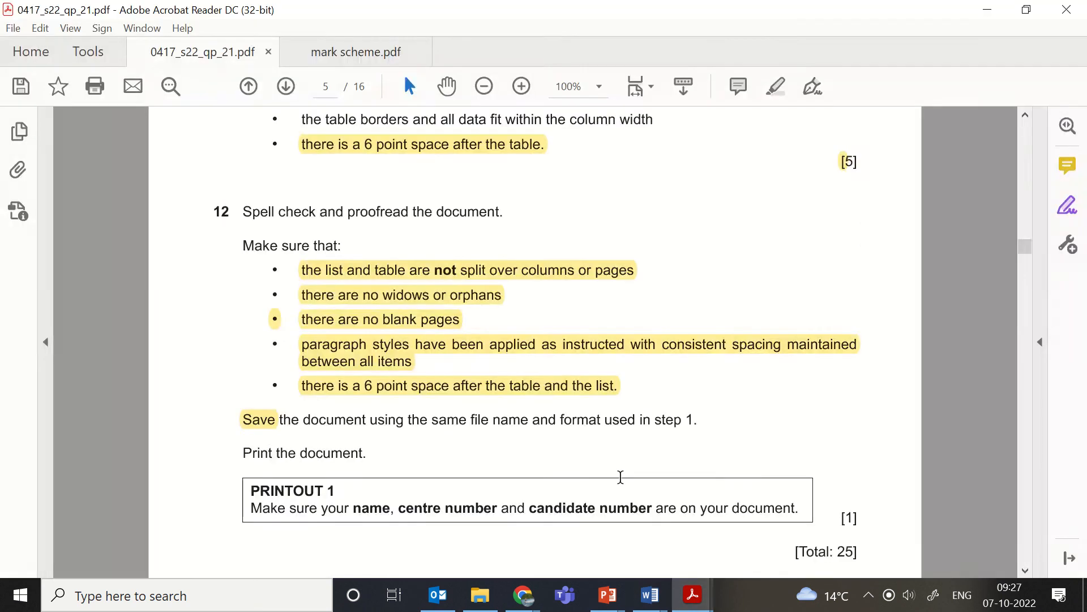
{"action": "scroll", "coordinate": [620, 477], "scroll_direction": "down", "scroll_amount": 2}
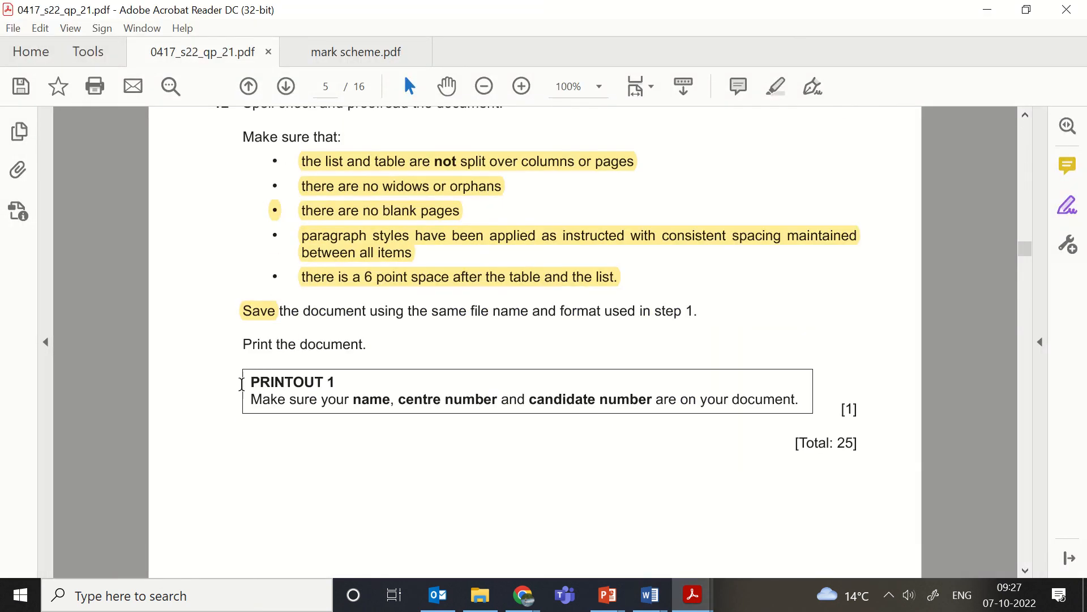
{"action": "left_click_drag", "start_coordinate": [254, 385], "coordinate": [795, 399]}
{"action": "left_click", "coordinate": [693, 596]}
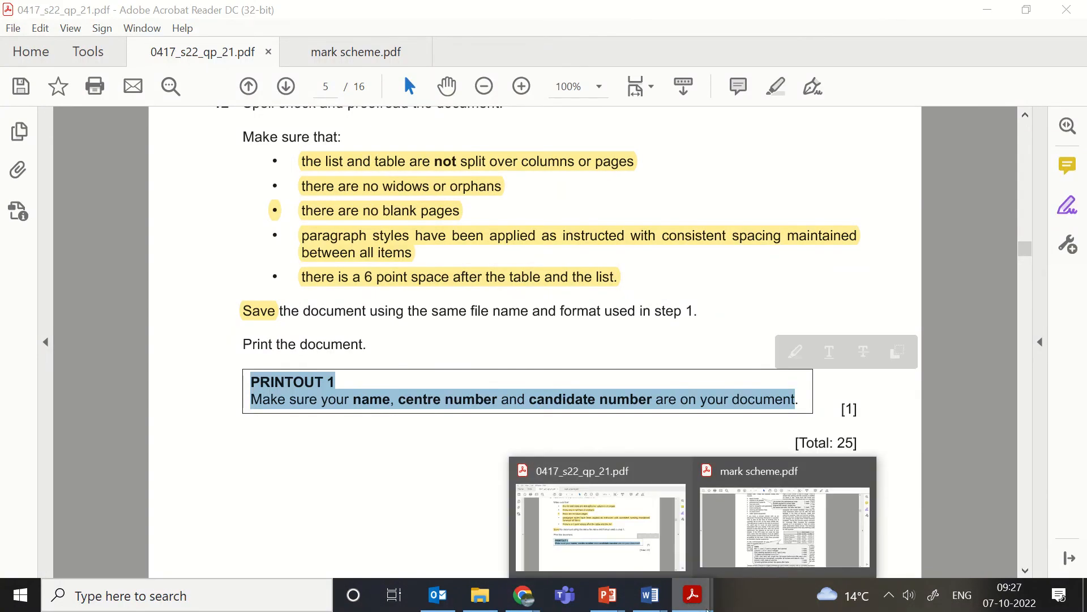
- Return to YCGUIDE.rtf in Word, check the footer details and open the document's print preview
{"action": "mouse_move", "coordinate": [650, 596]}
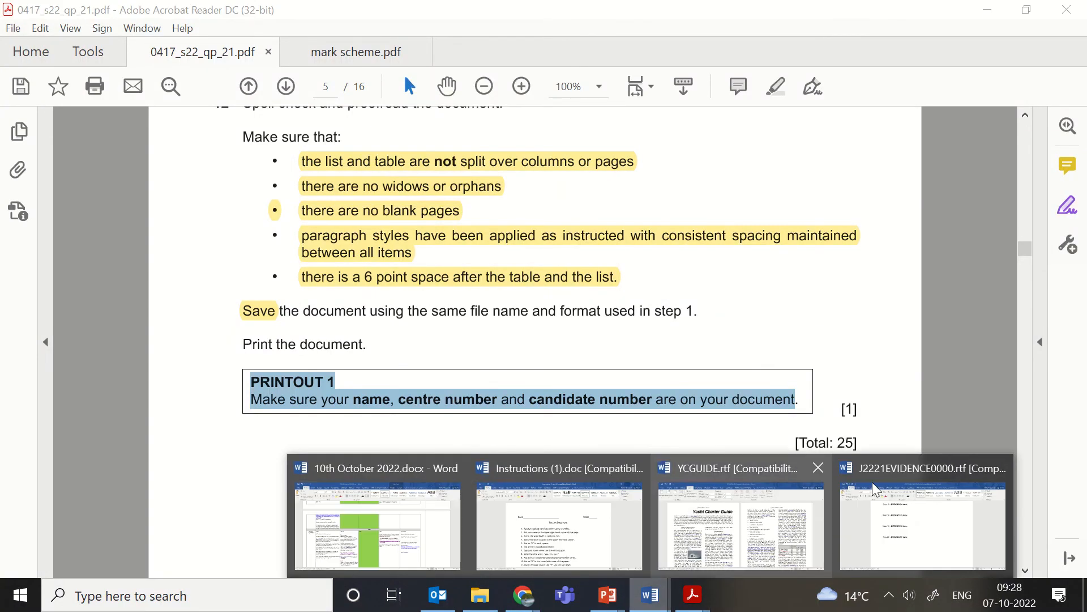
{"action": "left_click", "coordinate": [747, 518]}
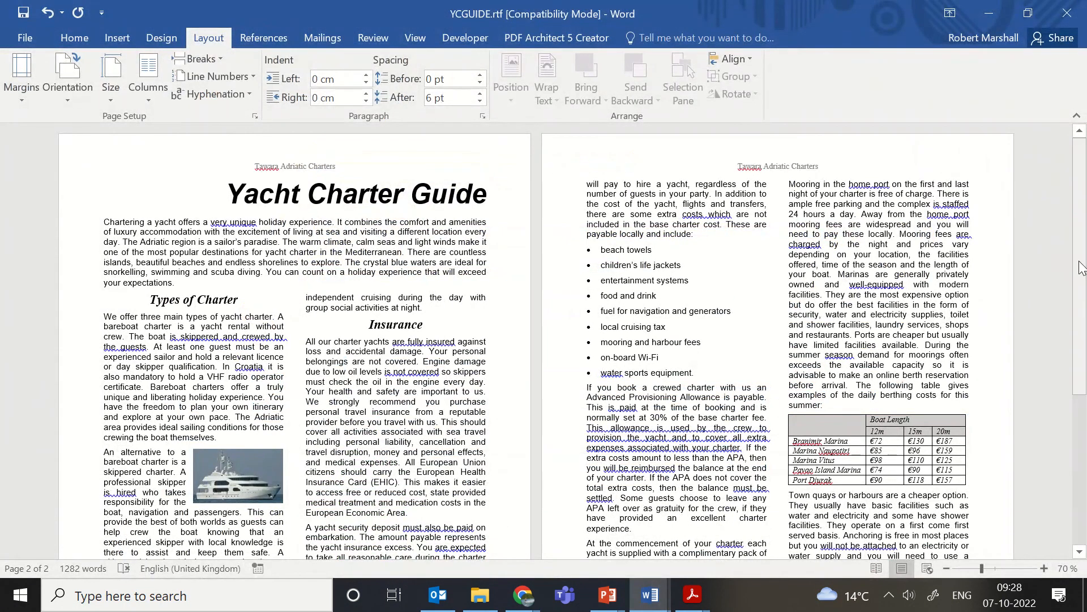
{"action": "scroll", "coordinate": [844, 210], "scroll_direction": "down", "scroll_amount": 8}
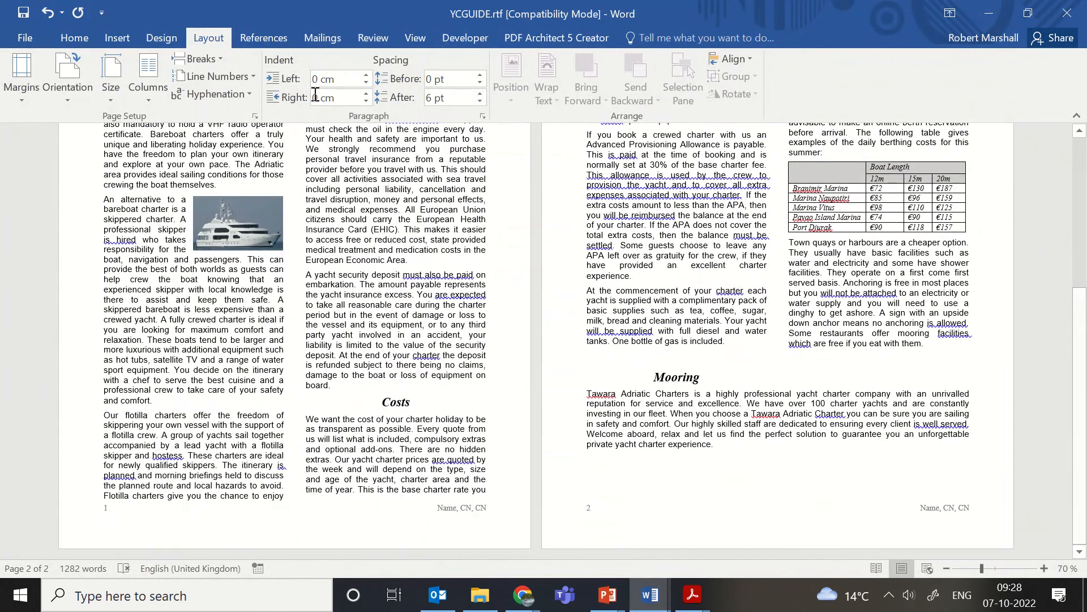
{"action": "left_click", "coordinate": [28, 36]}
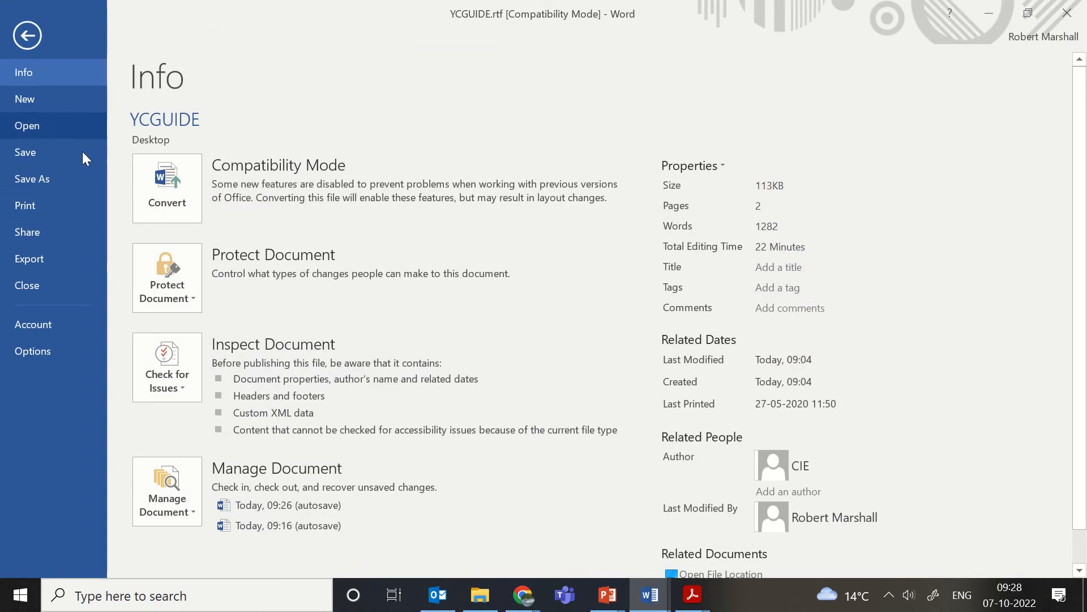
{"action": "left_click", "coordinate": [46, 208]}
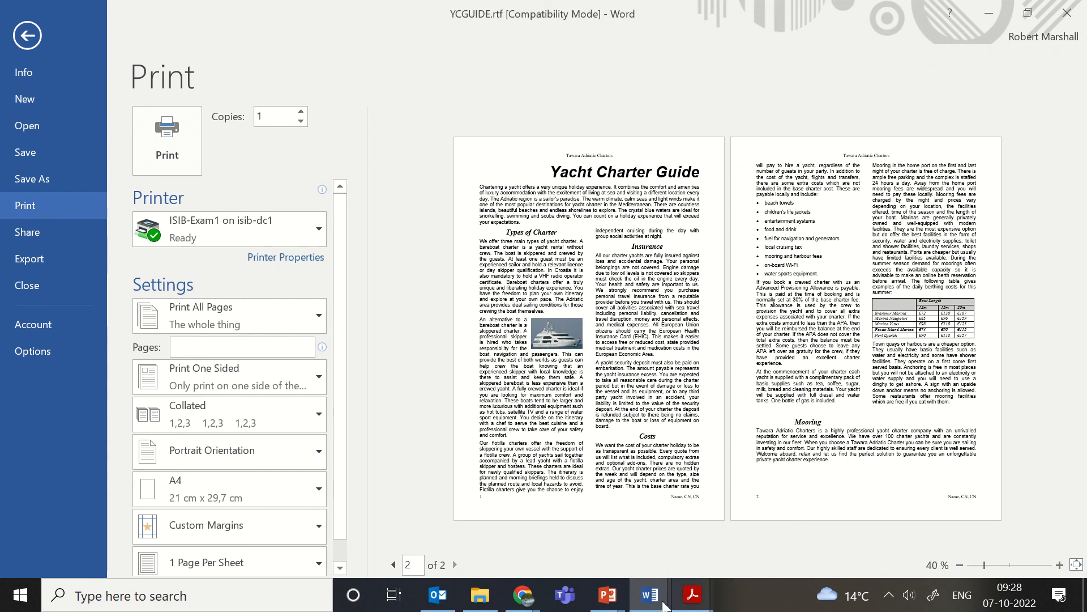
- In the exam paper in Acrobat Reader, highlight the section's "[Total: 25]" mark below the PRINTOUT 1 box
{"action": "mouse_move", "coordinate": [692, 594]}
{"action": "left_click", "coordinate": [650, 554]}
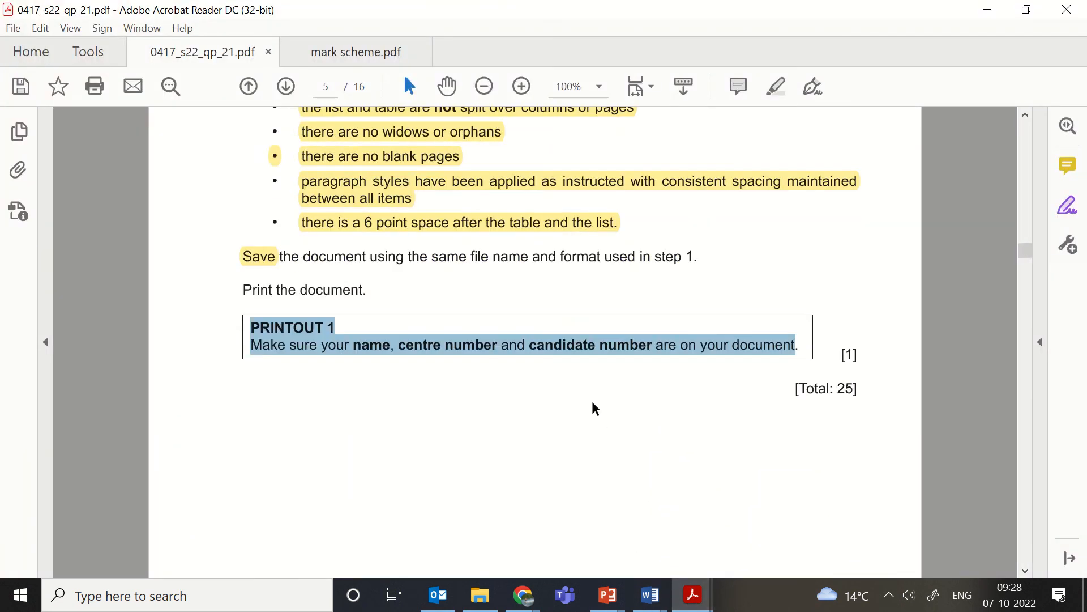
{"action": "scroll", "coordinate": [592, 408], "scroll_direction": "down", "scroll_amount": 2}
{"action": "left_click_drag", "start_coordinate": [862, 326], "coordinate": [786, 338]}
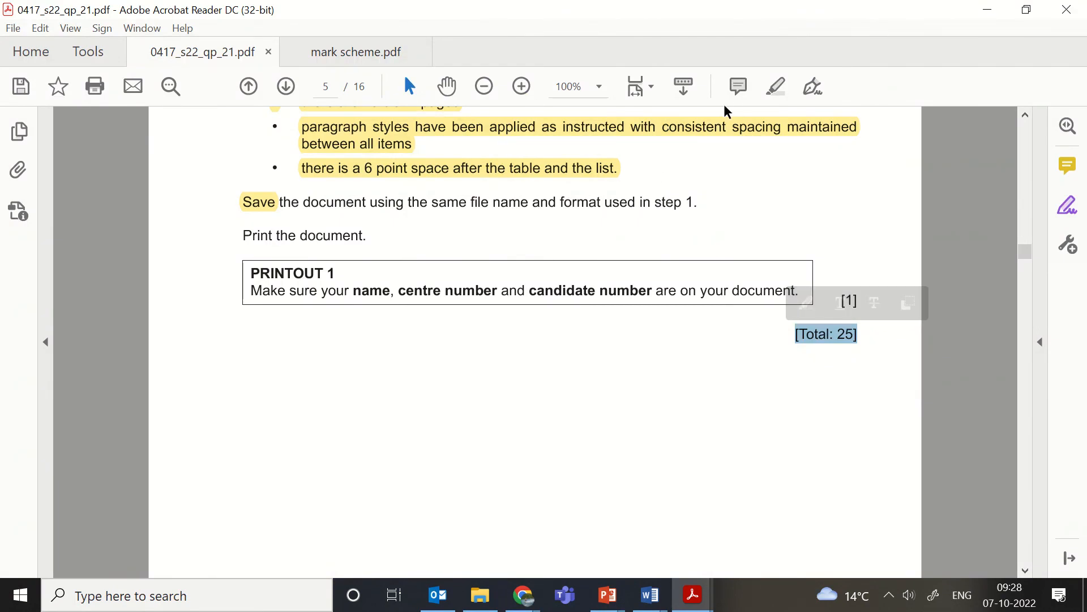
{"action": "left_click", "coordinate": [771, 91]}
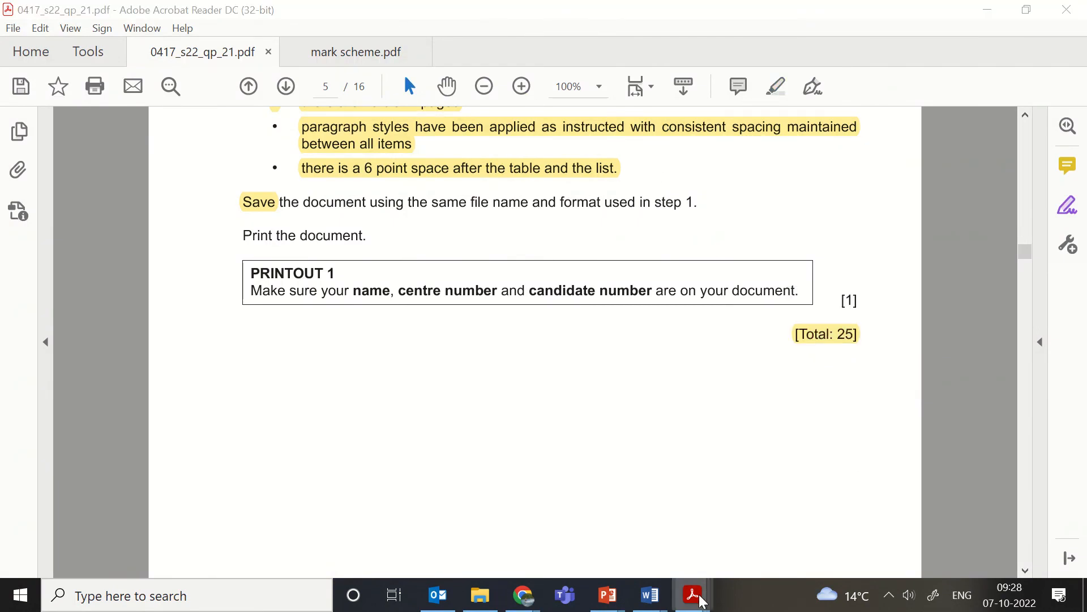
- Open mark scheme.pdf and examine page 3's marks for the header, title style, columns, subheads, image and footer
{"action": "mouse_move", "coordinate": [694, 594]}
{"action": "left_click", "coordinate": [782, 535]}
{"action": "scroll", "coordinate": [783, 429], "scroll_direction": "up", "scroll_amount": 15}
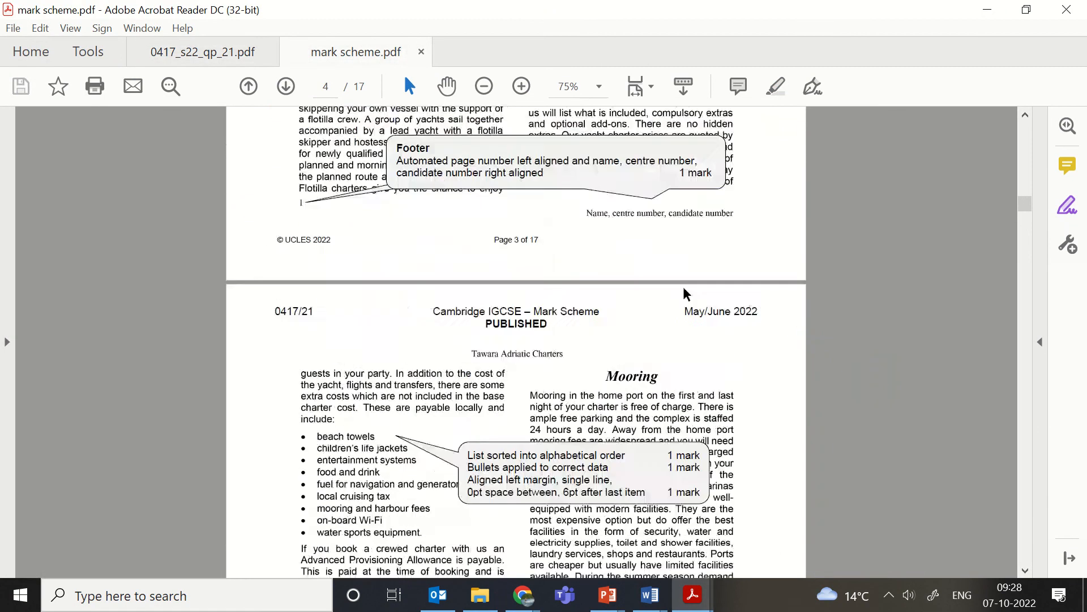
{"action": "scroll", "coordinate": [659, 300], "scroll_direction": "up", "scroll_amount": 6}
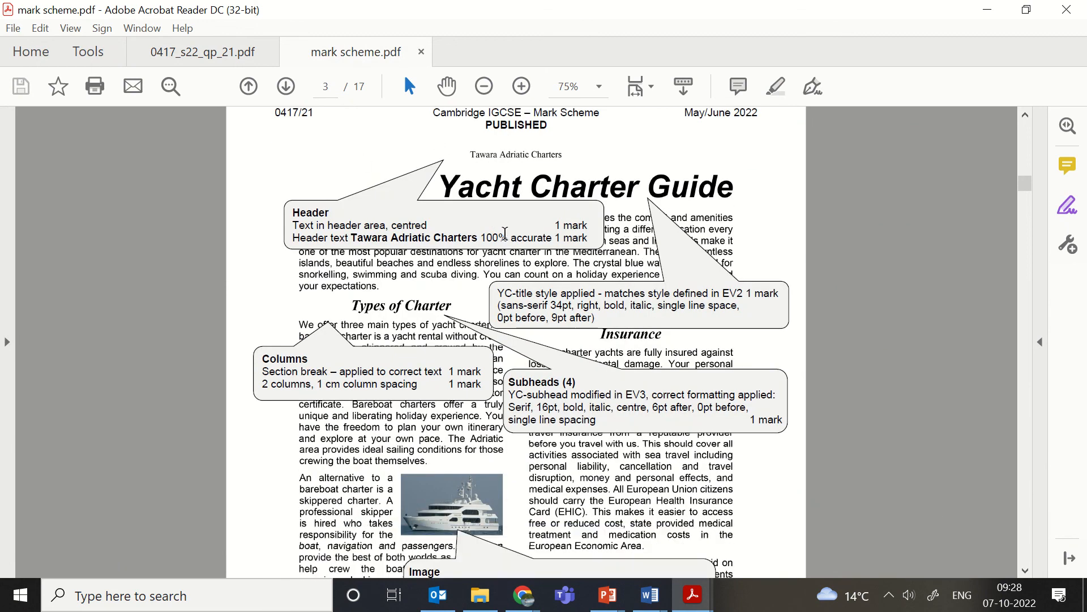
{"action": "scroll", "coordinate": [517, 233], "scroll_direction": "down", "scroll_amount": 3}
{"action": "scroll", "coordinate": [548, 245], "scroll_direction": "down", "scroll_amount": 3}
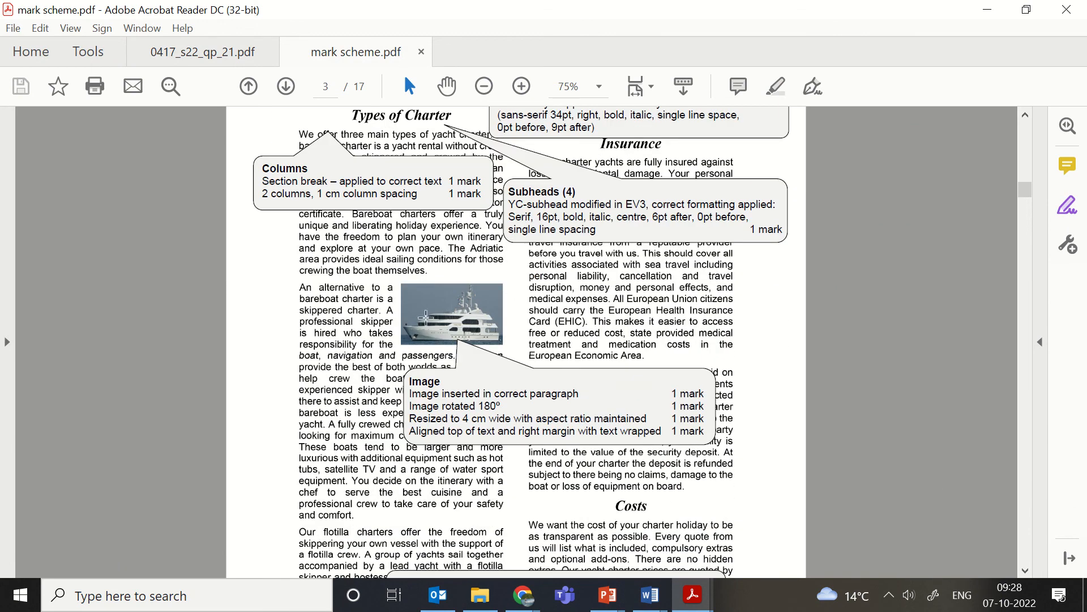
{"action": "scroll", "coordinate": [477, 328], "scroll_direction": "down", "scroll_amount": 6}
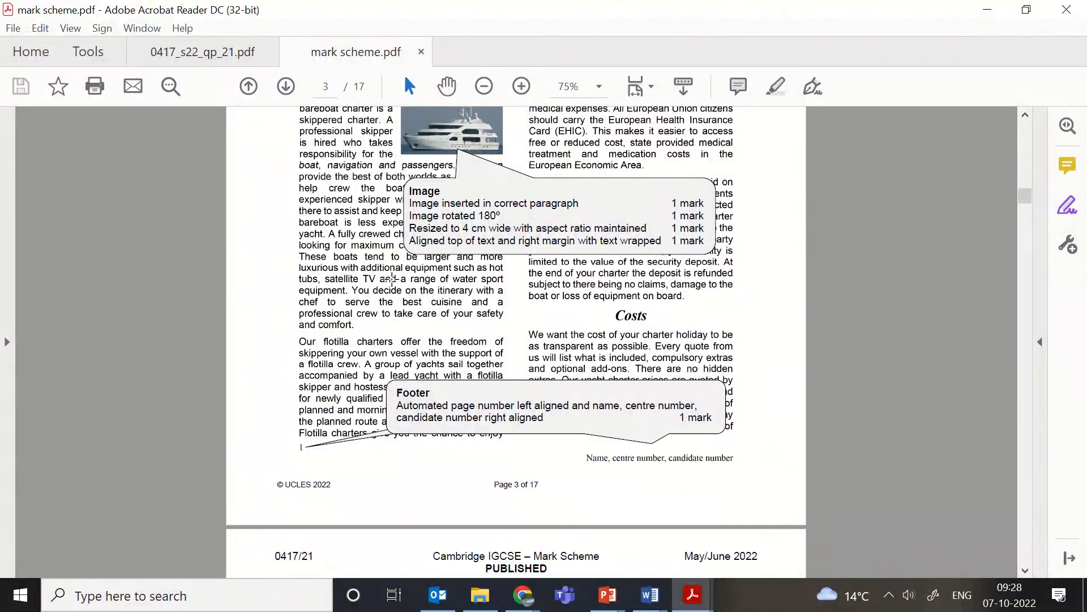
- Examine the mark scheme's page 4 for the marks on the bulleted list, table and presentation
{"action": "scroll", "coordinate": [321, 323], "scroll_direction": "down", "scroll_amount": 15}
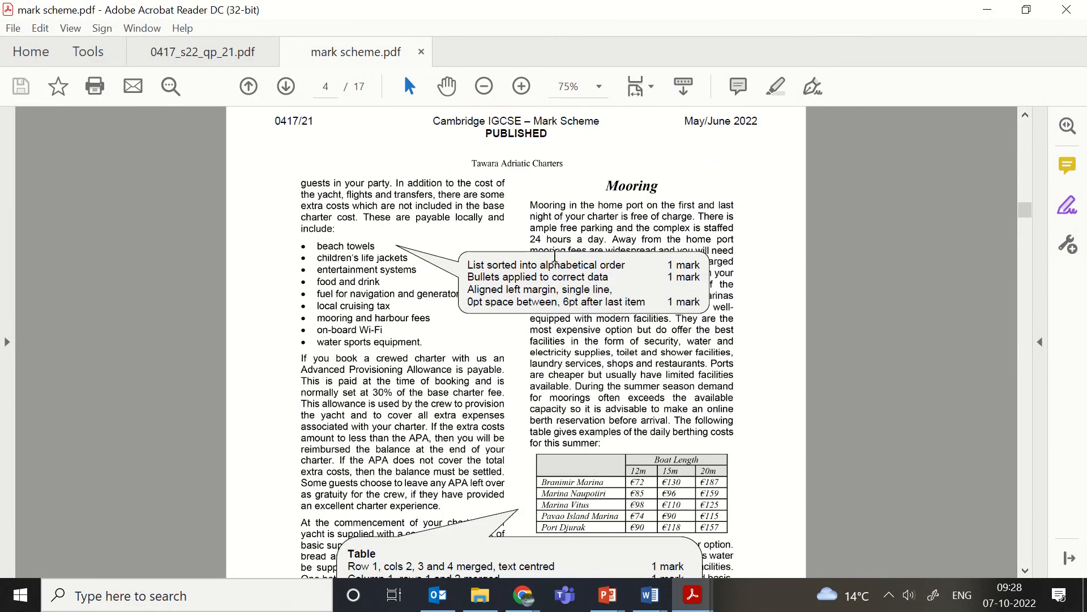
{"action": "scroll", "coordinate": [537, 286], "scroll_direction": "down", "scroll_amount": 12}
{"action": "scroll", "coordinate": [561, 255], "scroll_direction": "down", "scroll_amount": 6}
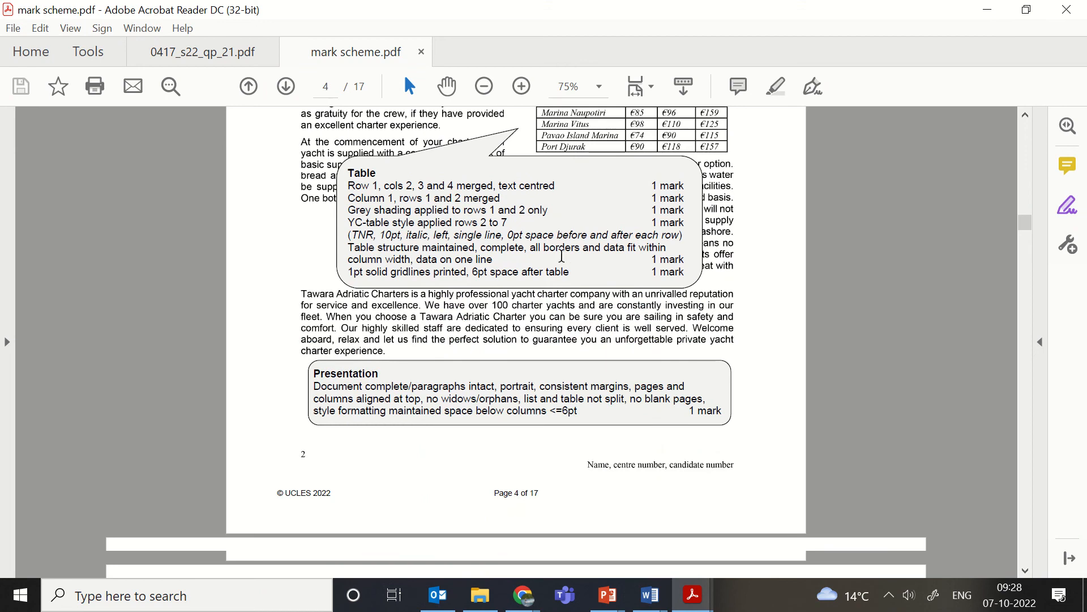
{"action": "scroll", "coordinate": [601, 289], "scroll_direction": "up", "scroll_amount": 8}
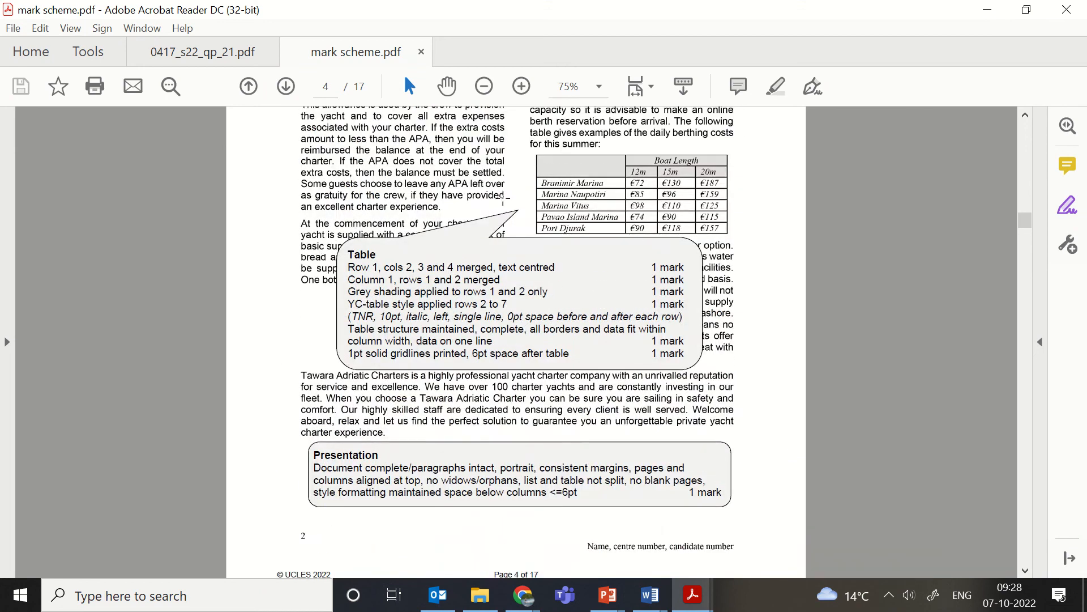
{"action": "scroll", "coordinate": [625, 286], "scroll_direction": "up", "scroll_amount": 2}
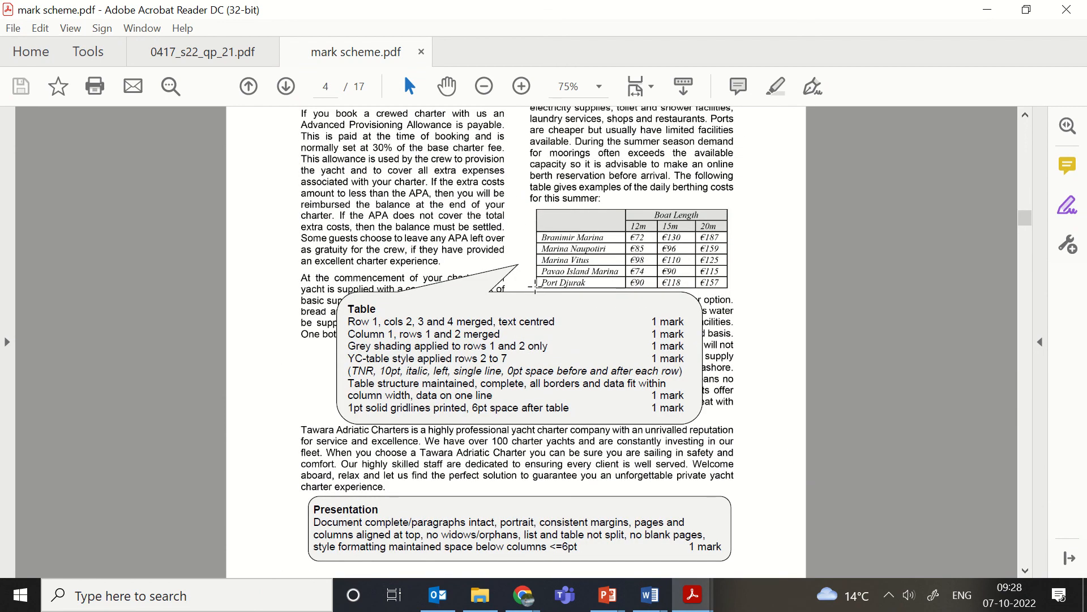
{"action": "scroll", "coordinate": [536, 354], "scroll_direction": "down", "scroll_amount": 3}
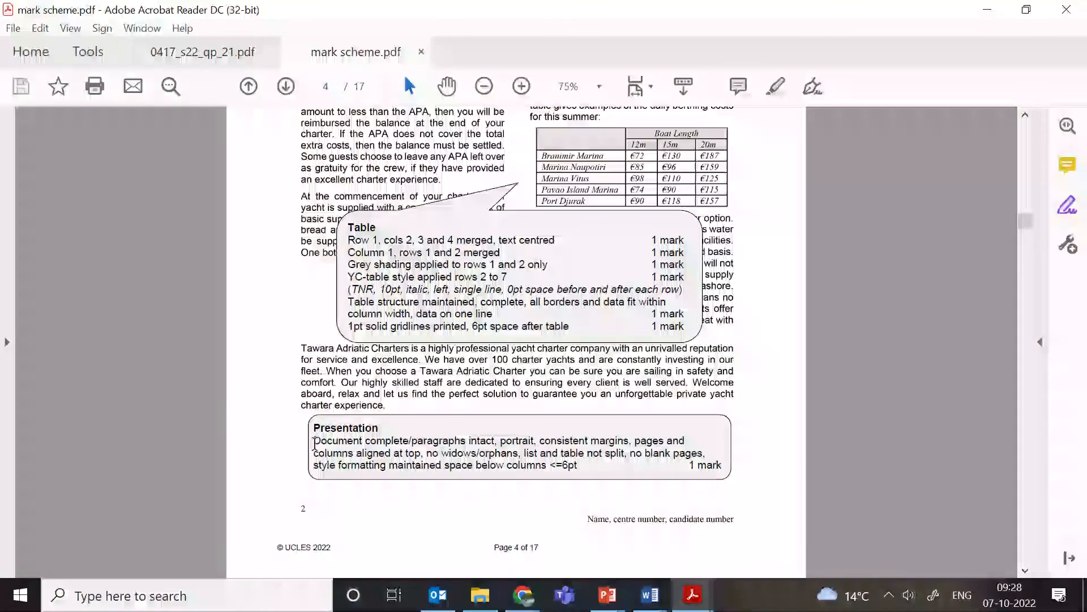
{"action": "scroll", "coordinate": [521, 435], "scroll_direction": "up", "scroll_amount": 5}
{"action": "scroll", "coordinate": [521, 435], "scroll_direction": "up", "scroll_amount": 8}
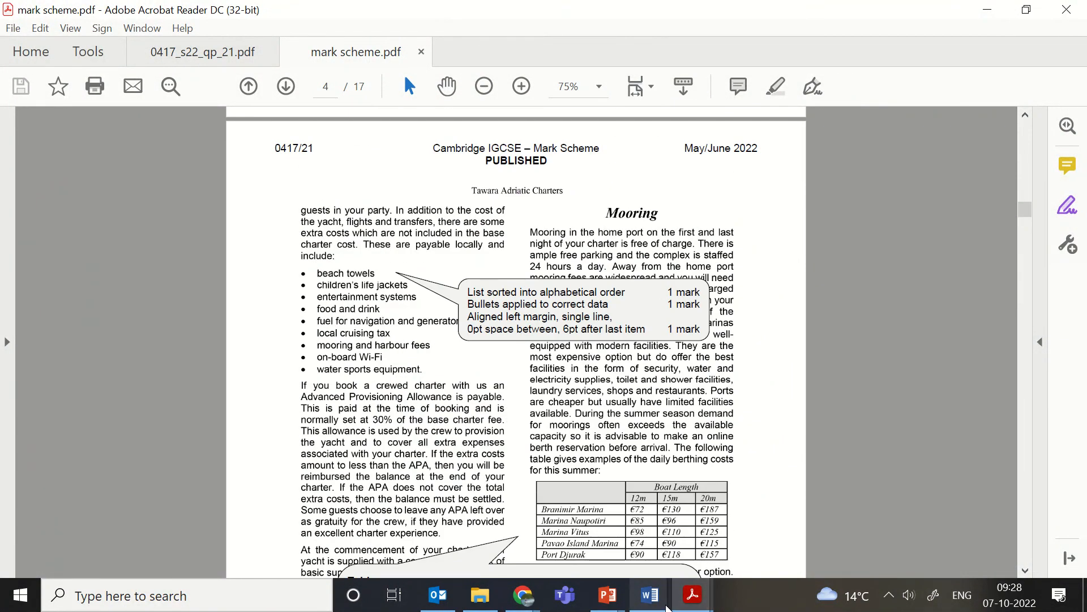
- Return to YCGUIDE.rtf in Word, leave the print preview and move the misplaced "Mooring" subheading above the paragraph beginning "Mooring in the home port"
{"action": "mouse_move", "coordinate": [650, 595]}
{"action": "left_click", "coordinate": [736, 481]}
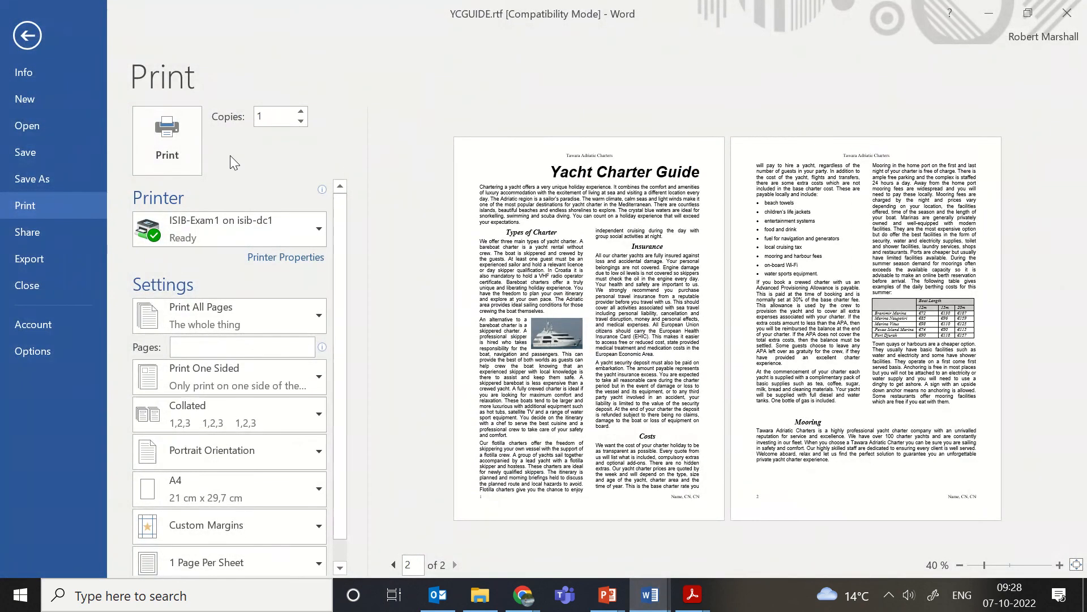
{"action": "left_click", "coordinate": [38, 40]}
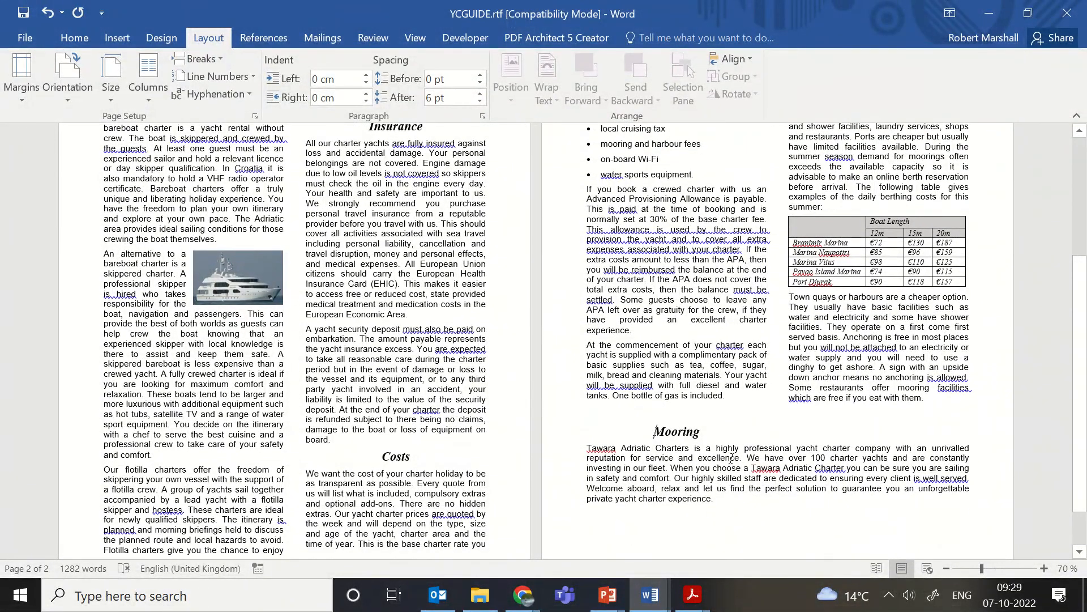
{"action": "scroll", "coordinate": [732, 458], "scroll_direction": "up", "scroll_amount": 7}
{"action": "scroll", "coordinate": [756, 317], "scroll_direction": "down", "scroll_amount": 4}
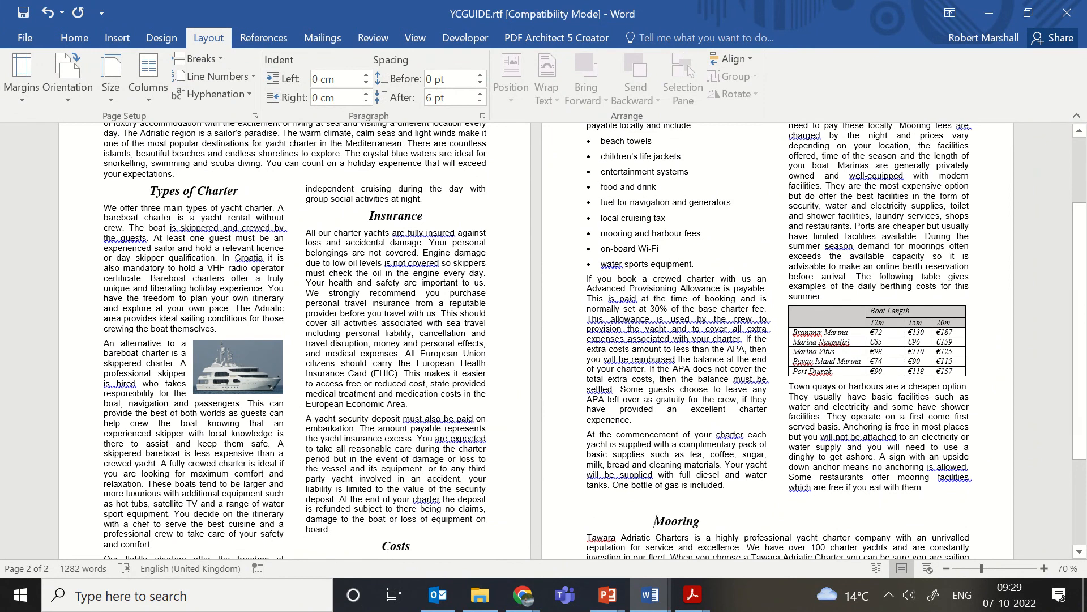
{"action": "scroll", "coordinate": [756, 340], "scroll_direction": "up", "scroll_amount": 2}
{"action": "scroll", "coordinate": [913, 178], "scroll_direction": "up", "scroll_amount": 1}
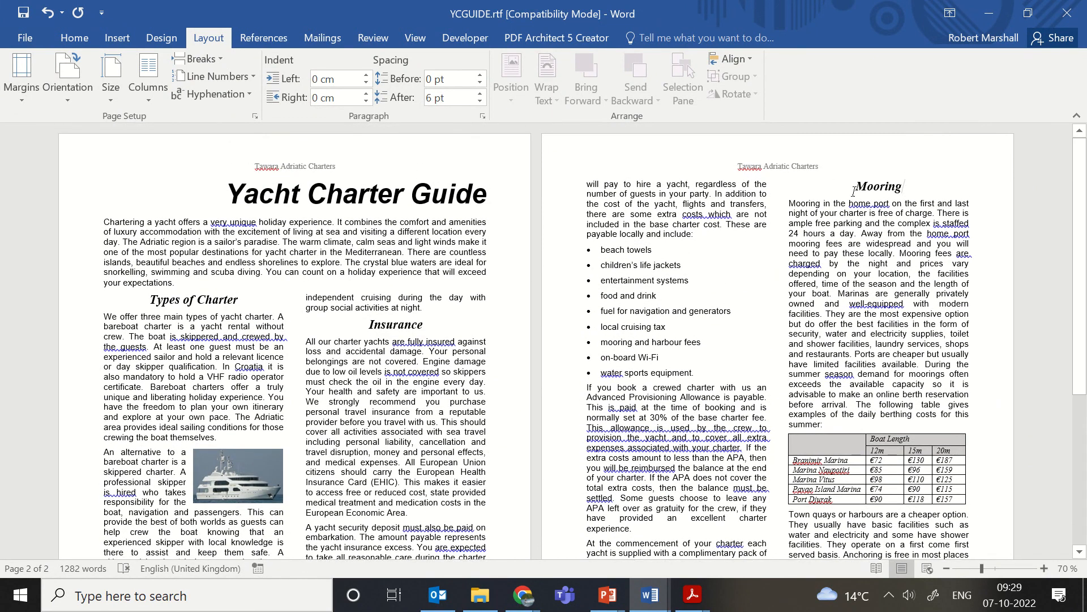
- Try to delete the blank space above the closing "Tawara Adriatic Charters" paragraph on page 2, and undo the deletion
{"action": "scroll", "coordinate": [870, 204], "scroll_direction": "down", "scroll_amount": 6}
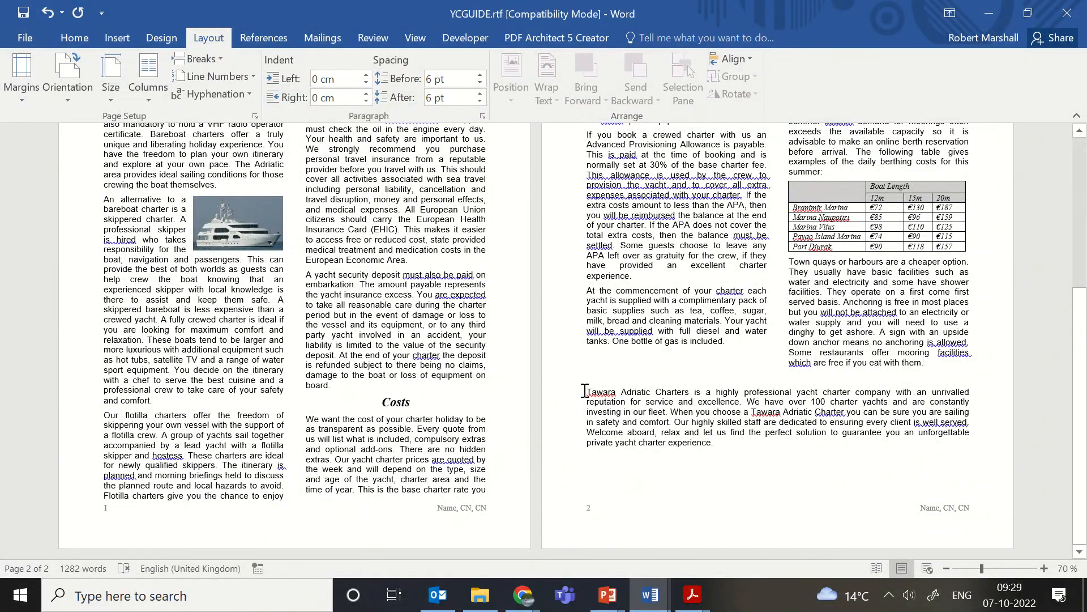
{"action": "key", "text": "BackSpace"}
{"action": "key", "text": "BackSpace"}
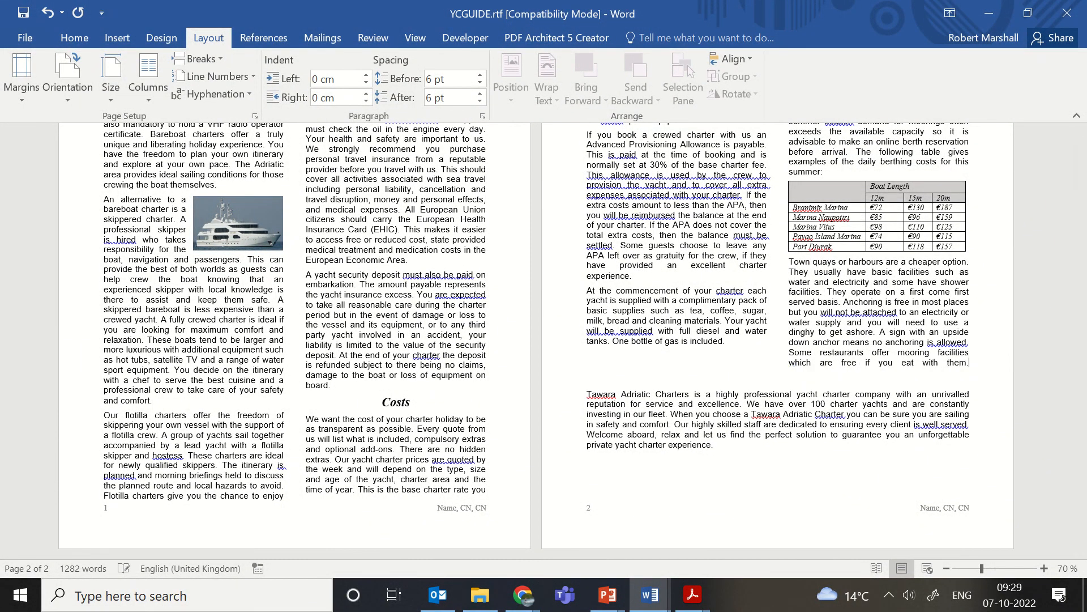
{"action": "left_click", "coordinate": [878, 448]}
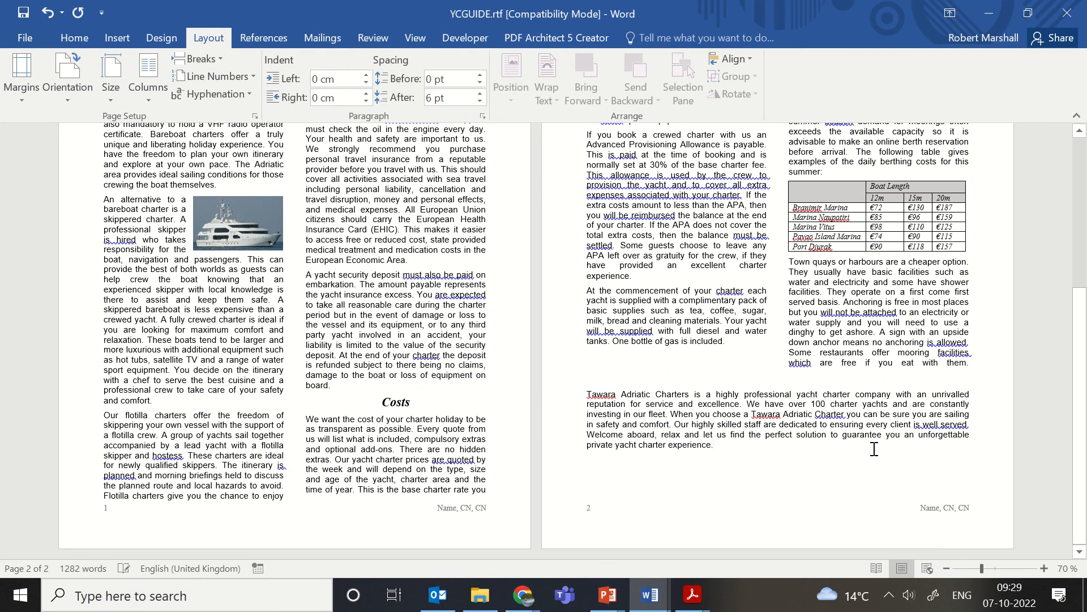
{"action": "scroll", "coordinate": [678, 413], "scroll_direction": "up", "scroll_amount": 1}
{"action": "left_click", "coordinate": [53, 14]}
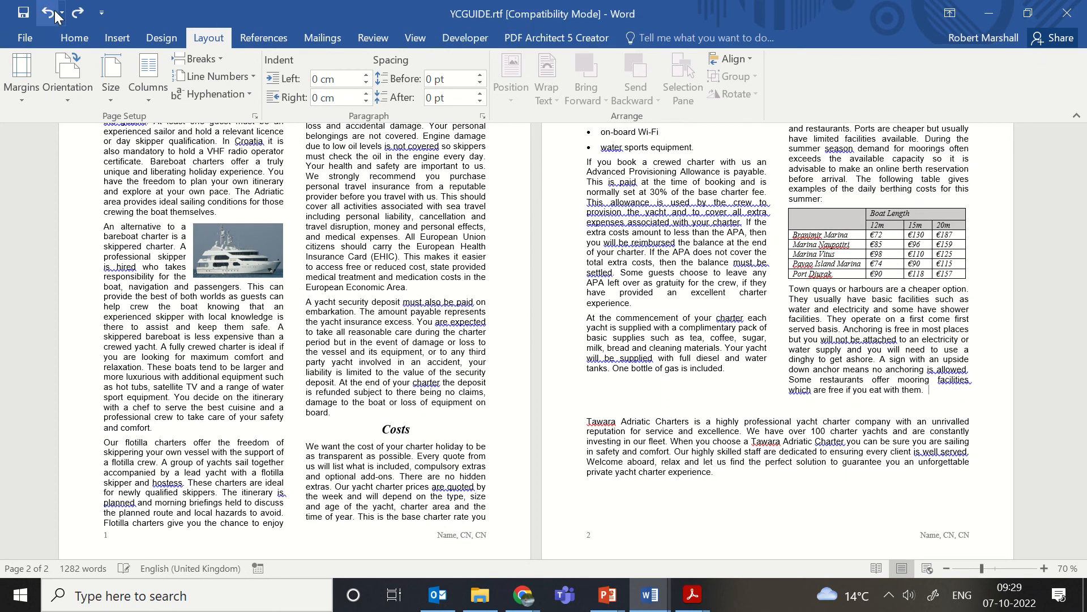
- Check the Mooring section and the closing paragraph, and view both complete pages at 40% zoom to review the overall layout
{"action": "scroll", "coordinate": [860, 468], "scroll_direction": "up", "scroll_amount": 5}
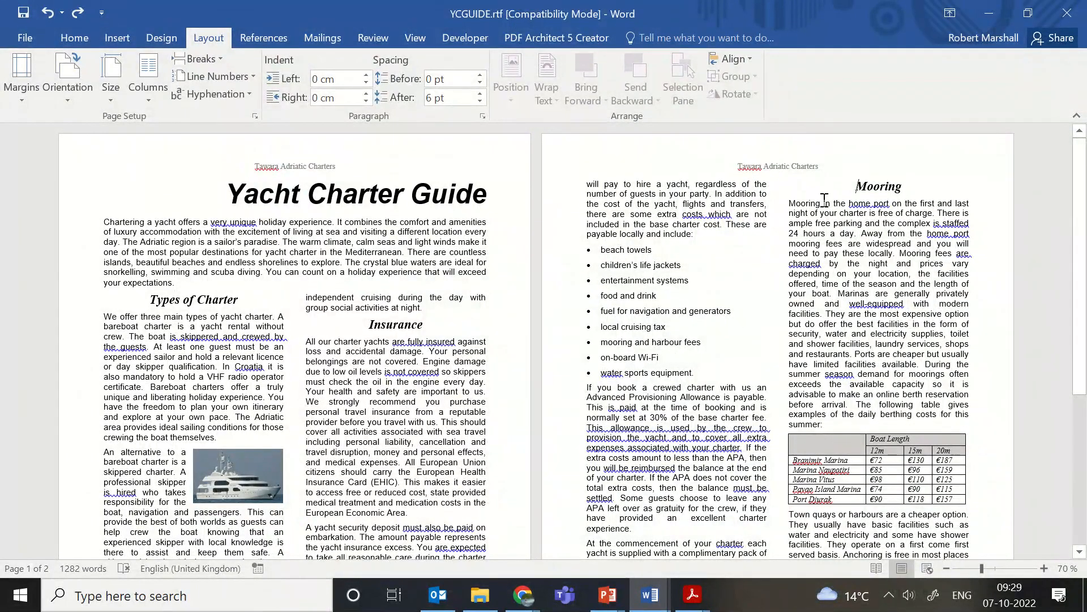
{"action": "scroll", "coordinate": [823, 222], "scroll_direction": "down", "scroll_amount": 3}
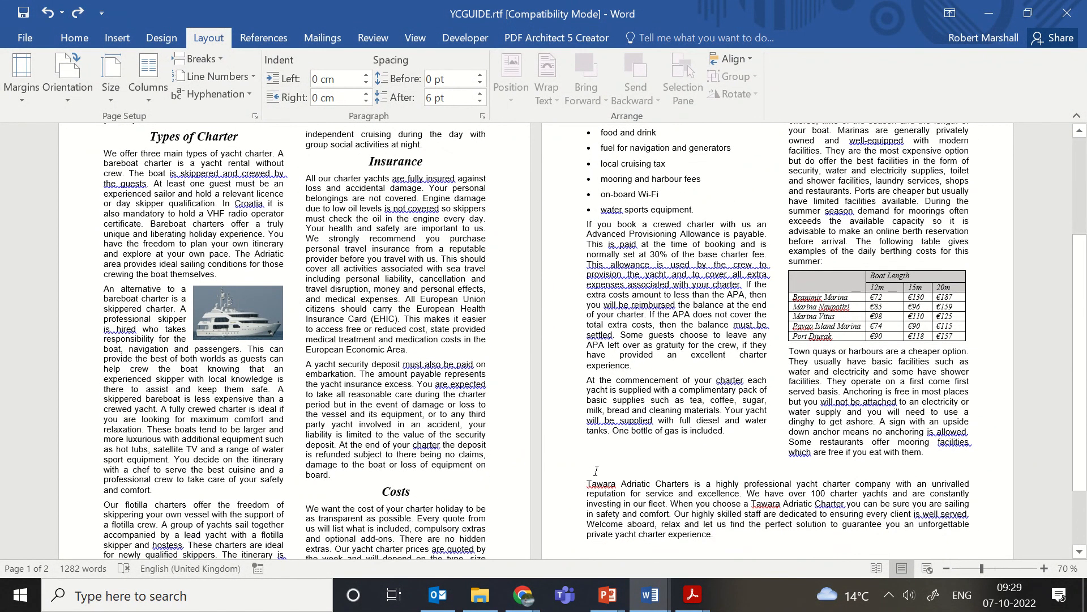
{"action": "left_click_drag", "start_coordinate": [589, 484], "coordinate": [715, 536]}
{"action": "scroll", "coordinate": [908, 207], "scroll_direction": "up", "scroll_amount": 3}
{"action": "left_click", "coordinate": [908, 207]}
{"action": "scroll", "coordinate": [908, 206], "scroll_direction": "down", "scroll_amount": 1}
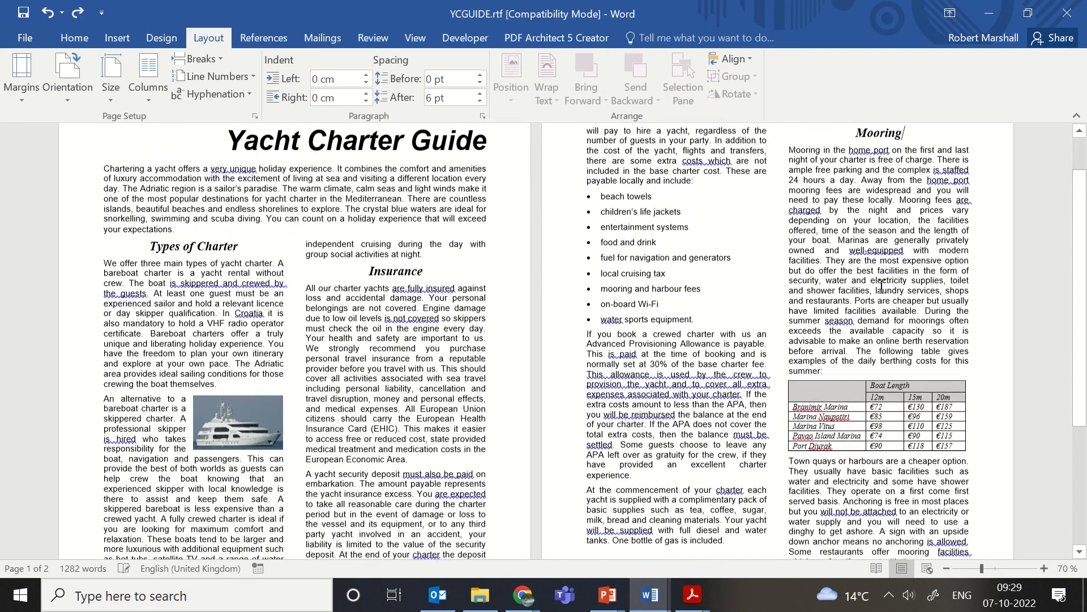
{"action": "left_click", "coordinate": [947, 569]}
{"action": "left_click", "coordinate": [947, 569]}
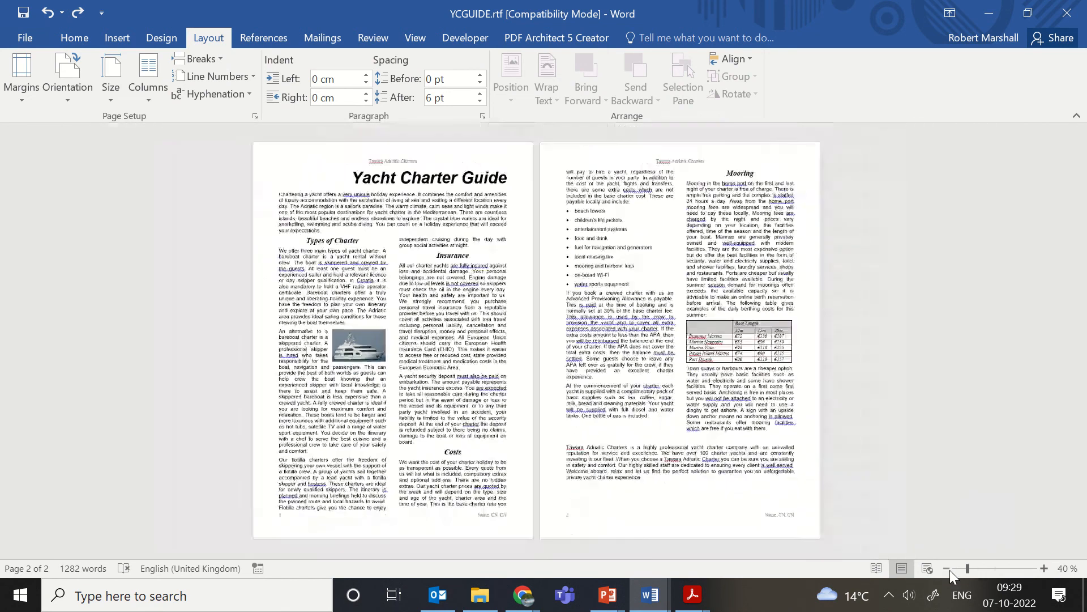
{"action": "left_click", "coordinate": [947, 568]}
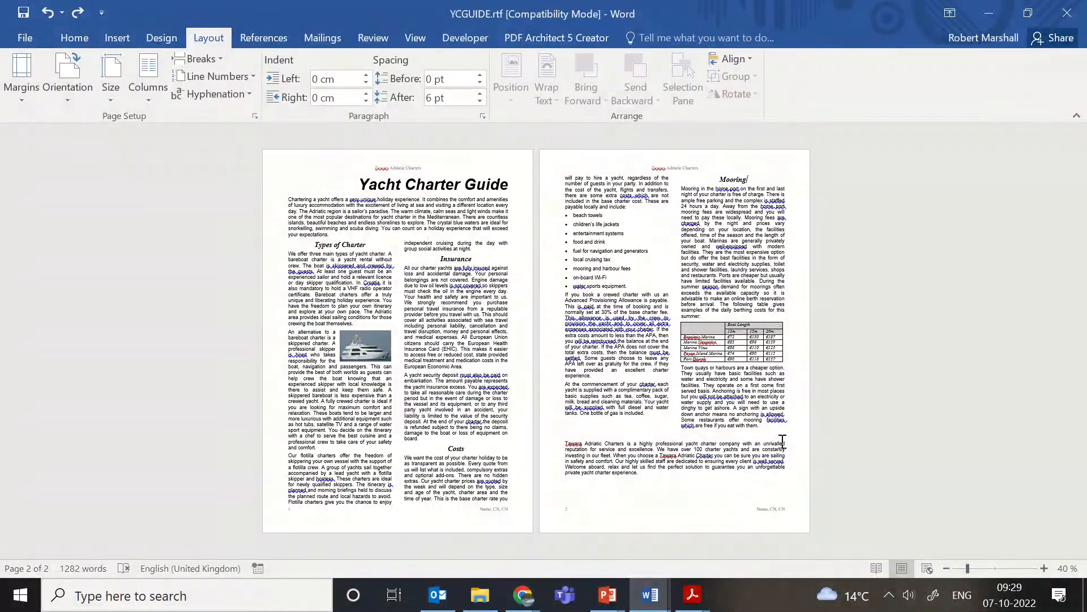